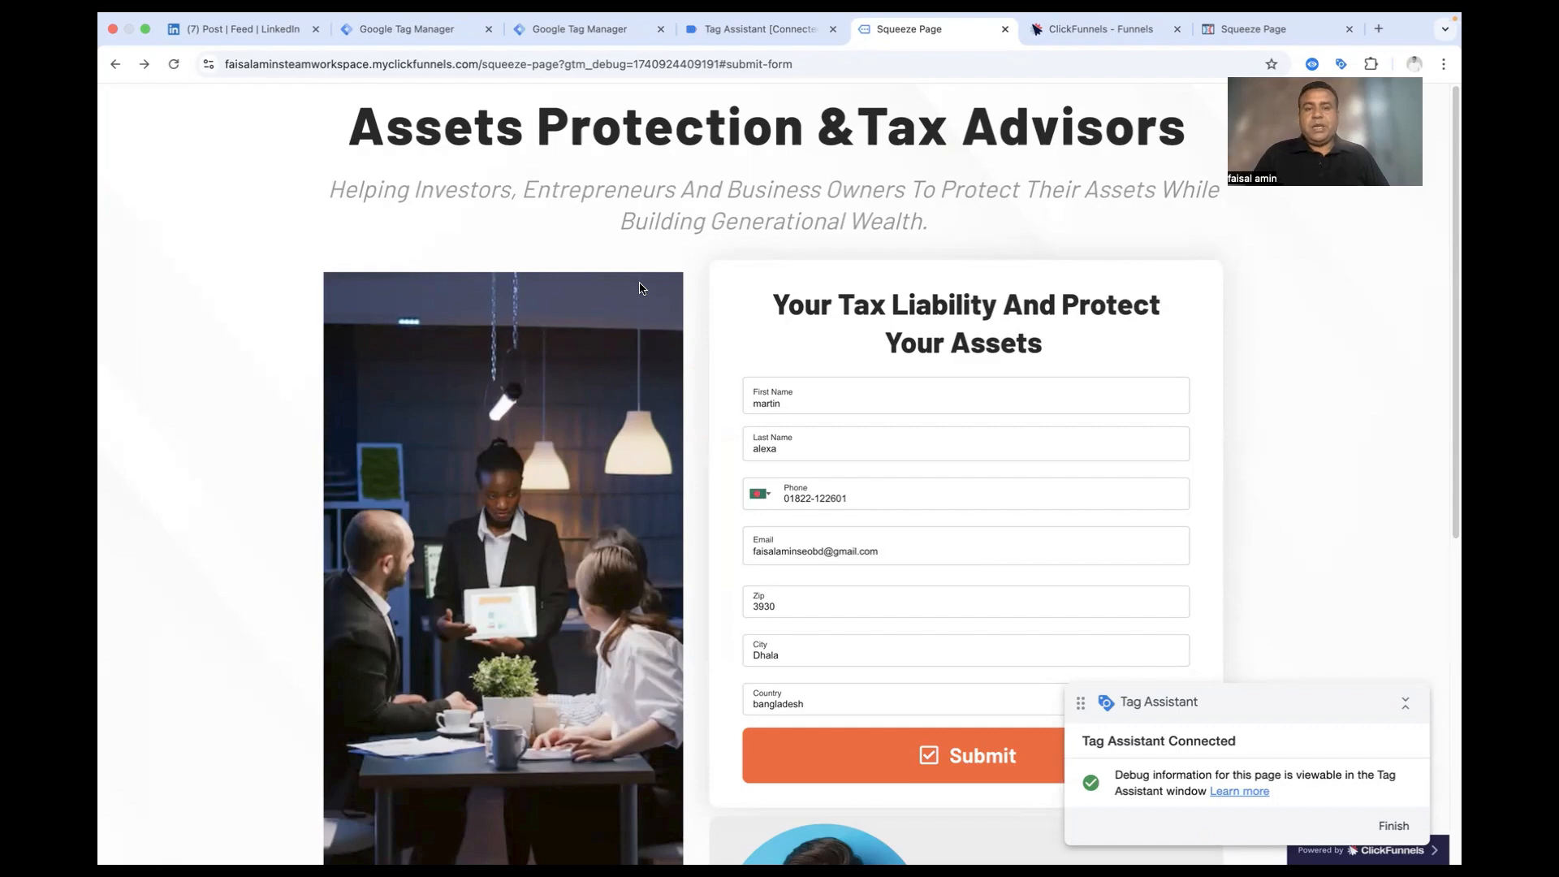
Step: Switch to Tag Assistant and examine the variables of the Thank You Page's cfLead event
{"action": "left_click", "coordinate": [751, 29]}
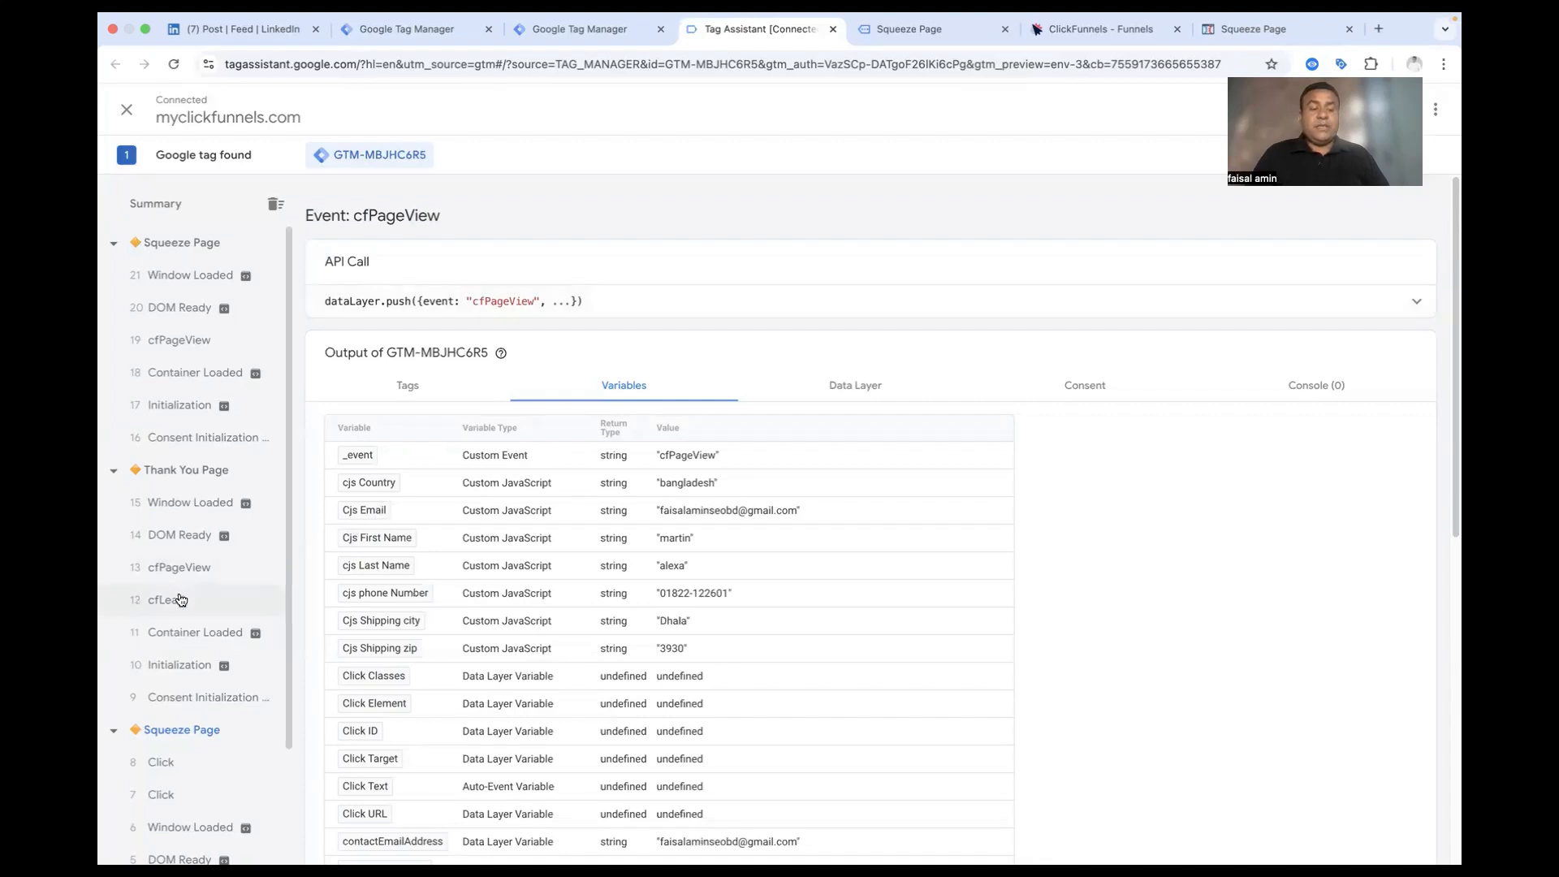
{"action": "scroll", "coordinate": [219, 722], "scroll_direction": "down", "scroll_amount": 2}
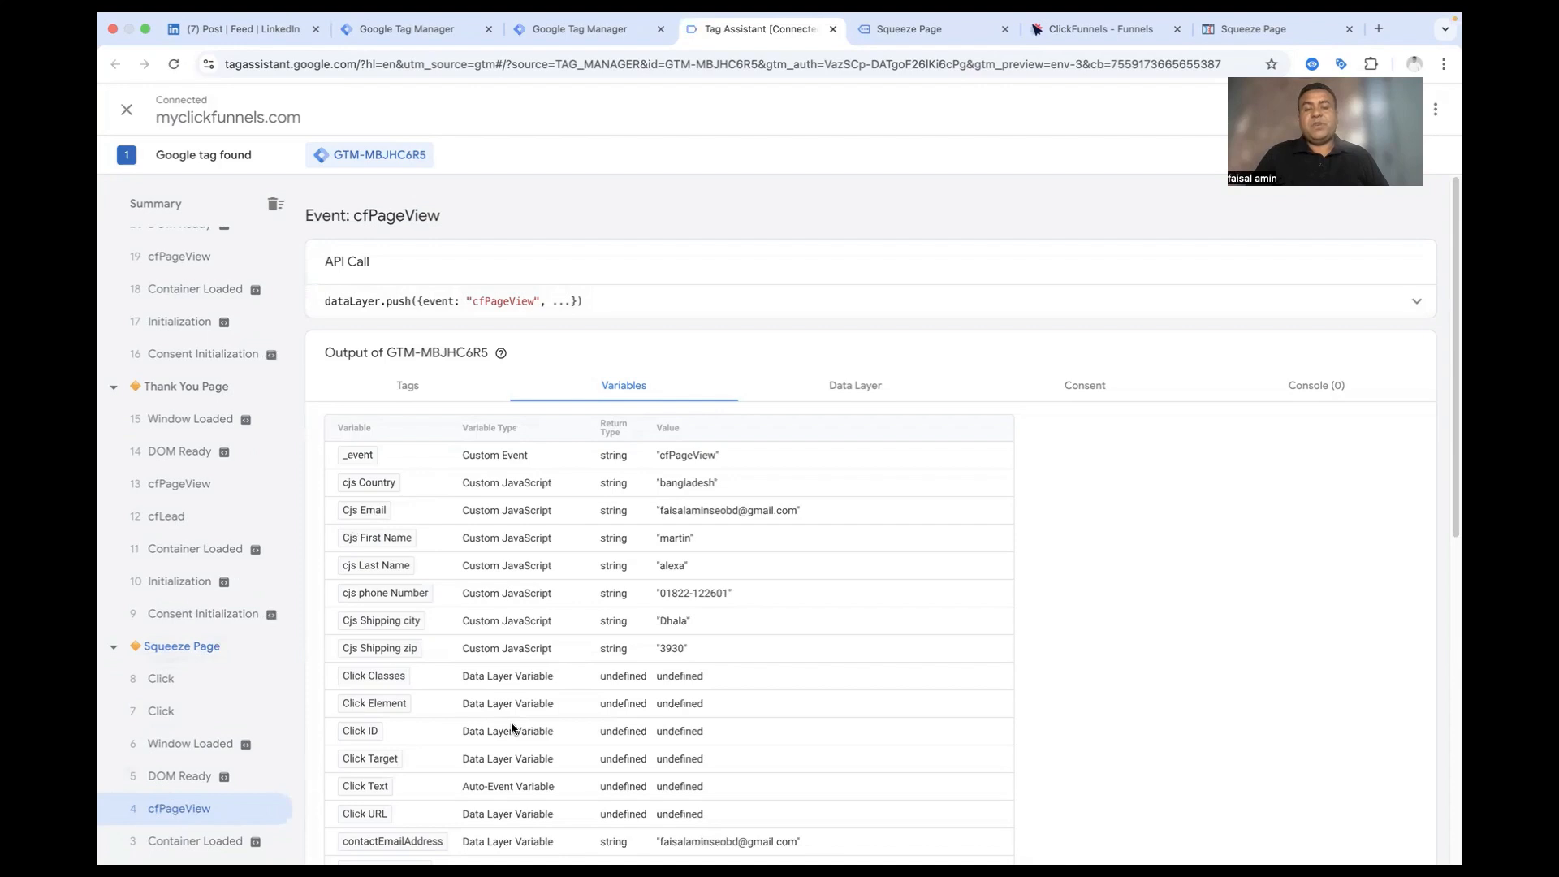
{"action": "left_click", "coordinate": [196, 517]}
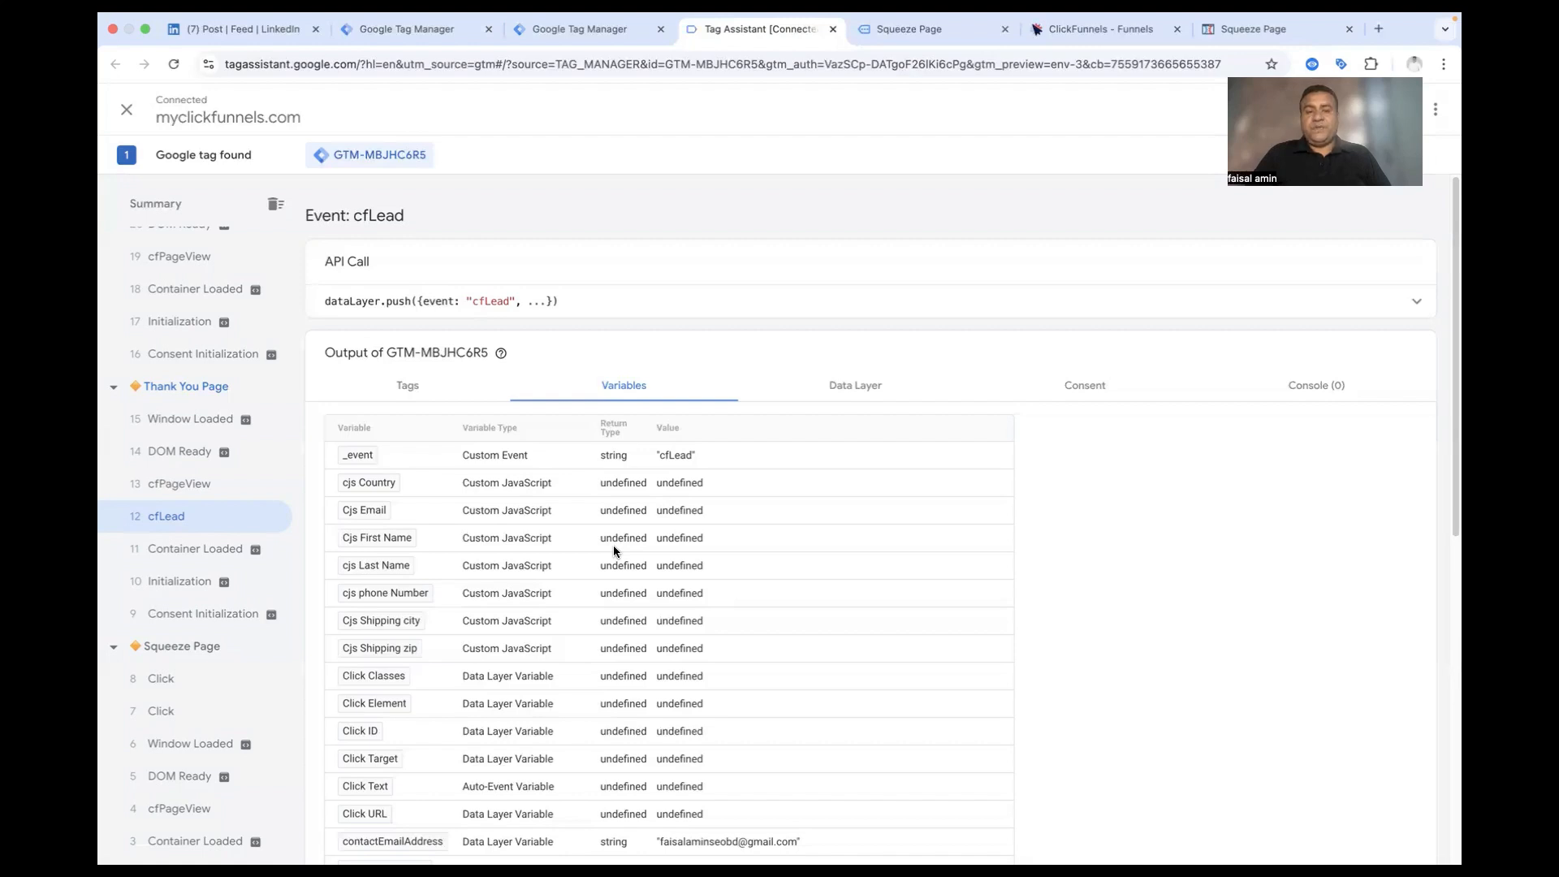
Step: Switch to the Click Funnel Browser container in Google Tag Manager and review its built-in and user-defined variables
{"action": "left_click", "coordinate": [580, 28]}
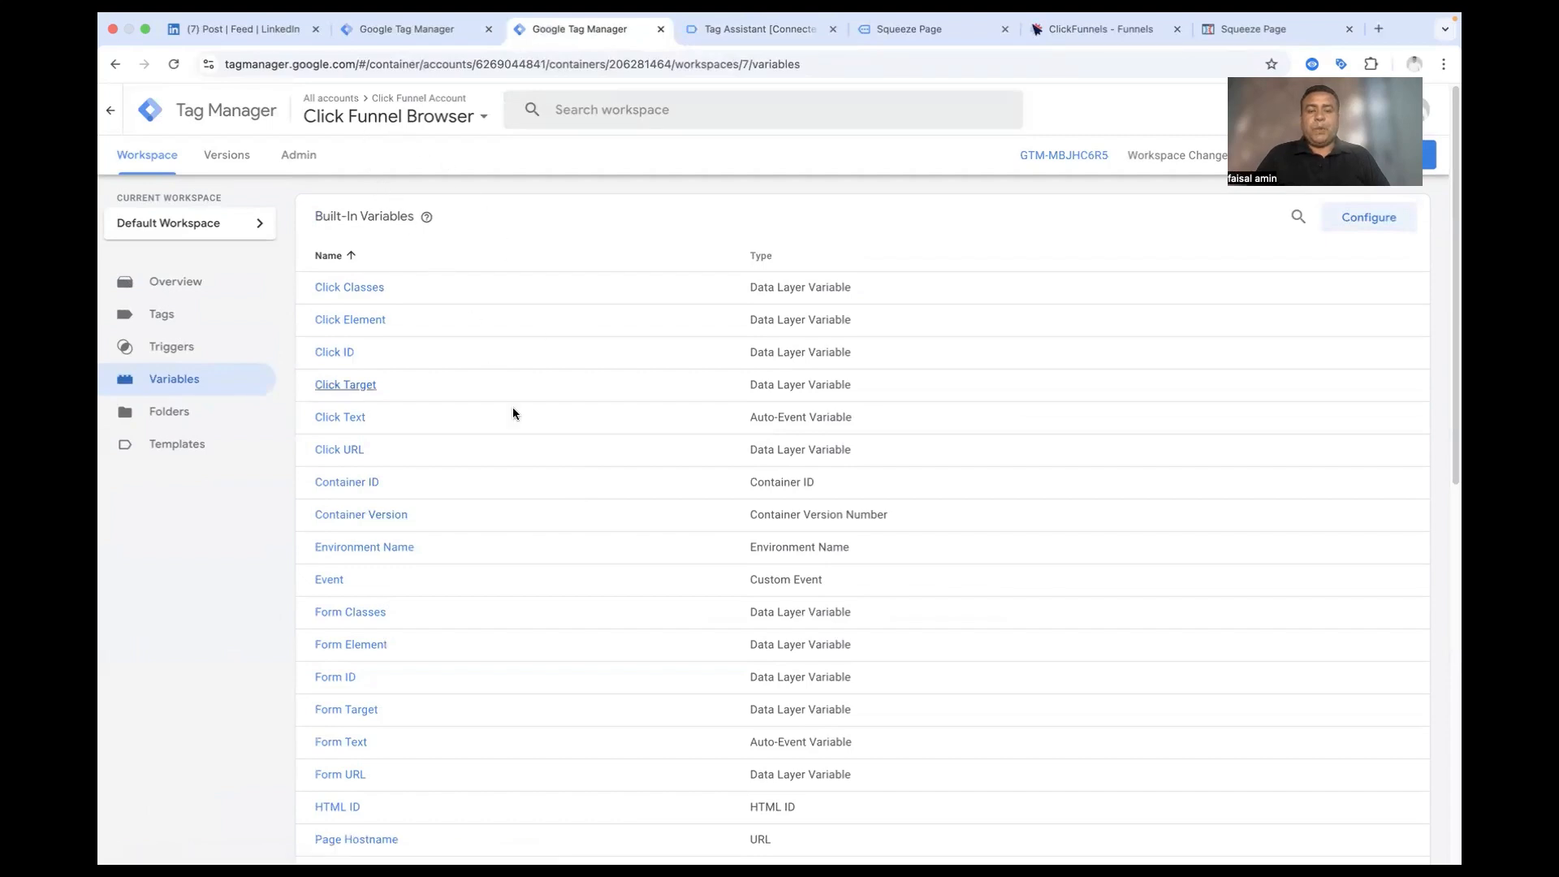
{"action": "scroll", "coordinate": [513, 410], "scroll_direction": "down", "scroll_amount": 10}
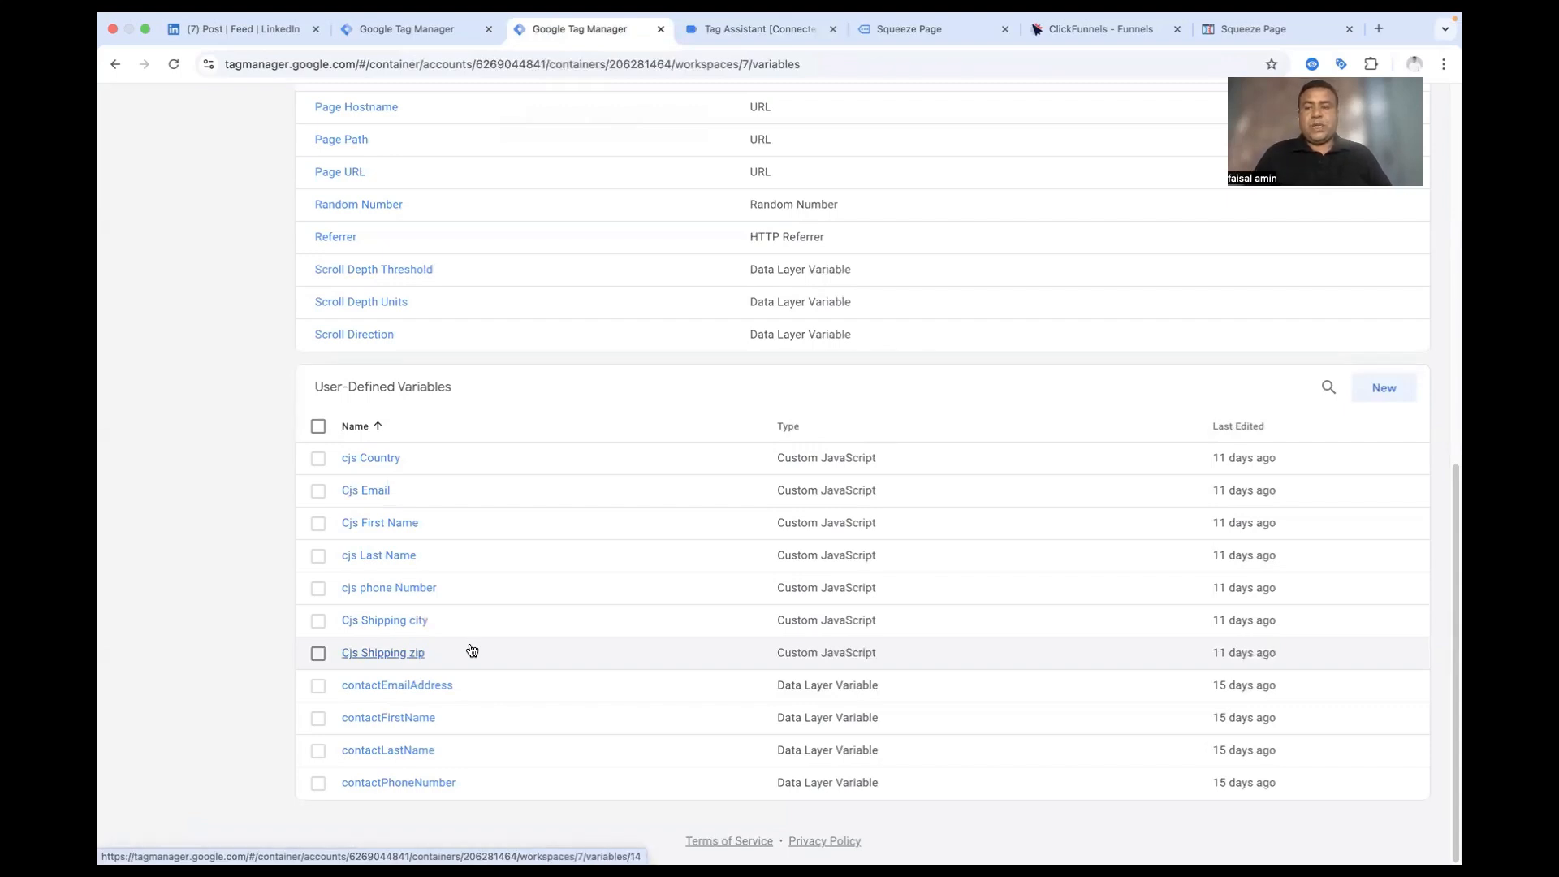
{"action": "scroll", "coordinate": [470, 650], "scroll_direction": "up", "scroll_amount": 10}
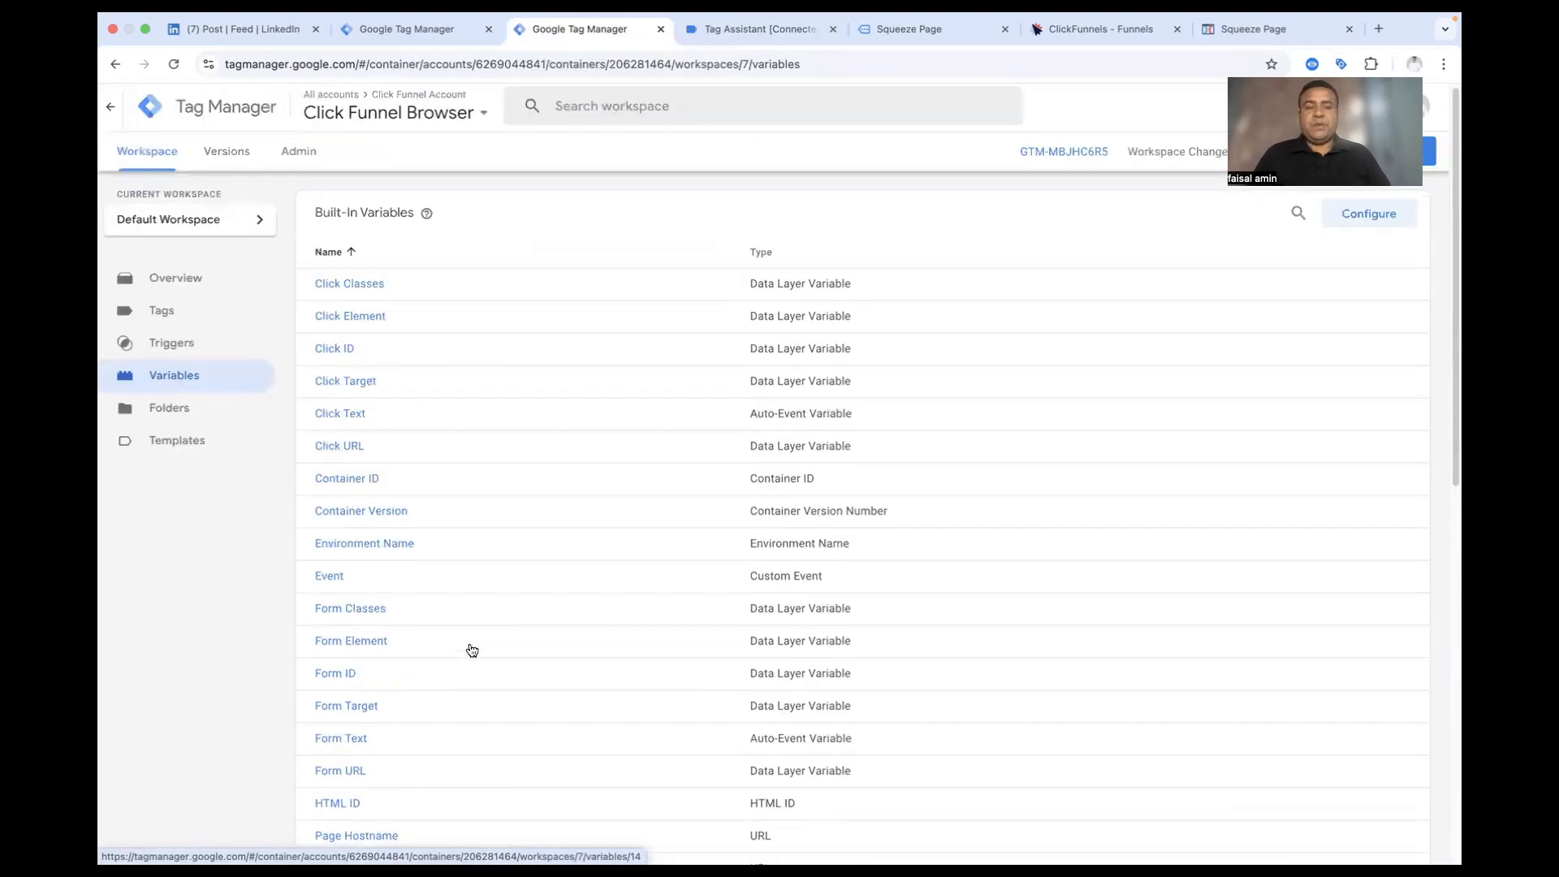
Step: Create a new tag of type Custom HTML in the Click Funnel Browser container
{"action": "left_click", "coordinate": [222, 325]}
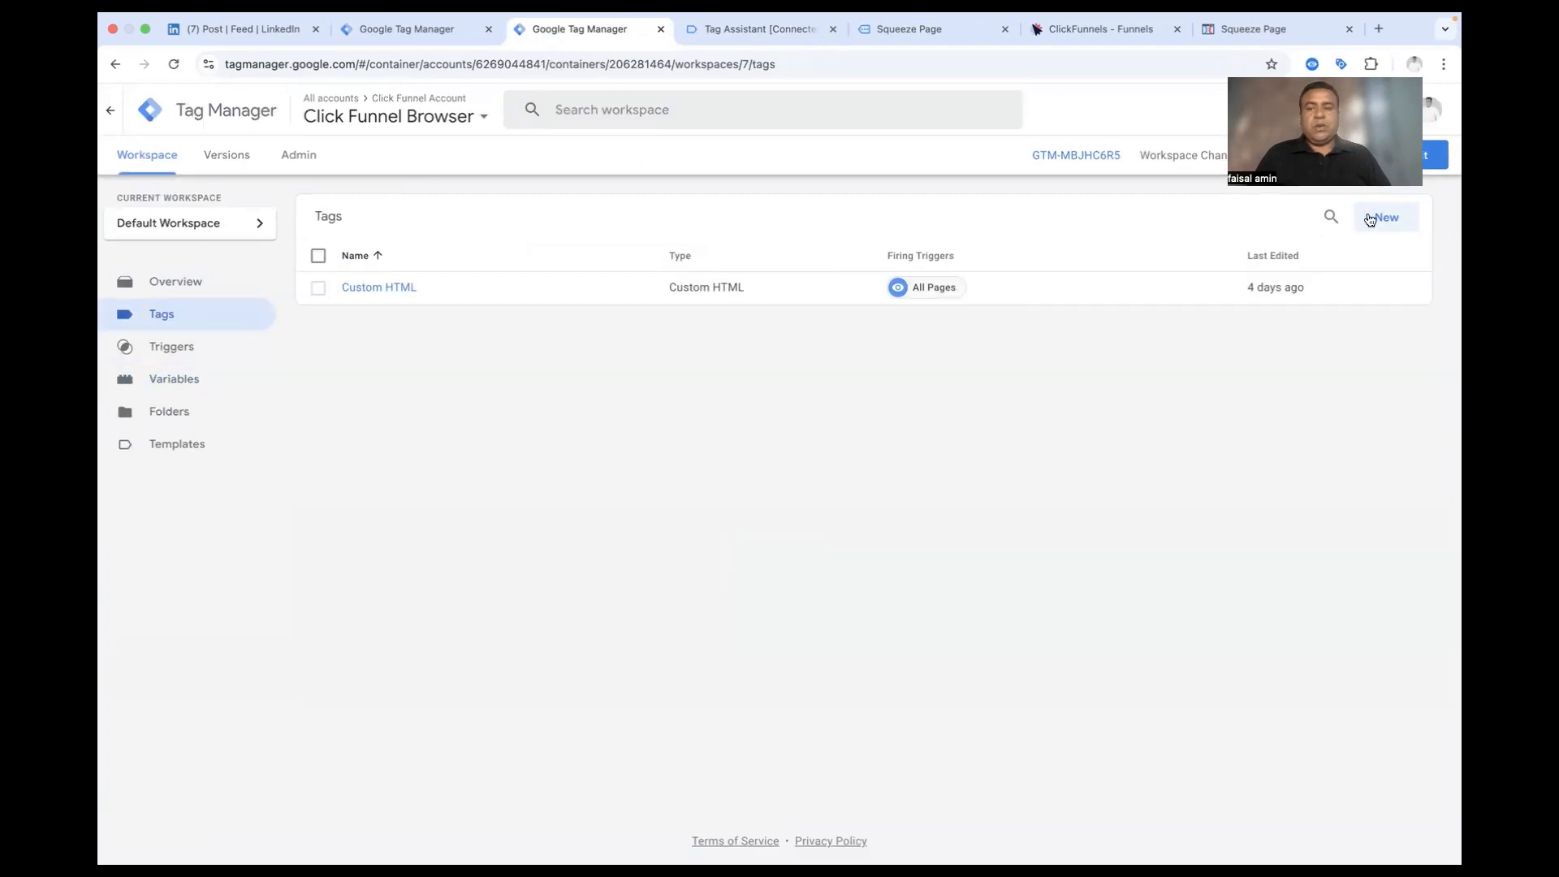
{"action": "left_click", "coordinate": [1374, 218]}
{"action": "left_click", "coordinate": [926, 257]}
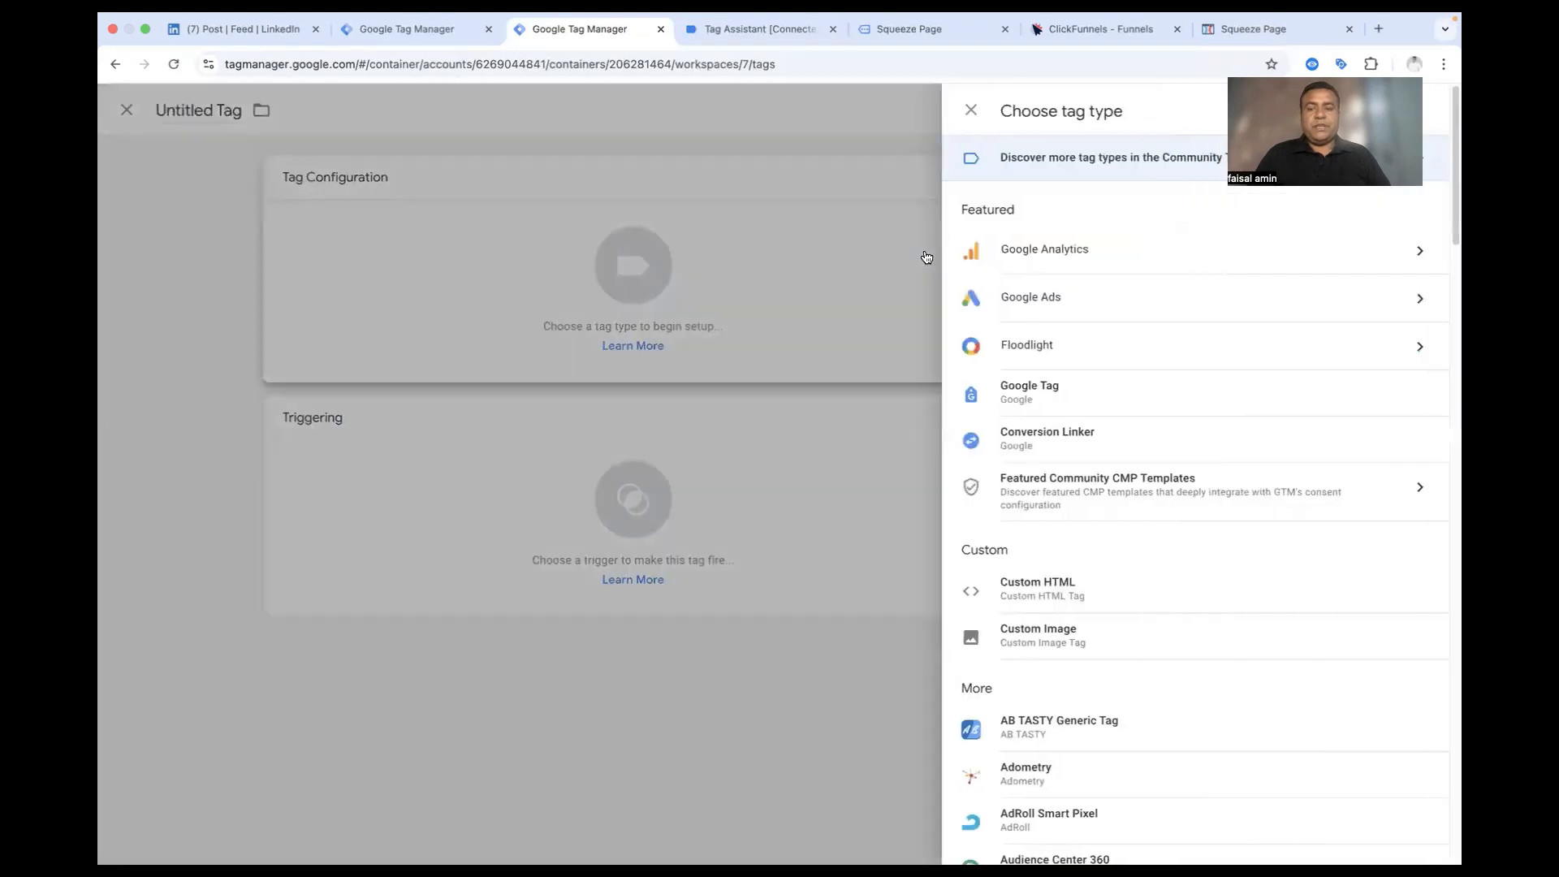
{"action": "left_click", "coordinate": [1037, 591]}
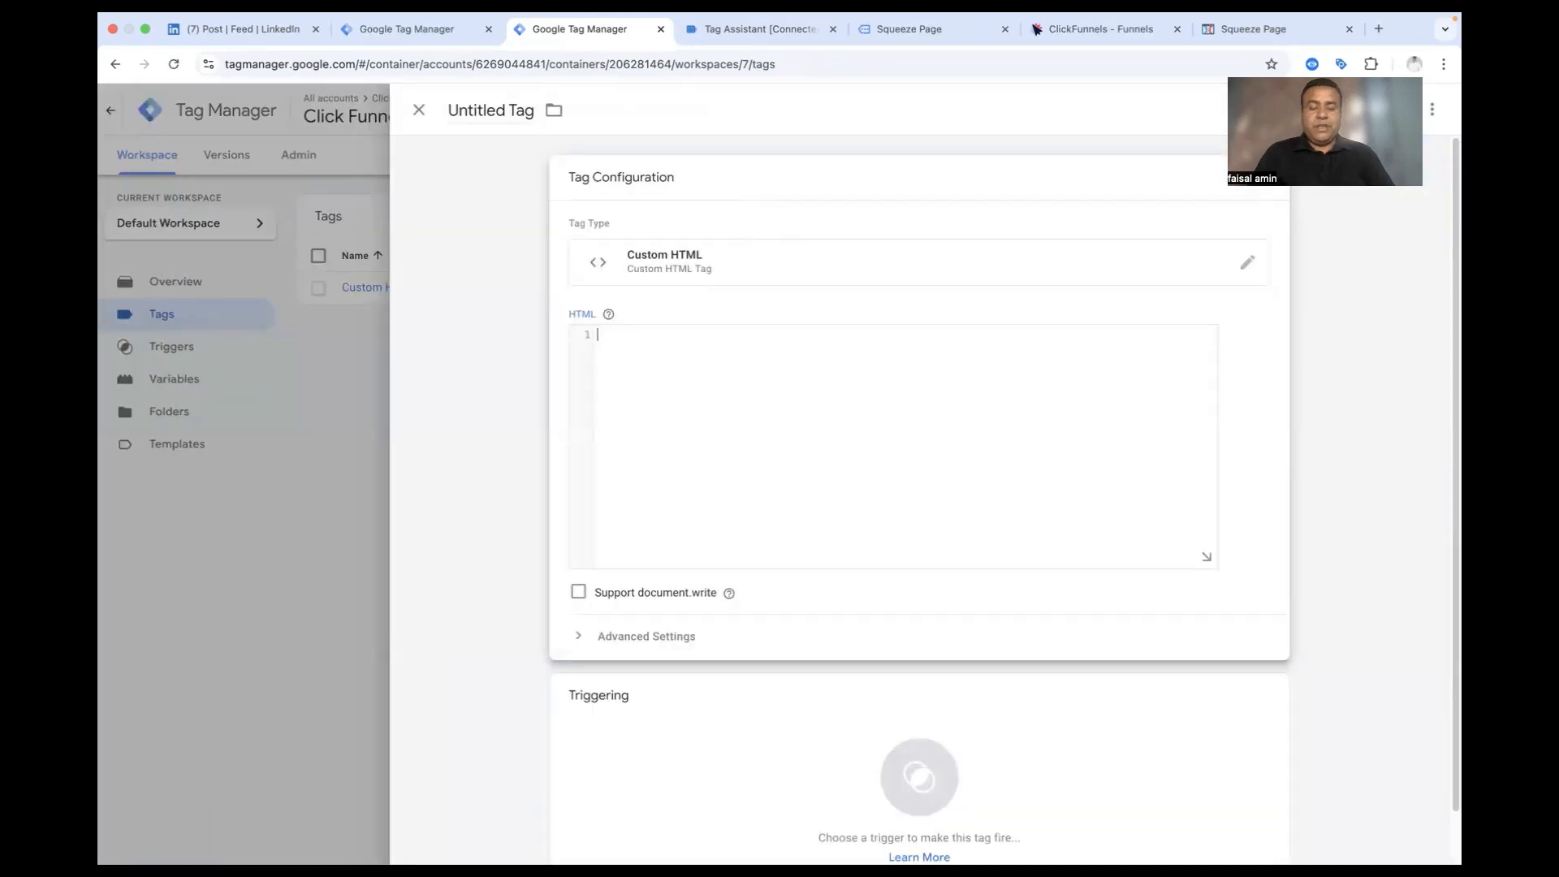
Step: Add opening and closing <script> tags in the tag's HTML, with blank lines between them for the code
{"action": "type", "text": "<script></SC"}
{"action": "key", "text": "Return"}
{"action": "key", "text": "Return"}
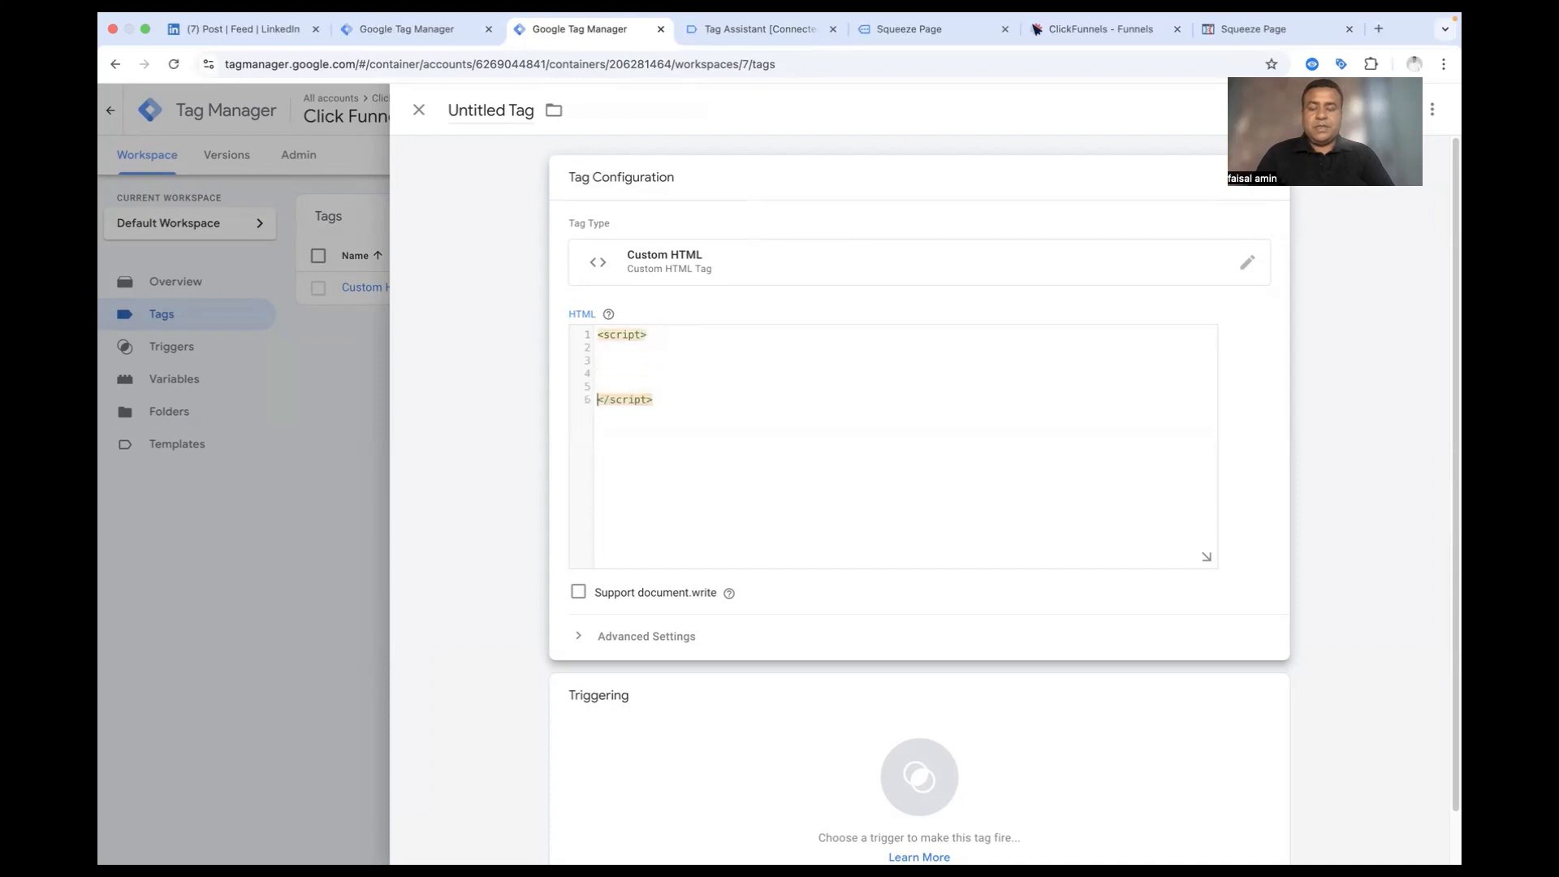
{"action": "key", "text": "Up"}
{"action": "key", "text": "Up"}
{"action": "key", "text": "Up"}
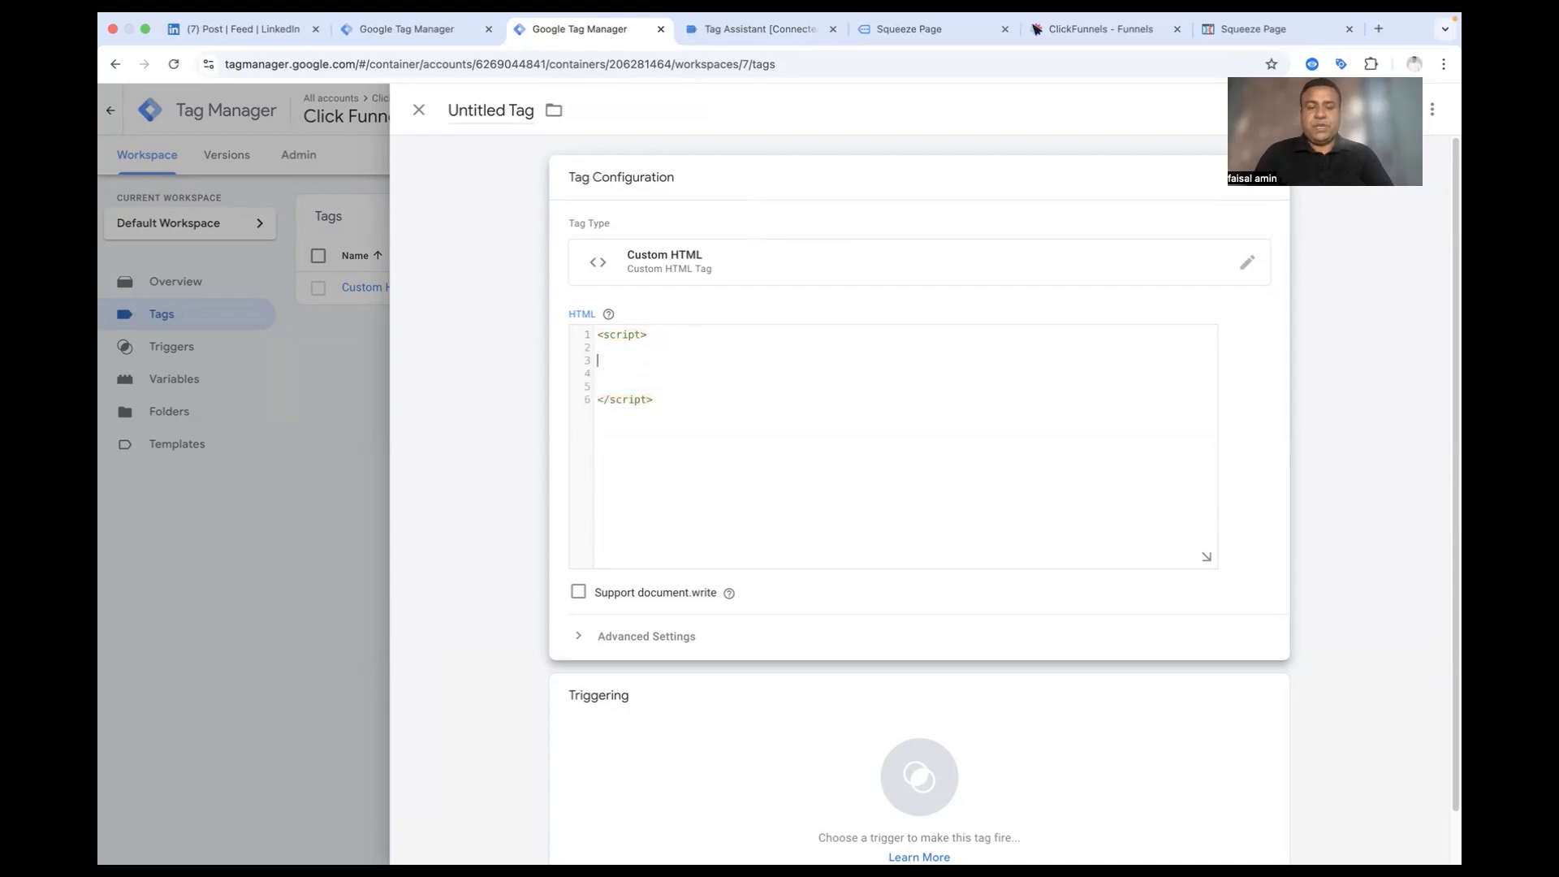
Step: Write a window.localStorage.setItem('',) call inside the script block, with an empty quoted key followed by a comma
{"action": "type", "text": "windo"}
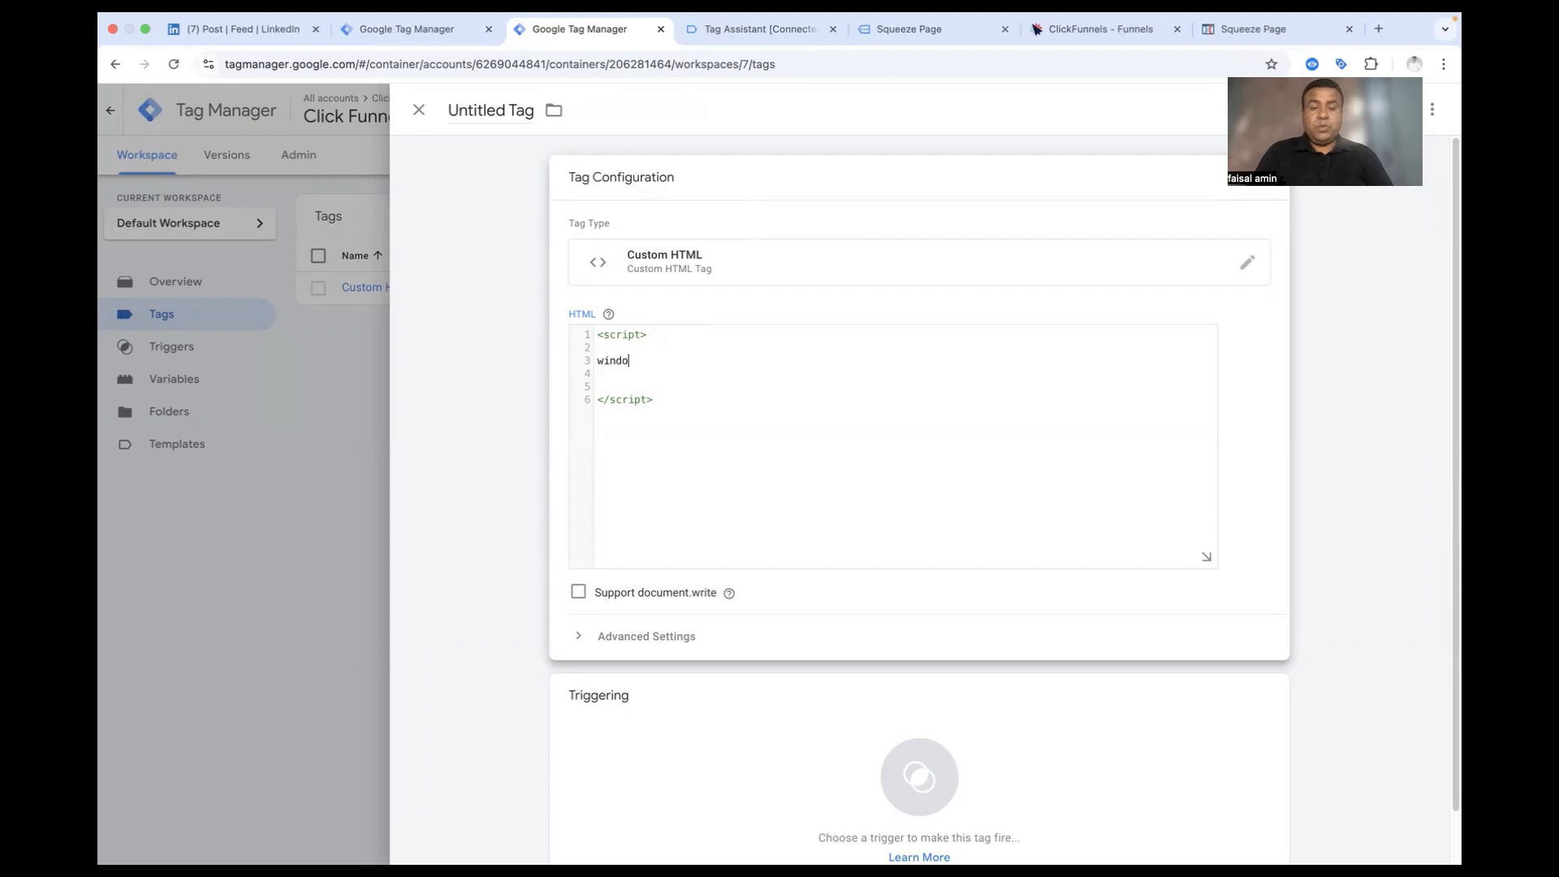
{"action": "type", "text": "w.localStorage."}
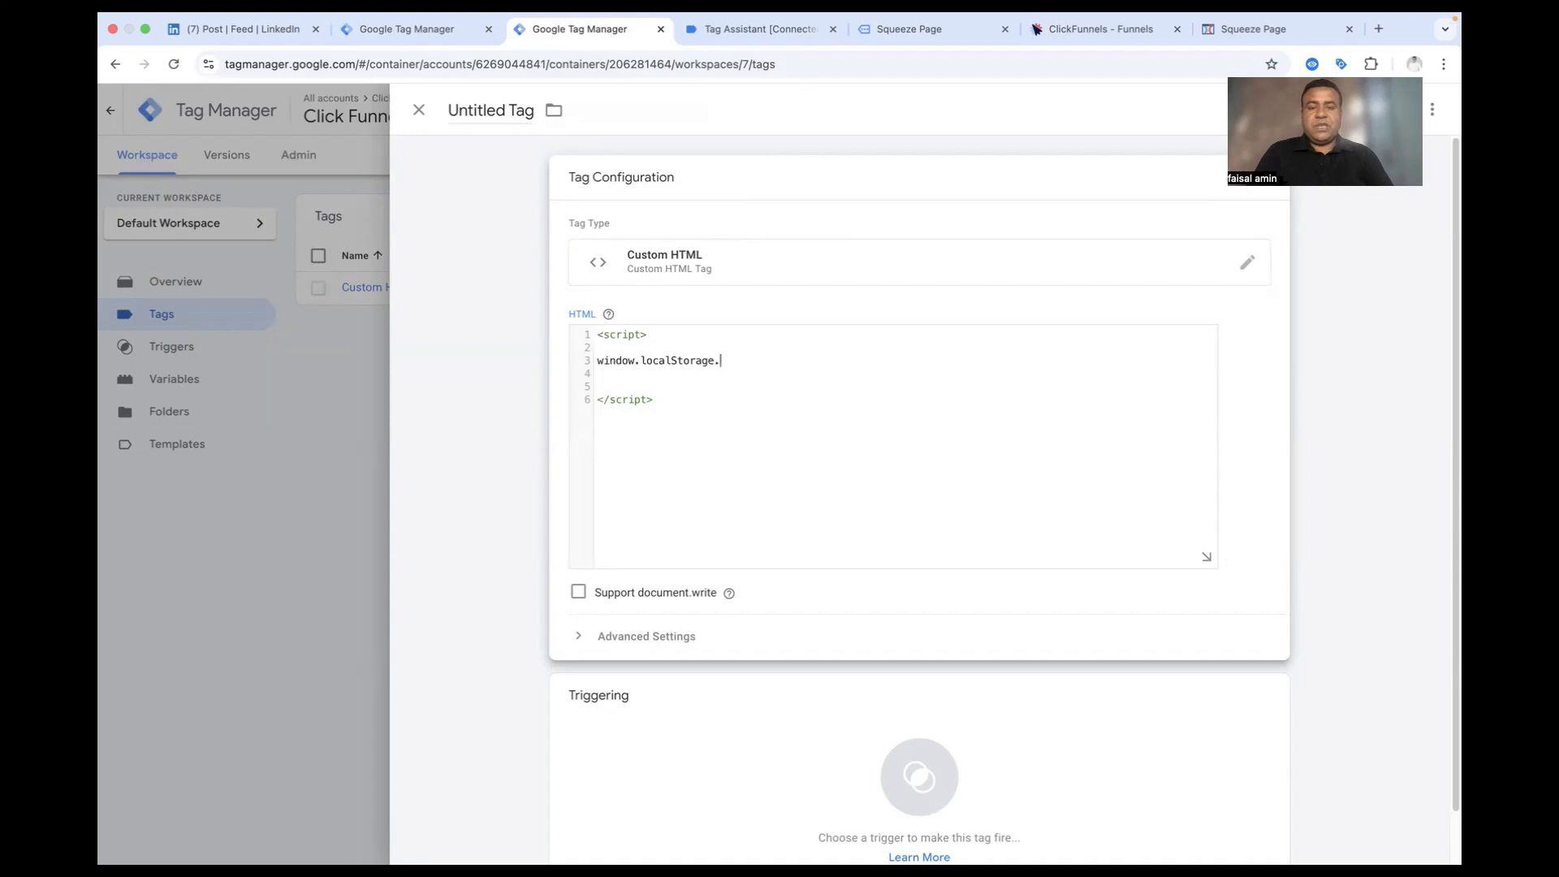
{"action": "type", "text": "setItem("}
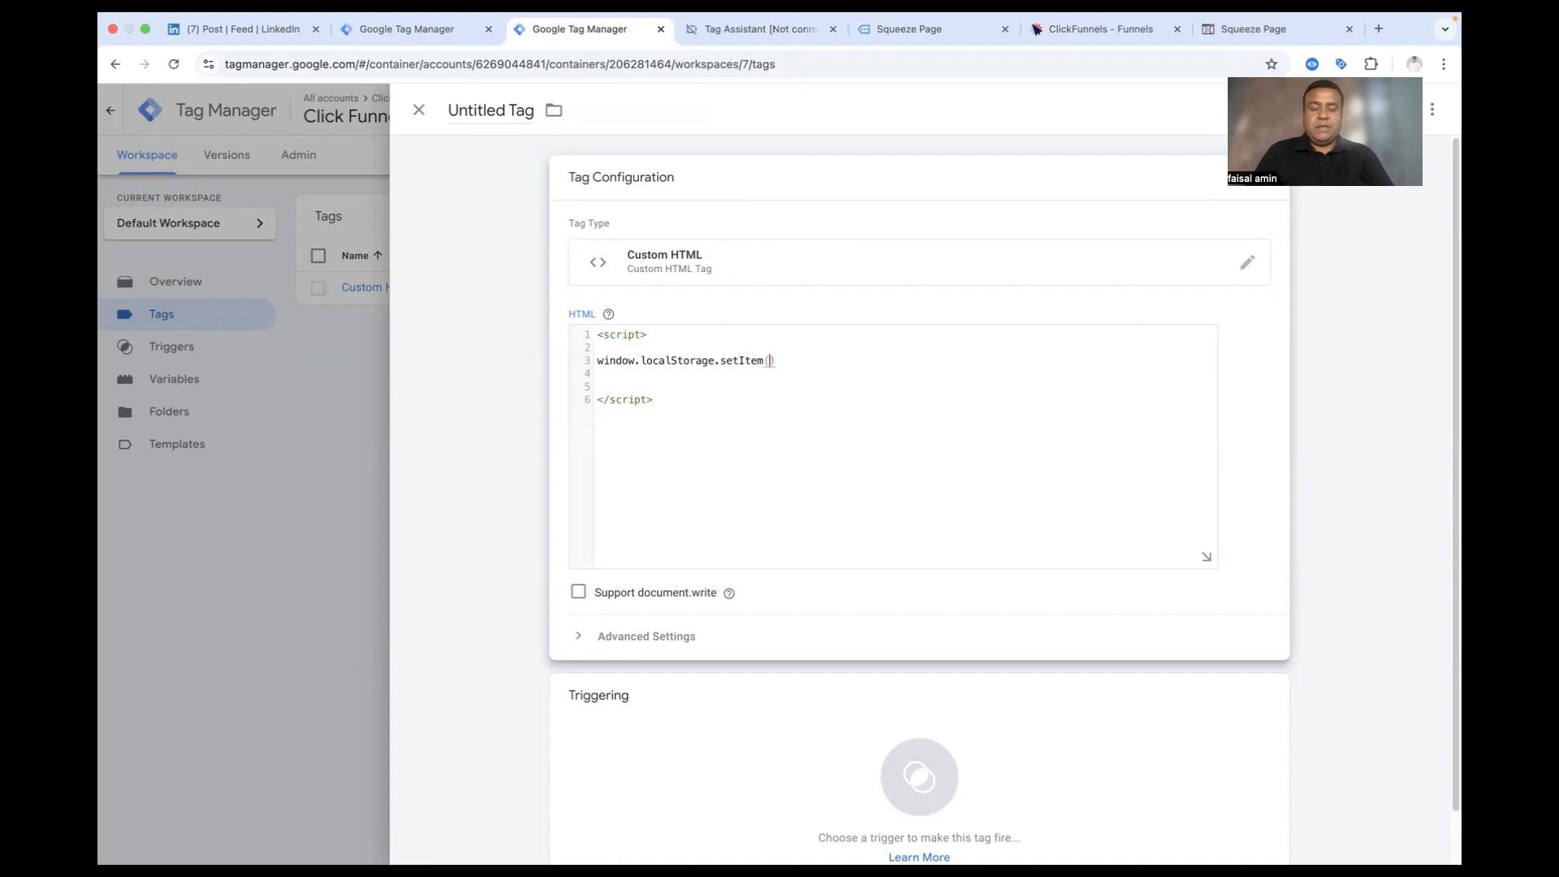
{"action": "type", "text": "'"}
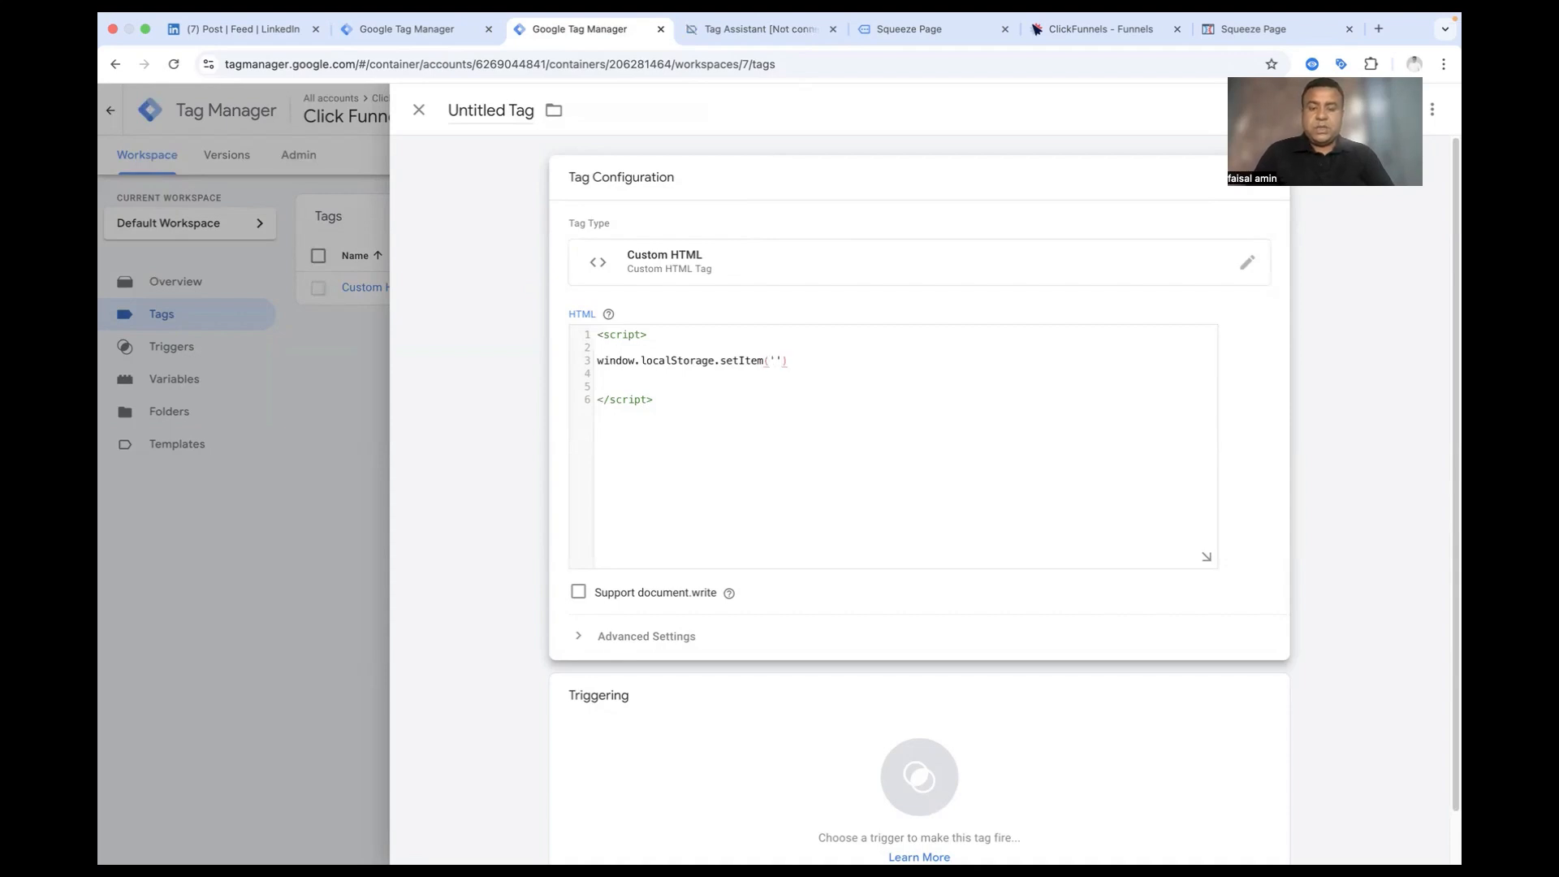
{"action": "key", "text": "Right"}
{"action": "type", "text": ","}
{"action": "key", "text": "Left"}
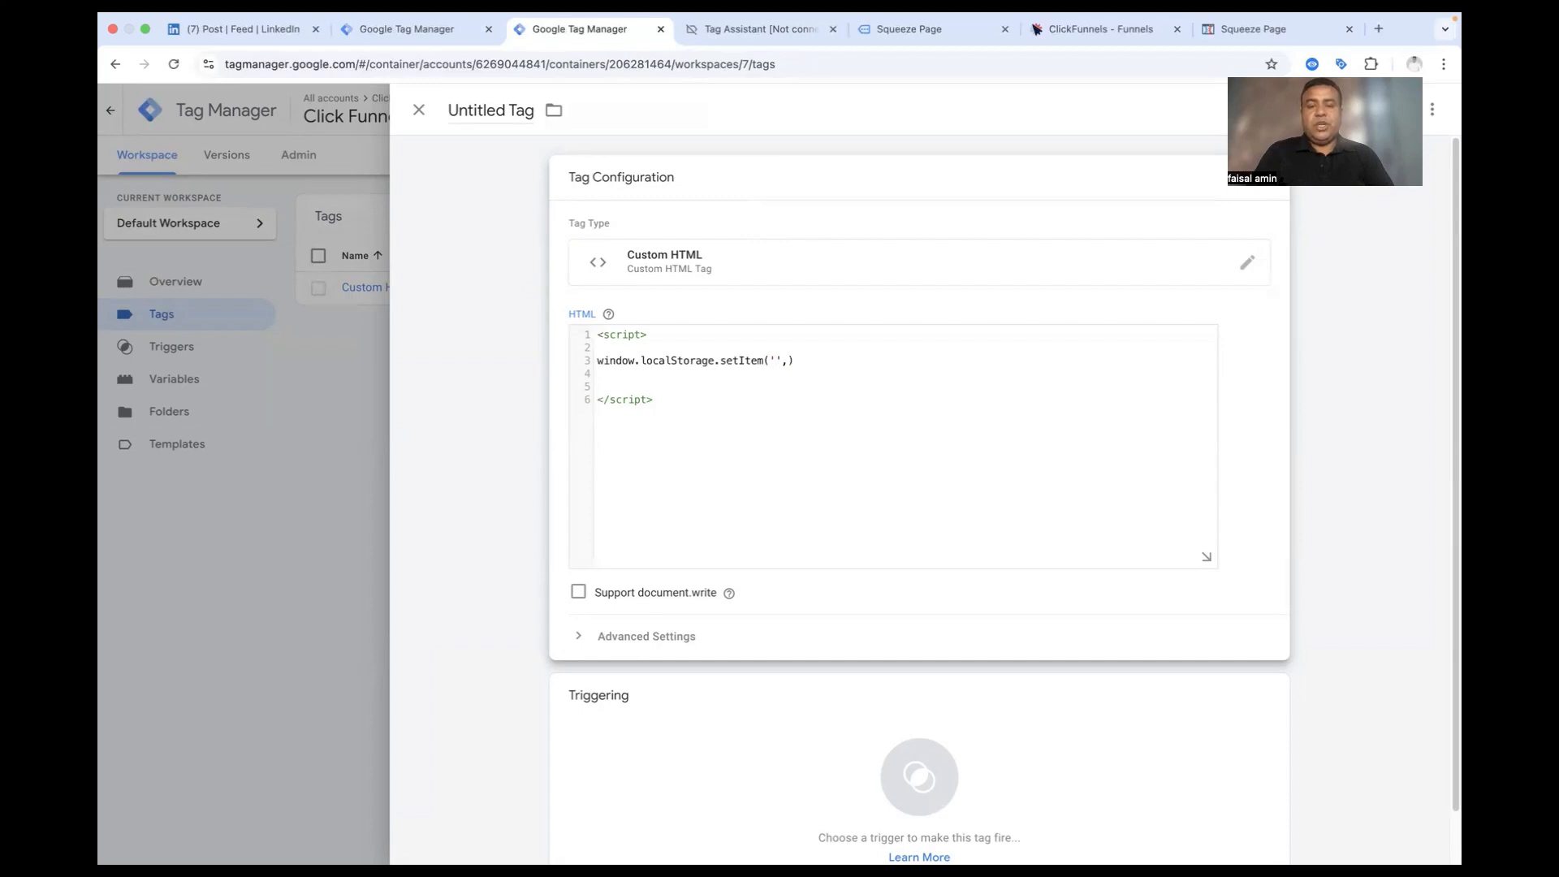
Step: Complete the setItem call with the key firstName and the variable {{Cjs First Name}}, ending the line with a semicolon
{"action": "type", "text": "firstName'"}
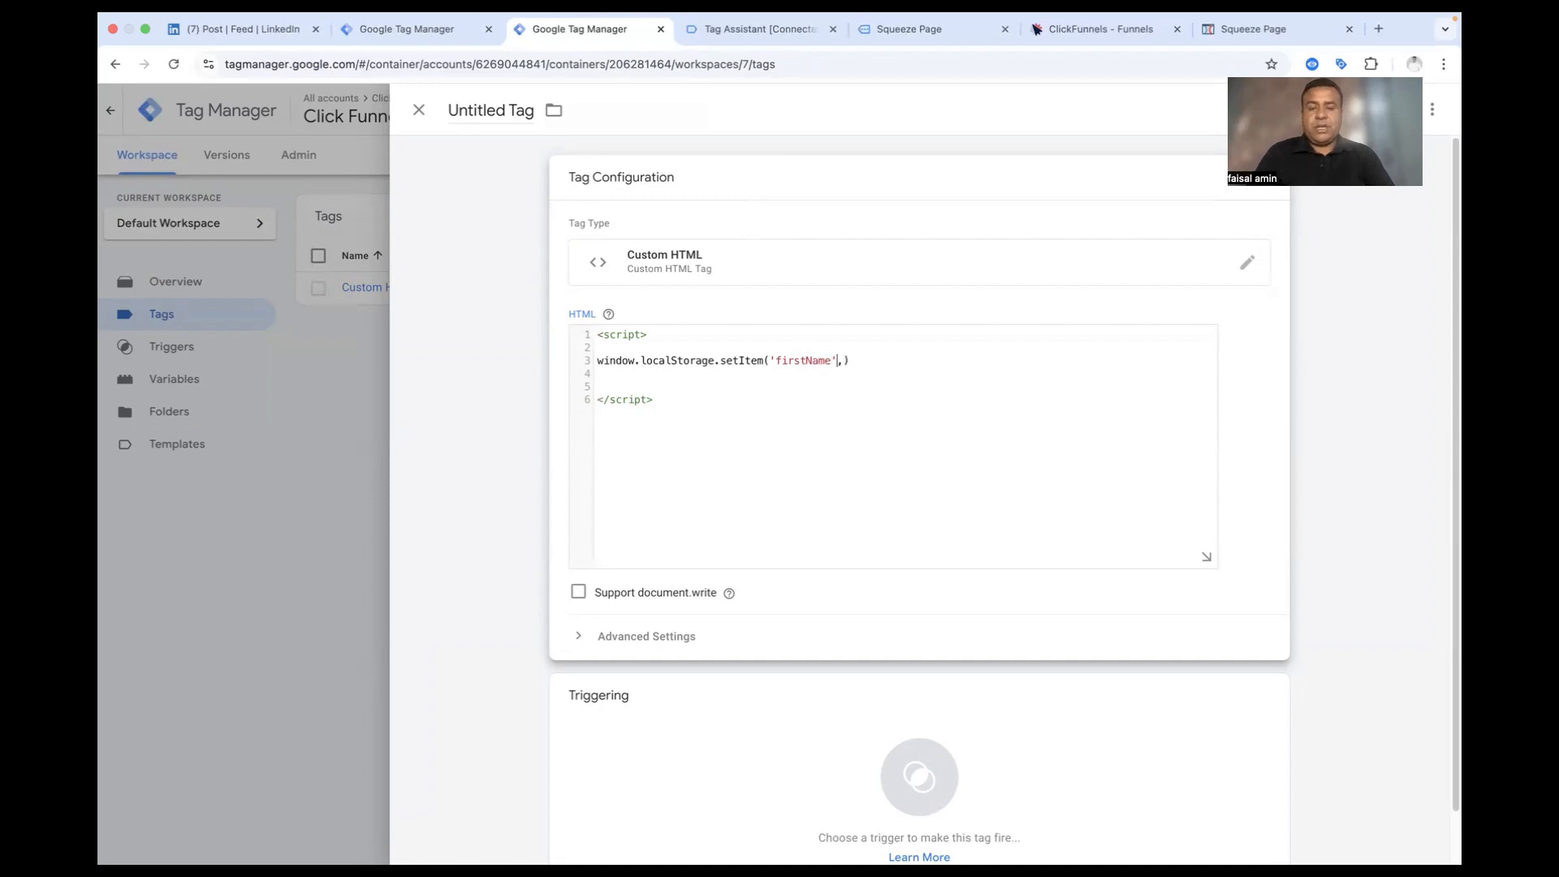
{"action": "key", "text": "Right"}
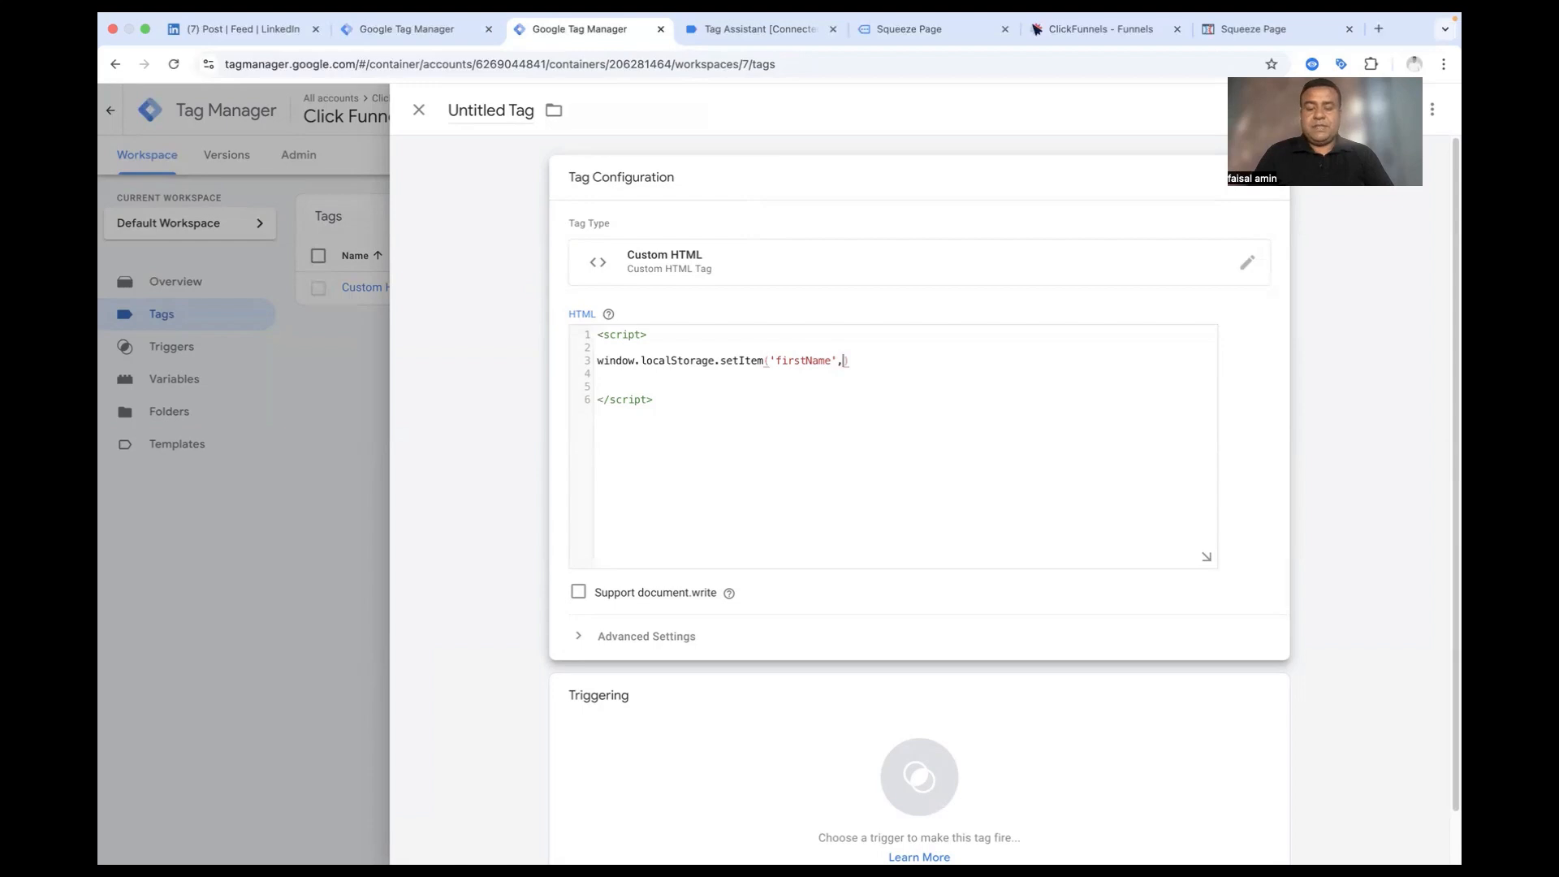
{"action": "type", "text": "{{"}
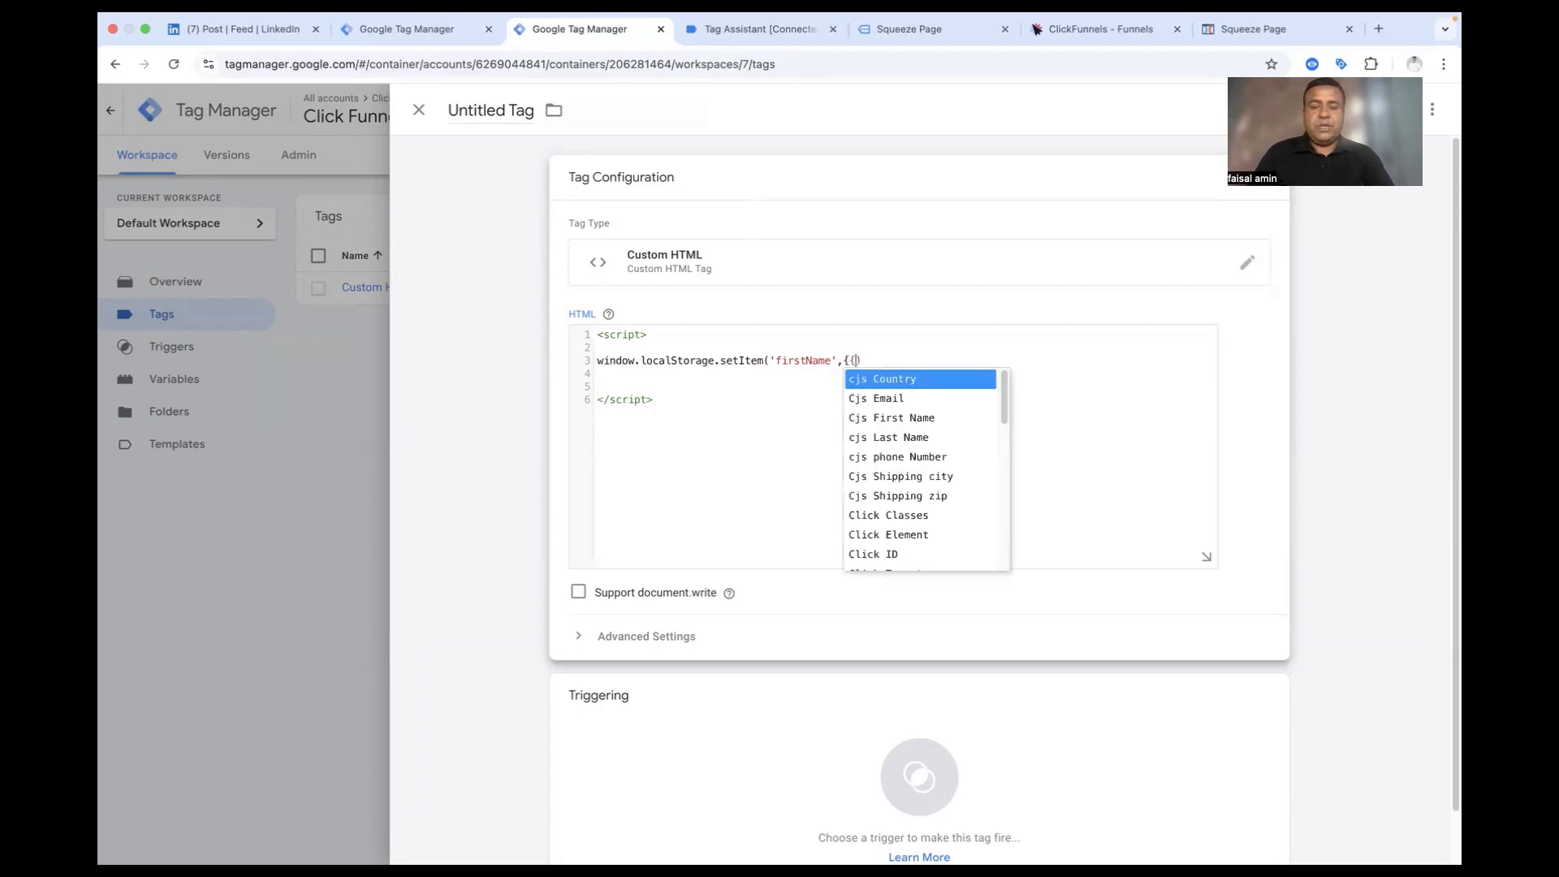
{"action": "left_click", "coordinate": [907, 415]}
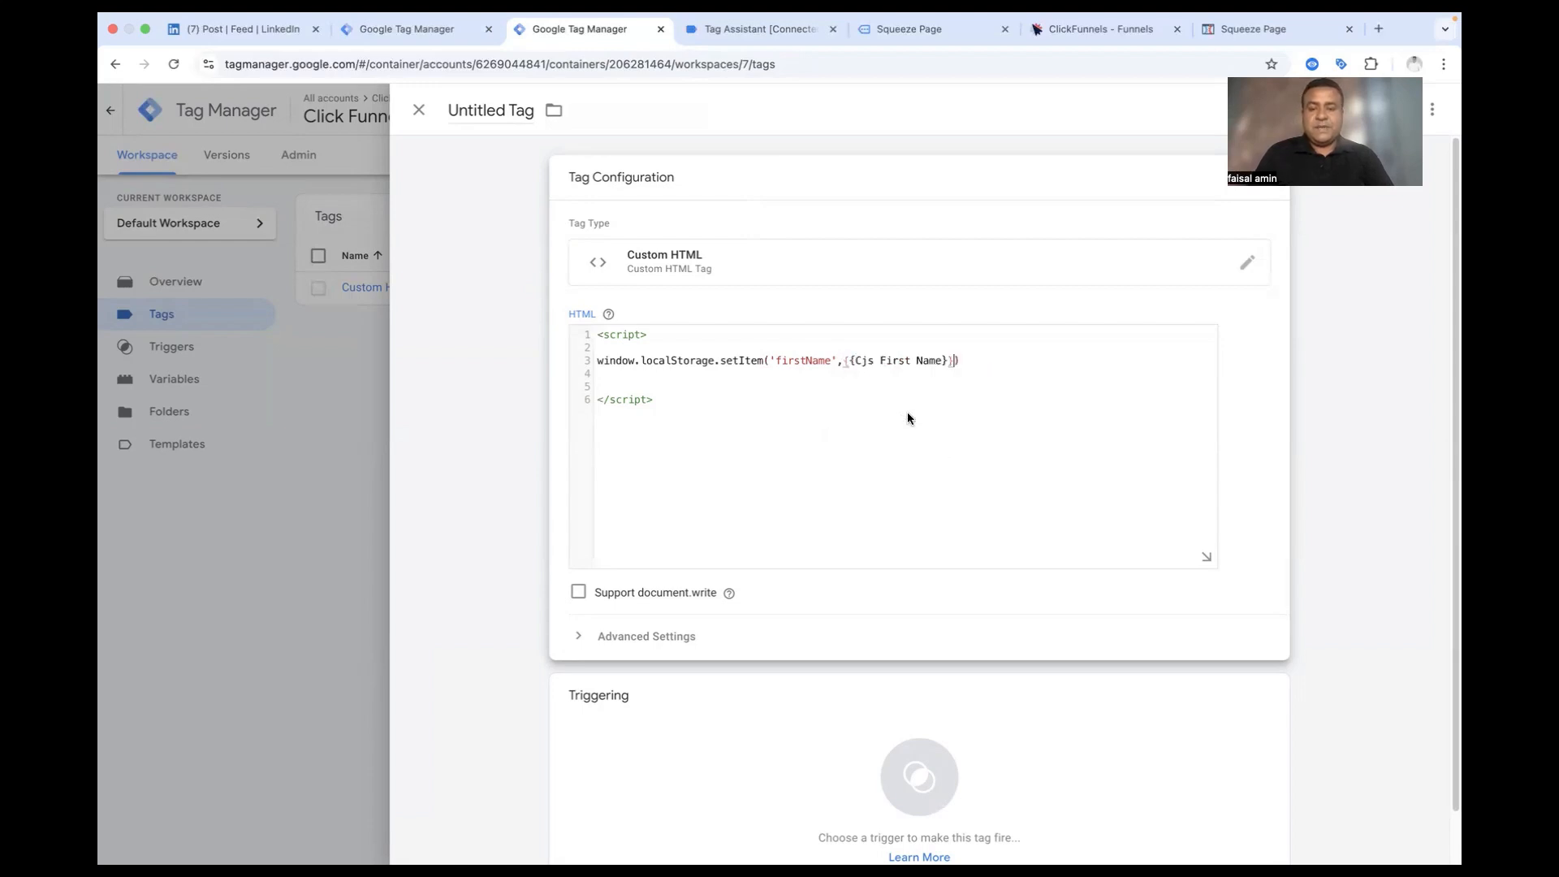
{"action": "type", "text": ");"}
Step: Duplicate the firstName setItem line four times directly below the original
{"action": "left_click_drag", "start_coordinate": [649, 374], "coordinate": [596, 362]}
{"action": "key", "text": "super+c"}
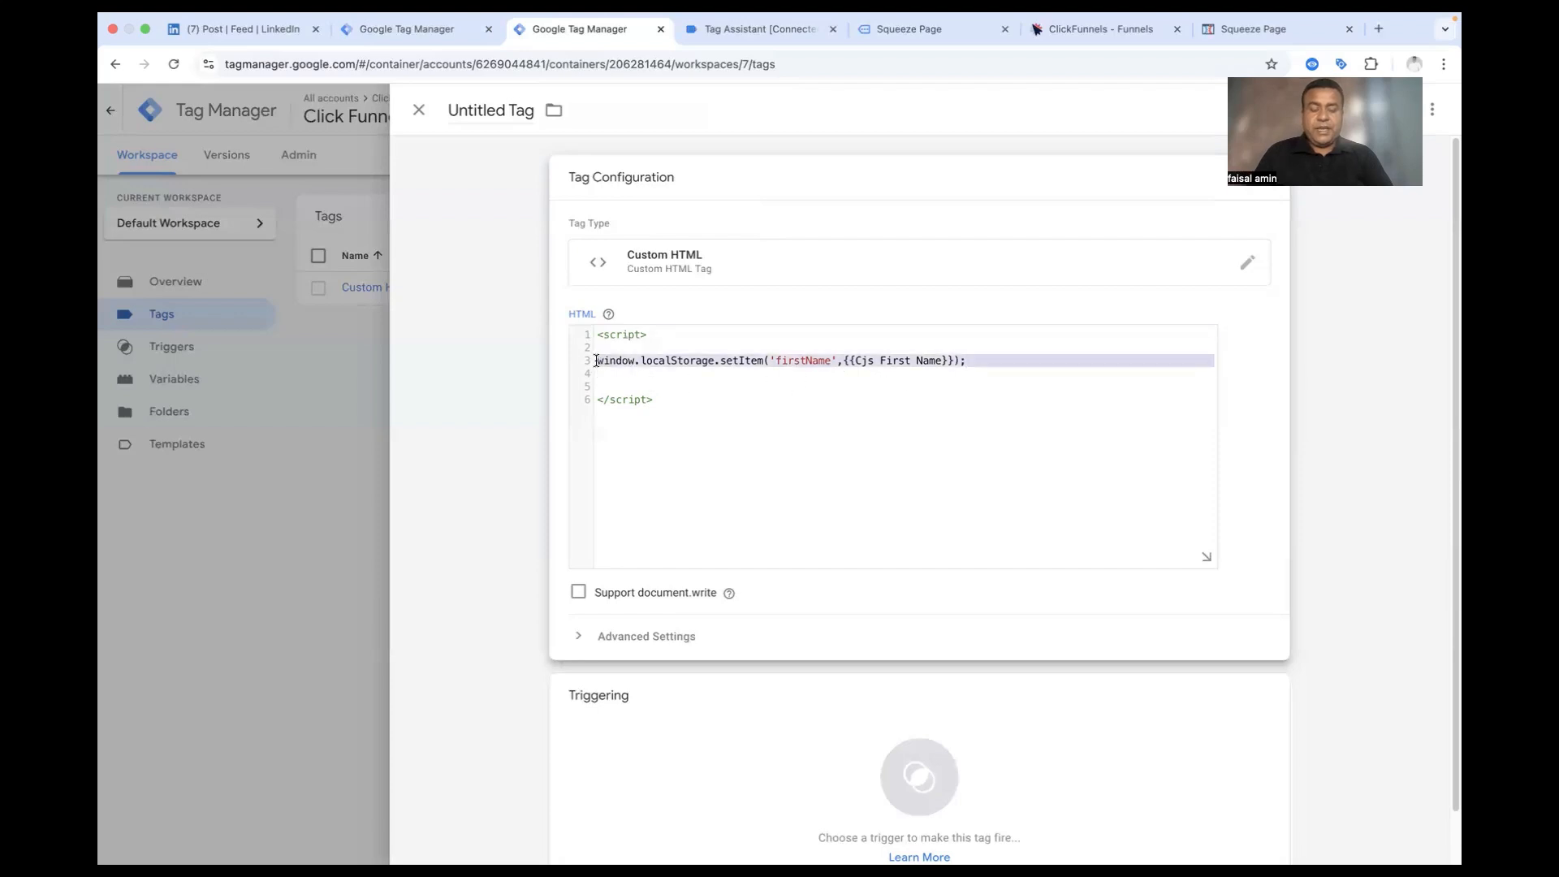
{"action": "left_click", "coordinate": [986, 363]}
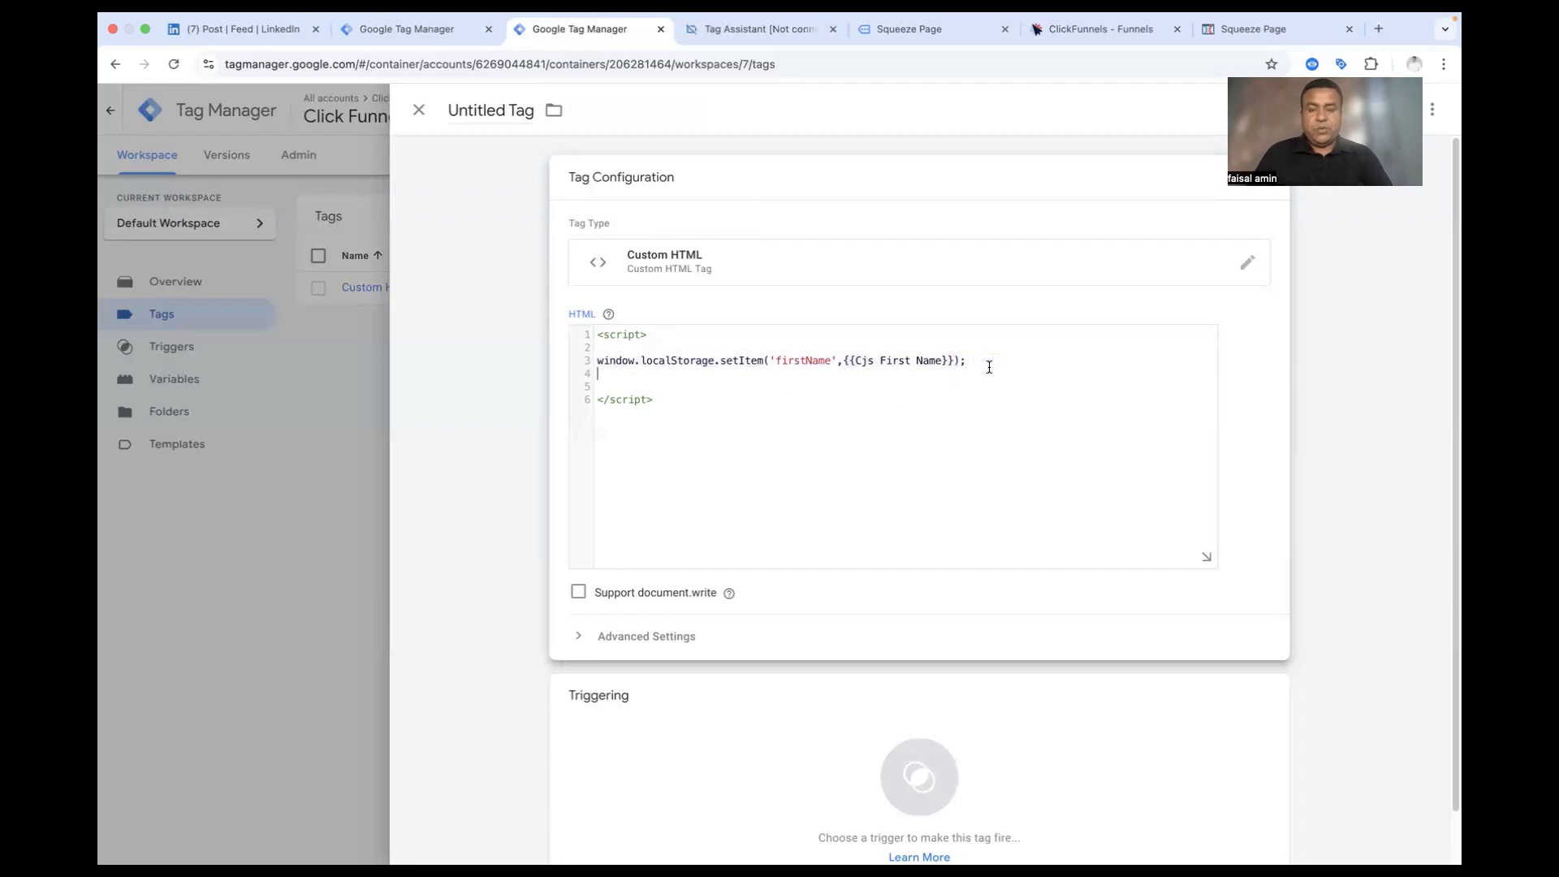
{"action": "key", "text": "super+v"}
{"action": "key", "text": "super+v"}
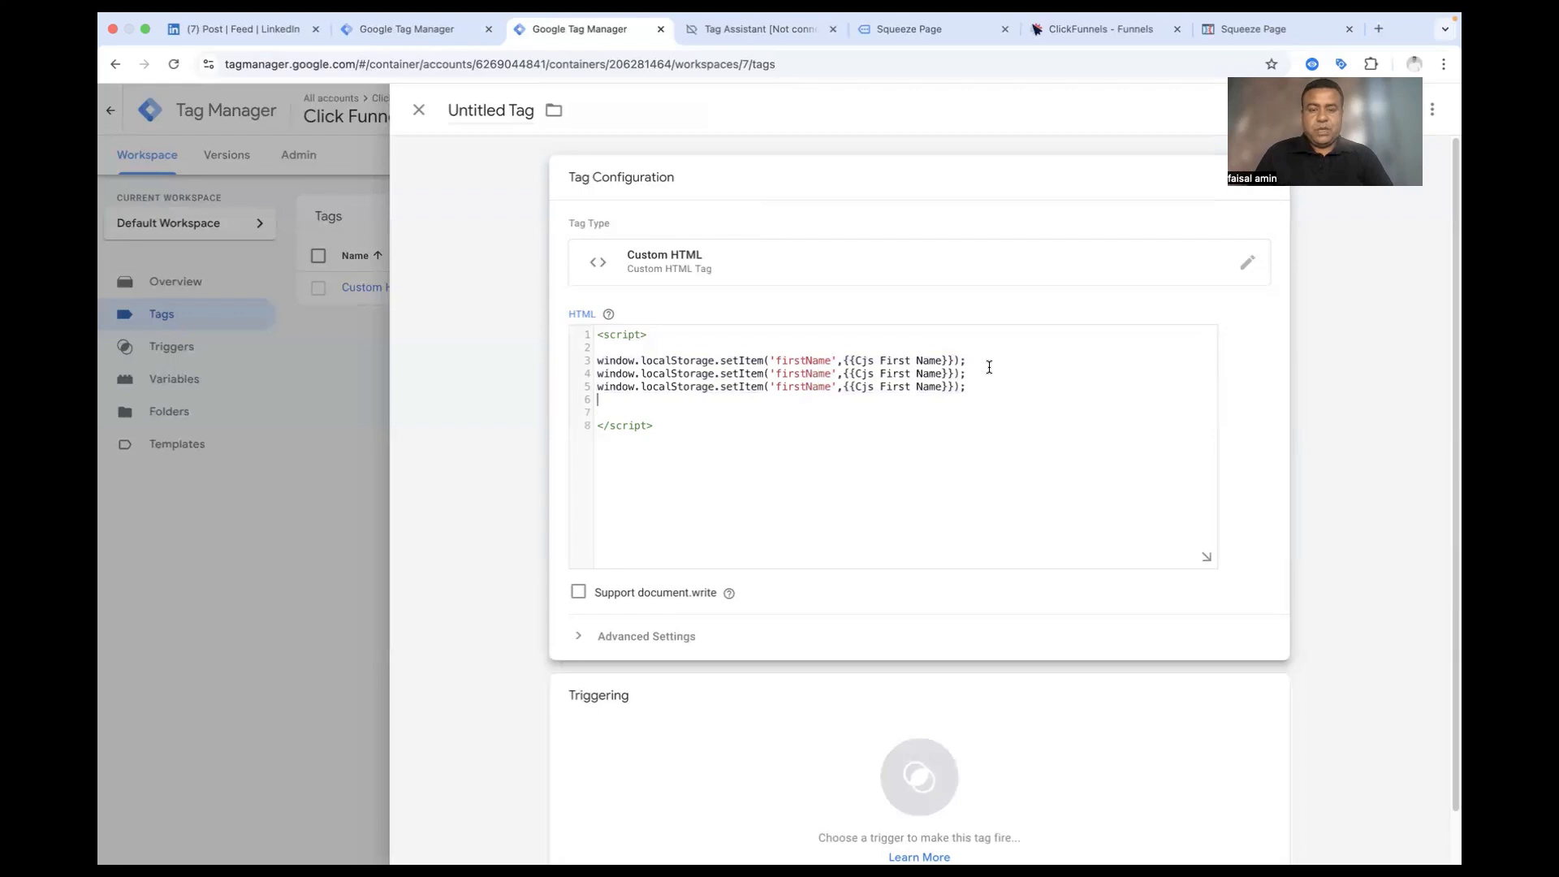
{"action": "key", "text": "super+v"}
{"action": "key", "text": "super+v"}
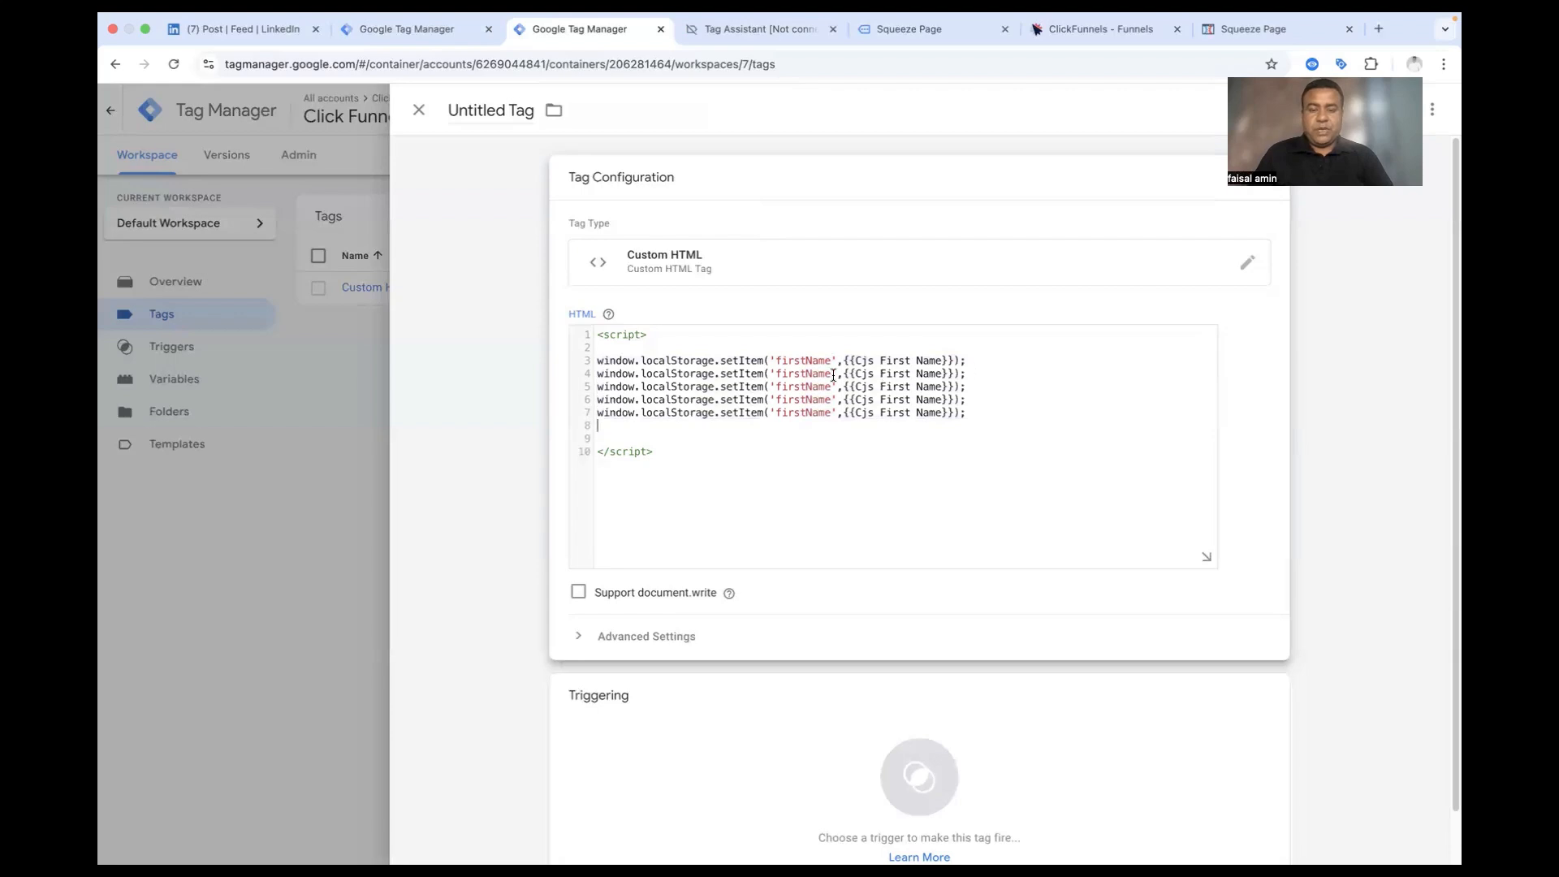
Step: Change the second setItem line to the key lastName with the variable {{cjs Last Name}}
{"action": "left_click_drag", "start_coordinate": [831, 375], "coordinate": [778, 377]}
{"action": "key", "text": "BackSpace"}
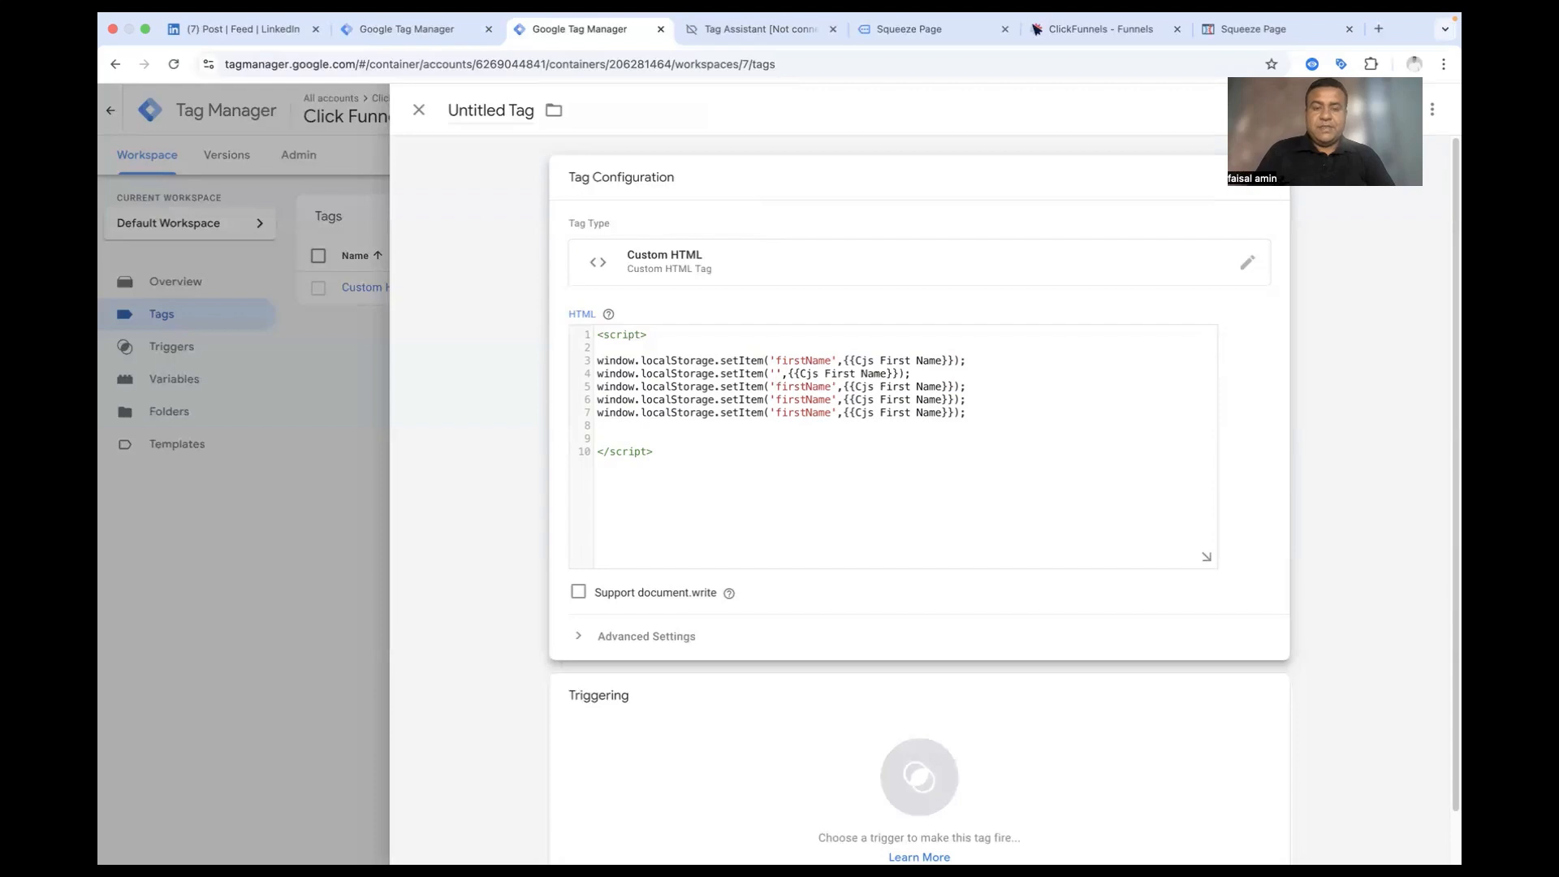
{"action": "type", "text": "lastName"}
{"action": "left_click_drag", "start_coordinate": [946, 375], "coordinate": [839, 374]}
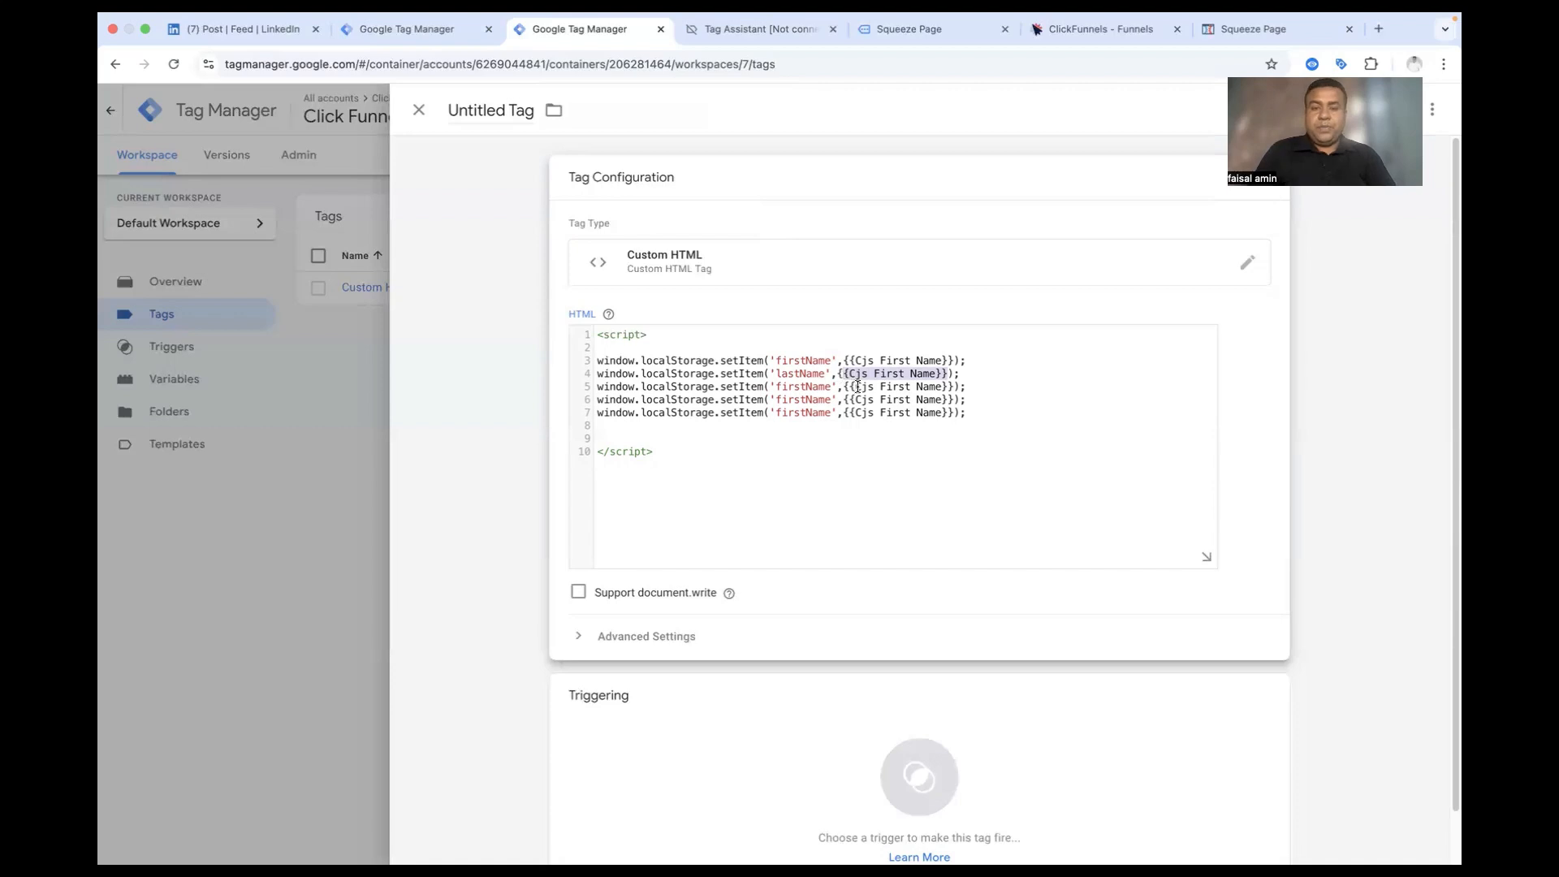
{"action": "key", "text": "BackSpace"}
{"action": "key", "text": "BackSpace"}
{"action": "type", "text": "{{"}
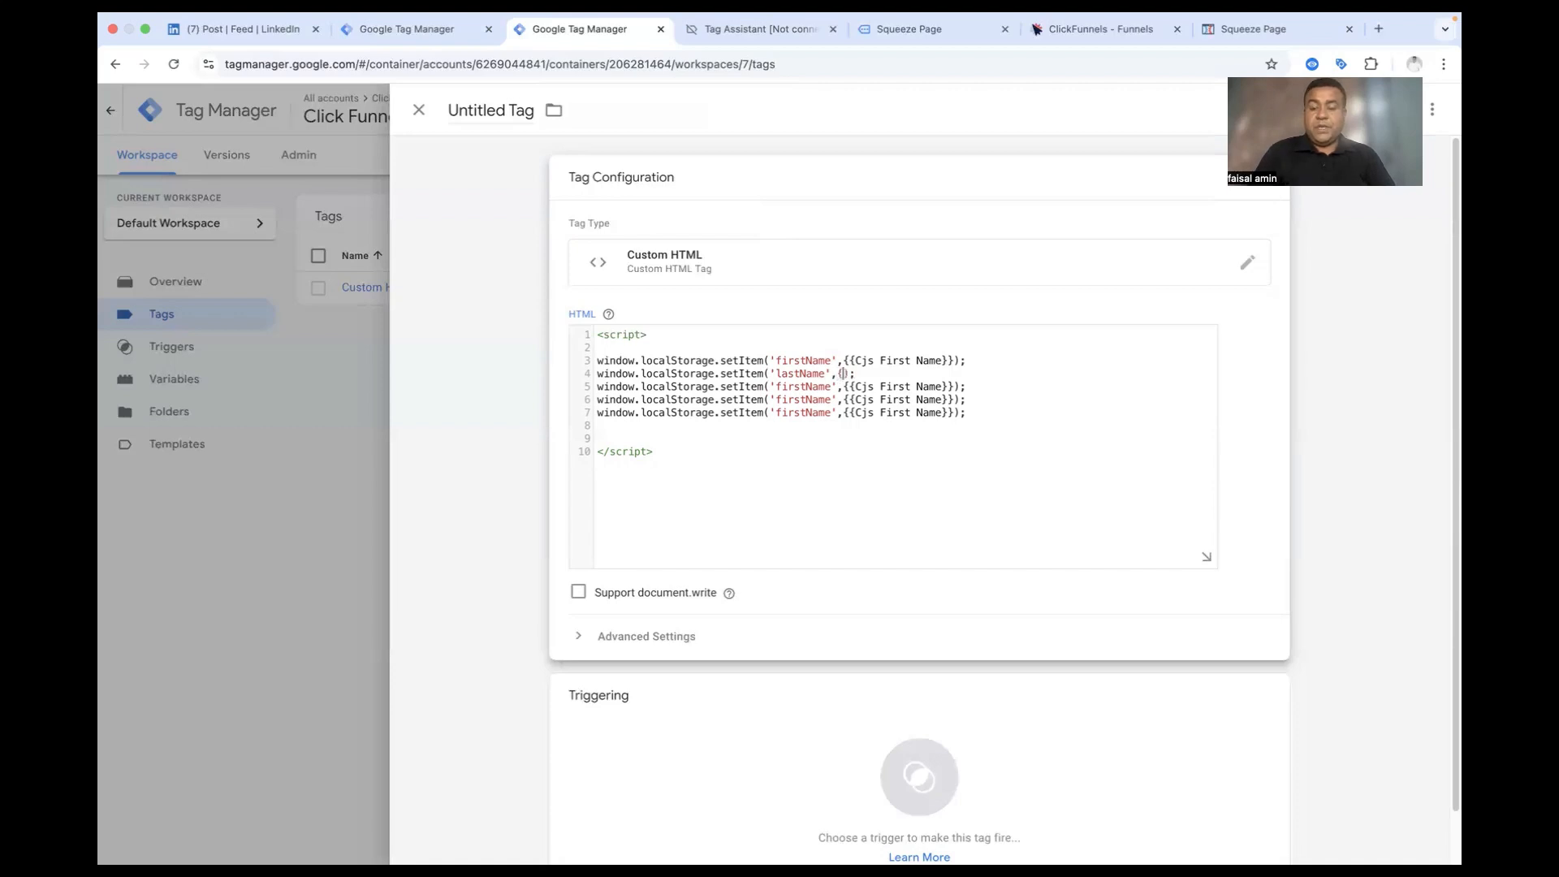
{"action": "type", "text": "cj"}
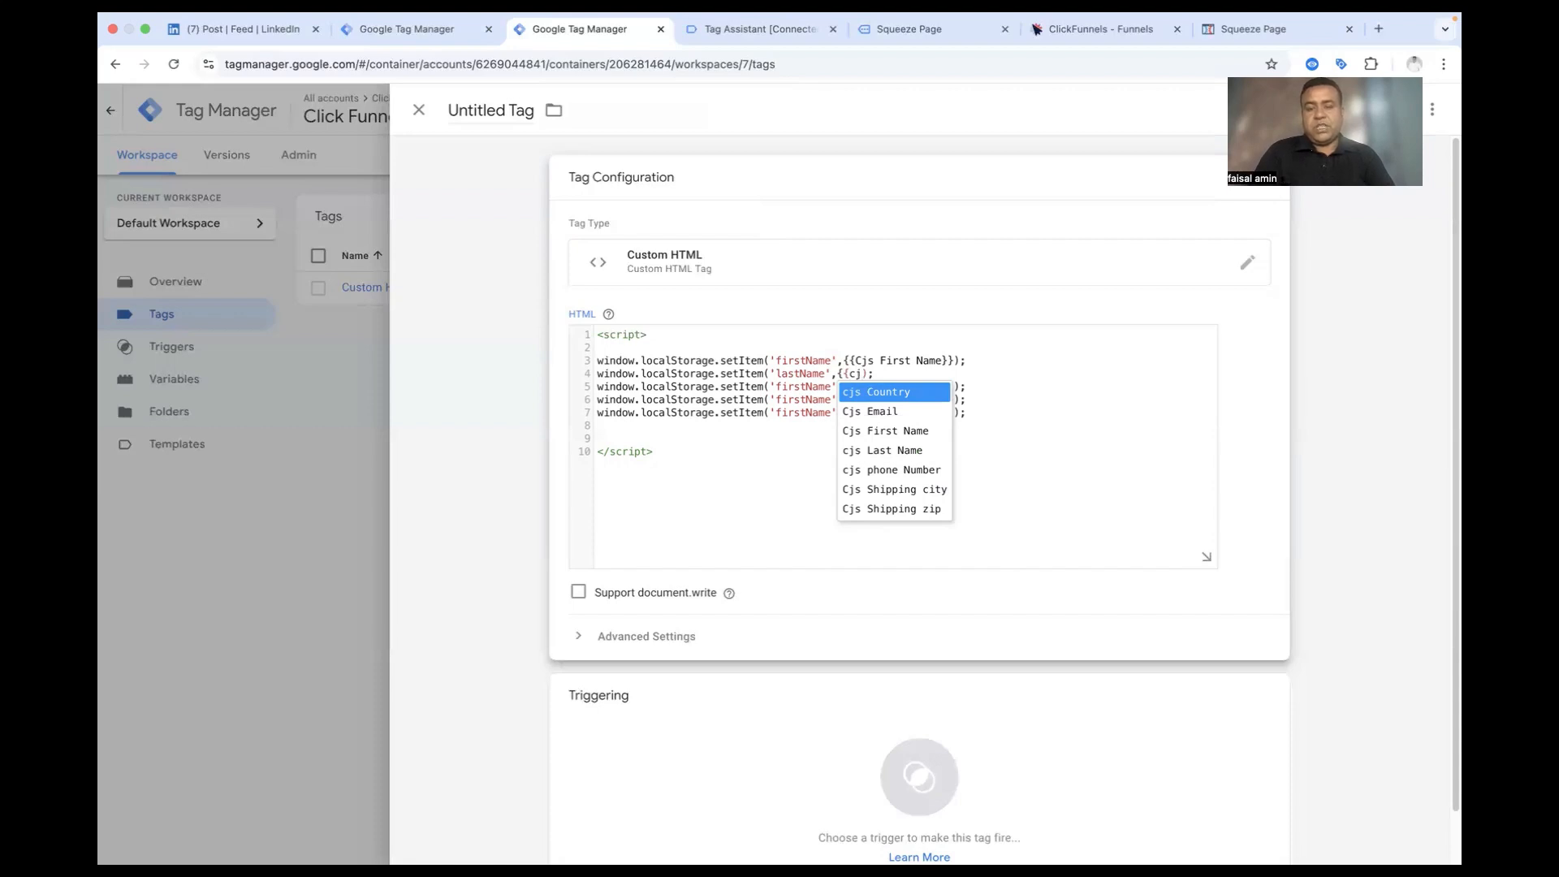
{"action": "key", "text": "Down"}
{"action": "key", "text": "Down"}
{"action": "key", "text": "Down"}
{"action": "key", "text": "Return"}
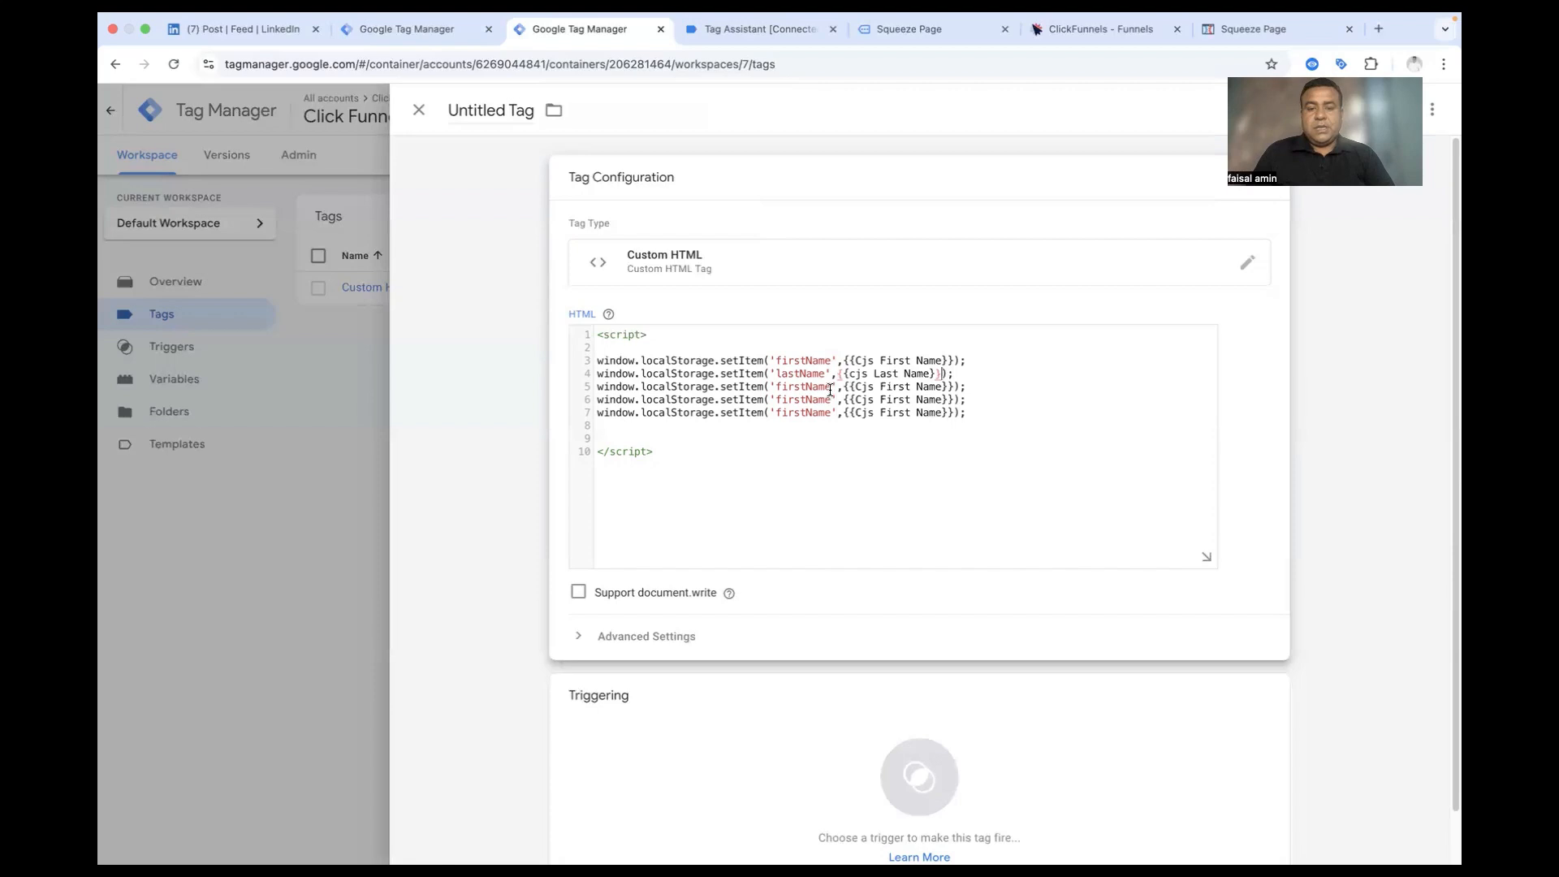
Step: Change the third setItem line to the key email with the variable {{Cjs Email}}
{"action": "left_click_drag", "start_coordinate": [832, 389], "coordinate": [789, 389]}
{"action": "type", "text": "email"}
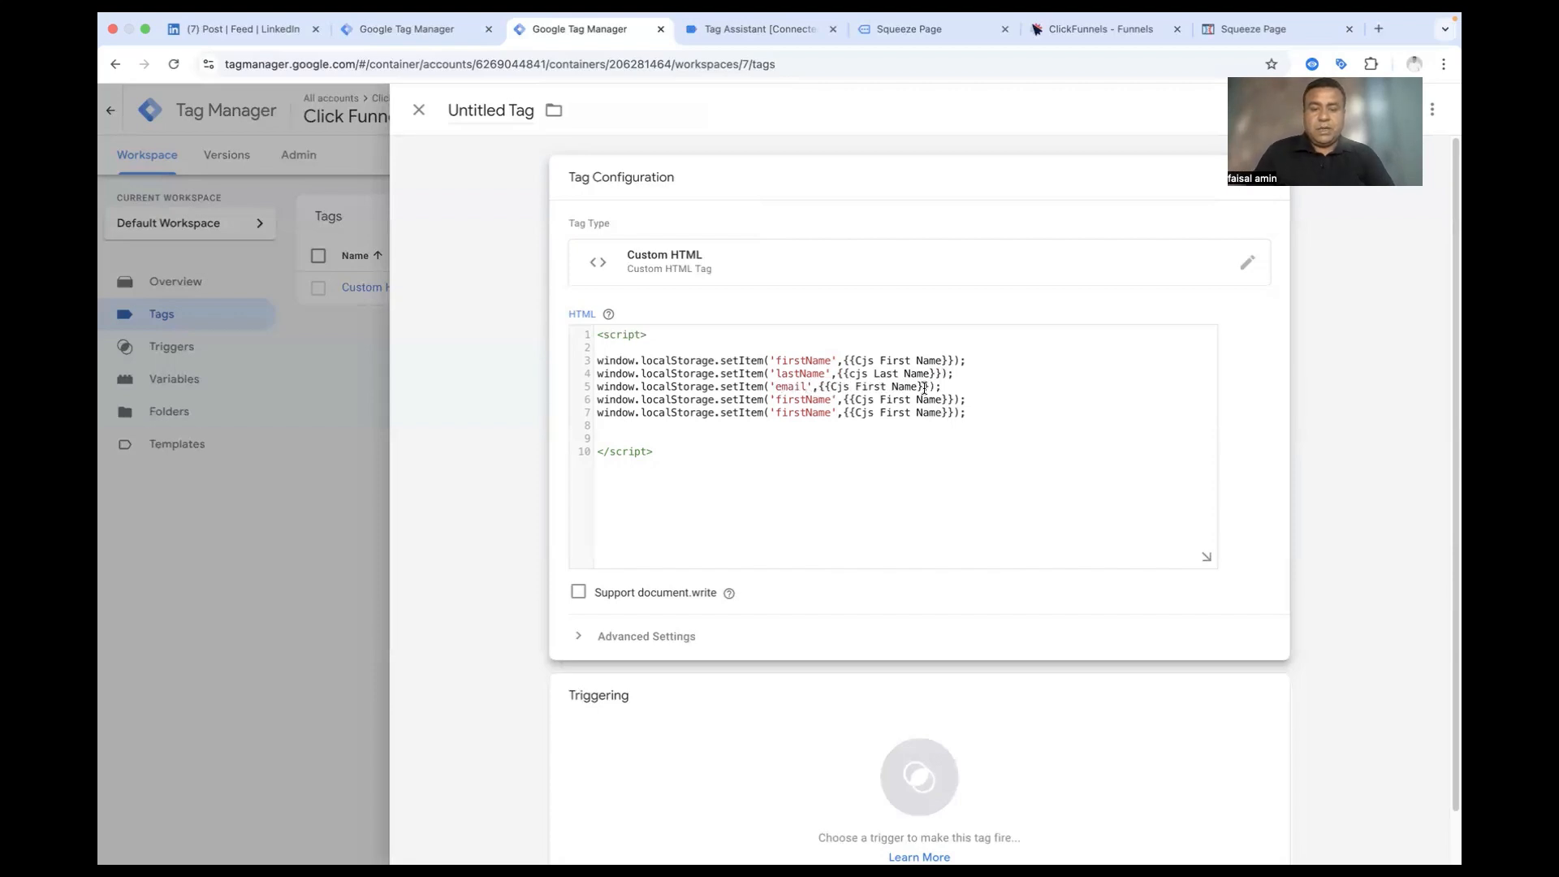
{"action": "left_click_drag", "start_coordinate": [928, 388], "coordinate": [826, 388]}
{"action": "type", "text": "{"}
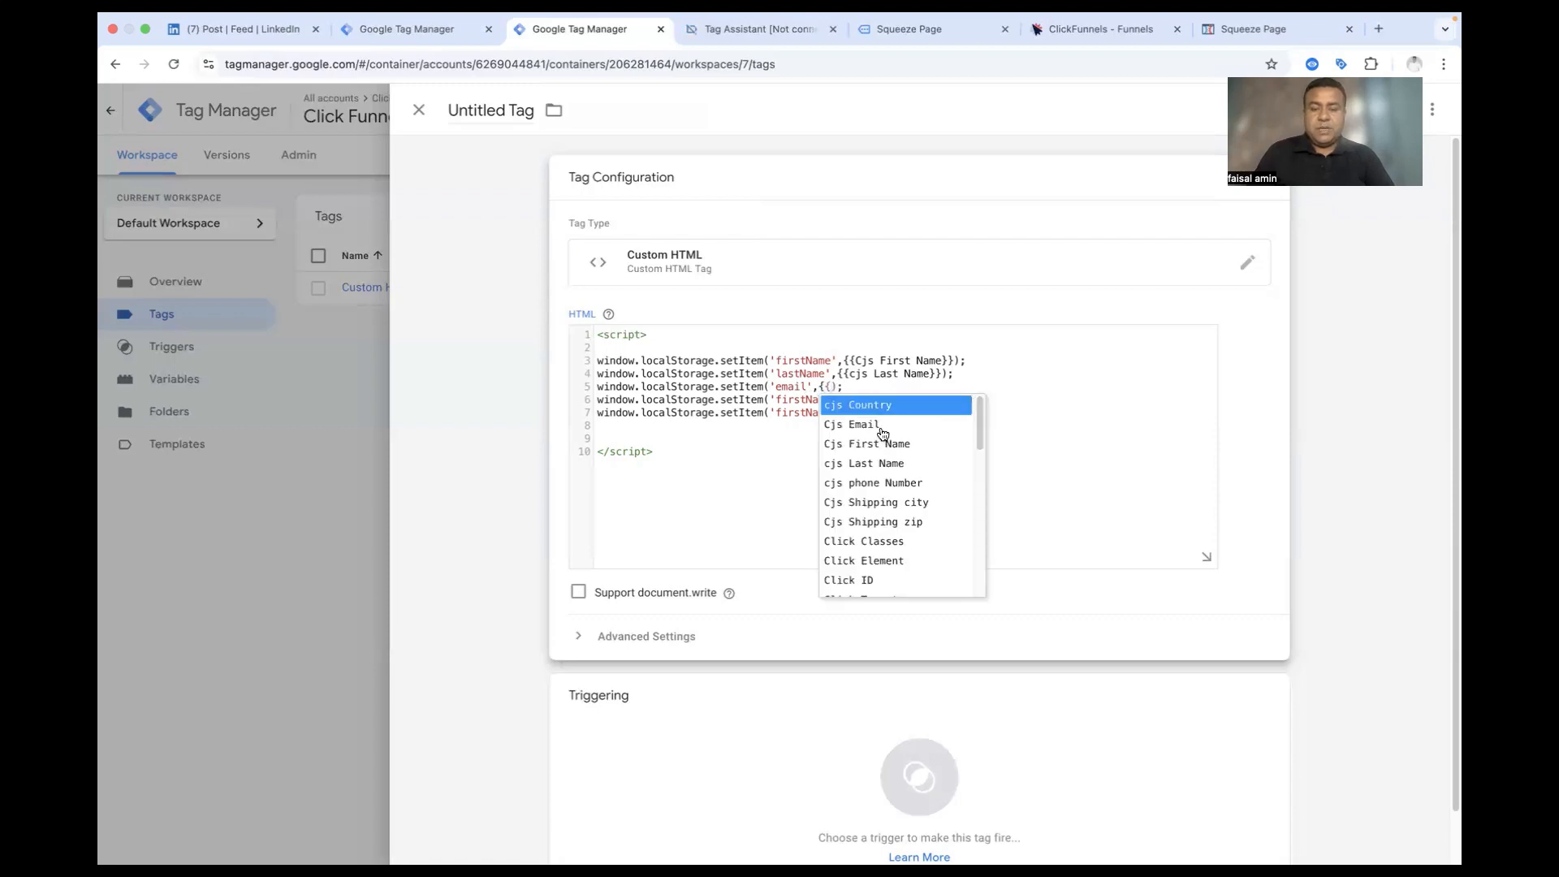
{"action": "left_click", "coordinate": [882, 429]}
Step: Change the fourth setItem line to the key phoneNumber with the variable {{cjs phone Number}}
{"action": "left_click_drag", "start_coordinate": [832, 399], "coordinate": [779, 403]}
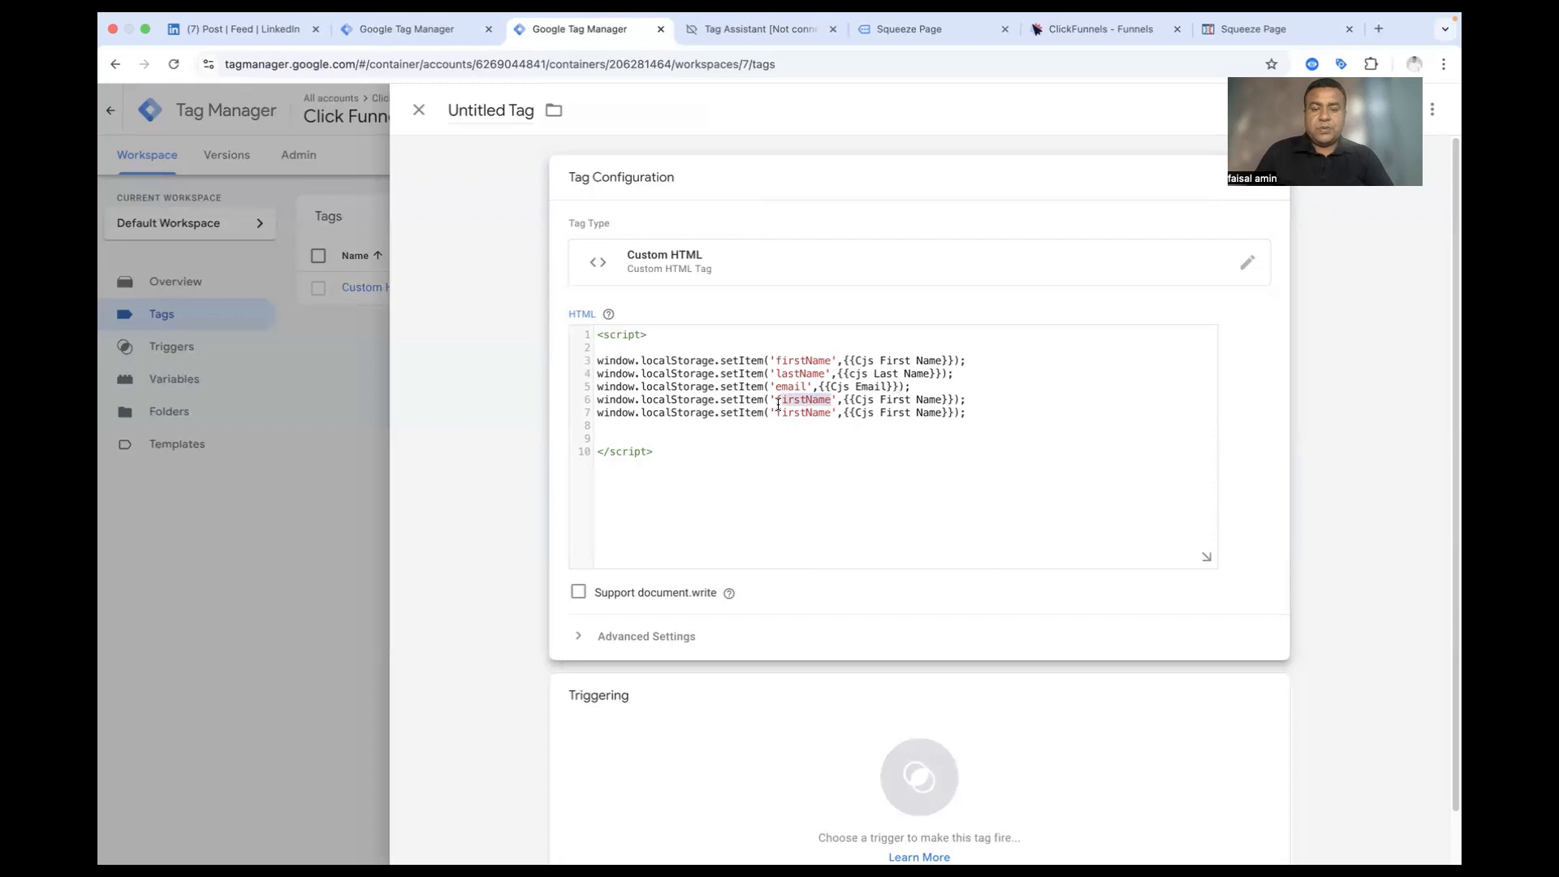
{"action": "type", "text": "phoneNumber"}
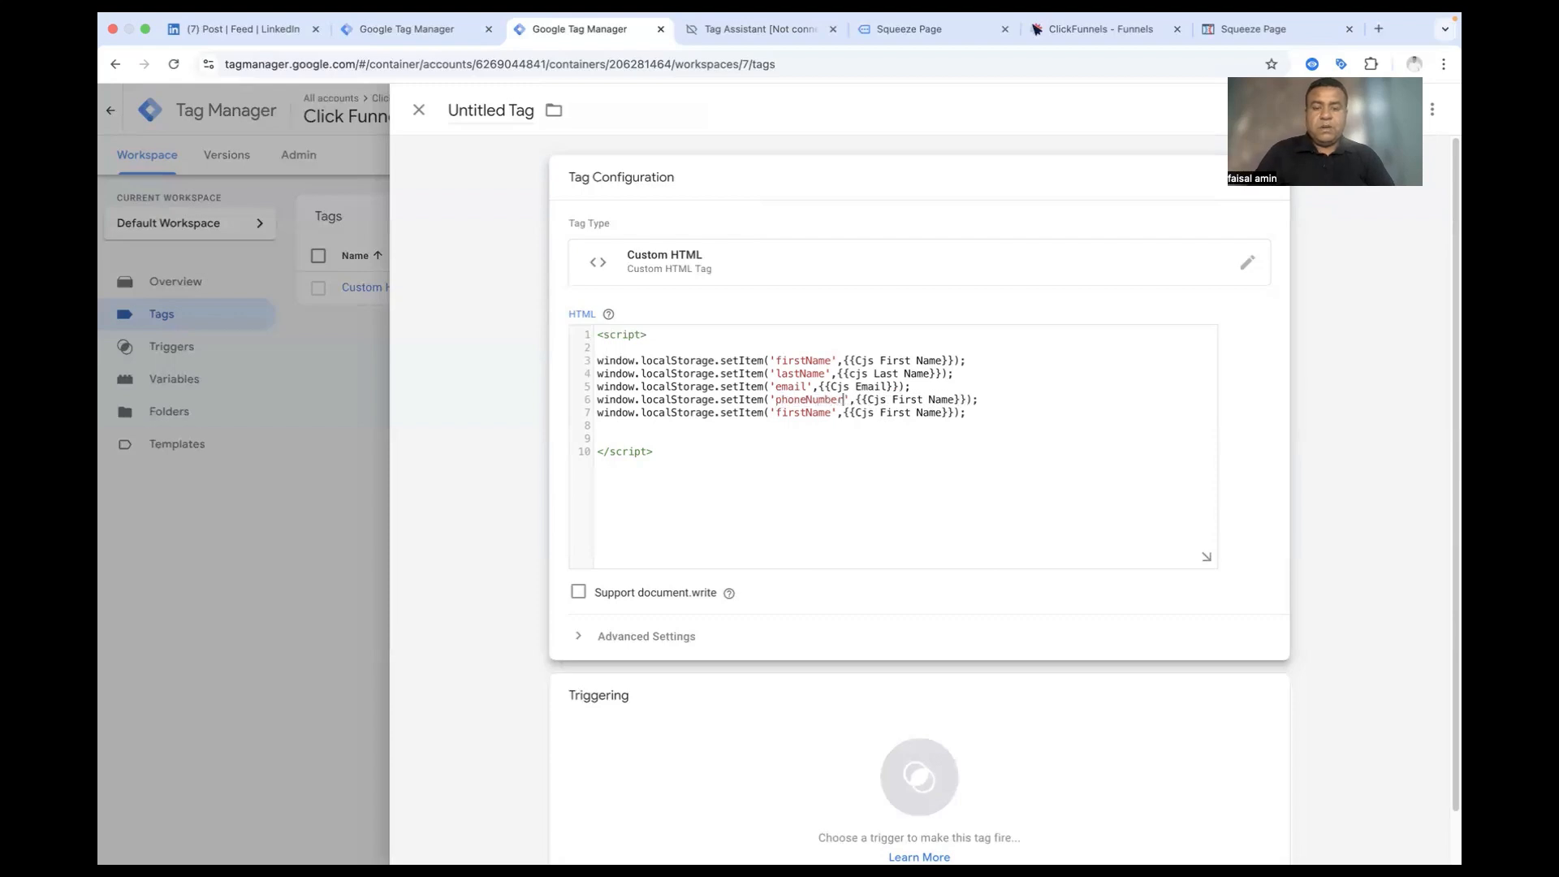
{"action": "left_click_drag", "start_coordinate": [966, 400], "coordinate": [855, 400]}
{"action": "key", "text": "BackSpace"}
{"action": "type", "text": "{{"}
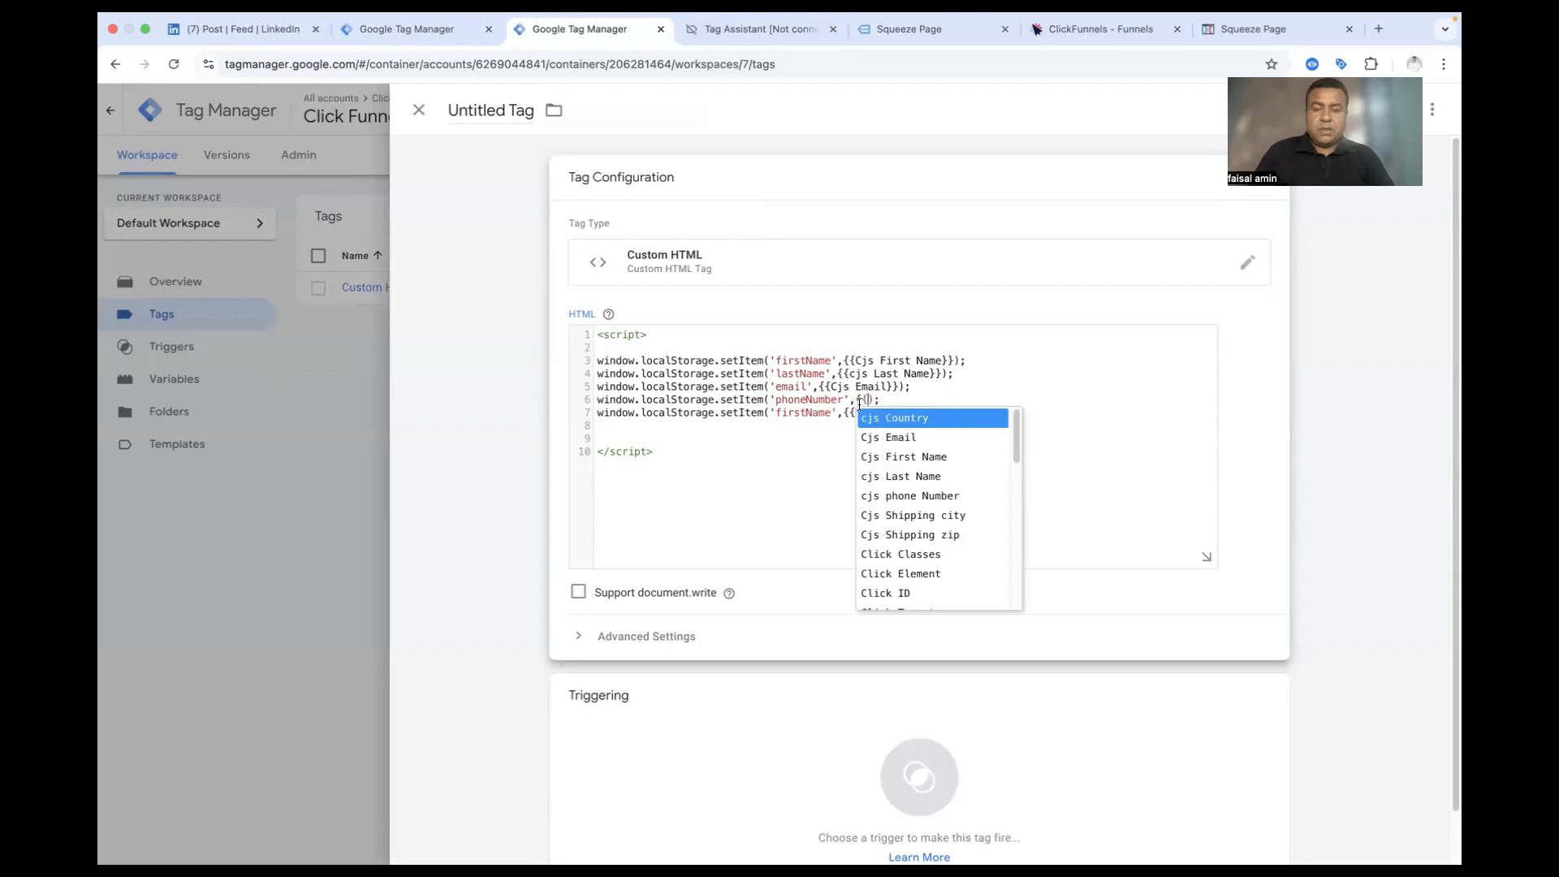
{"action": "left_click", "coordinate": [889, 493]}
Step: Change the fifth setItem line to the key city with the variable {{Cjs Shipping city}}
{"action": "double_click", "coordinate": [803, 413]}
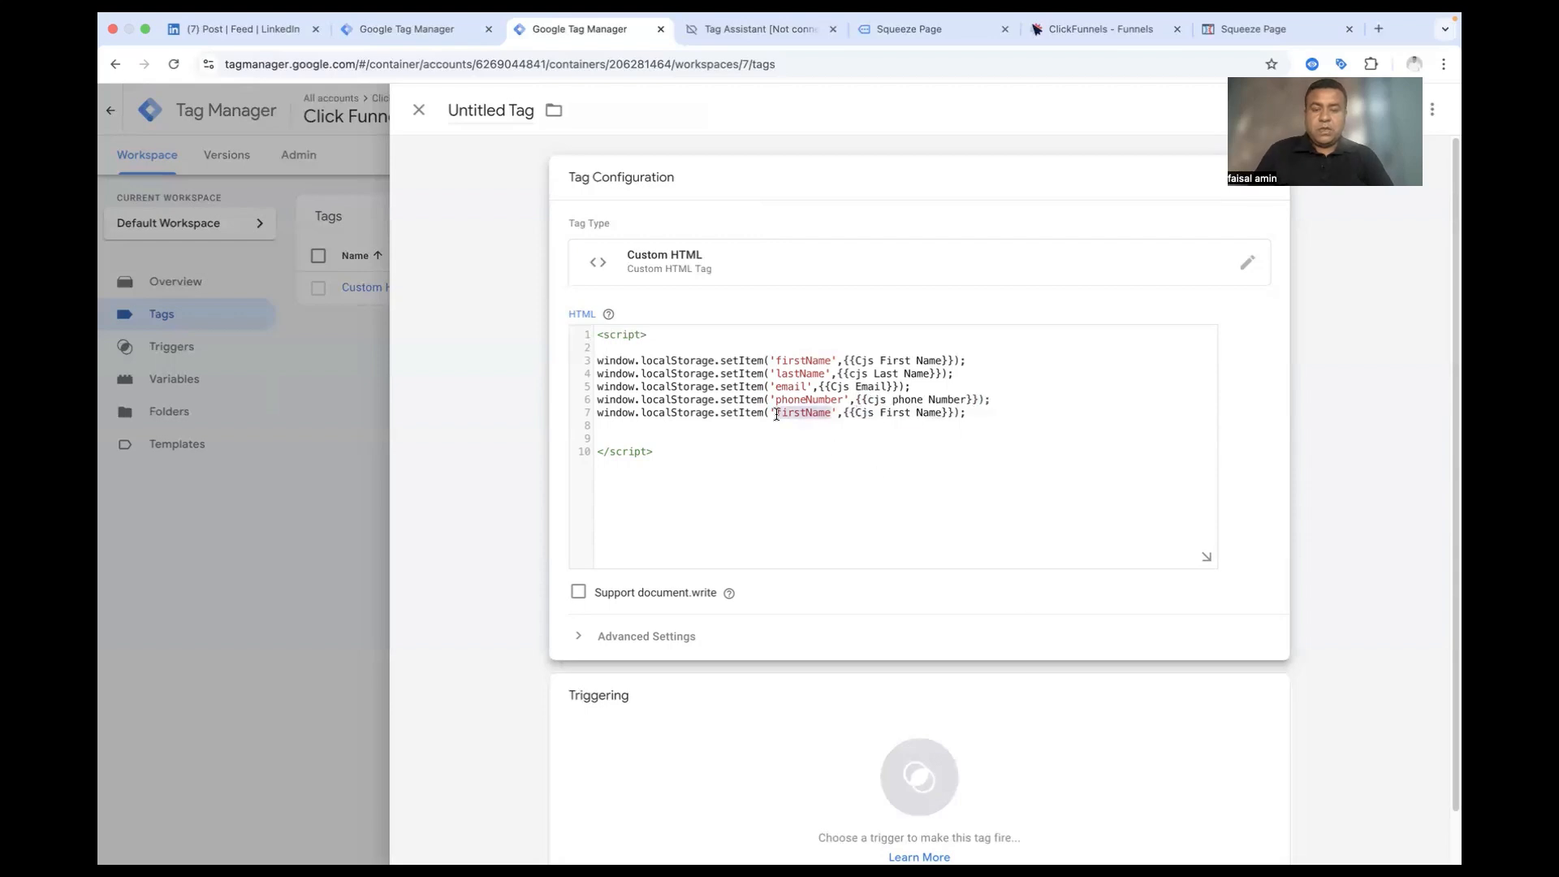
{"action": "type", "text": "city"}
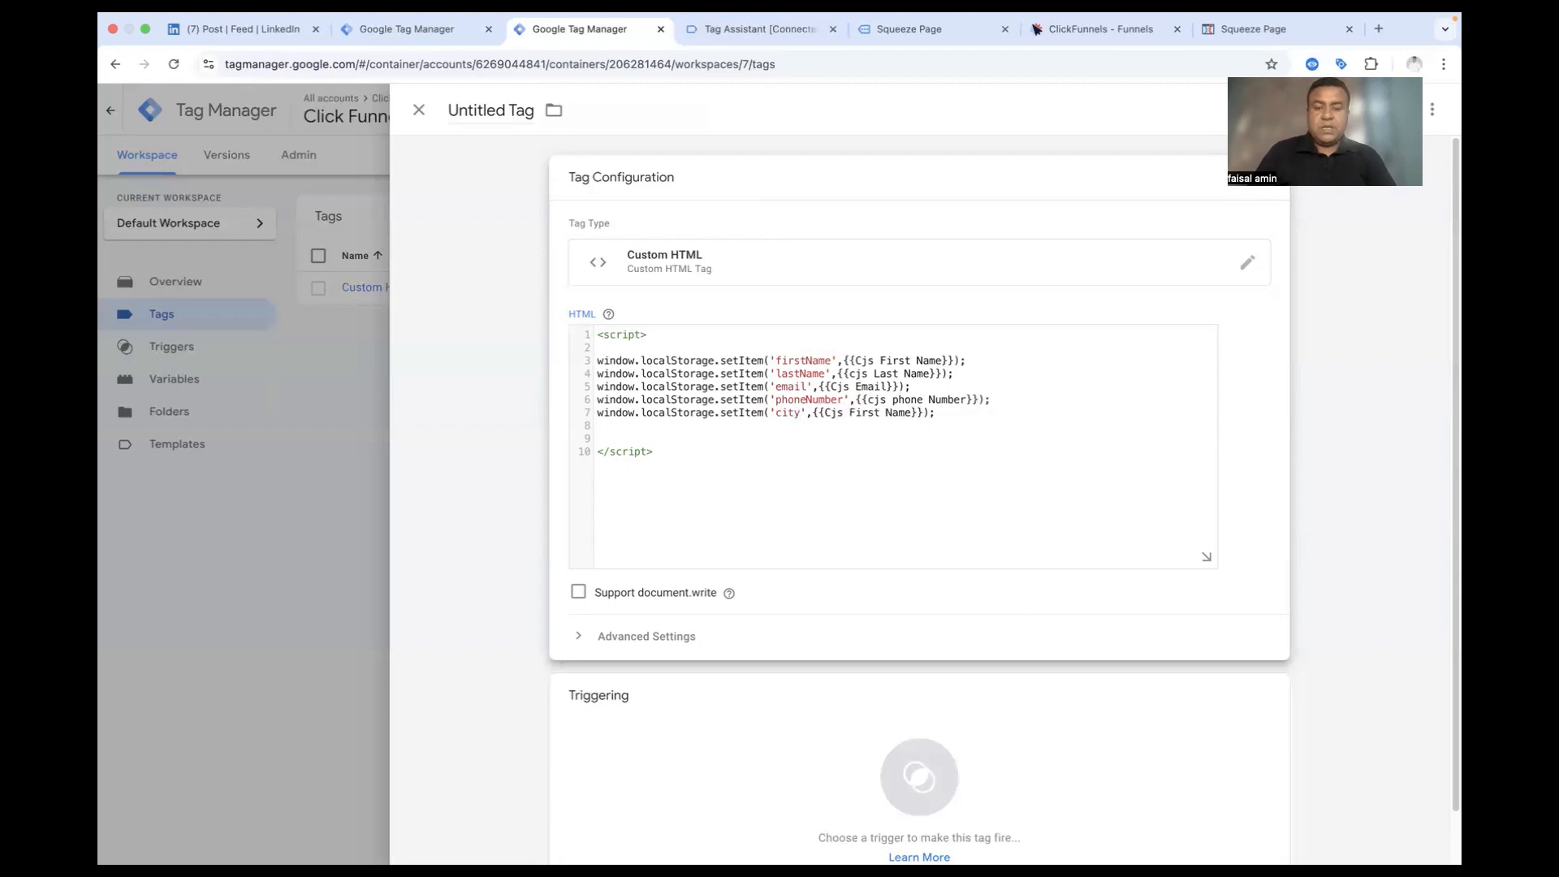
{"action": "left_click_drag", "start_coordinate": [923, 413], "coordinate": [824, 410]}
{"action": "type", "text": "{{Cjs Shipping city}}"}
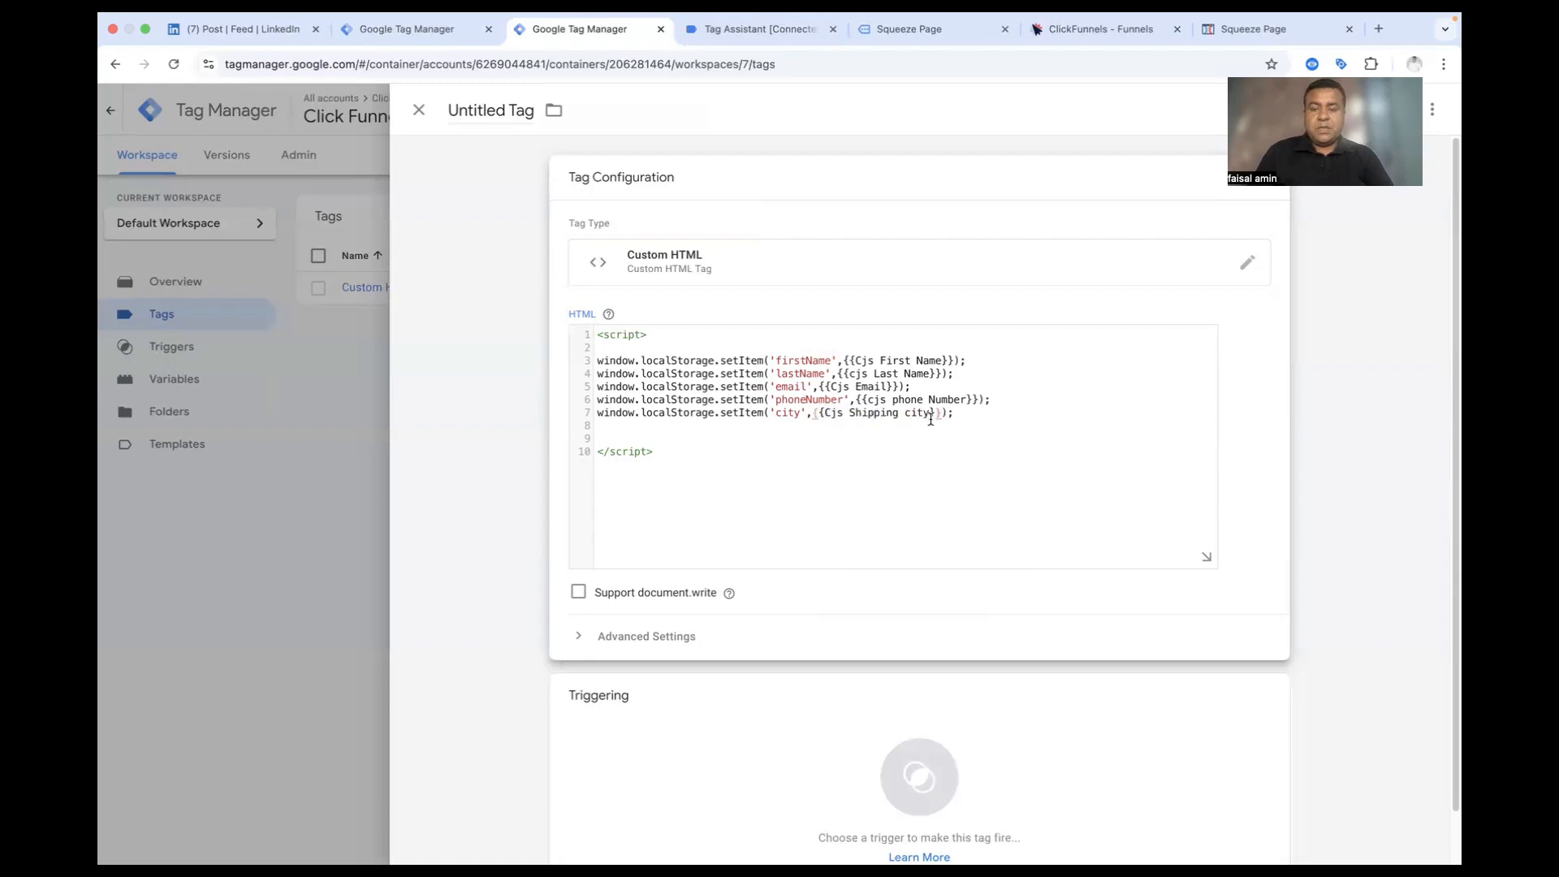
Step: Duplicate the city setItem line directly below itself in the script
{"action": "left_click_drag", "start_coordinate": [956, 412], "coordinate": [595, 410]}
{"action": "key", "text": "super+c"}
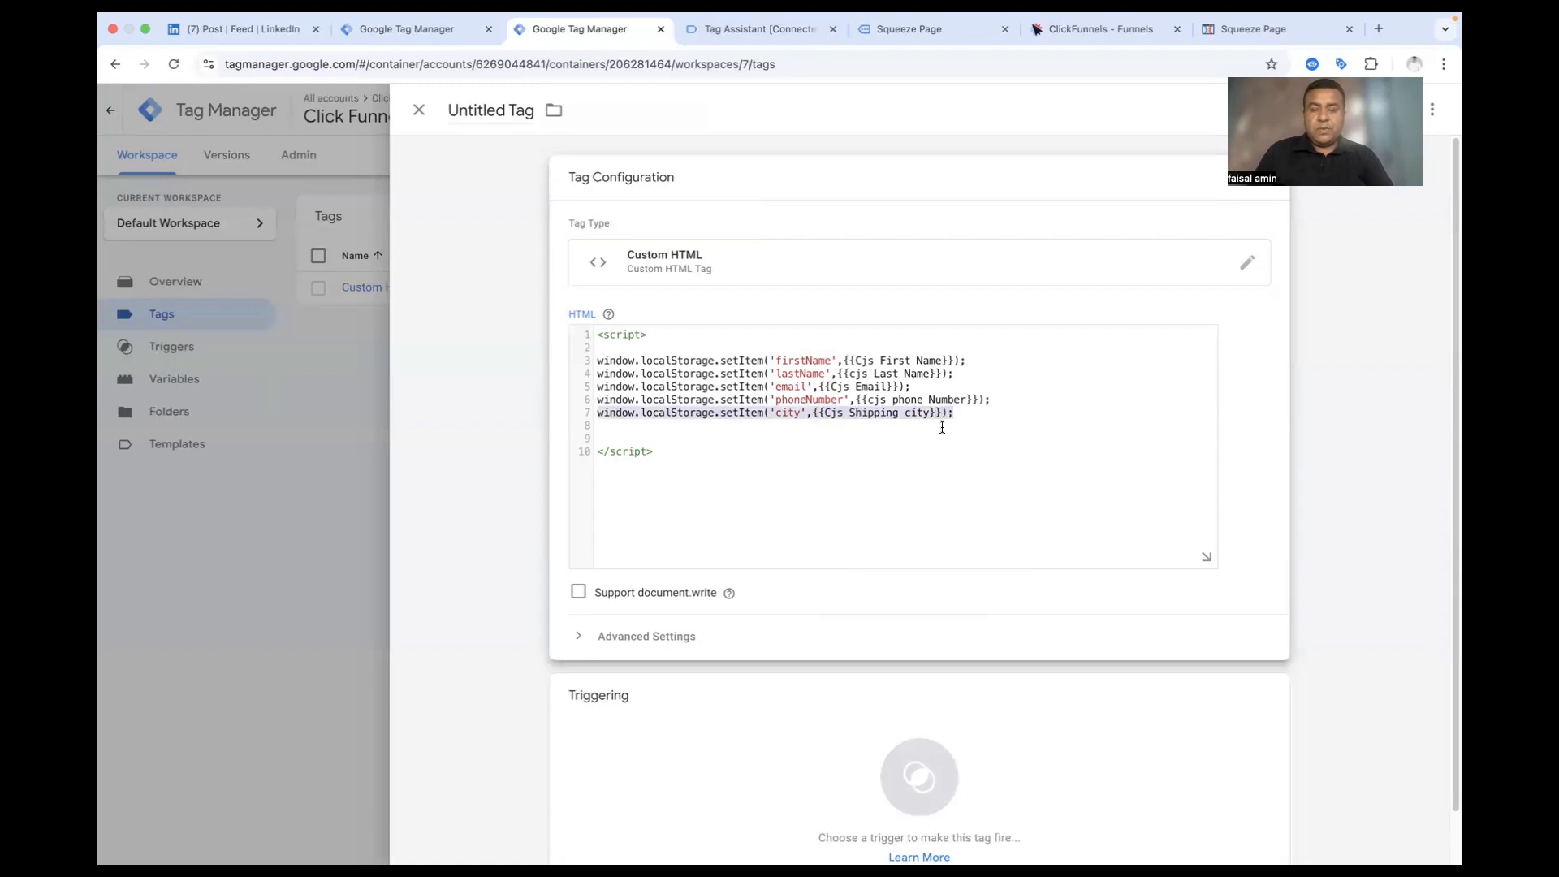
{"action": "left_click", "coordinate": [955, 414]}
{"action": "key", "text": "Return"}
{"action": "key", "text": "super+v"}
Step: Change the duplicated city line to the key zipCode with the variable {{Cjs Shipping zip}}
{"action": "double_click", "coordinate": [777, 427]}
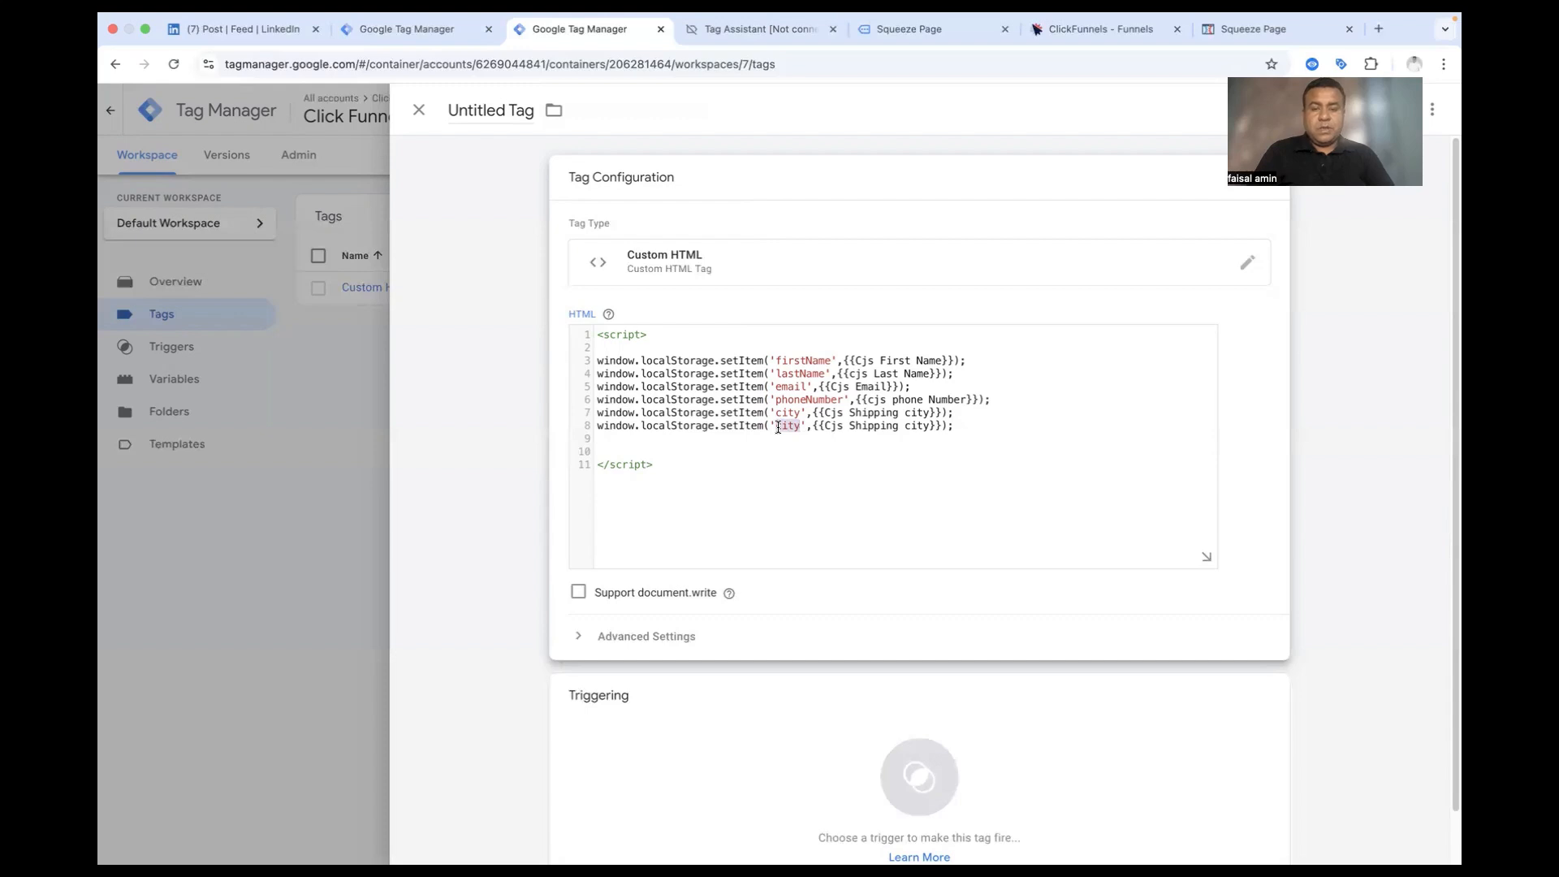
{"action": "type", "text": "zipCode"}
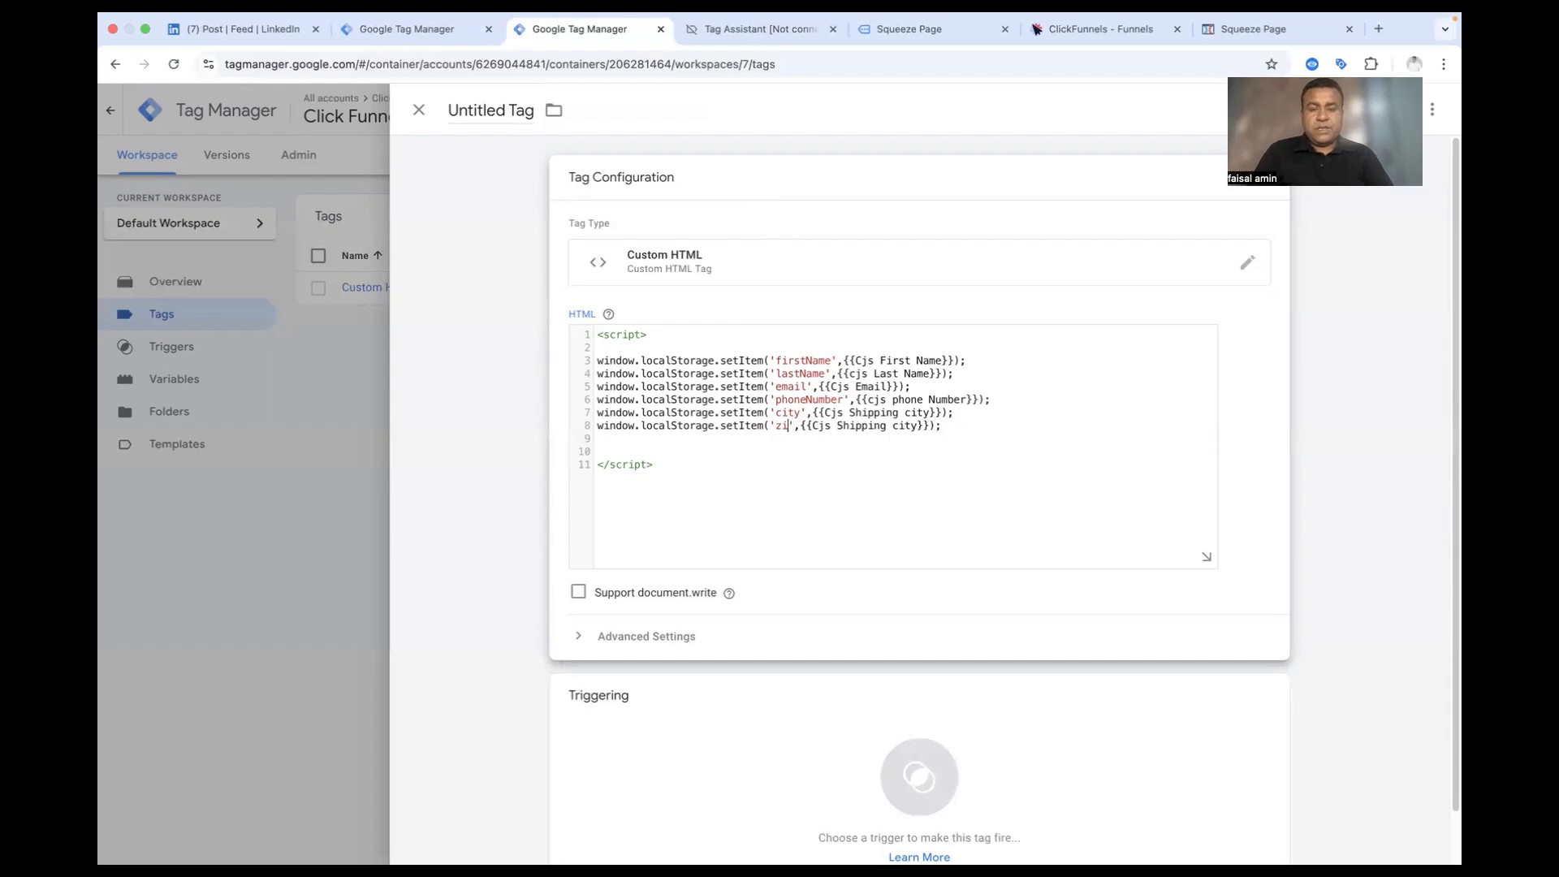
{"action": "left_click_drag", "start_coordinate": [963, 425], "coordinate": [835, 426]}
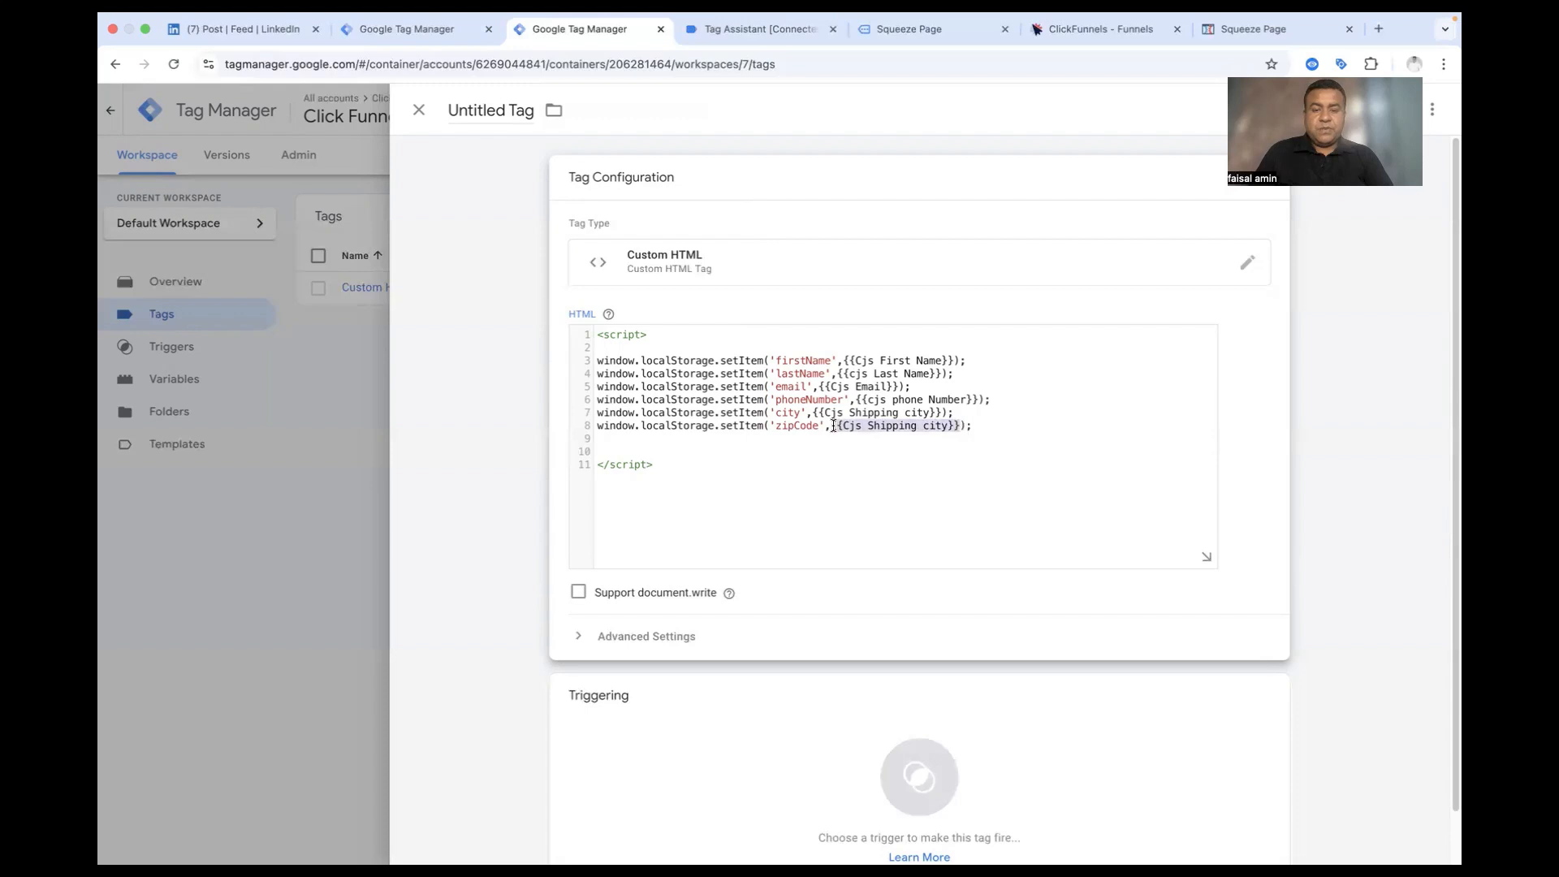
{"action": "key", "text": "BackSpace"}
{"action": "type", "text": "{{z"}
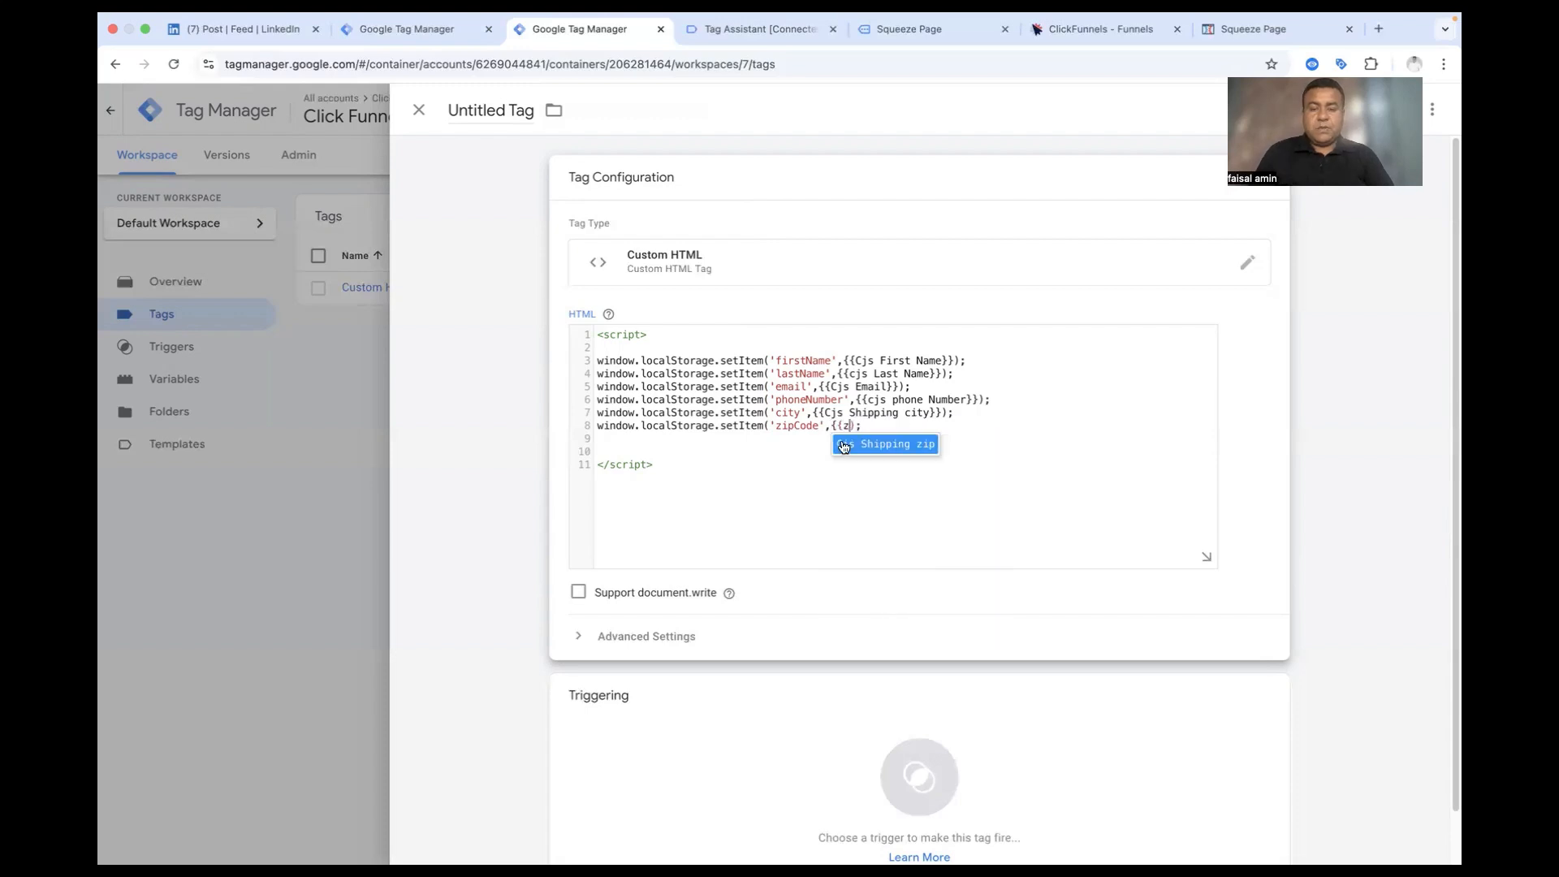
{"action": "left_click", "coordinate": [841, 442]}
Step: Duplicate the zipCode setItem line directly below itself in the script
{"action": "left_click_drag", "start_coordinate": [966, 426], "coordinate": [598, 425]}
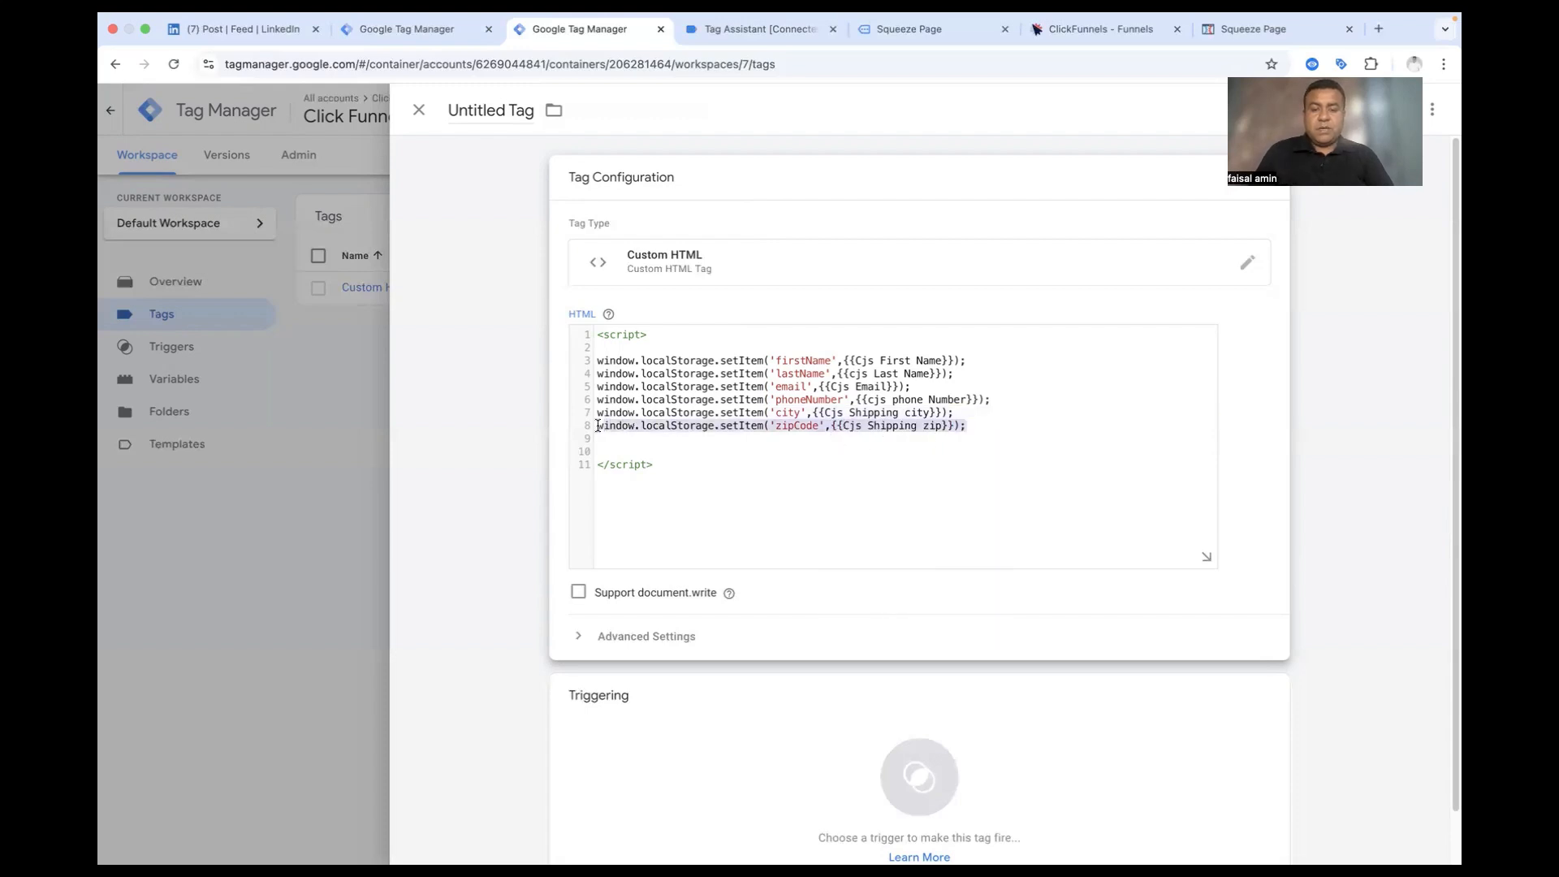
{"action": "key", "text": "ctrl+c"}
{"action": "left_click", "coordinate": [973, 428]}
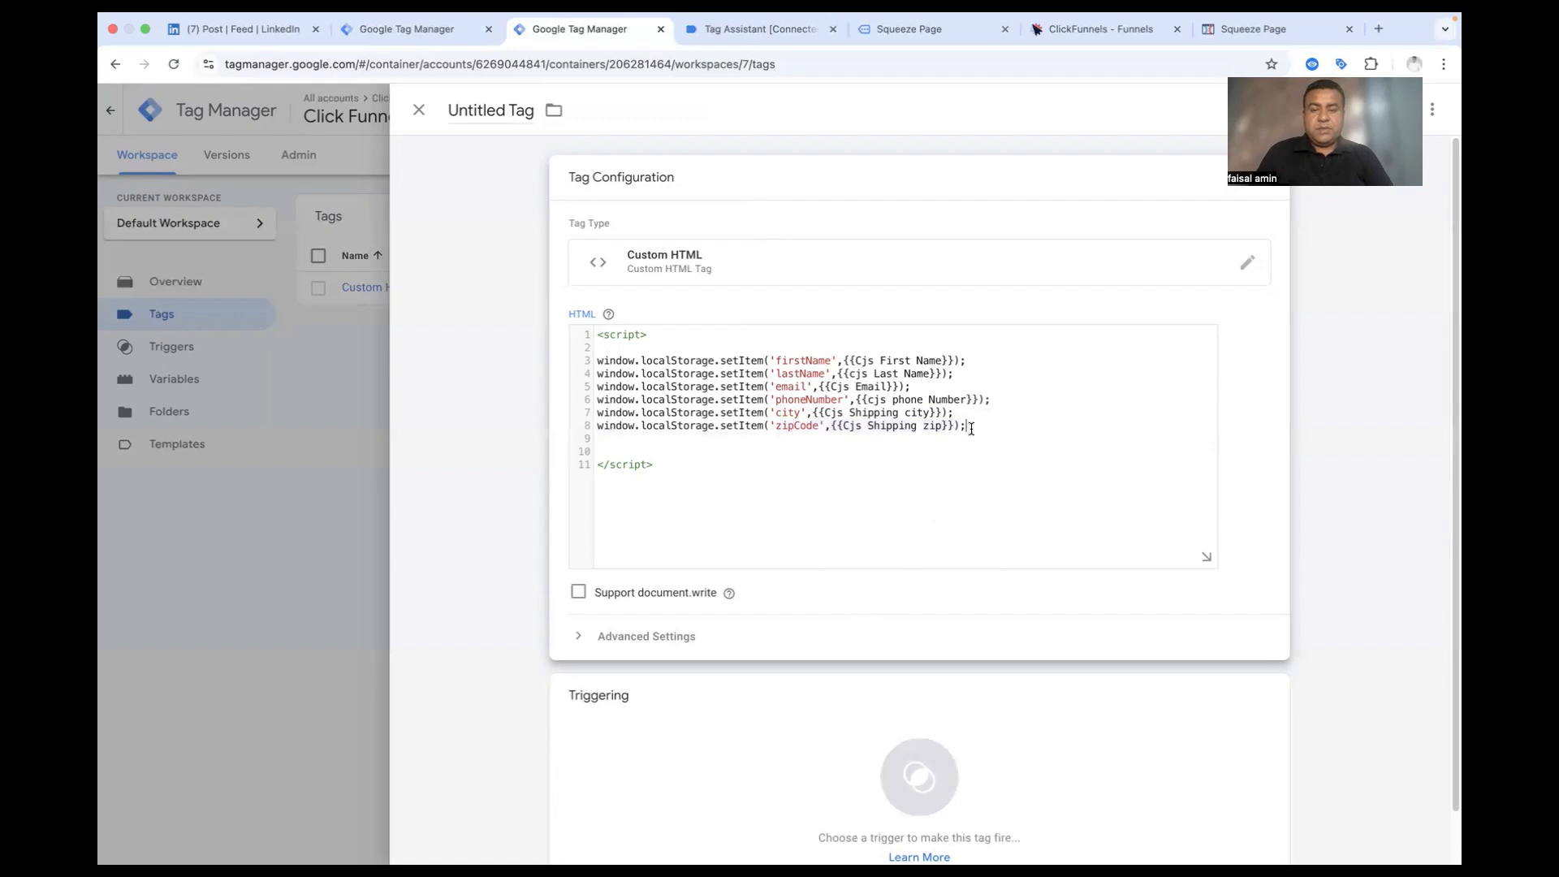
{"action": "key", "text": "Return"}
{"action": "key", "text": "ctrl+v"}
{"action": "left_click", "coordinate": [609, 439]}
{"action": "key", "text": "BackSpace"}
{"action": "key", "text": "BackSpace"}
Step: Change the duplicated zipCode line to the key country with the variable {{cjs Country}}
{"action": "double_click", "coordinate": [797, 438]}
{"action": "type", "text": "country"}
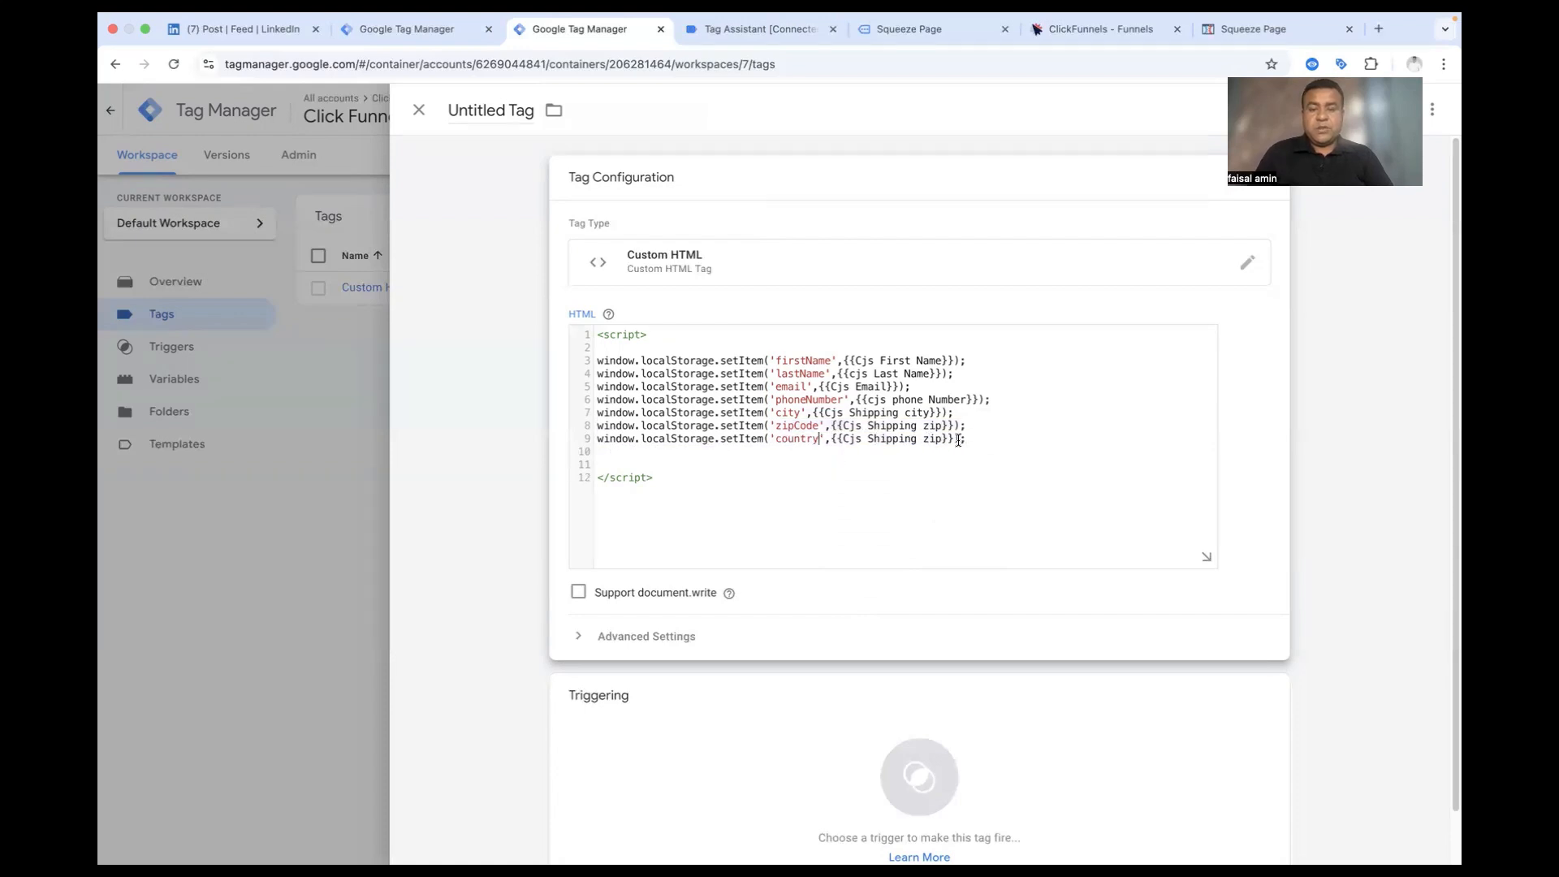
{"action": "left_click_drag", "start_coordinate": [954, 438], "coordinate": [830, 438]}
{"action": "type", "text": "{{c"}
{"action": "left_click", "coordinate": [859, 458]}
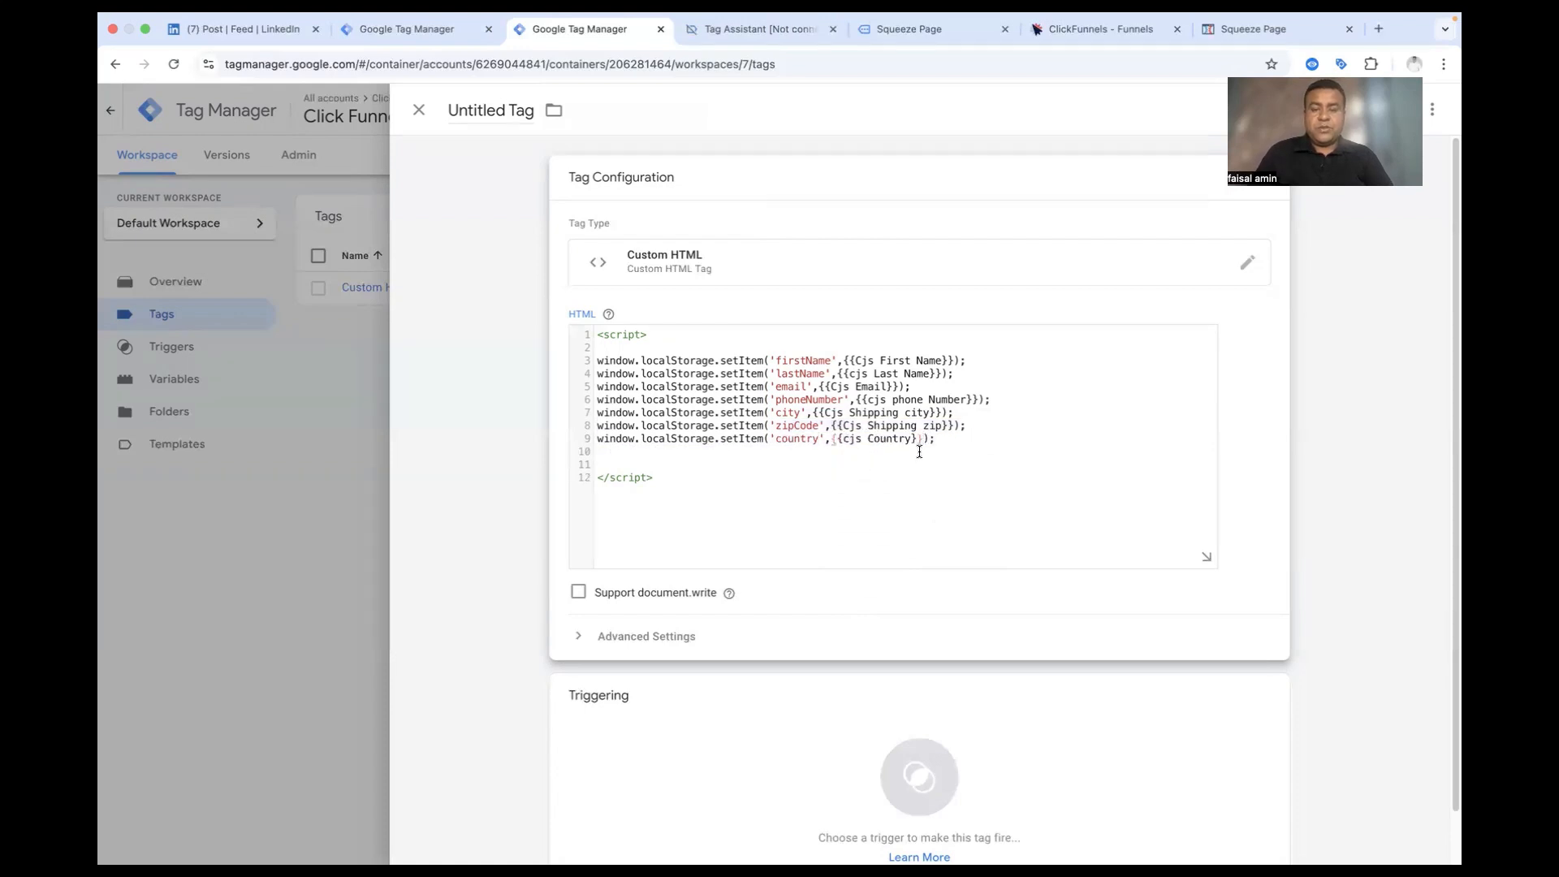
{"action": "left_click", "coordinate": [935, 444]}
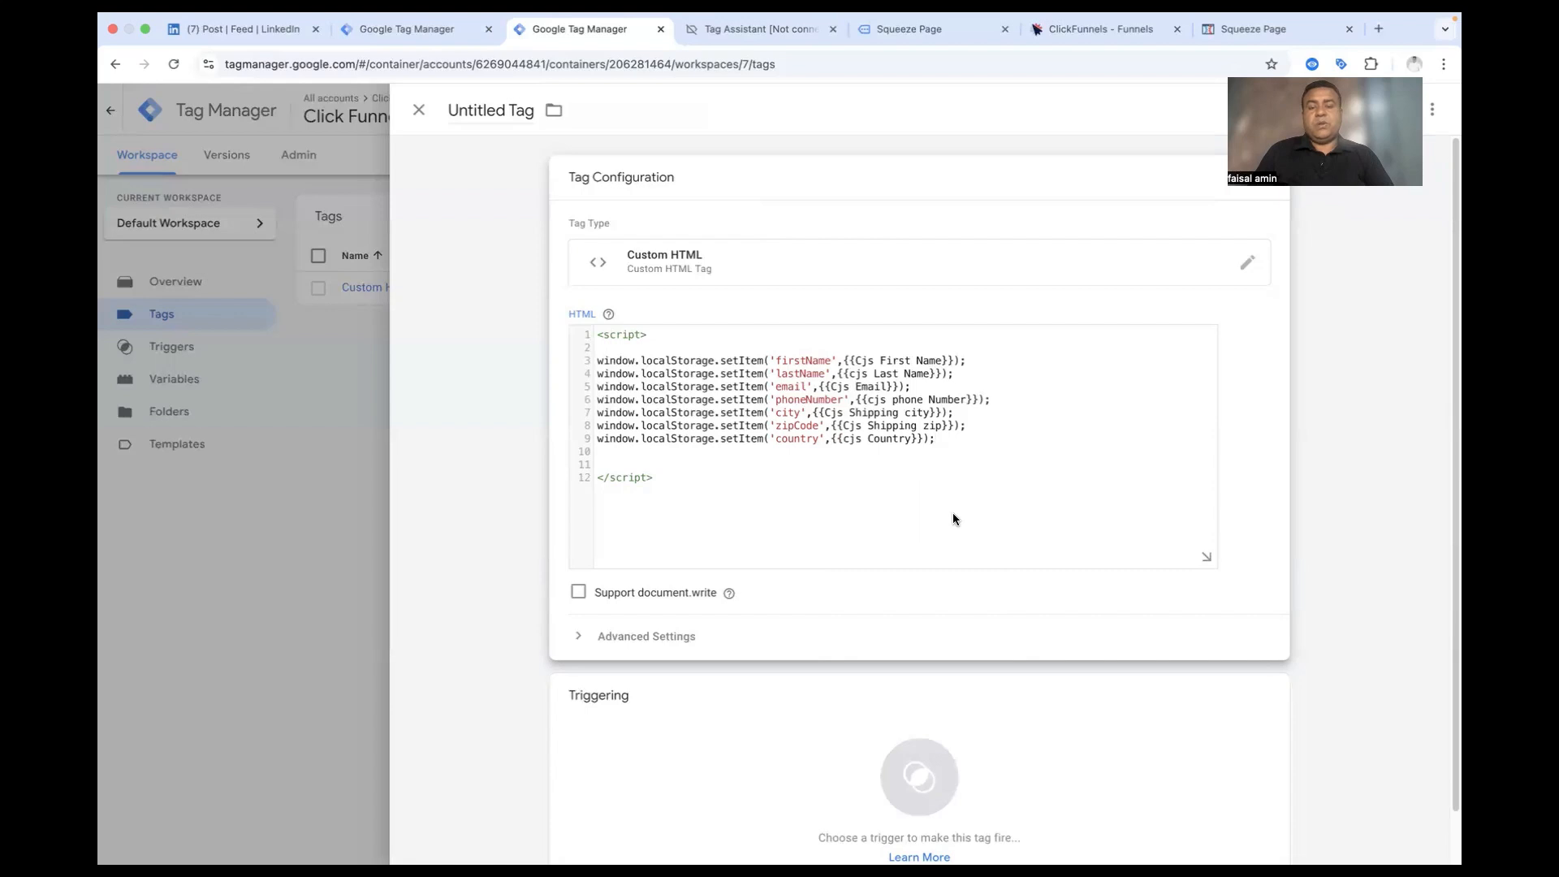
Step: Switch to Tag Assistant and examine the variables of the Squeeze Page's last Click event, especially Click Text, for a suitable trigger condition
{"action": "scroll", "coordinate": [954, 519], "scroll_direction": "down", "scroll_amount": 2}
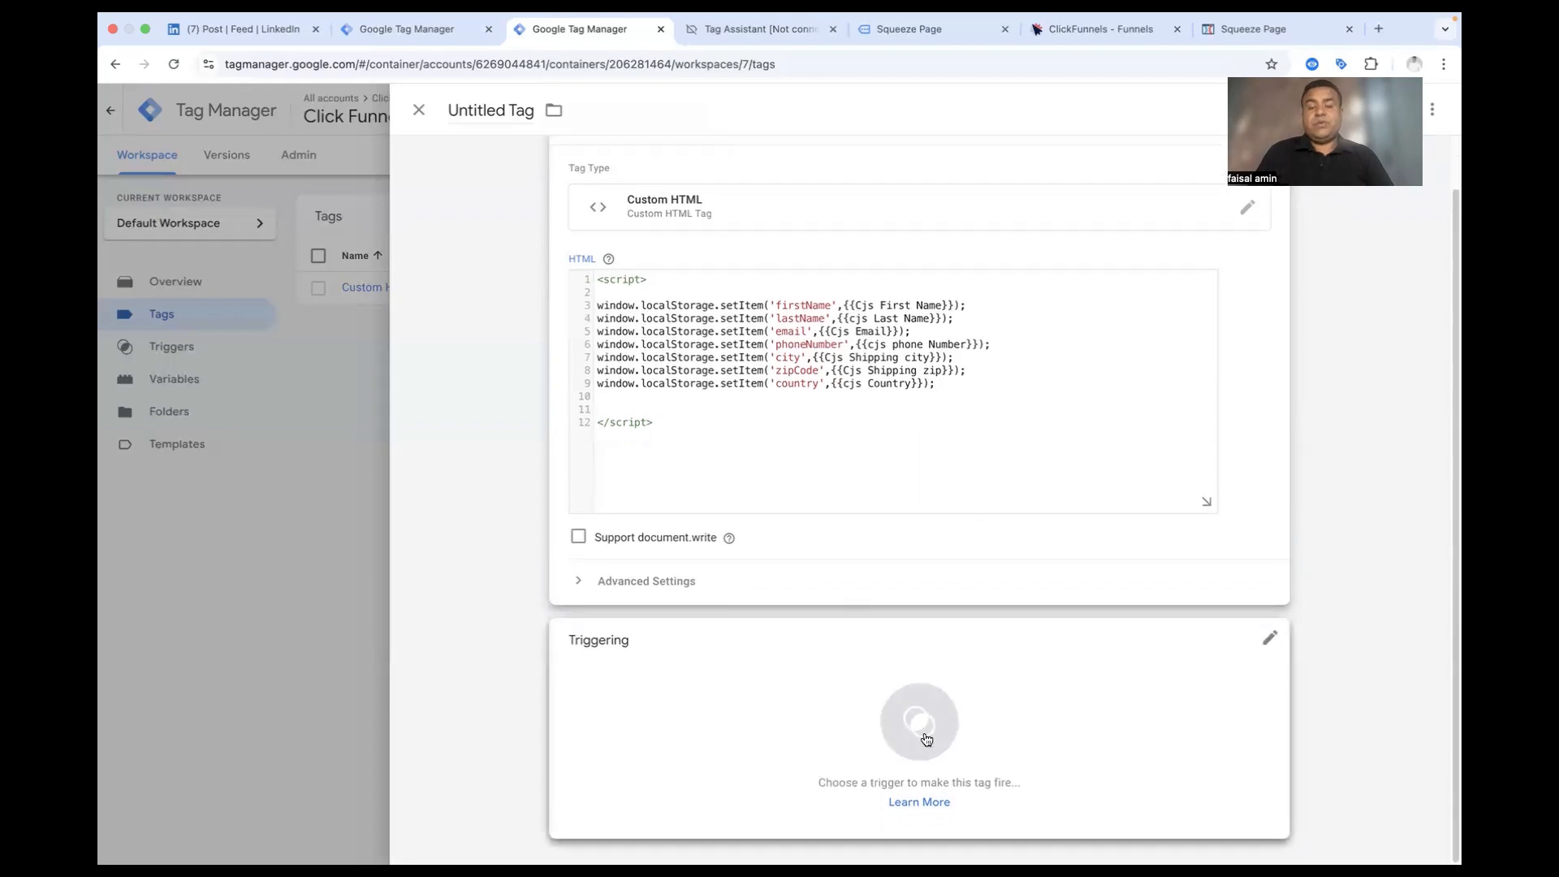
{"action": "left_click", "coordinate": [761, 31]}
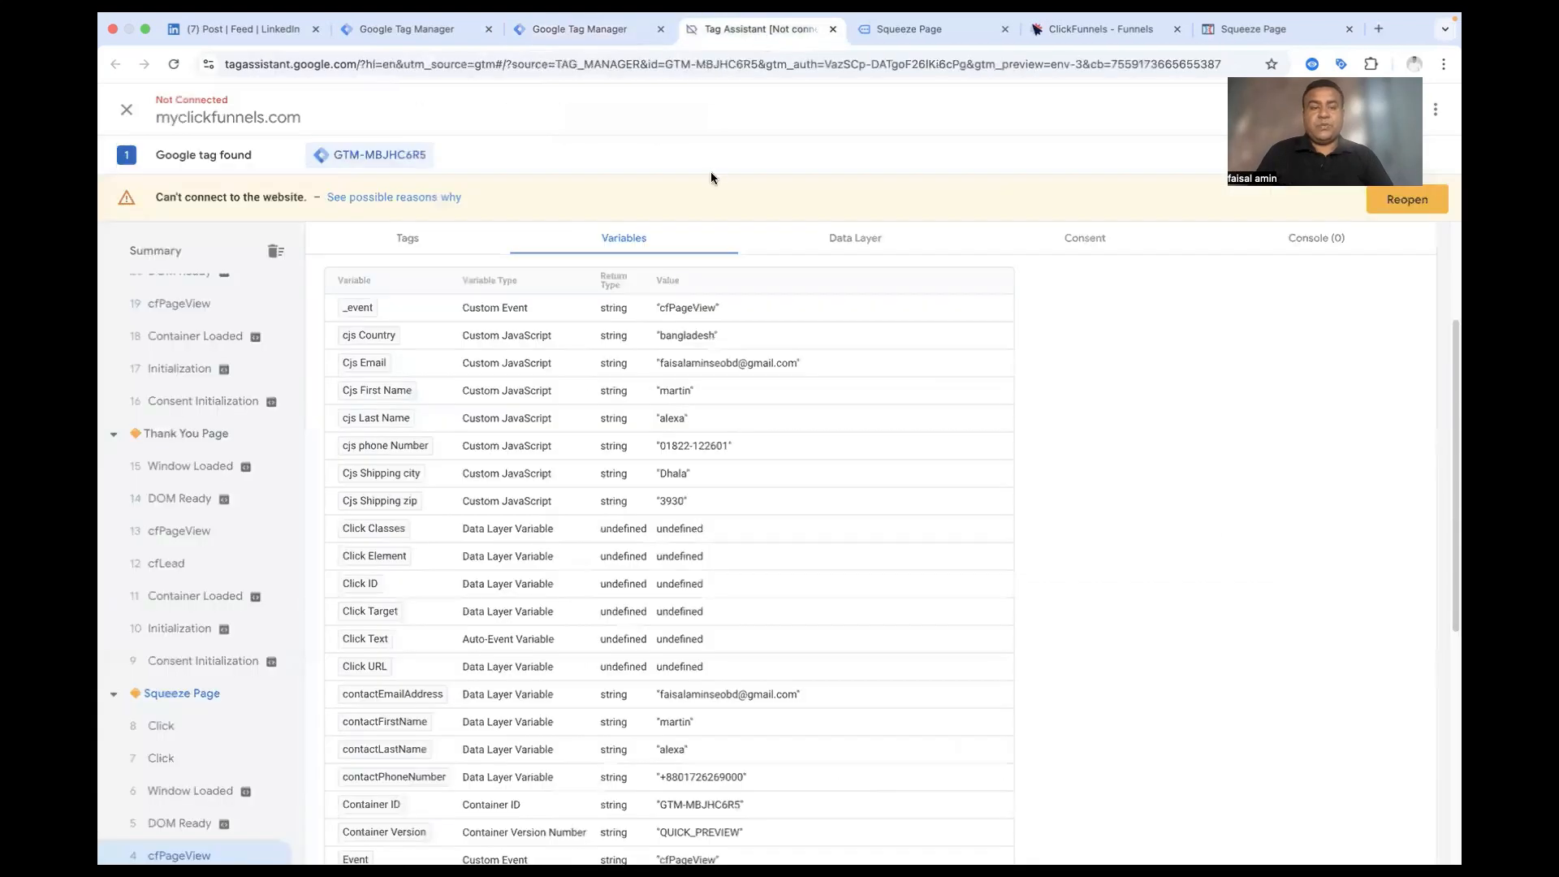
{"action": "left_click", "coordinate": [162, 726]}
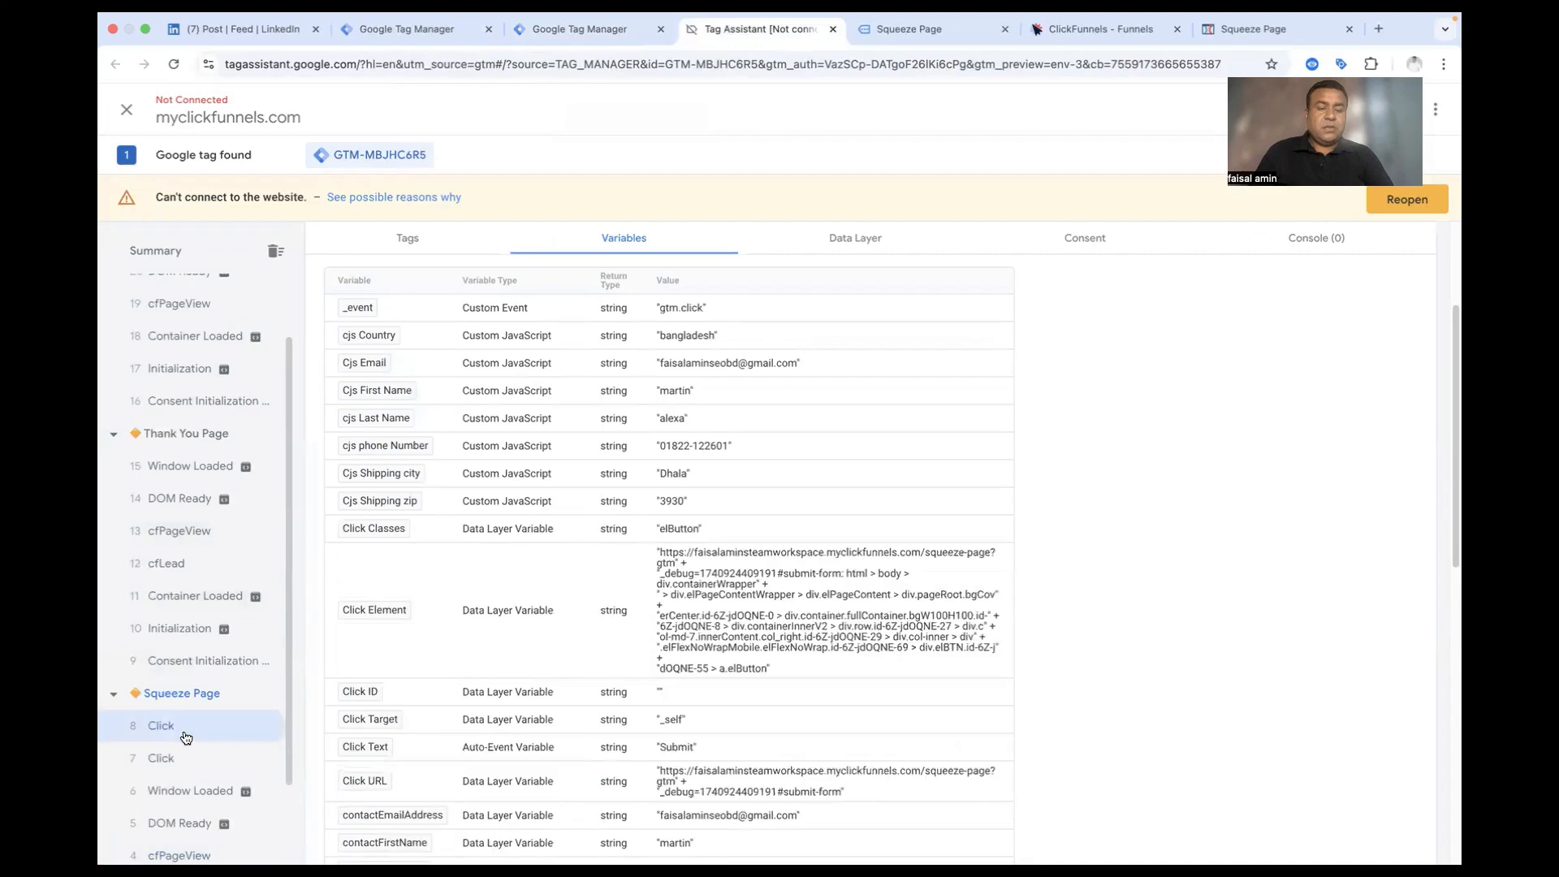
{"action": "scroll", "coordinate": [523, 715], "scroll_direction": "down", "scroll_amount": 3}
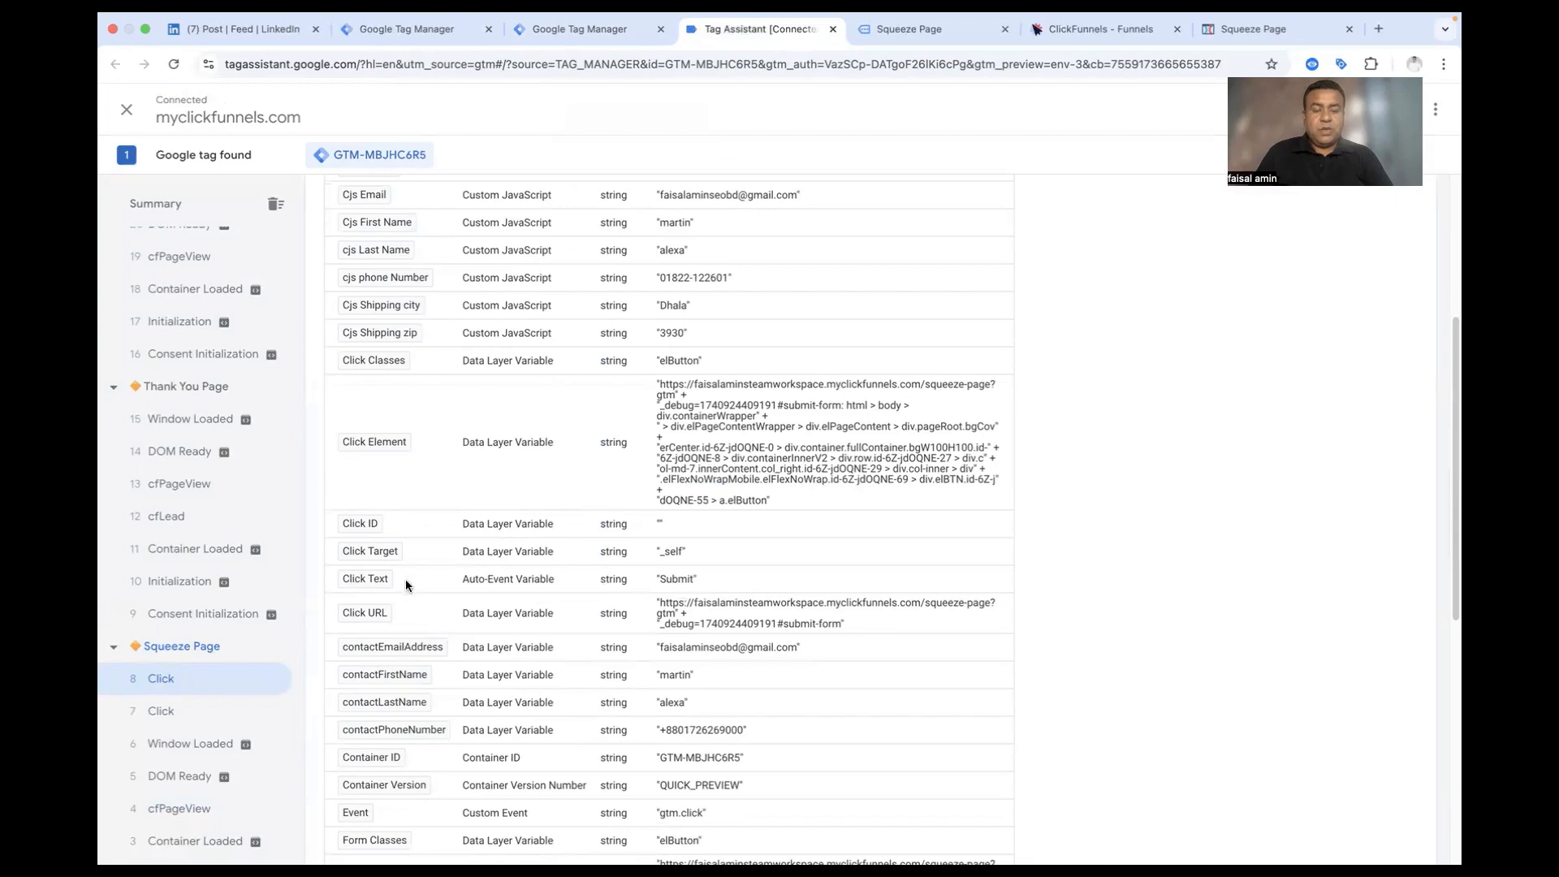
{"action": "scroll", "coordinate": [465, 586], "scroll_direction": "down", "scroll_amount": 3}
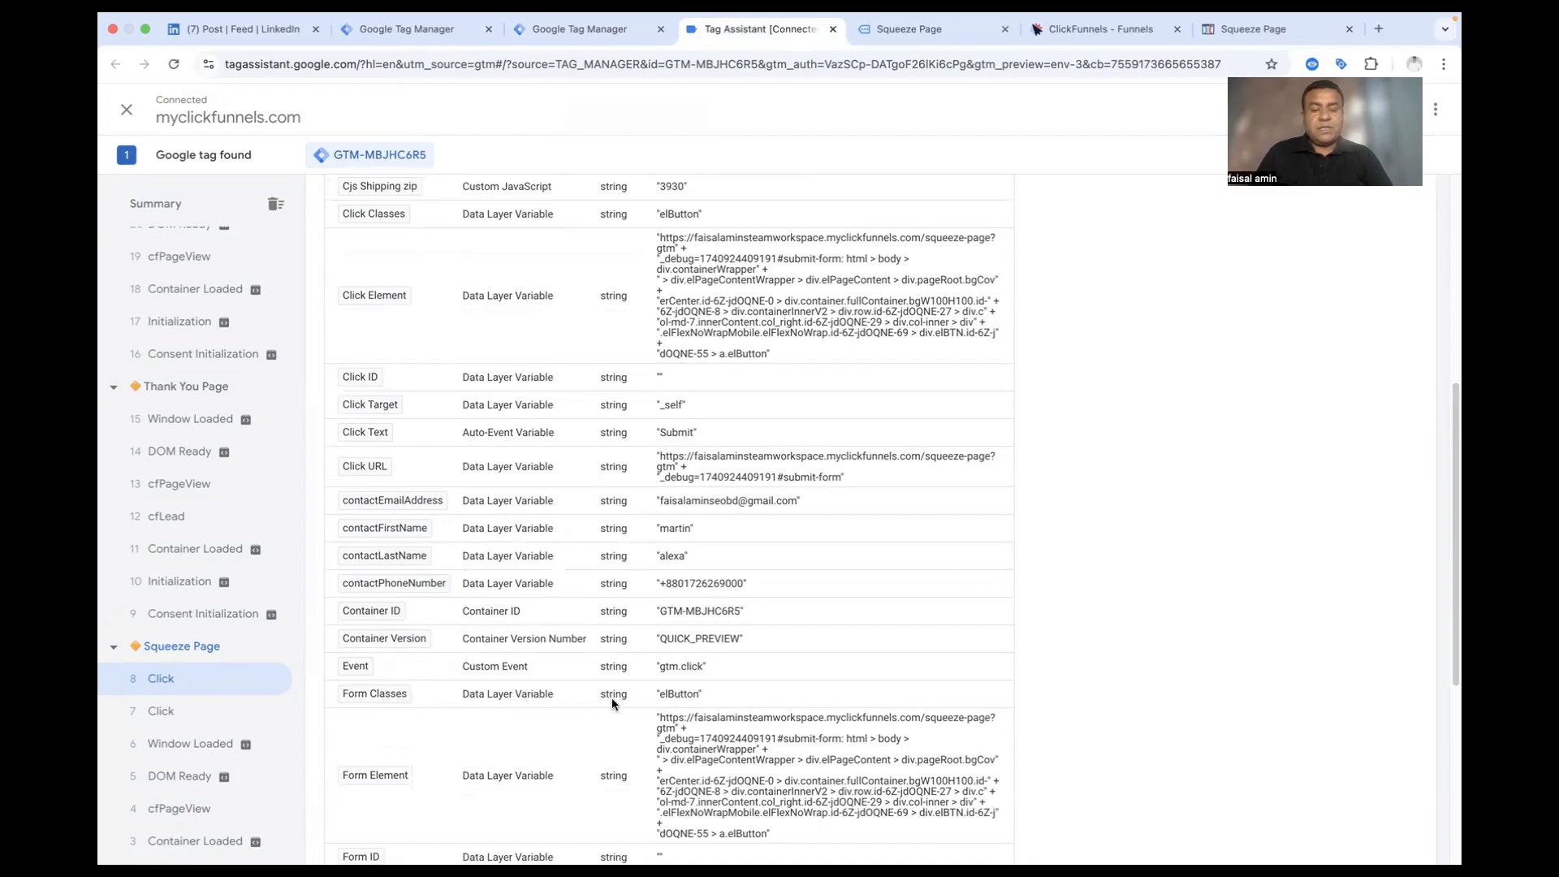
{"action": "scroll", "coordinate": [558, 698], "scroll_direction": "down", "scroll_amount": 6}
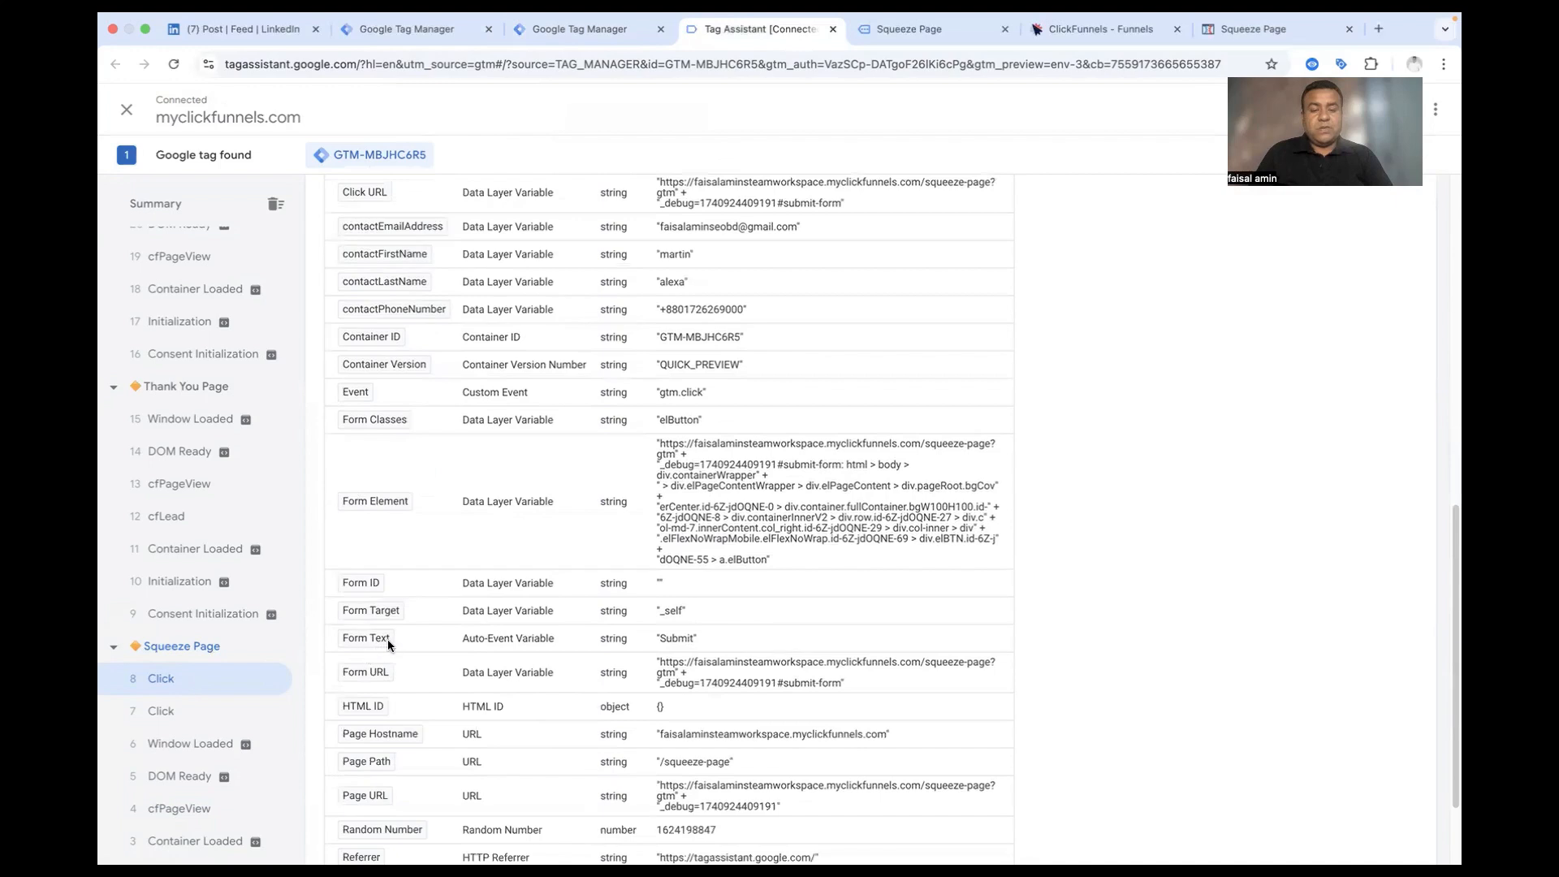
{"action": "scroll", "coordinate": [539, 640], "scroll_direction": "down", "scroll_amount": 3}
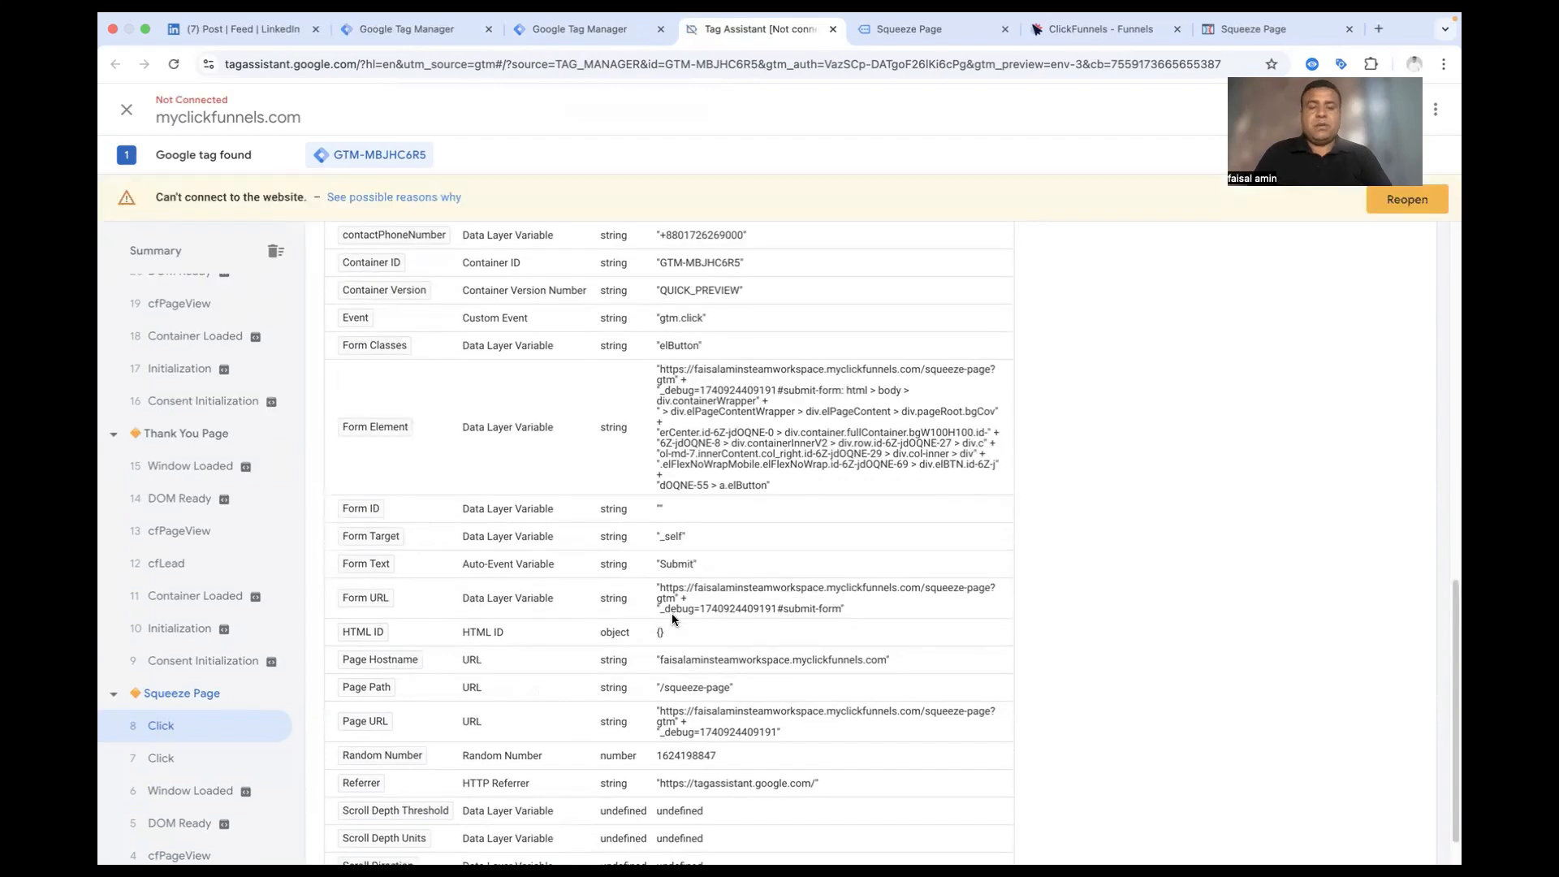
{"action": "scroll", "coordinate": [670, 612], "scroll_direction": "up", "scroll_amount": 4}
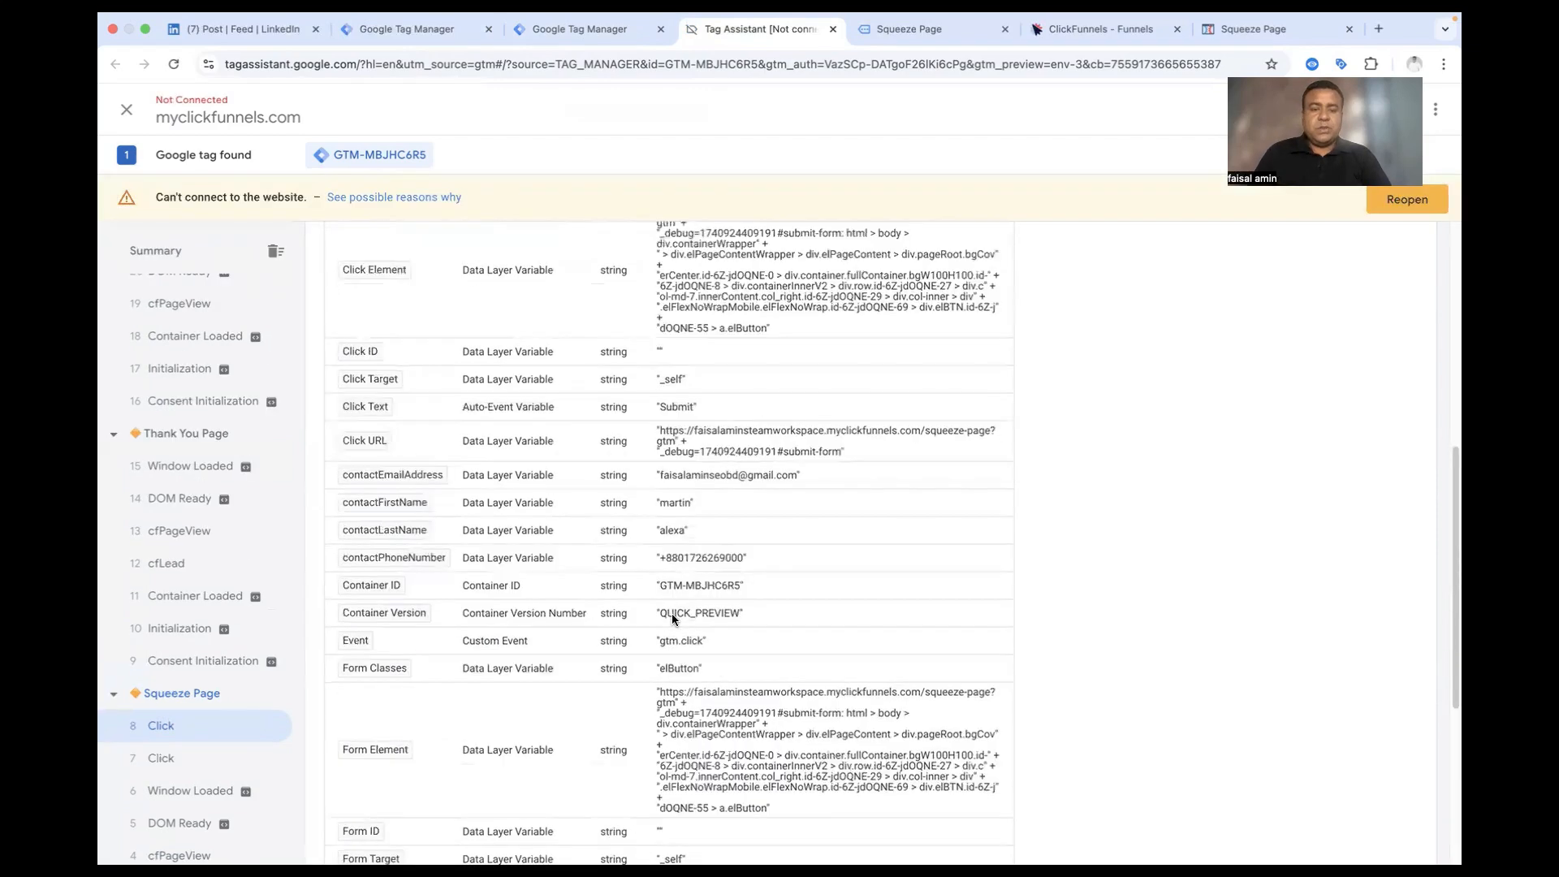
{"action": "scroll", "coordinate": [431, 528], "scroll_direction": "up", "scroll_amount": 4}
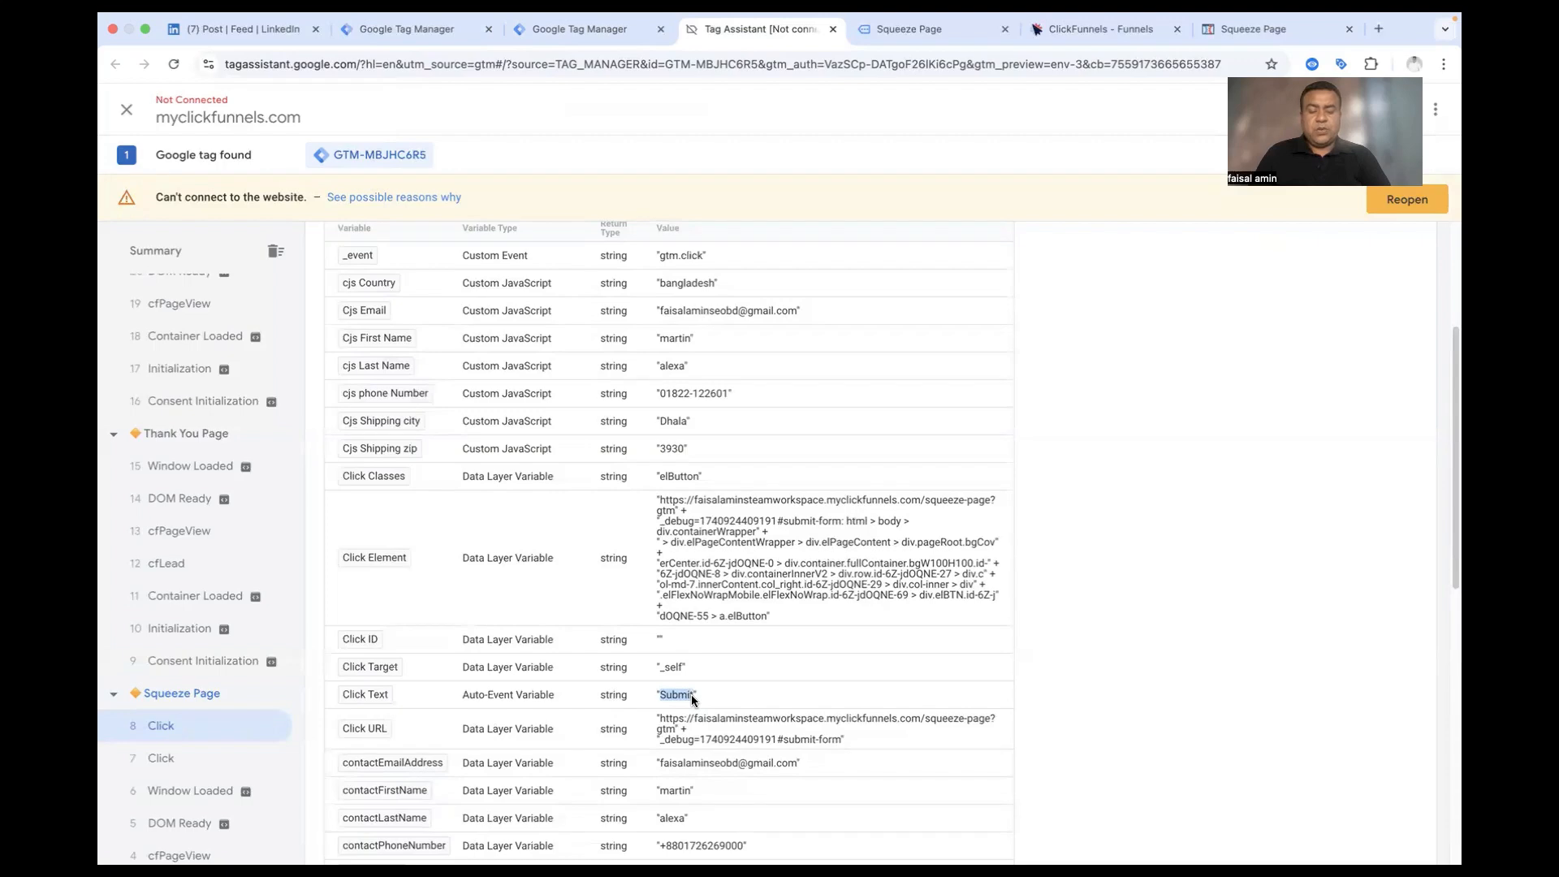
Step: Return to Google Tag Manager and create a new Click - All Elements trigger for the tag
{"action": "left_click", "coordinate": [581, 32]}
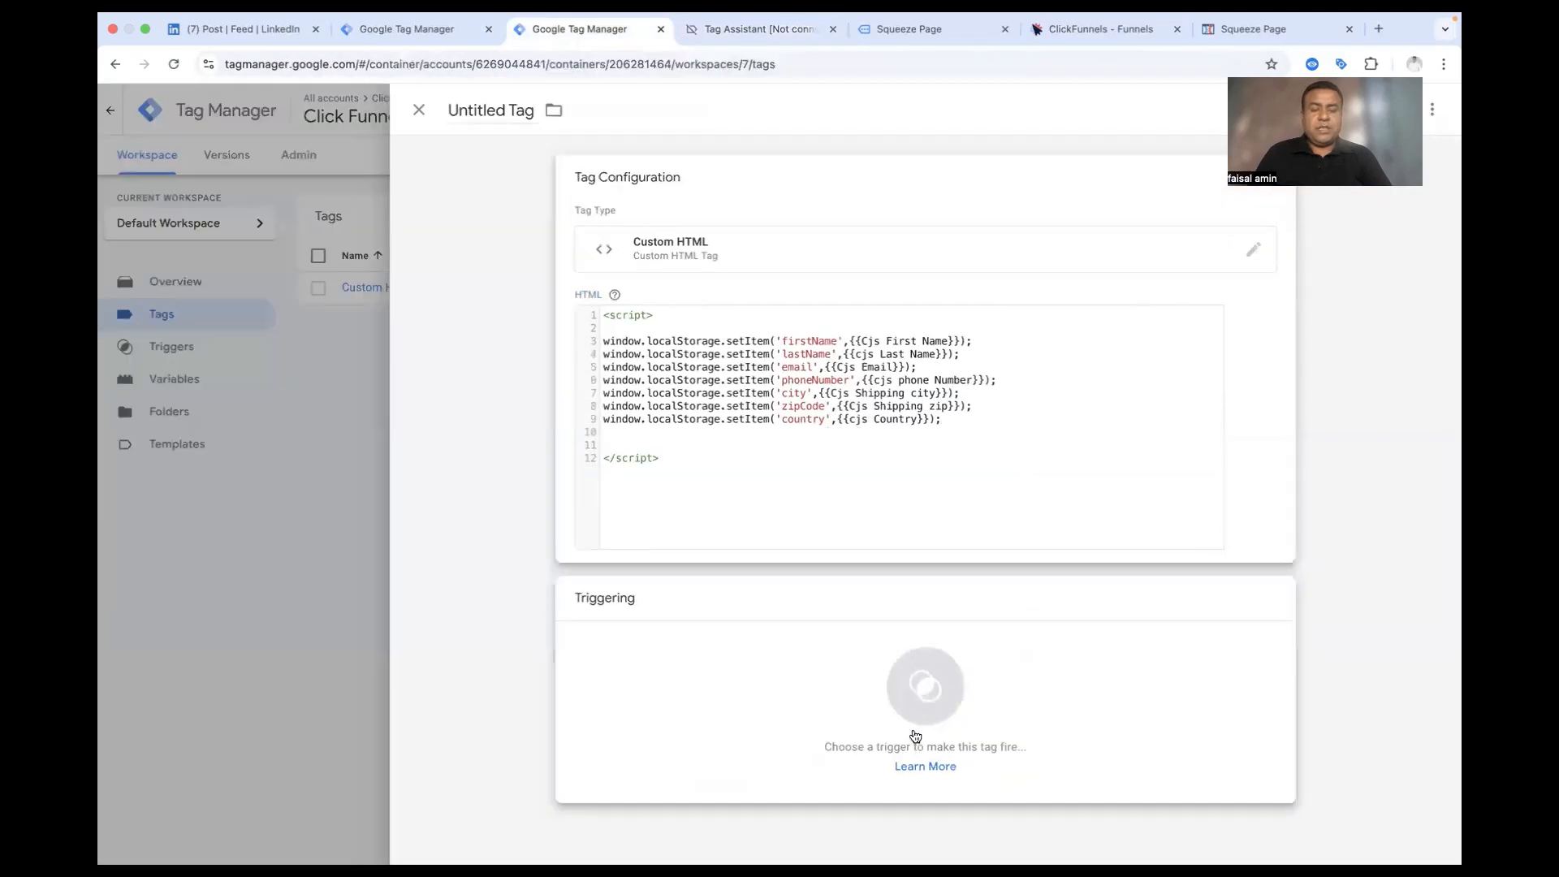
{"action": "left_click", "coordinate": [915, 736]}
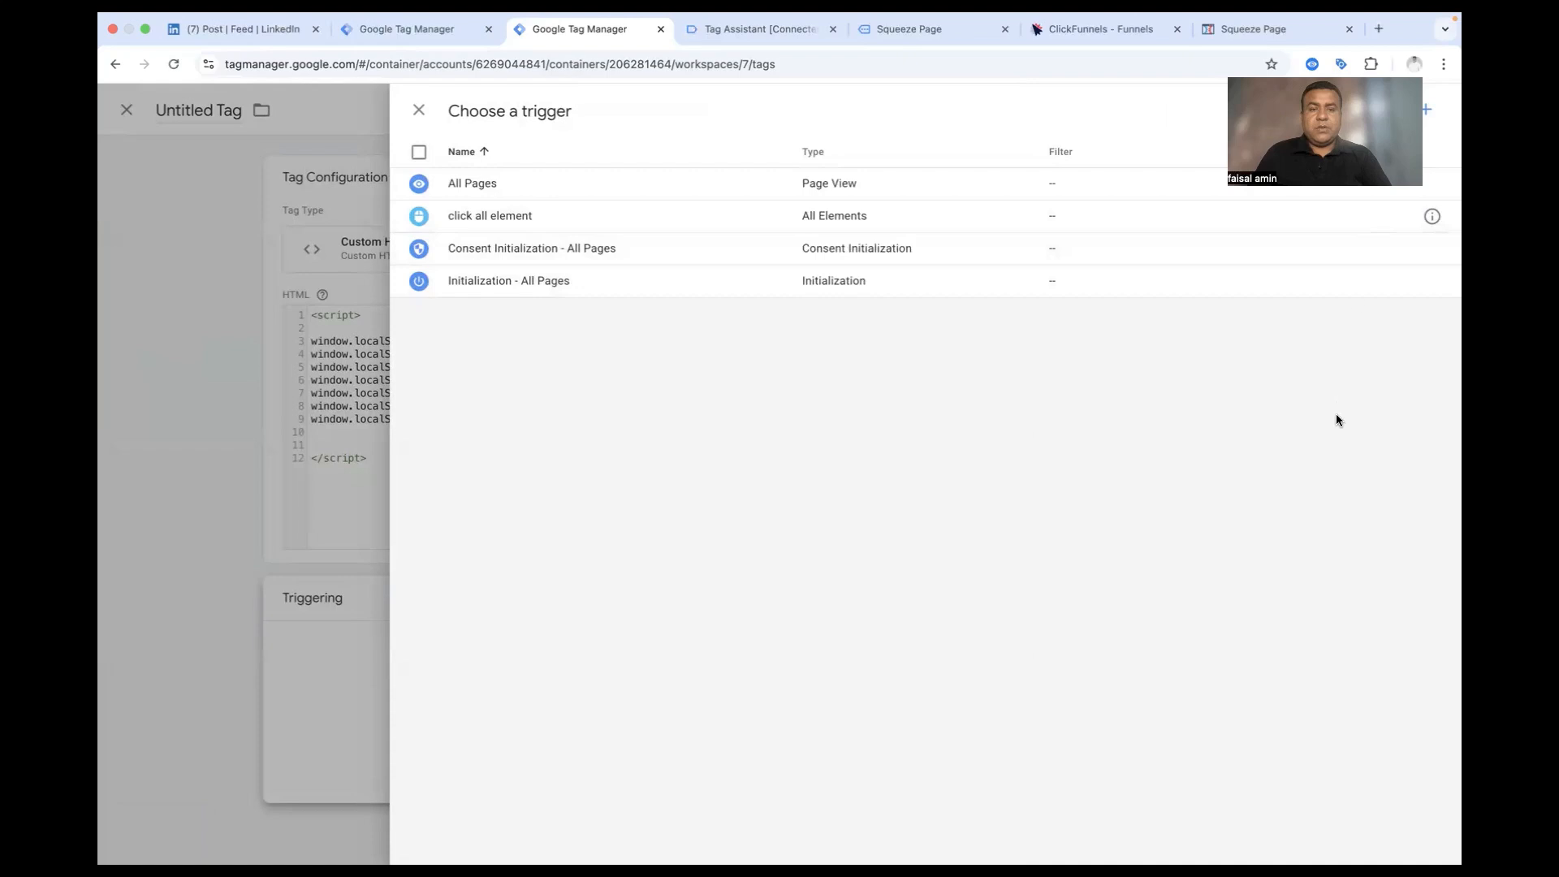
{"action": "left_click", "coordinate": [1425, 111]}
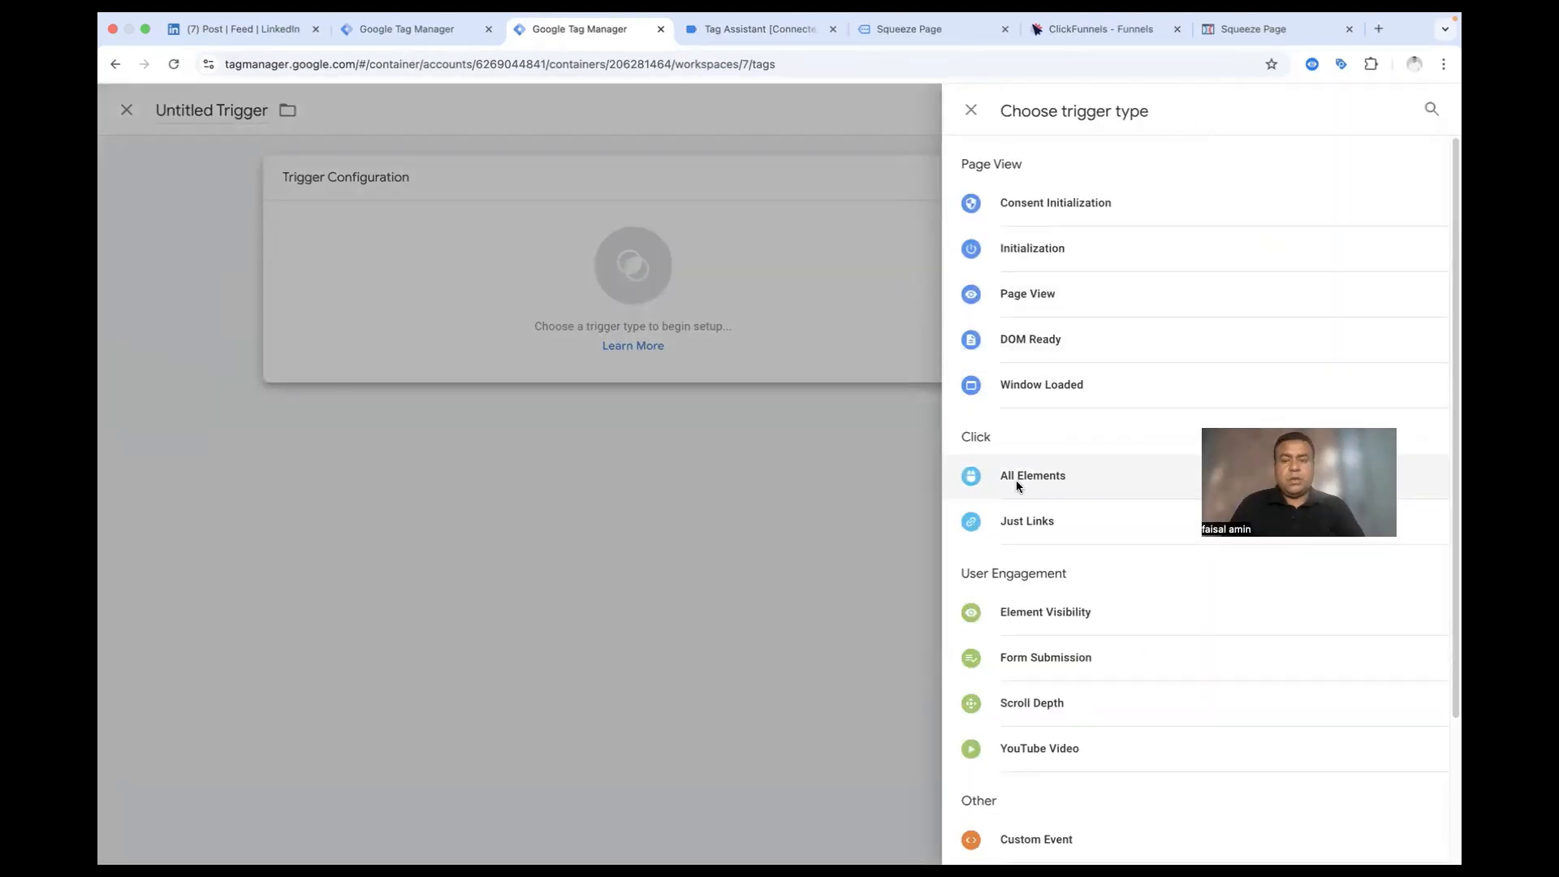
{"action": "left_click", "coordinate": [1016, 478]}
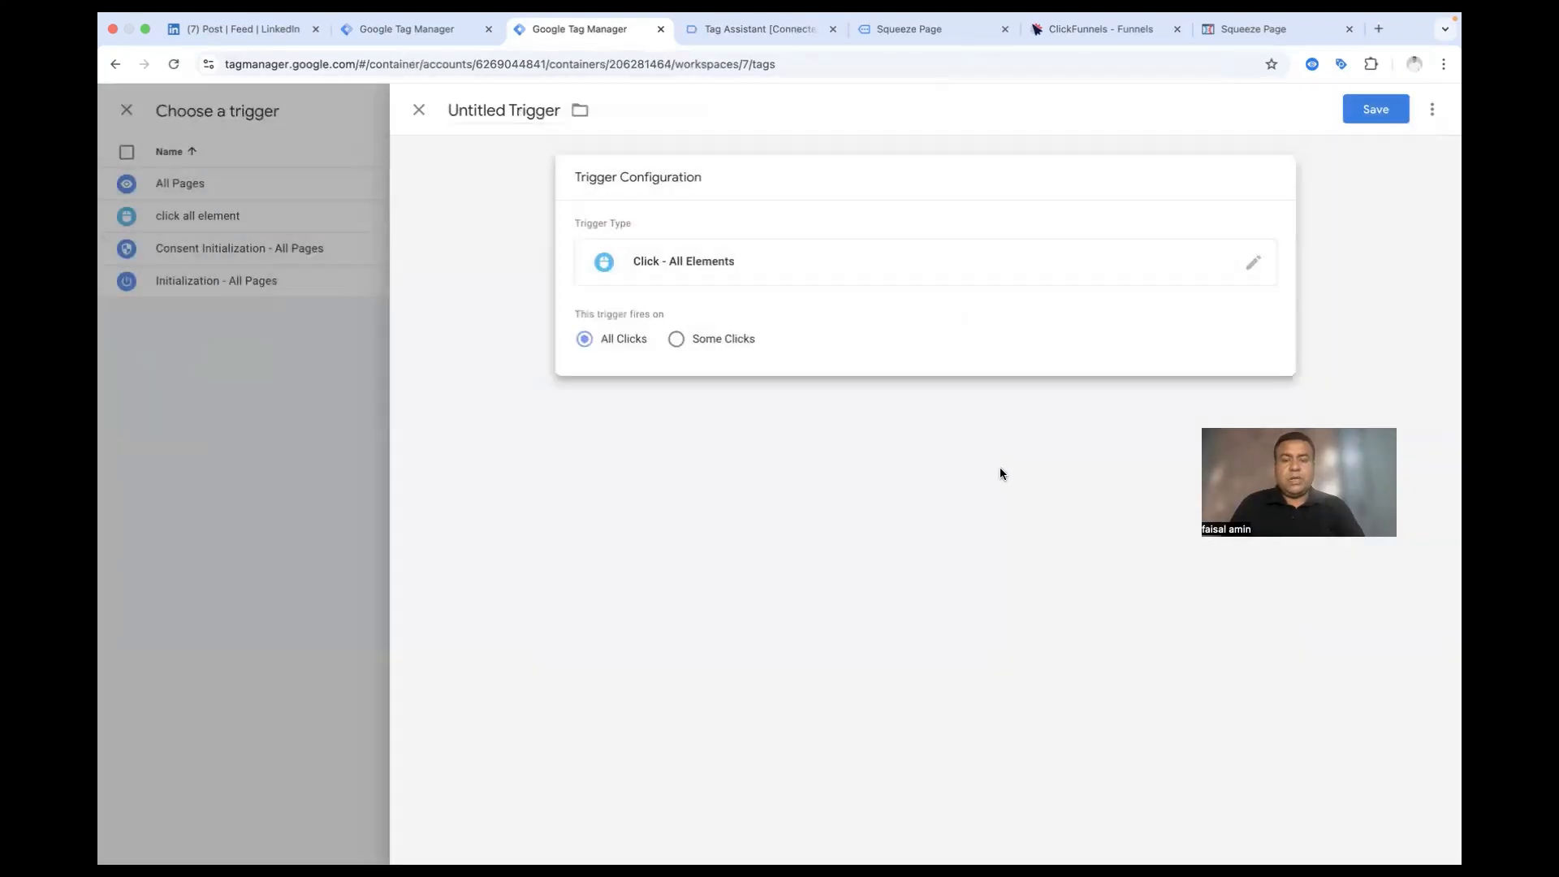
Step: Limit the trigger to some clicks, with the condition Click Text equals Submit
{"action": "left_click", "coordinate": [676, 339]}
{"action": "left_click", "coordinate": [699, 408]}
{"action": "left_click", "coordinate": [686, 627]}
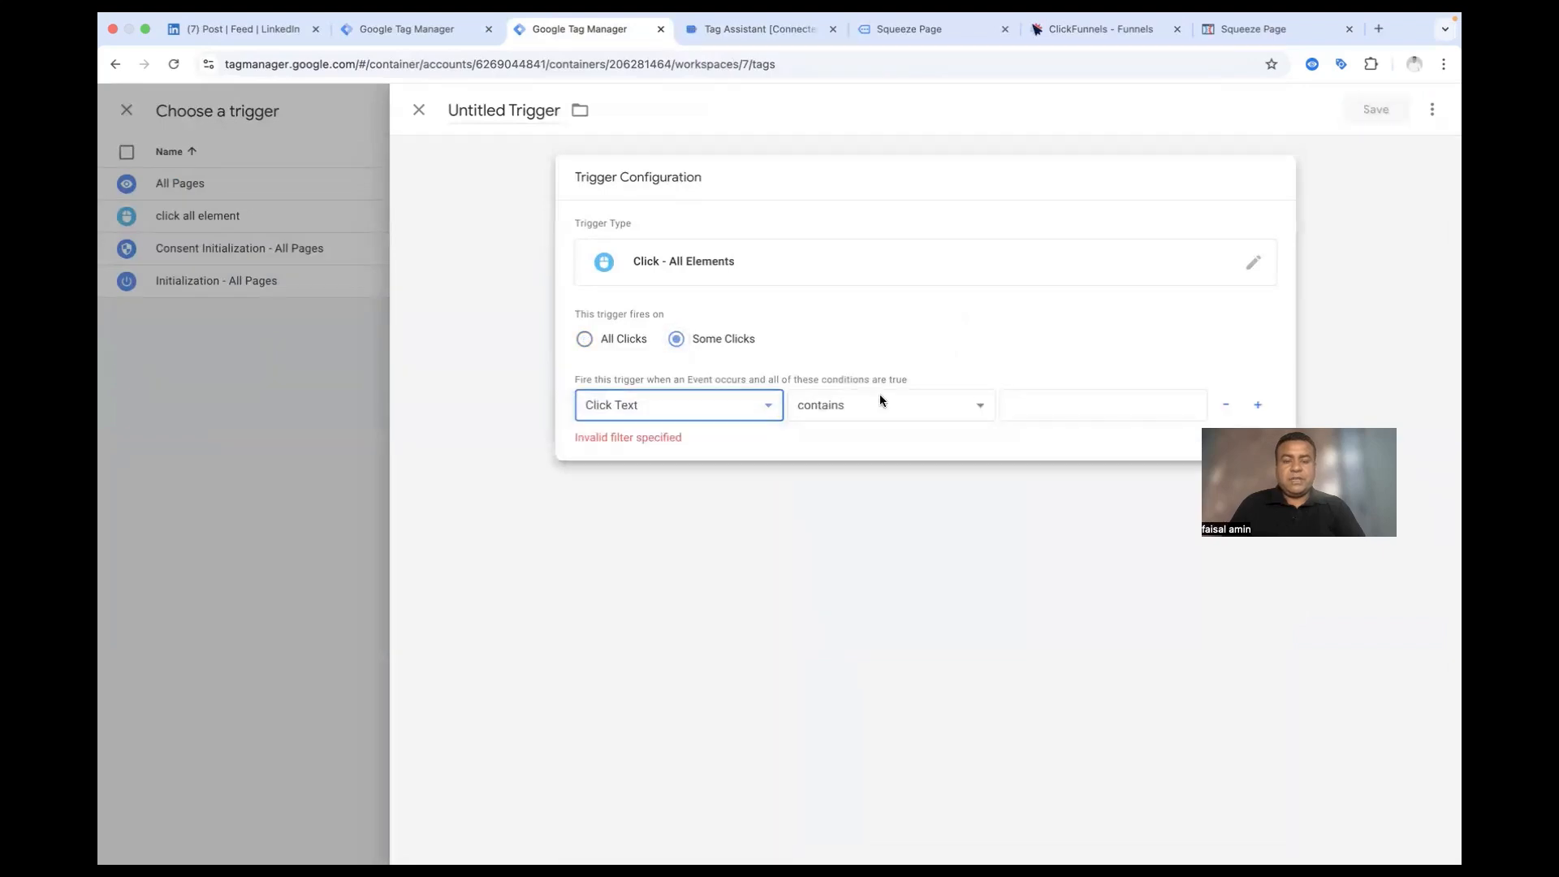
{"action": "left_click", "coordinate": [879, 398]}
{"action": "left_click", "coordinate": [869, 390]}
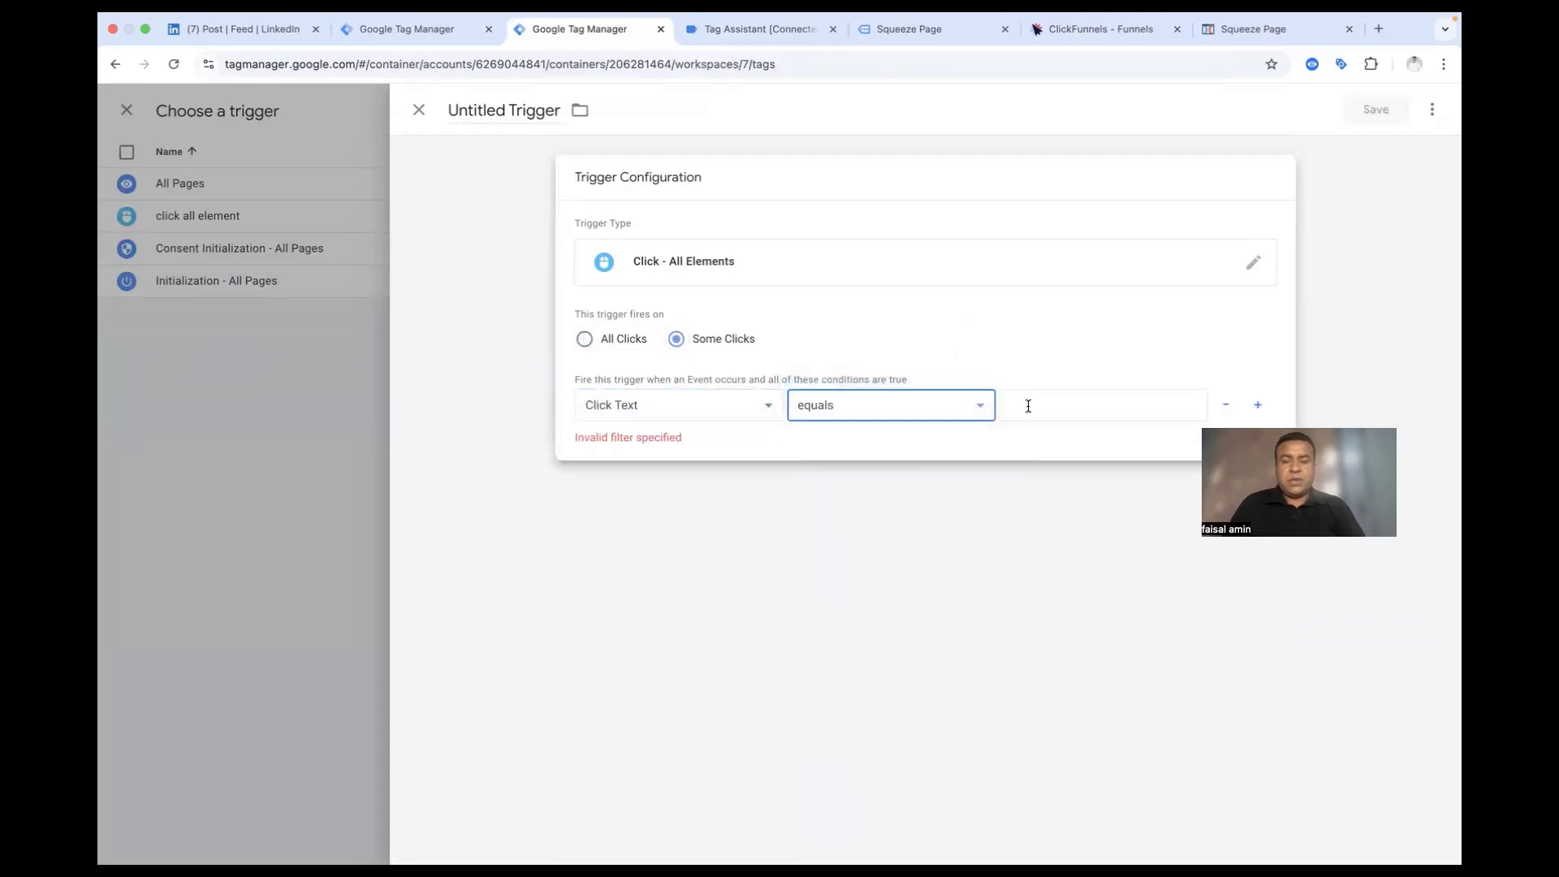
{"action": "left_click", "coordinate": [1027, 406]}
{"action": "type", "text": "Submit"}
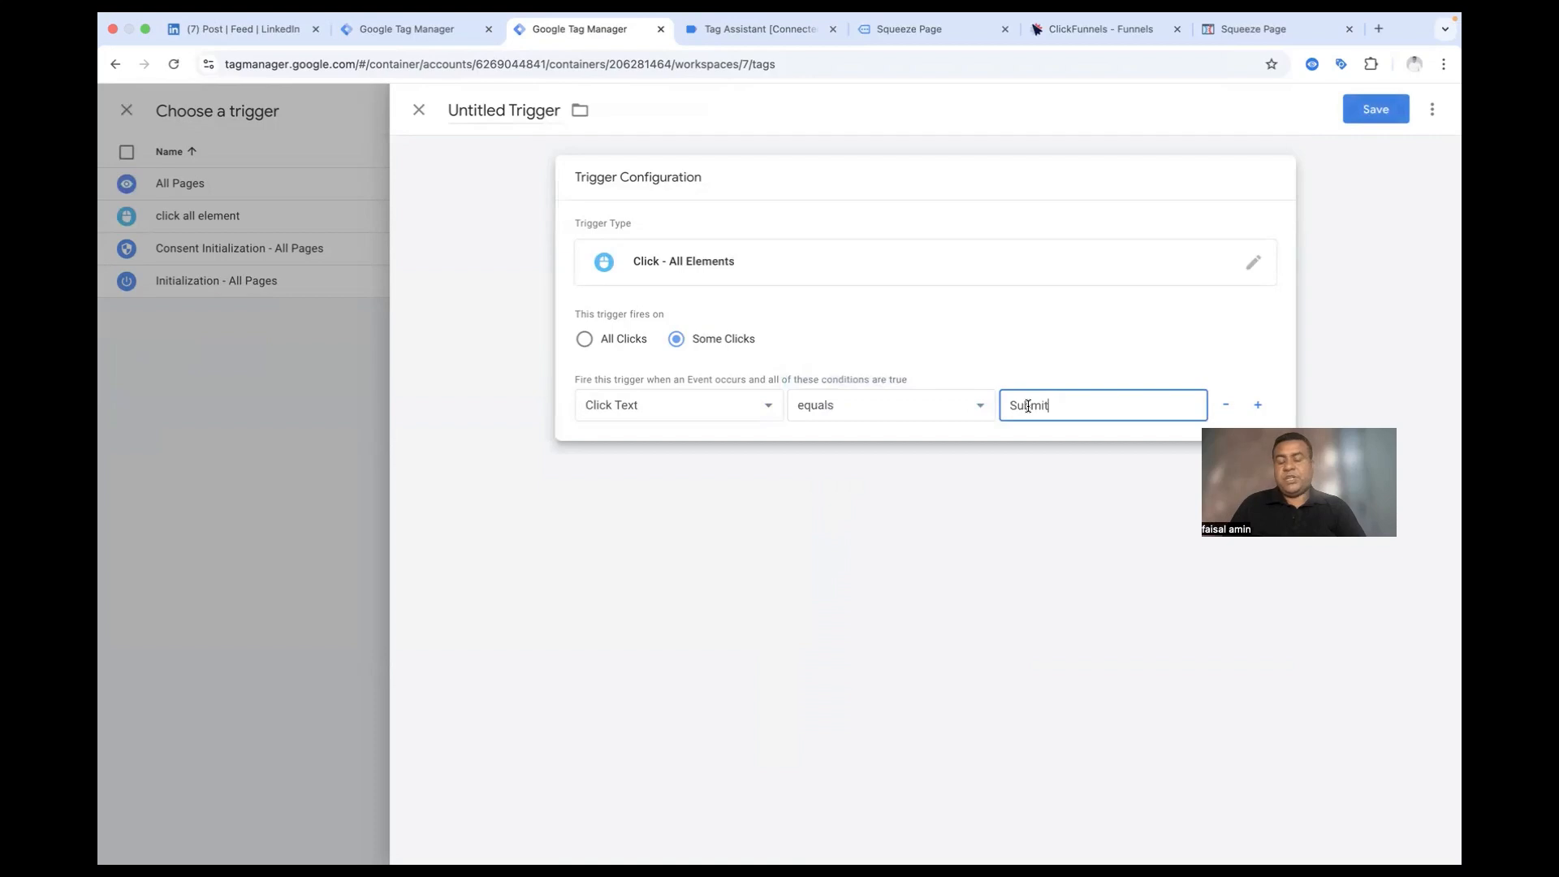
Step: Name the trigger "form submit" and save it as the tag's firing trigger
{"action": "left_click", "coordinate": [524, 109]}
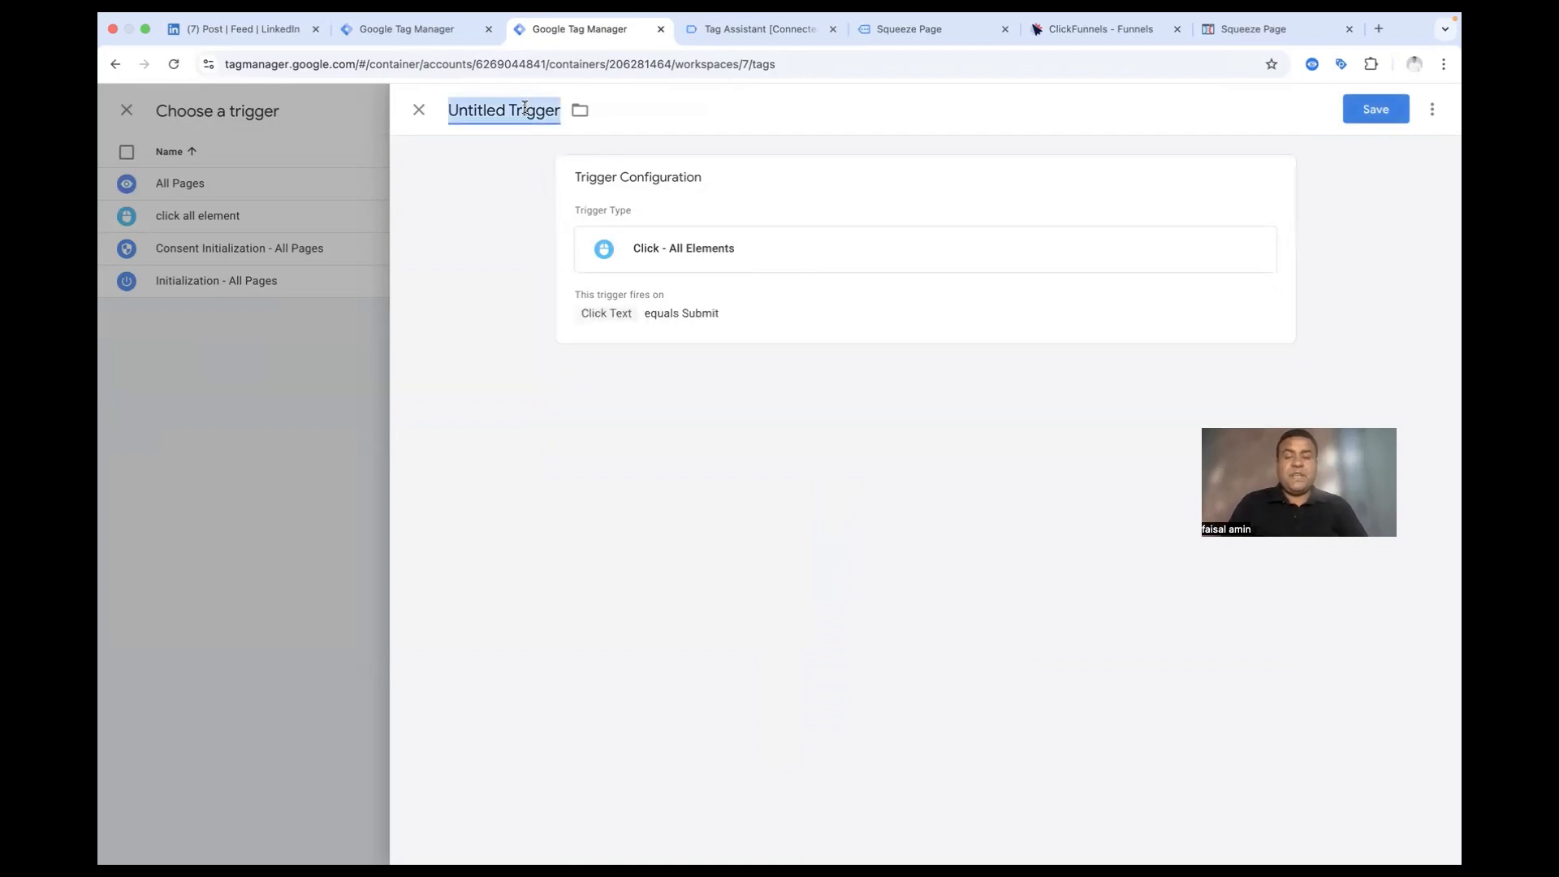
{"action": "type", "text": "form submit"}
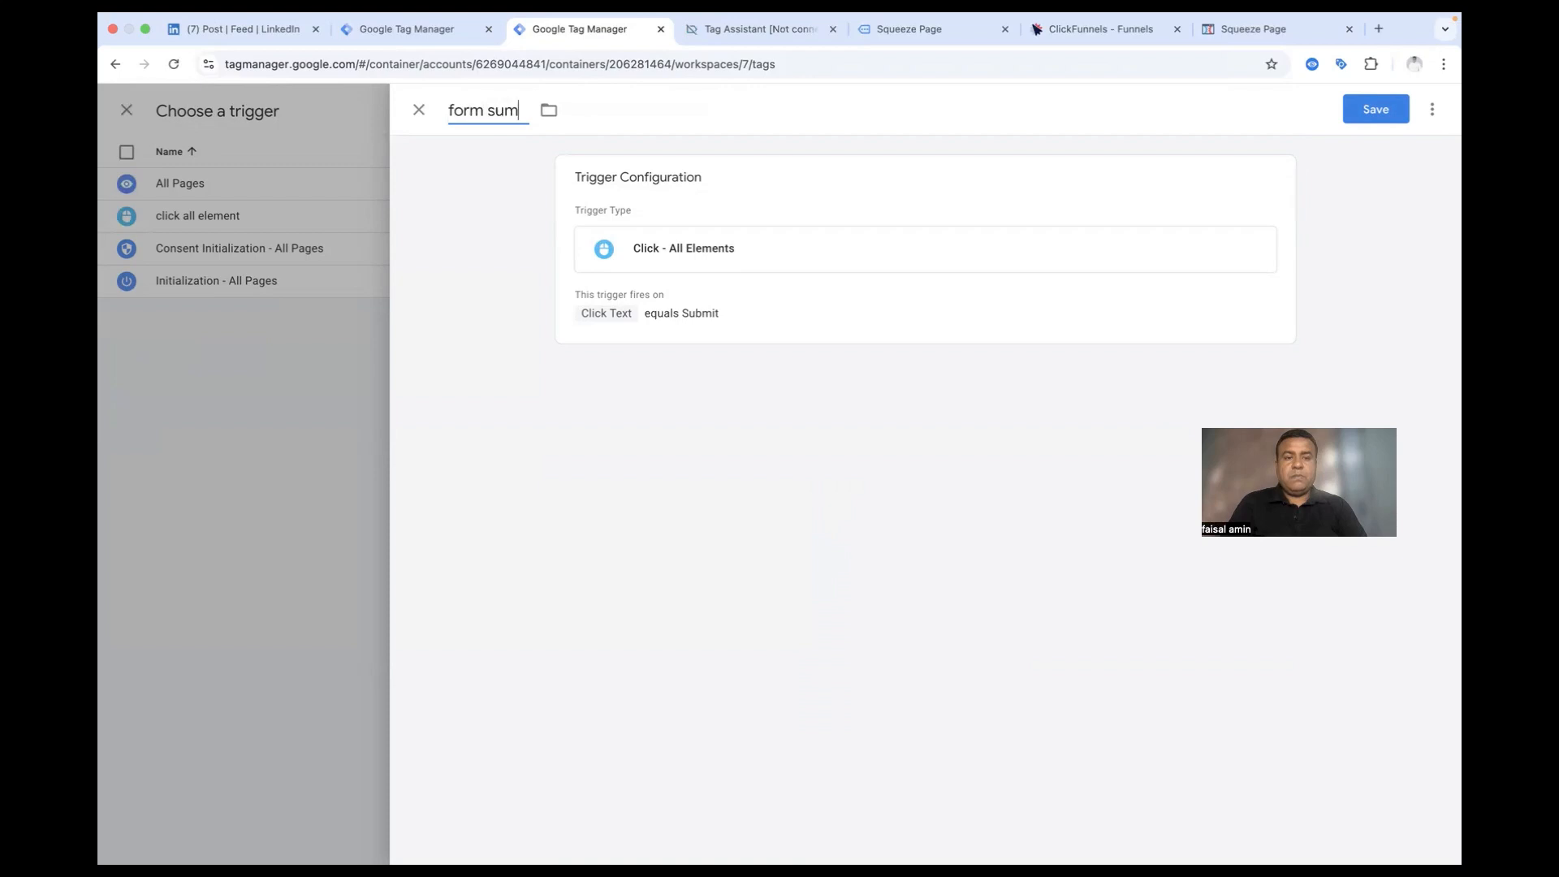
{"action": "left_click", "coordinate": [1370, 114]}
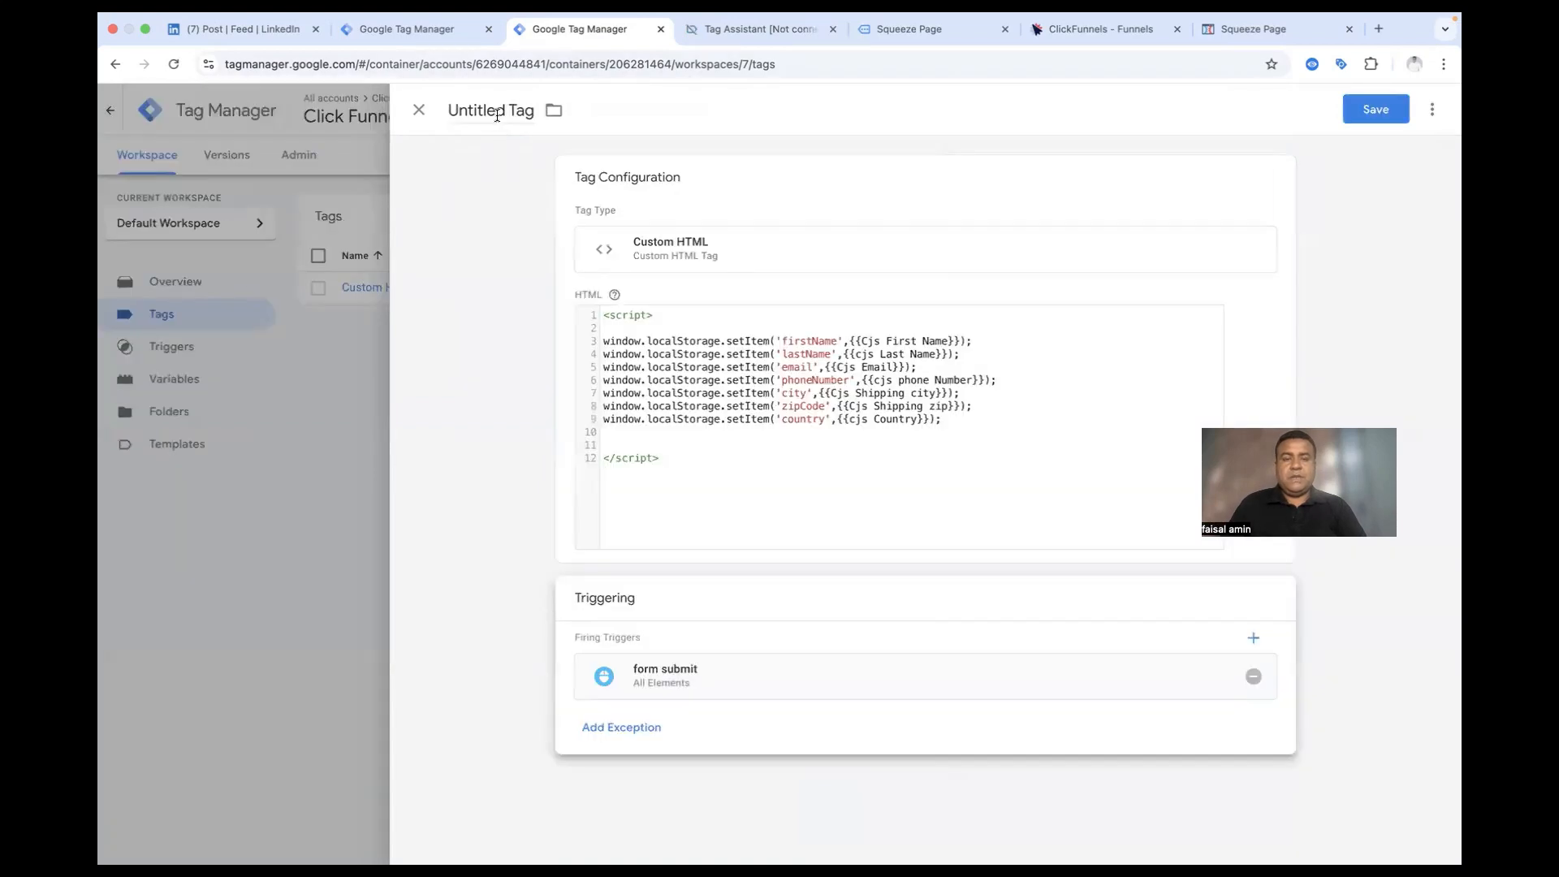
Step: Name the tag "cHTML - Local Storage - Lead Form" and save it
{"action": "left_click", "coordinate": [497, 115]}
{"action": "type", "text": "cH"}
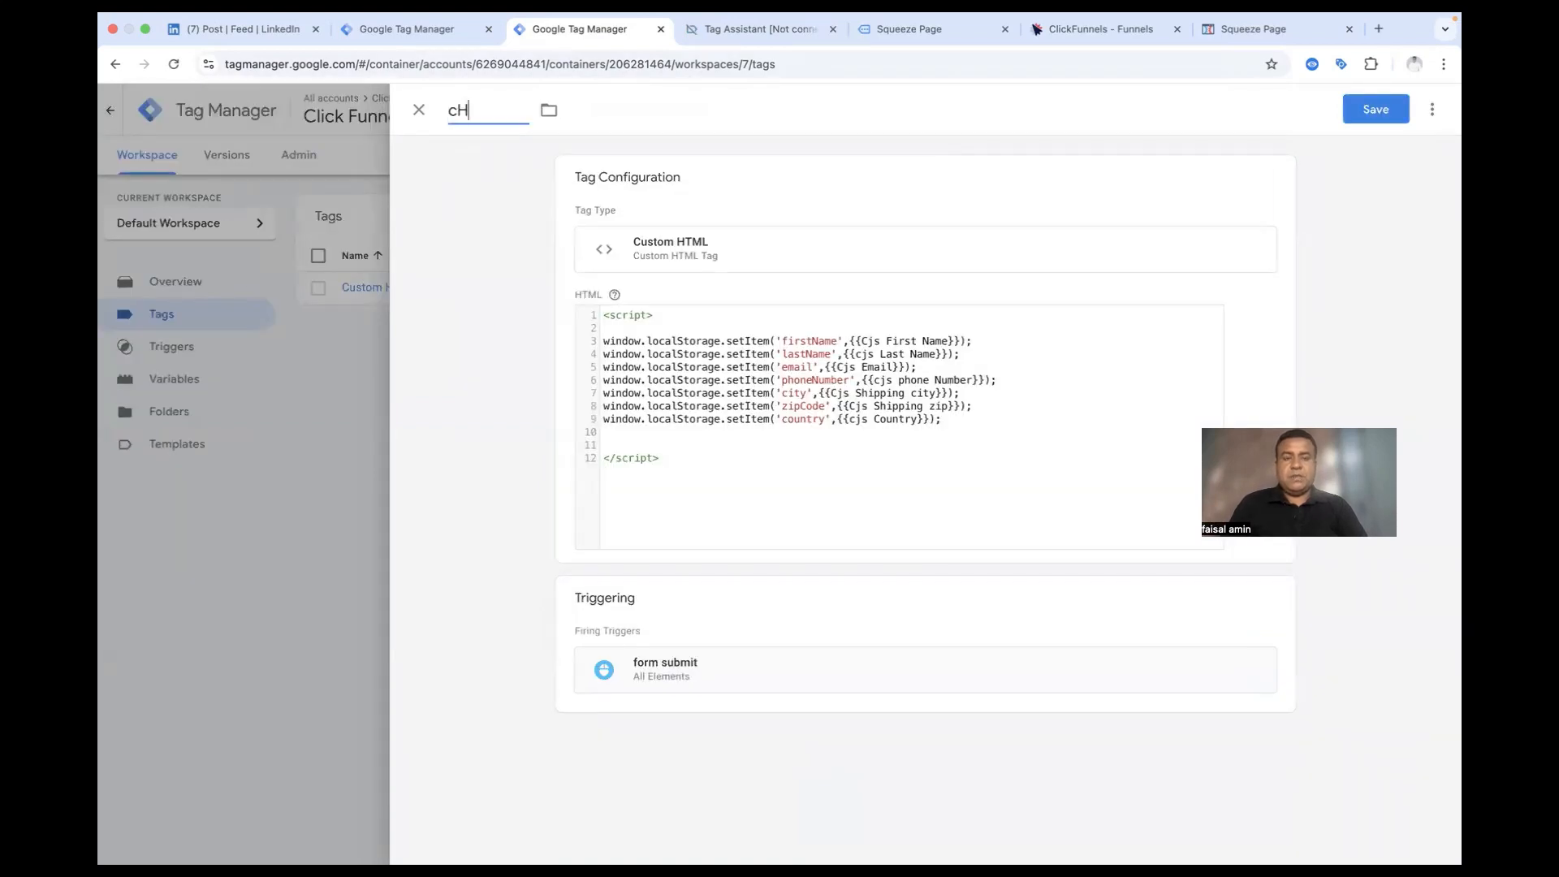
{"action": "type", "text": "TML - Local S"}
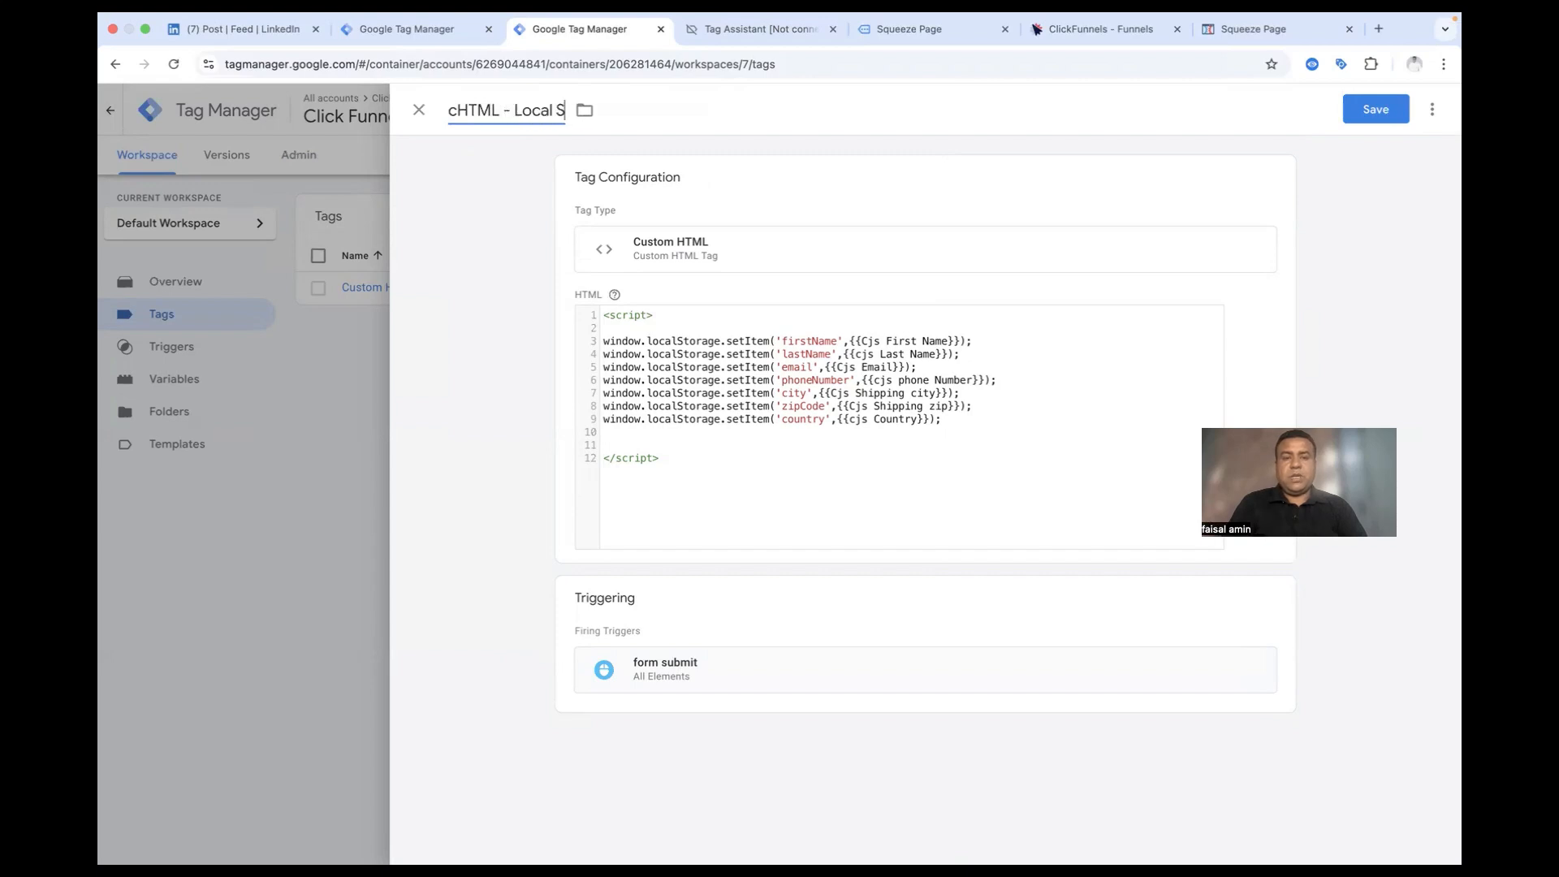
{"action": "type", "text": "torage - Le"}
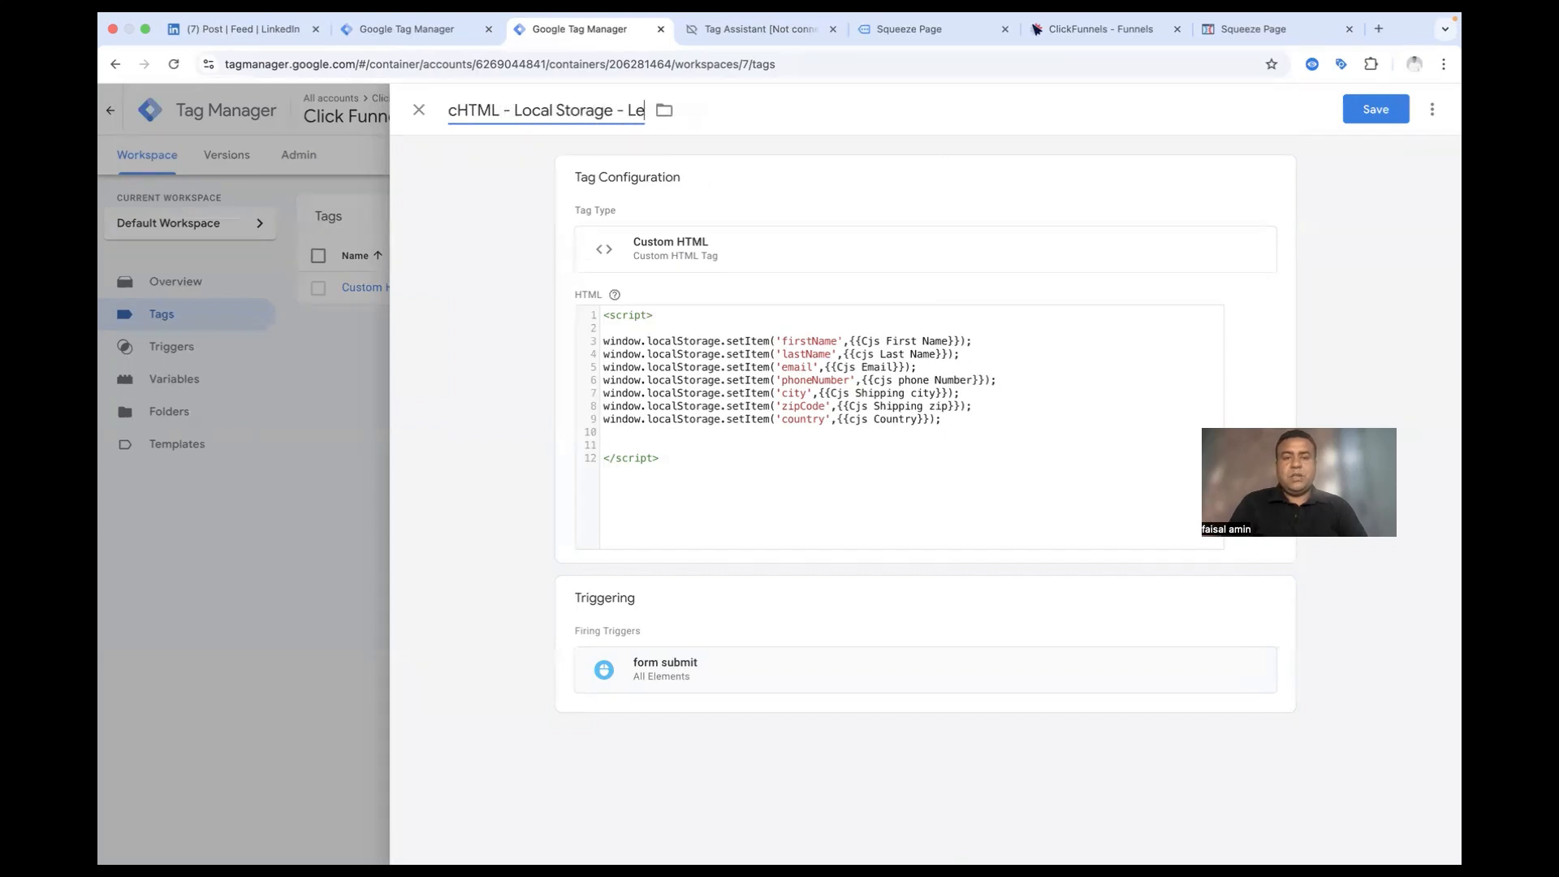
{"action": "type", "text": "ad Form"}
{"action": "left_click", "coordinate": [1404, 114]}
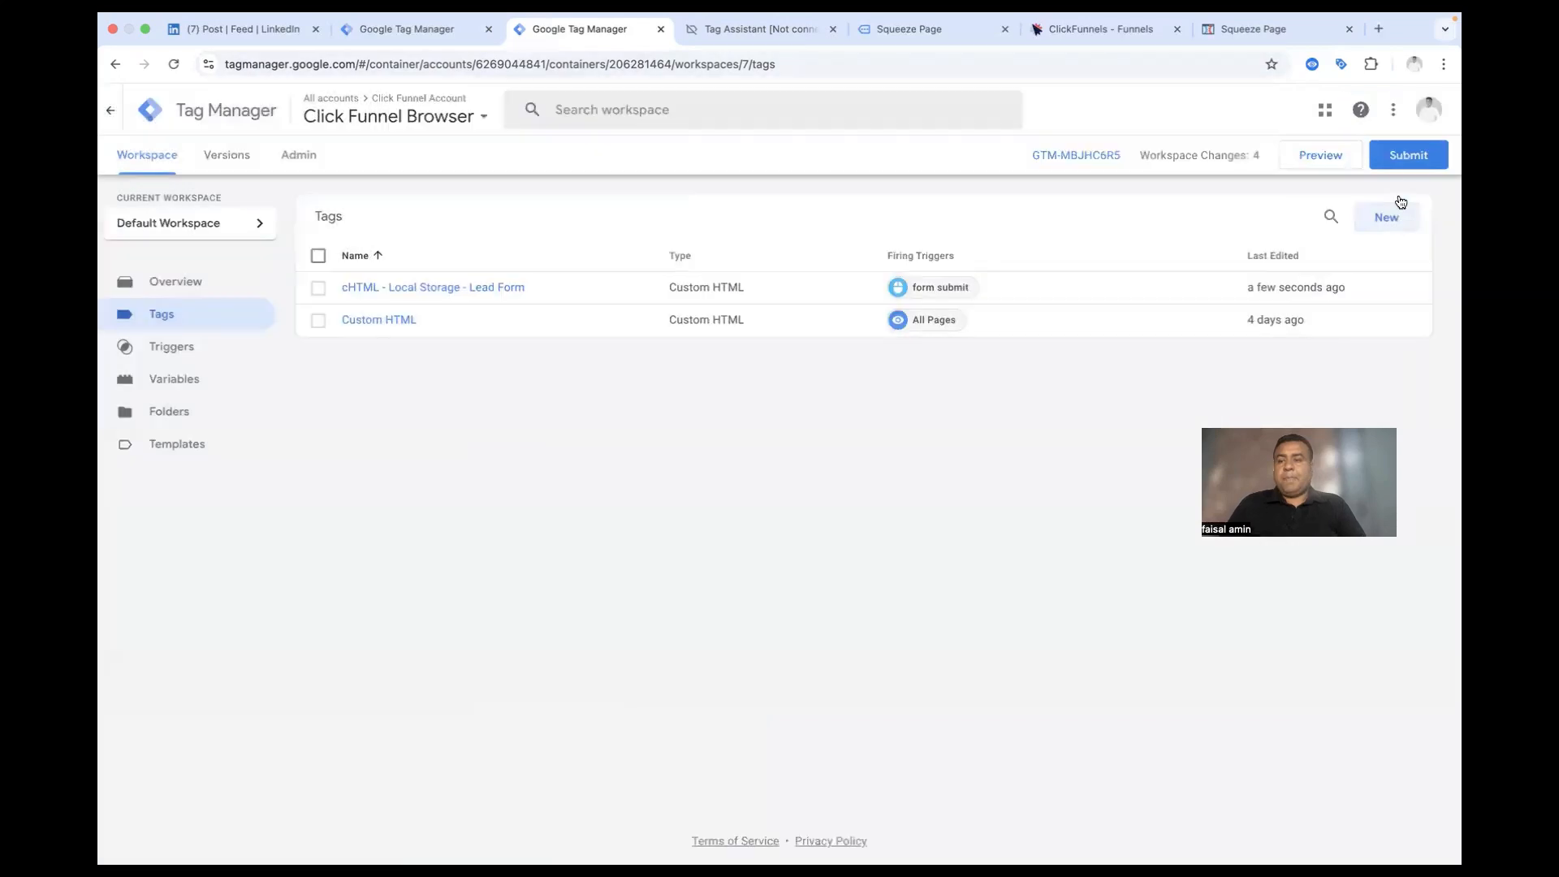
Step: Submit the workspace changes and publish them as a new live version of the container
{"action": "left_click", "coordinate": [1396, 156]}
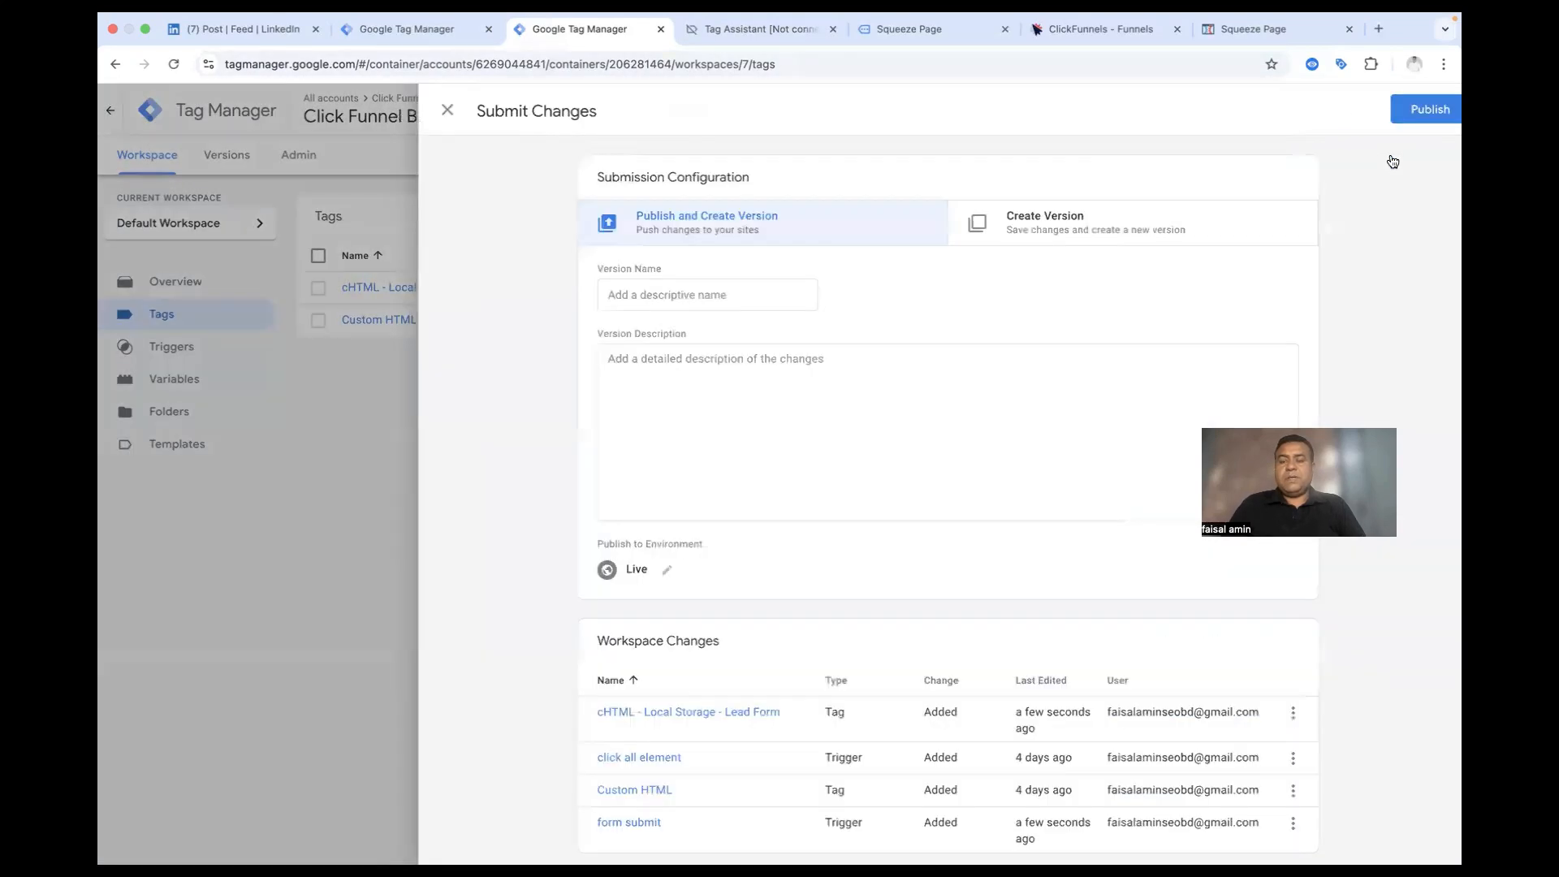
{"action": "left_click", "coordinate": [1398, 112]}
{"action": "left_click", "coordinate": [982, 583]}
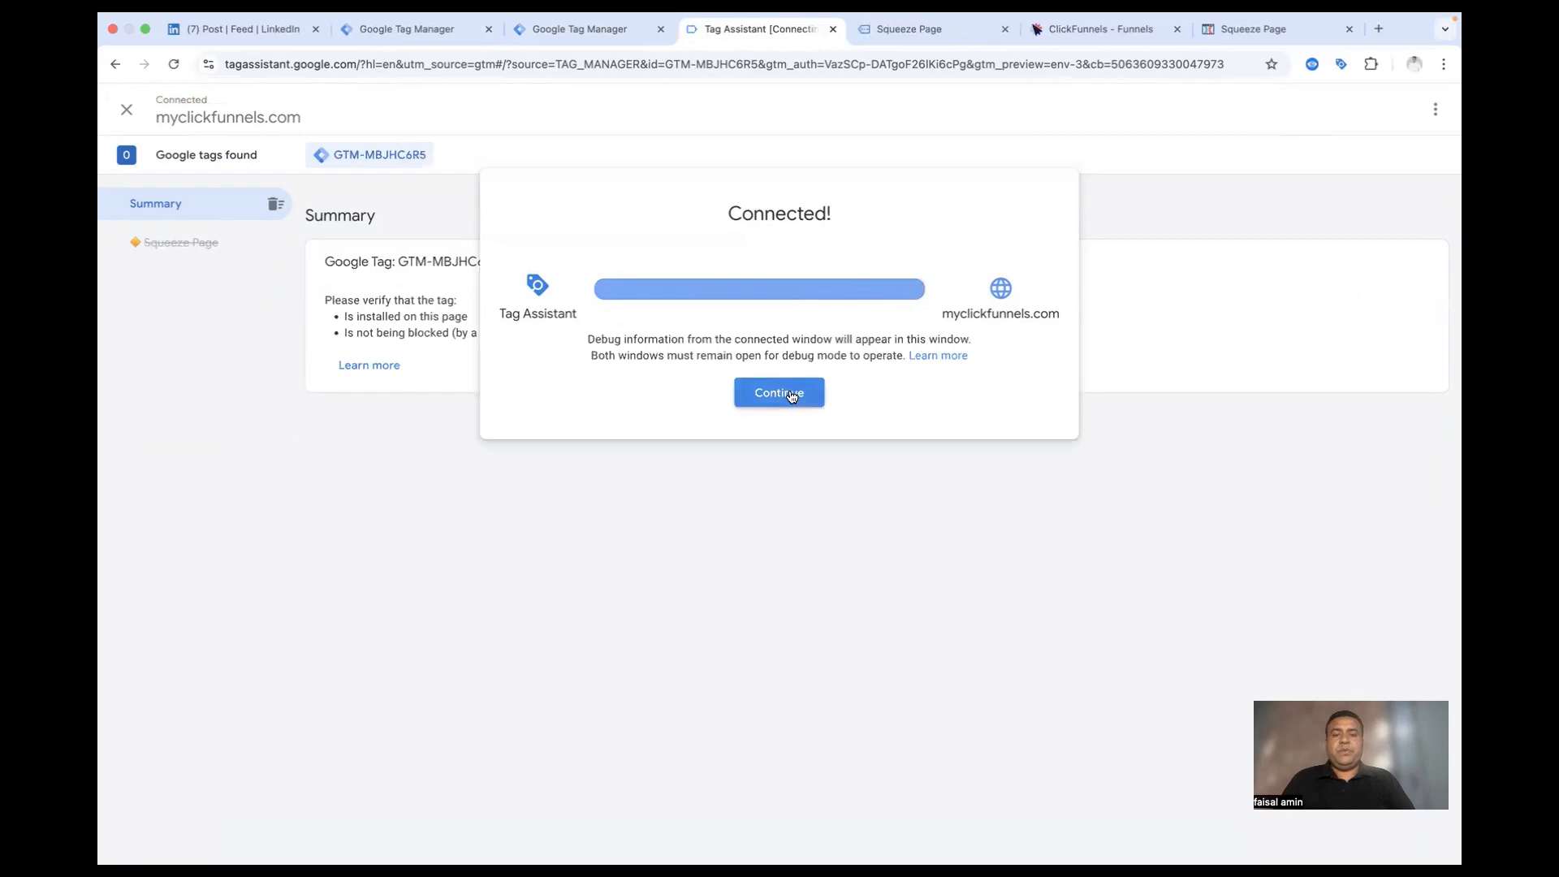
Step: Continue the connected Tag Assistant session and submit the prefilled lead form on the Squeeze Page
{"action": "left_click", "coordinate": [780, 393]}
{"action": "left_click", "coordinate": [908, 29]}
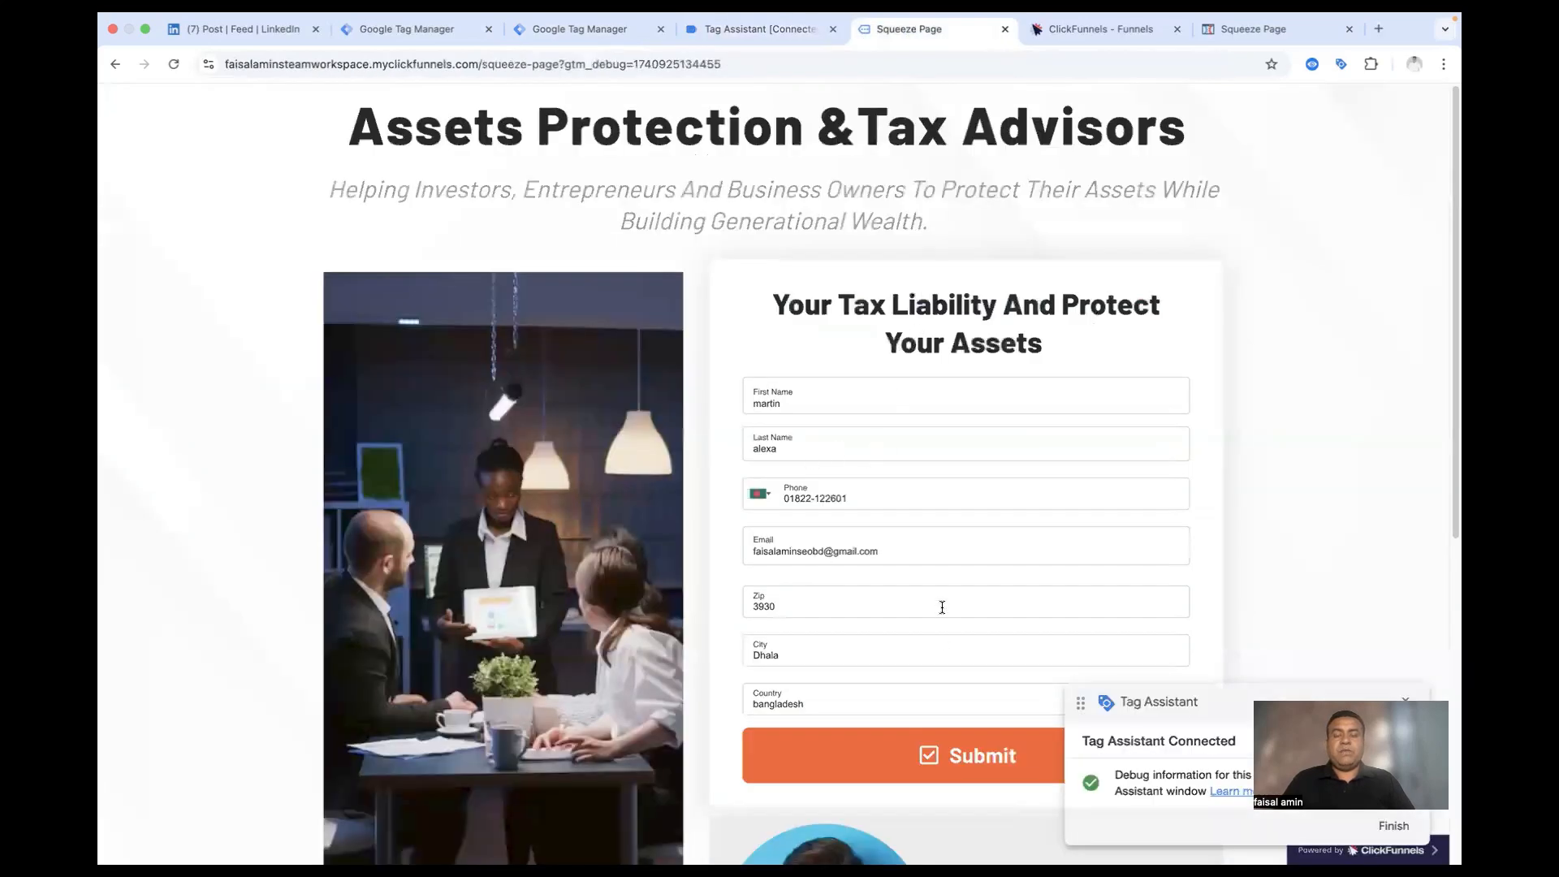
{"action": "scroll", "coordinate": [939, 606], "scroll_direction": "down", "scroll_amount": 1}
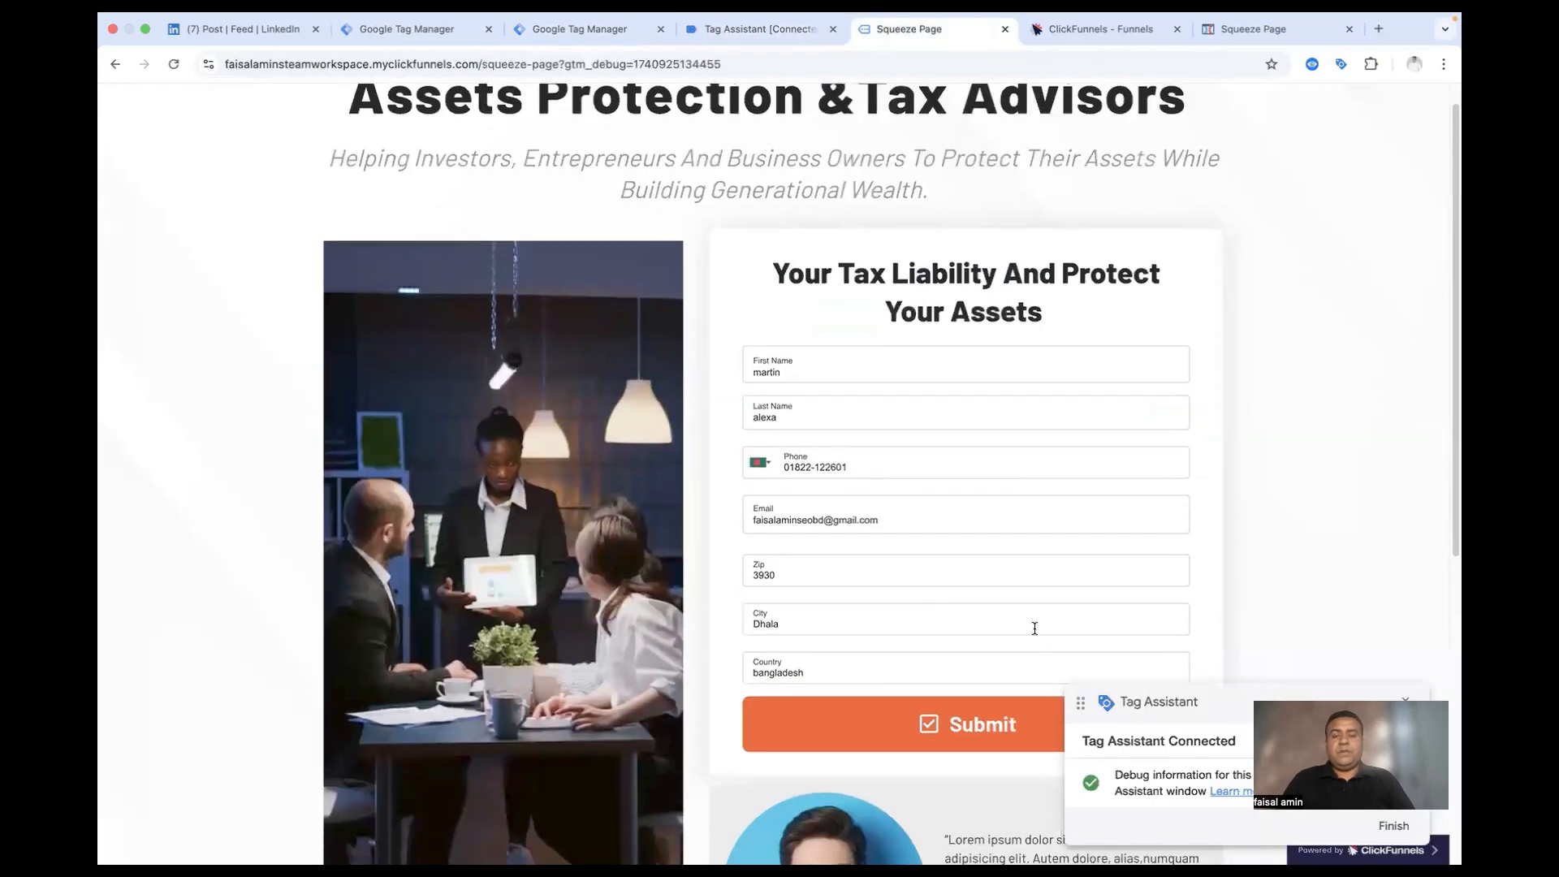
{"action": "scroll", "coordinate": [1002, 662], "scroll_direction": "down", "scroll_amount": 5}
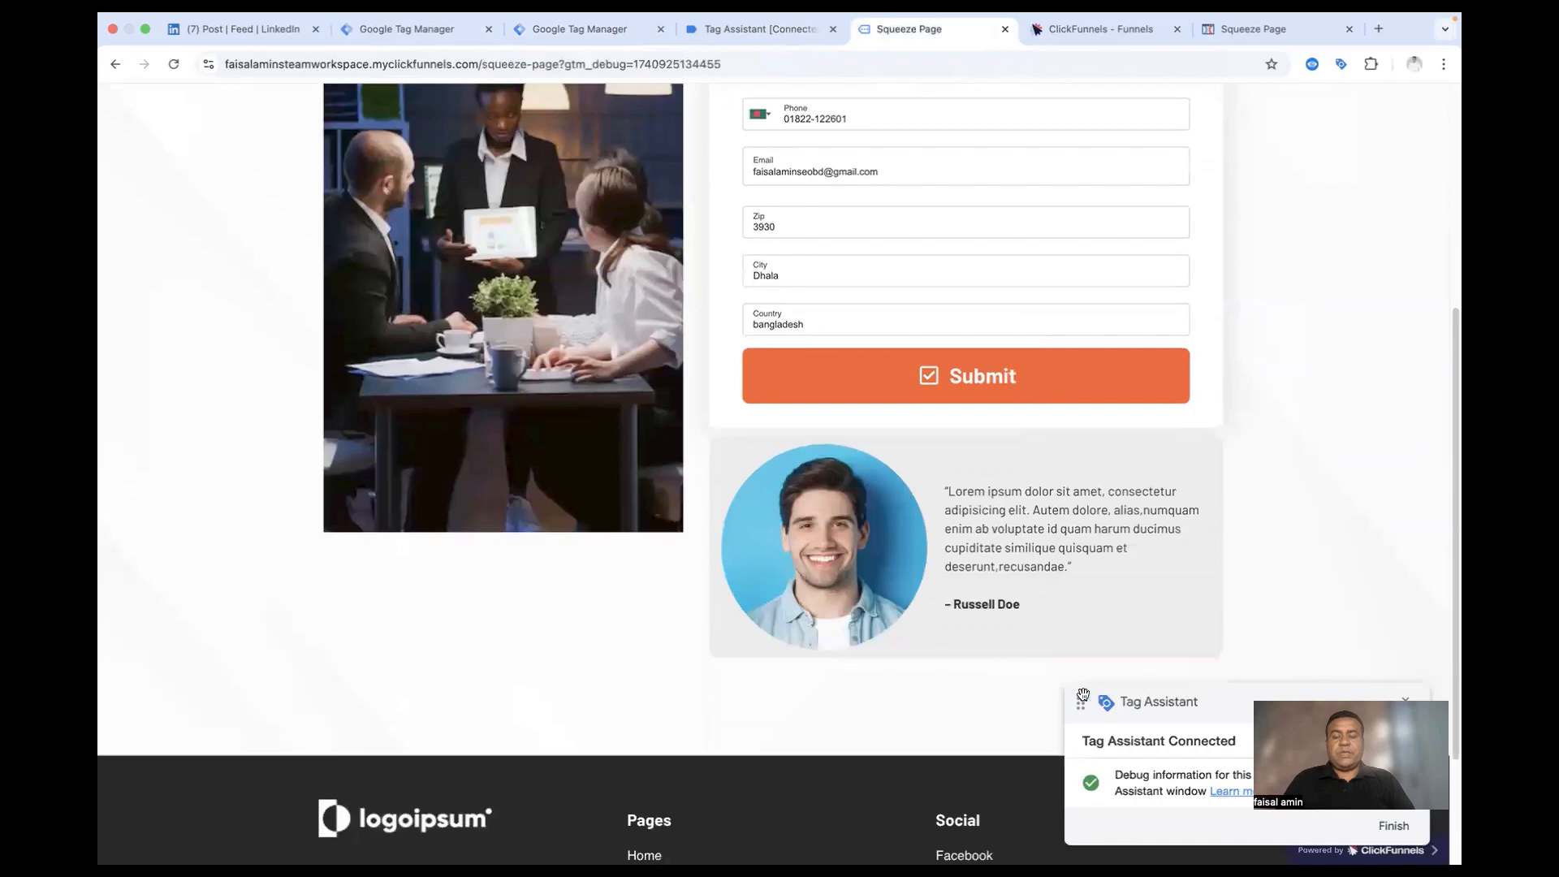
{"action": "scroll", "coordinate": [932, 643], "scroll_direction": "up", "scroll_amount": 3}
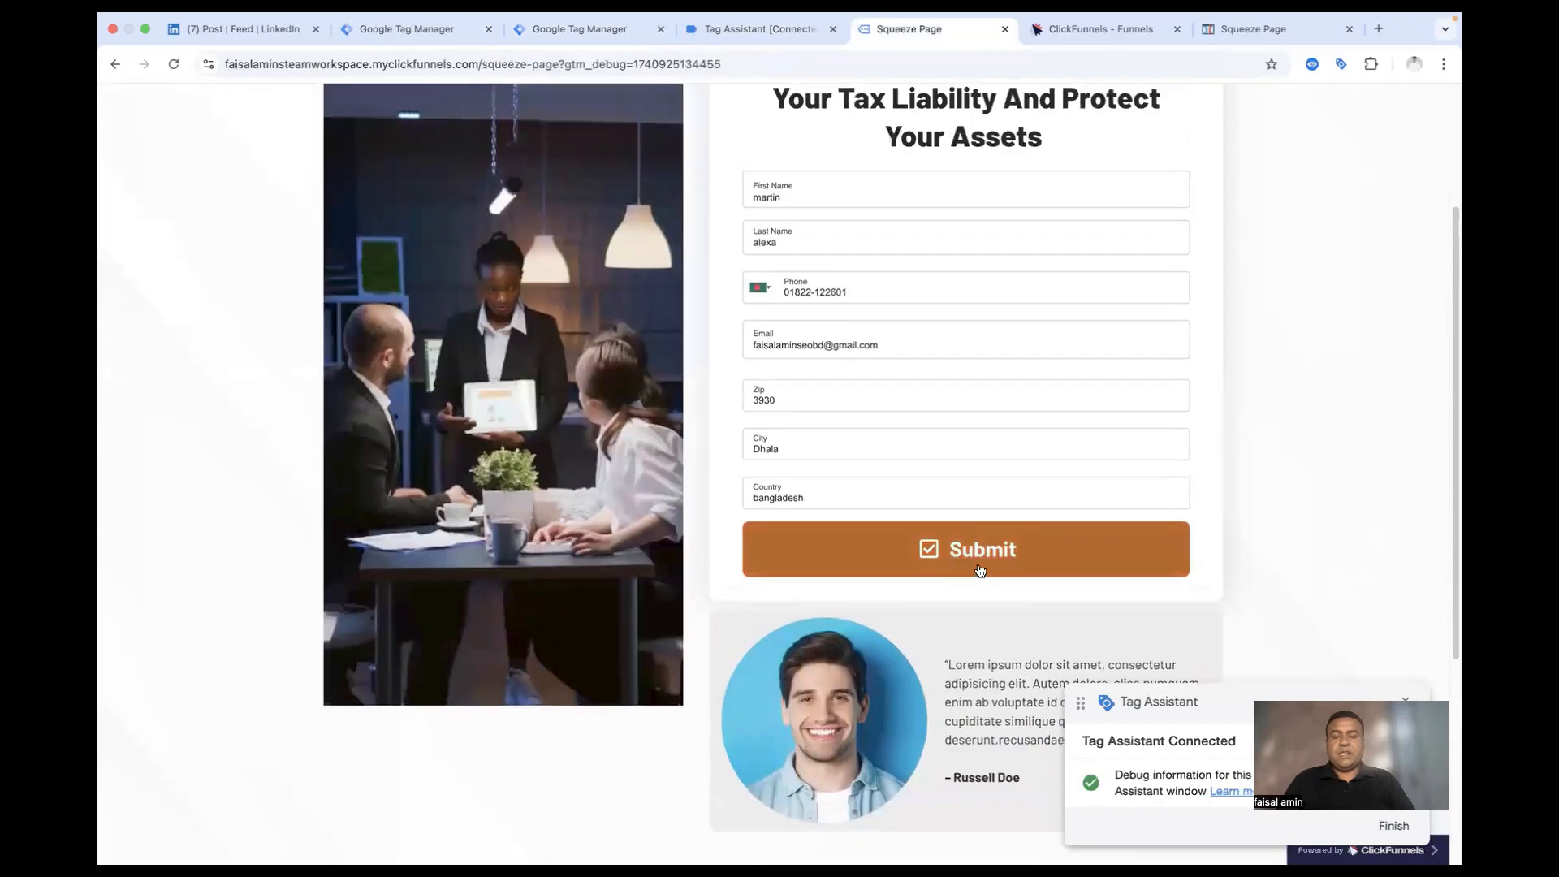
{"action": "left_click", "coordinate": [980, 568]}
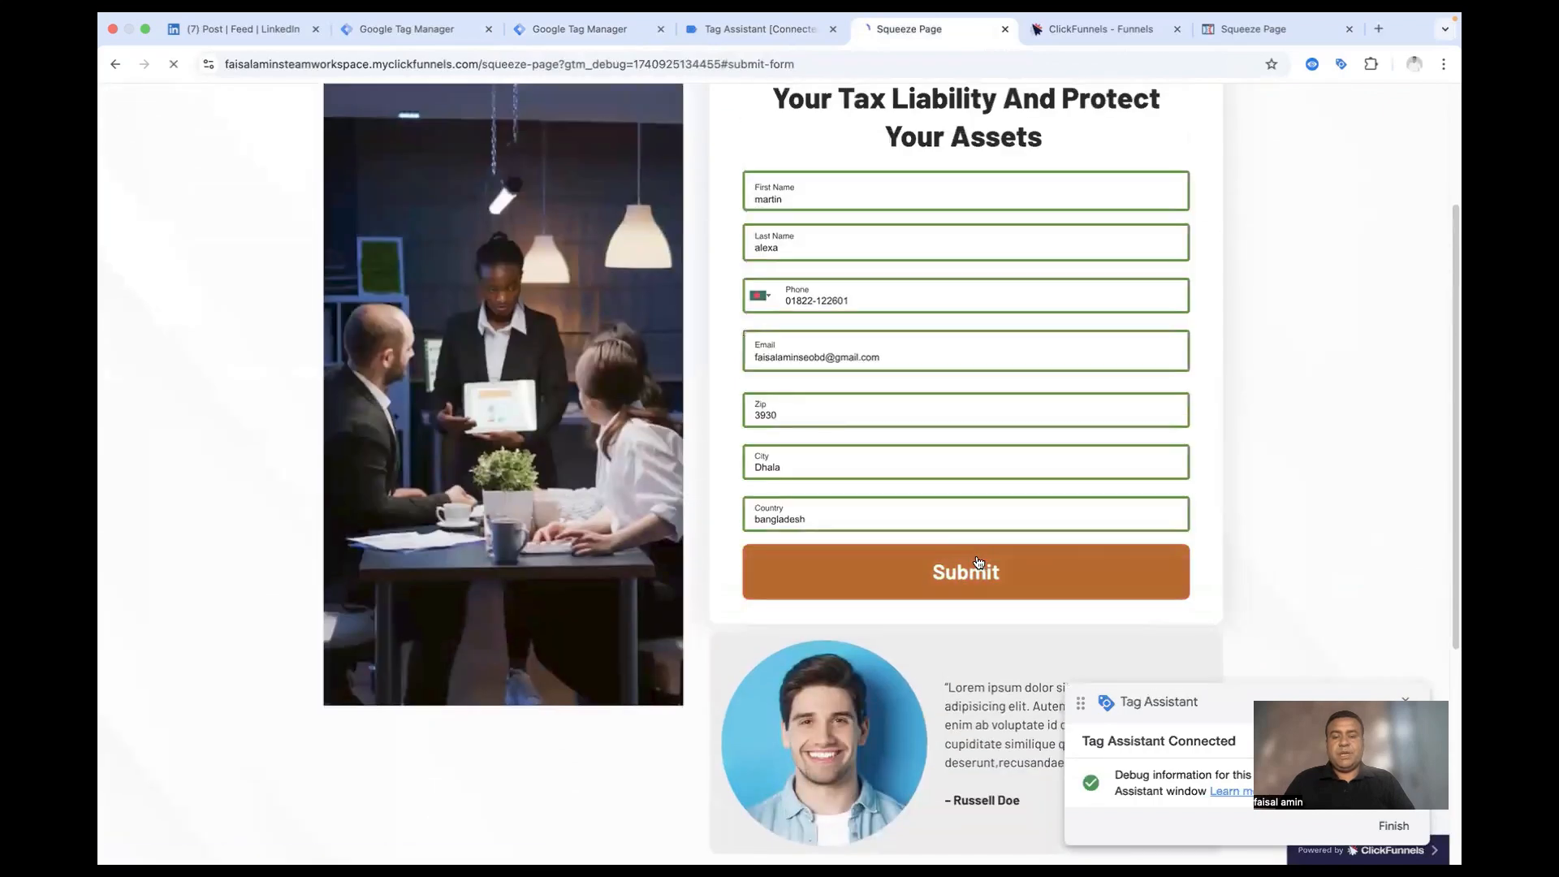
Step: Inspect the Thank You Page and examine its local storage entries for the submitted form fields
{"action": "right_click", "coordinate": [978, 562]}
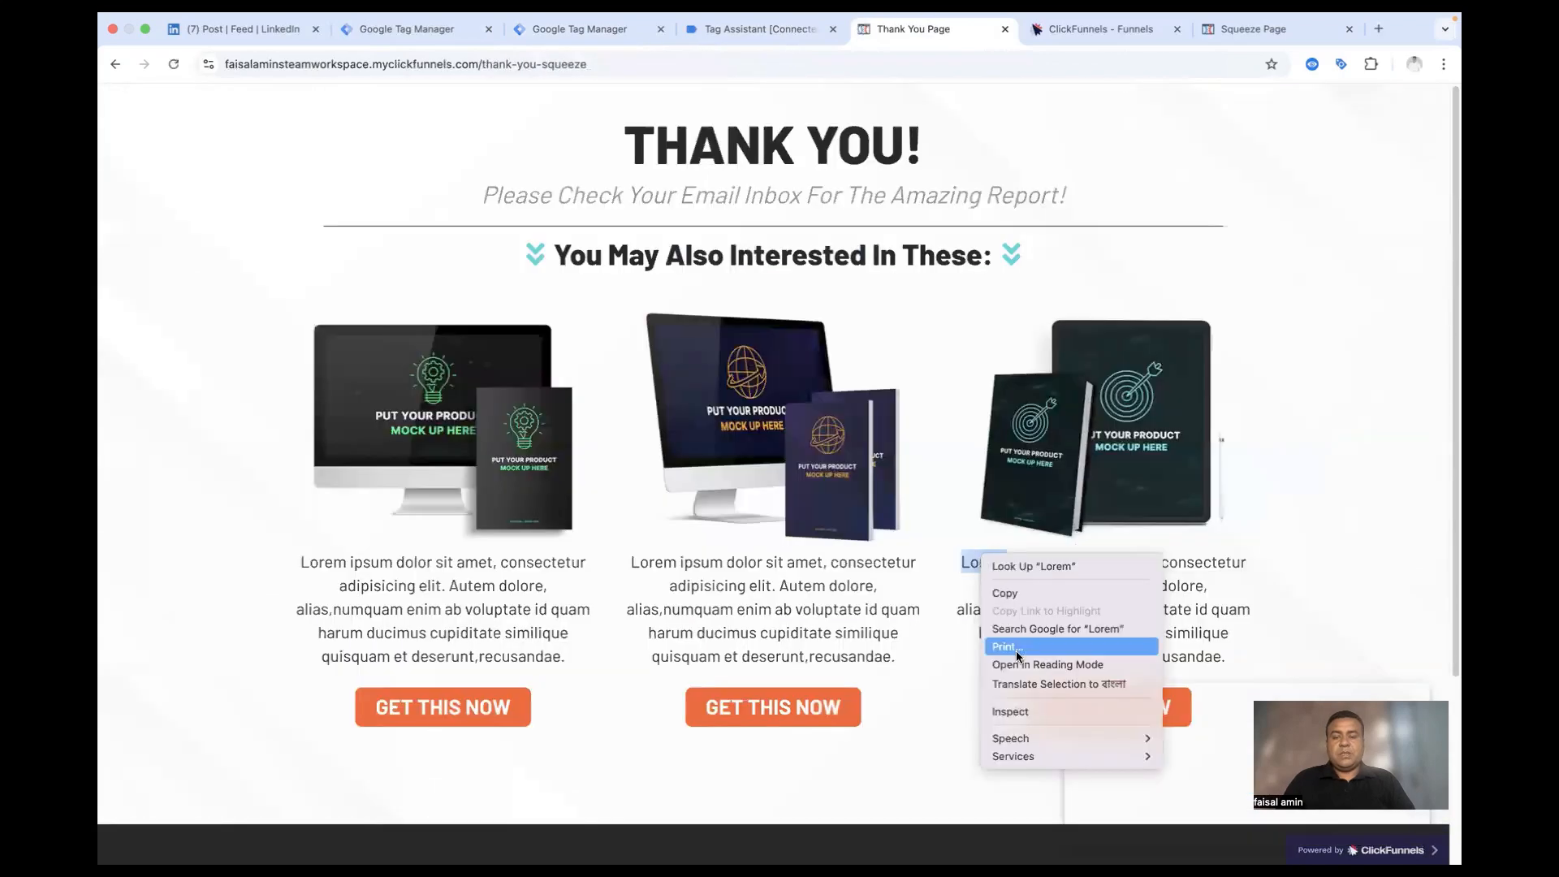
{"action": "left_click", "coordinate": [1012, 712]}
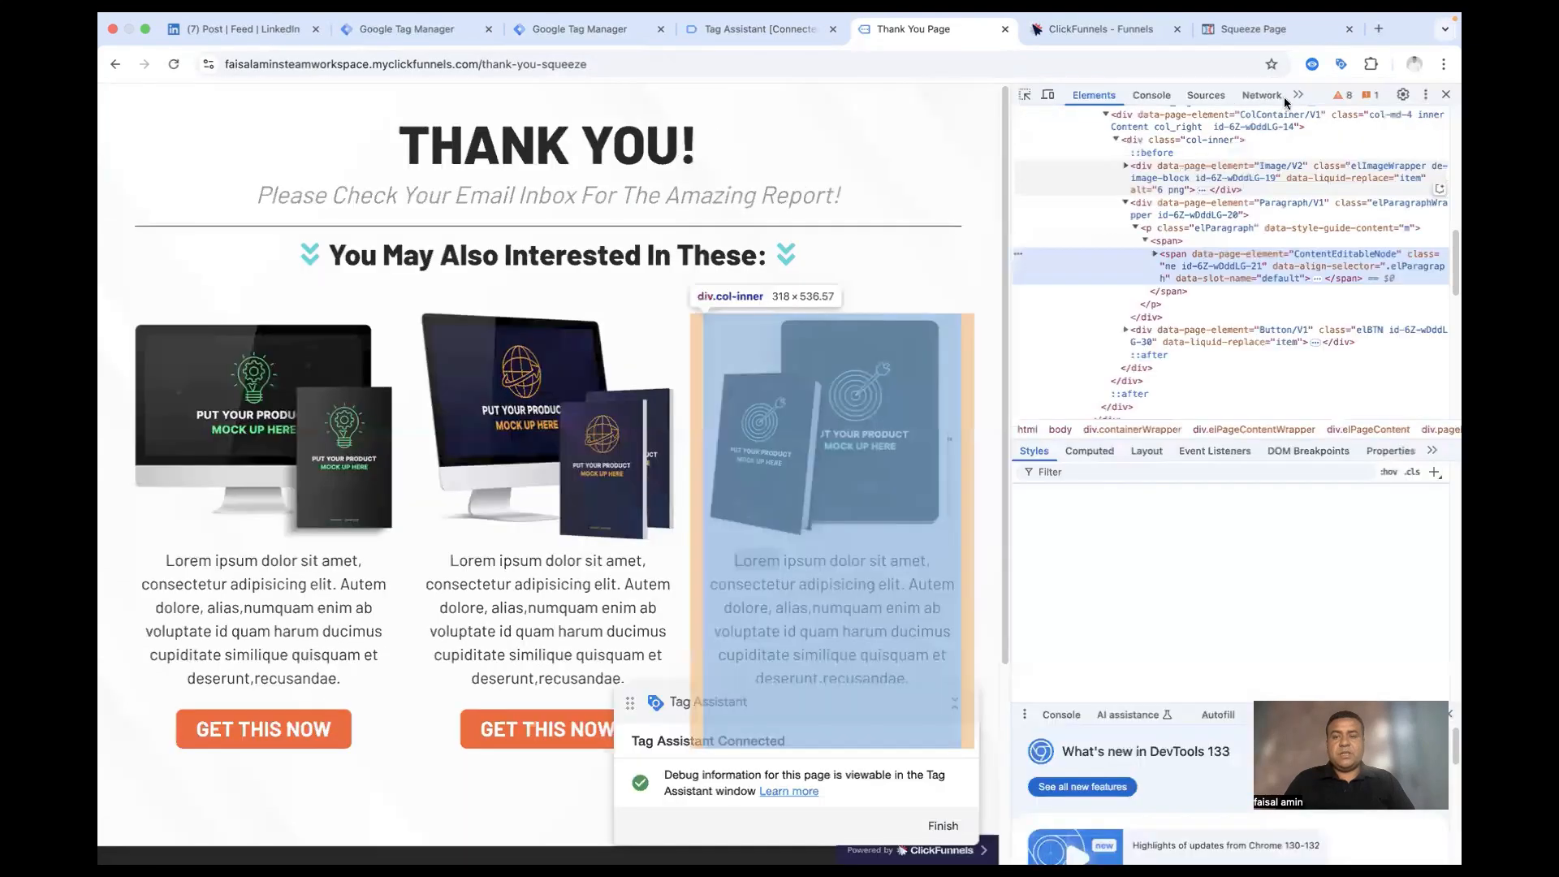
{"action": "left_click", "coordinate": [1281, 96]}
{"action": "left_click", "coordinate": [1297, 96]}
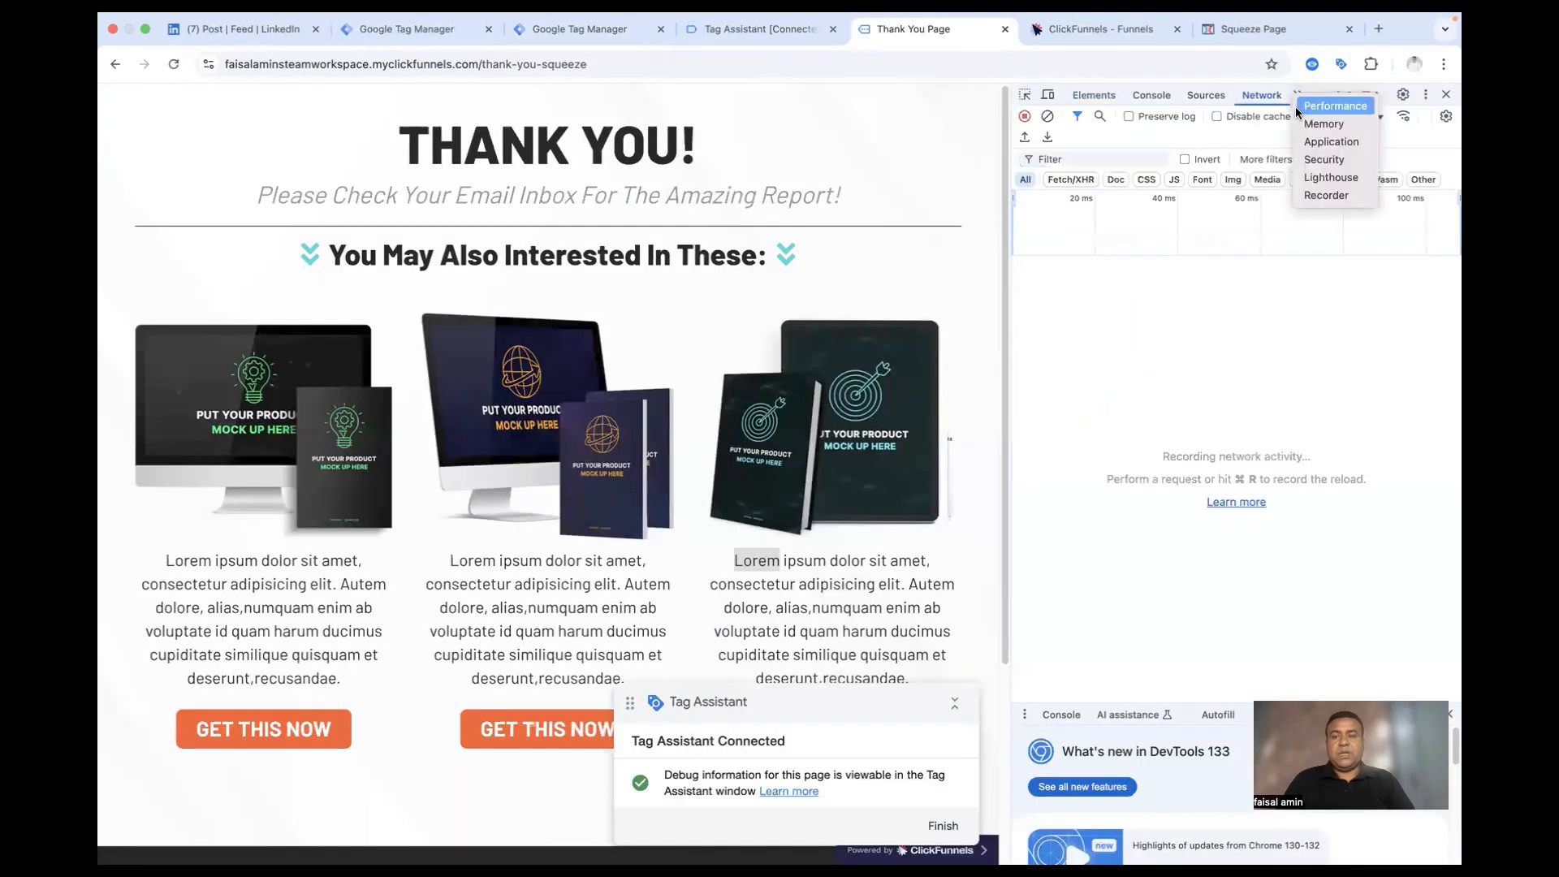
{"action": "left_click", "coordinate": [1330, 141]}
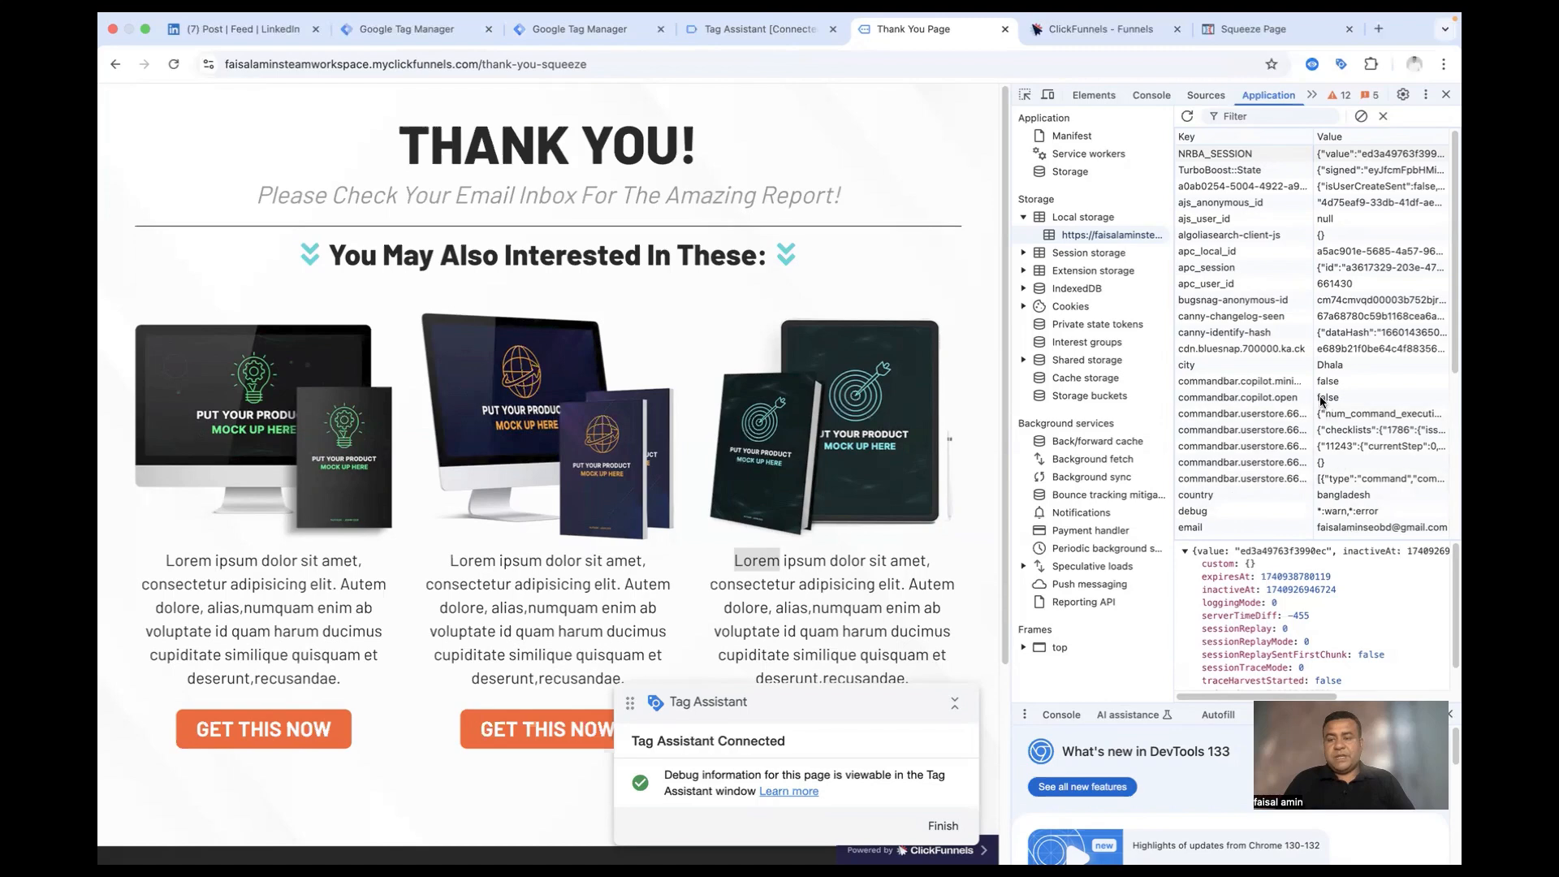
{"action": "scroll", "coordinate": [1232, 280], "scroll_direction": "down", "scroll_amount": 5}
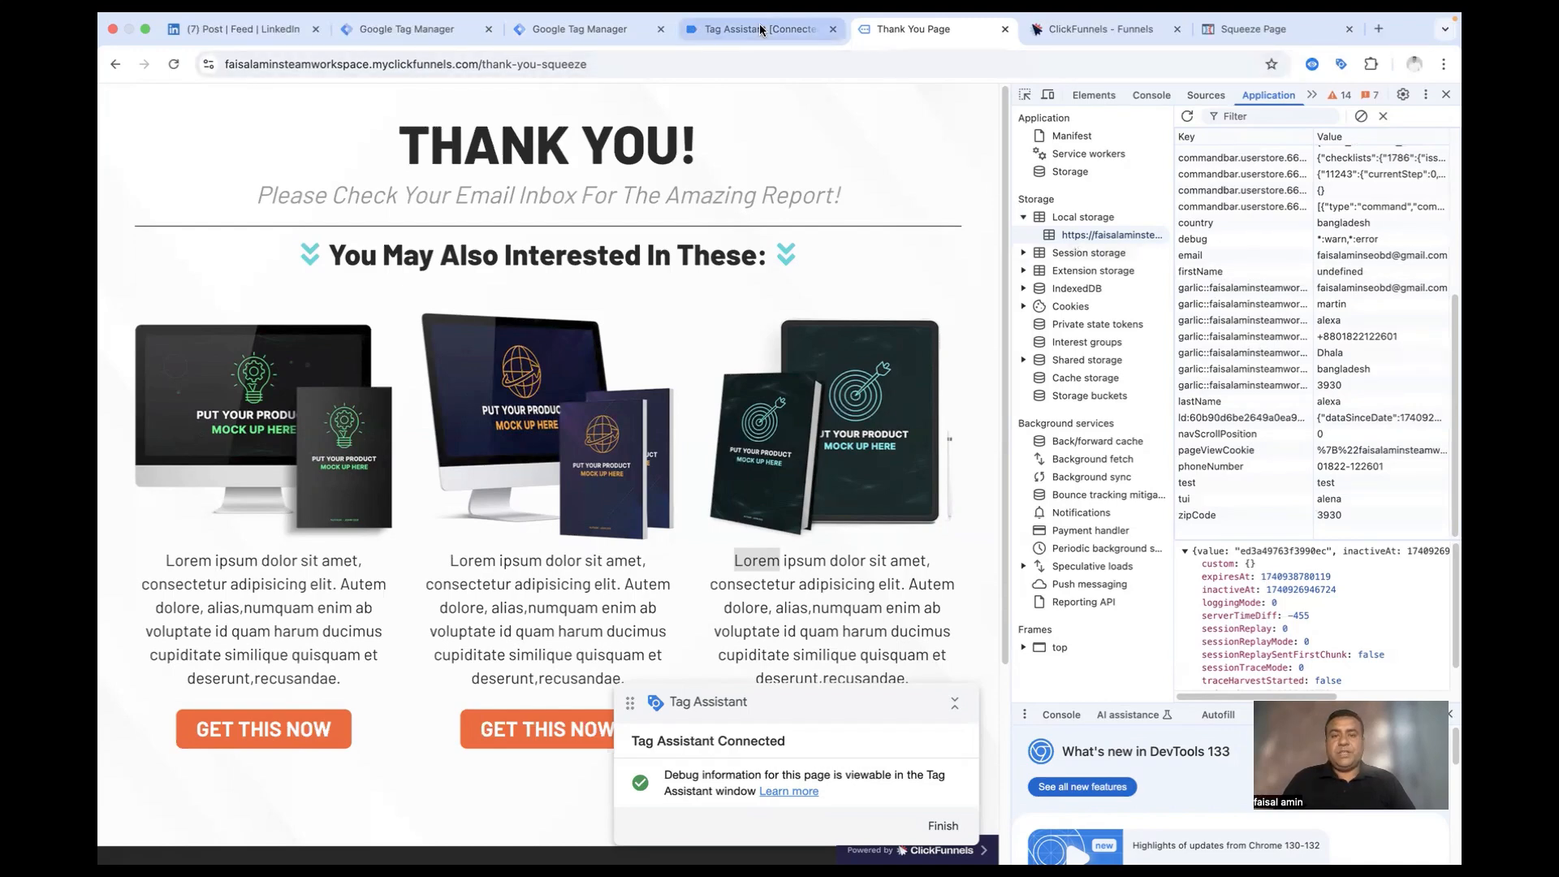
Step: Return to Google Tag Manager and create a new user-defined variable of type Custom JavaScript
{"action": "left_click", "coordinate": [607, 28]}
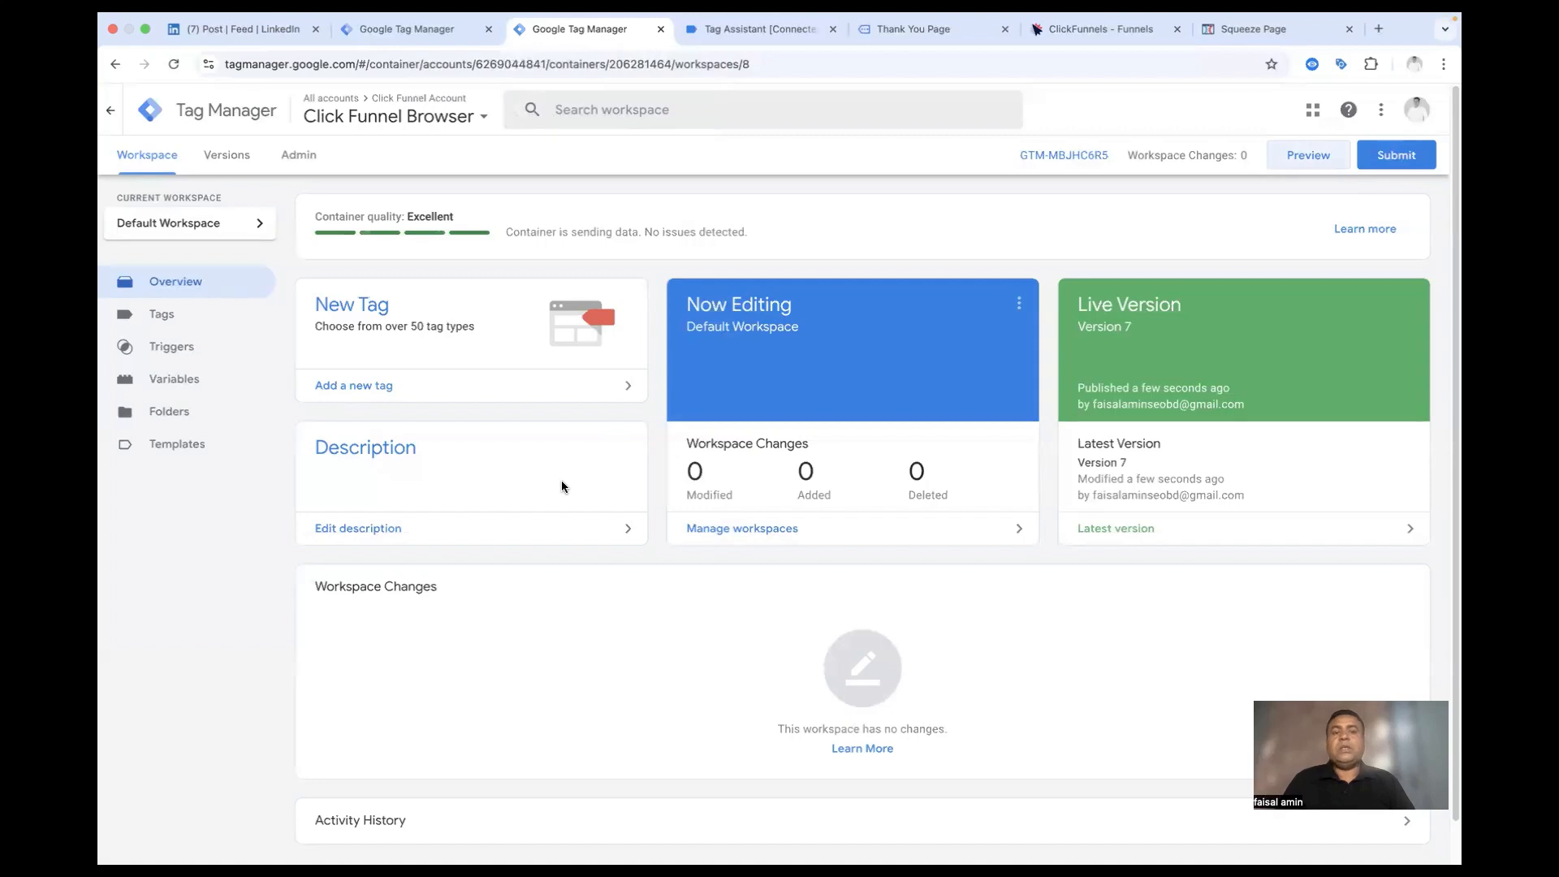
{"action": "left_click", "coordinate": [166, 380]}
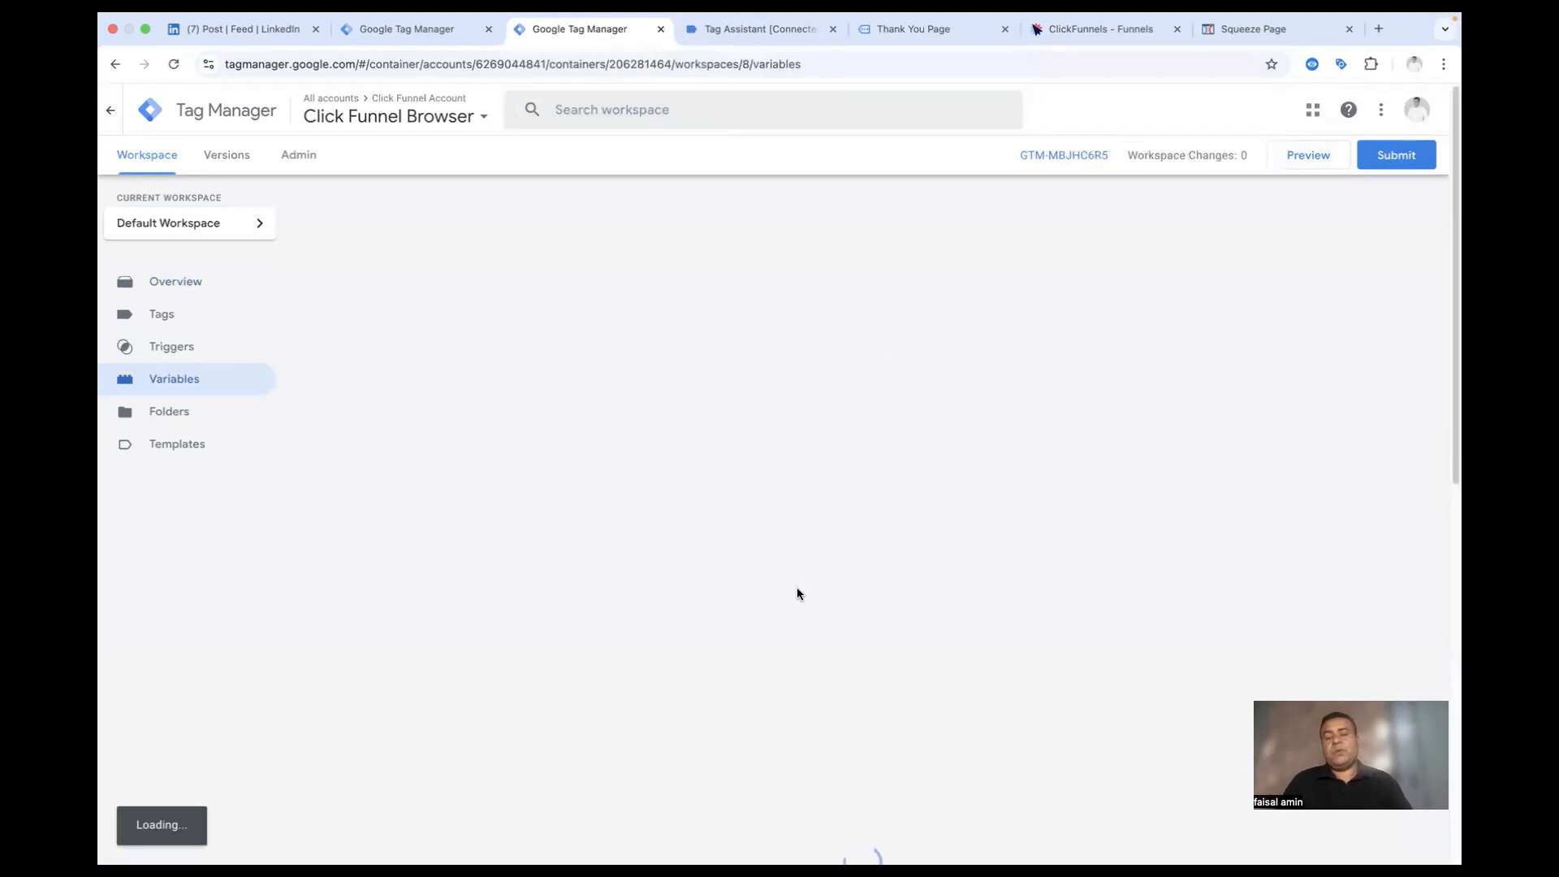
{"action": "scroll", "coordinate": [796, 587], "scroll_direction": "down", "scroll_amount": 9}
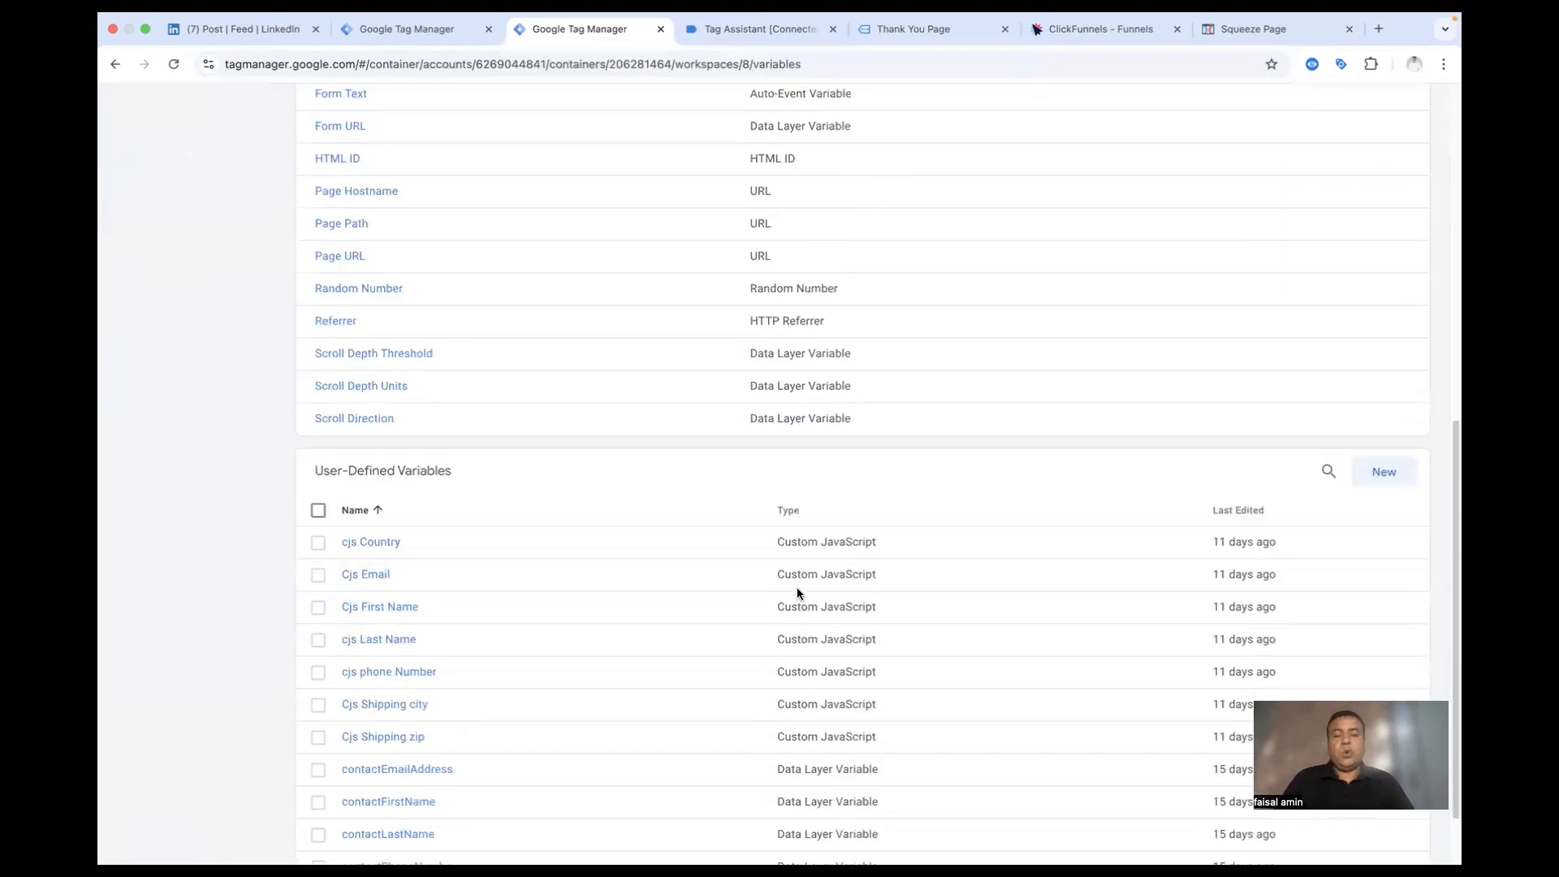
{"action": "left_click", "coordinate": [1374, 431]}
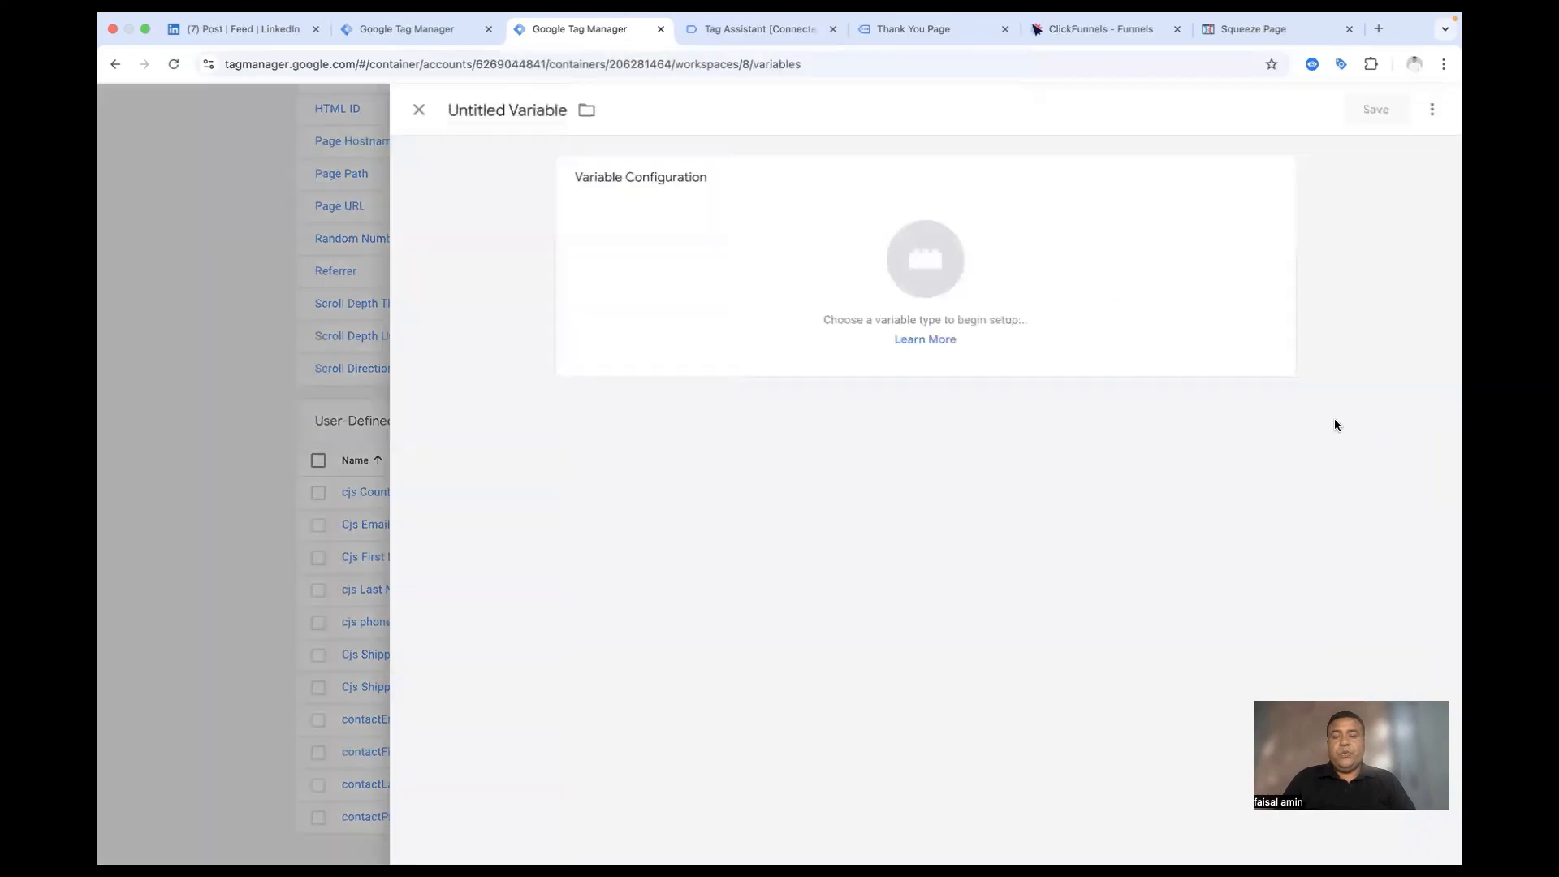
{"action": "left_click", "coordinate": [925, 257]}
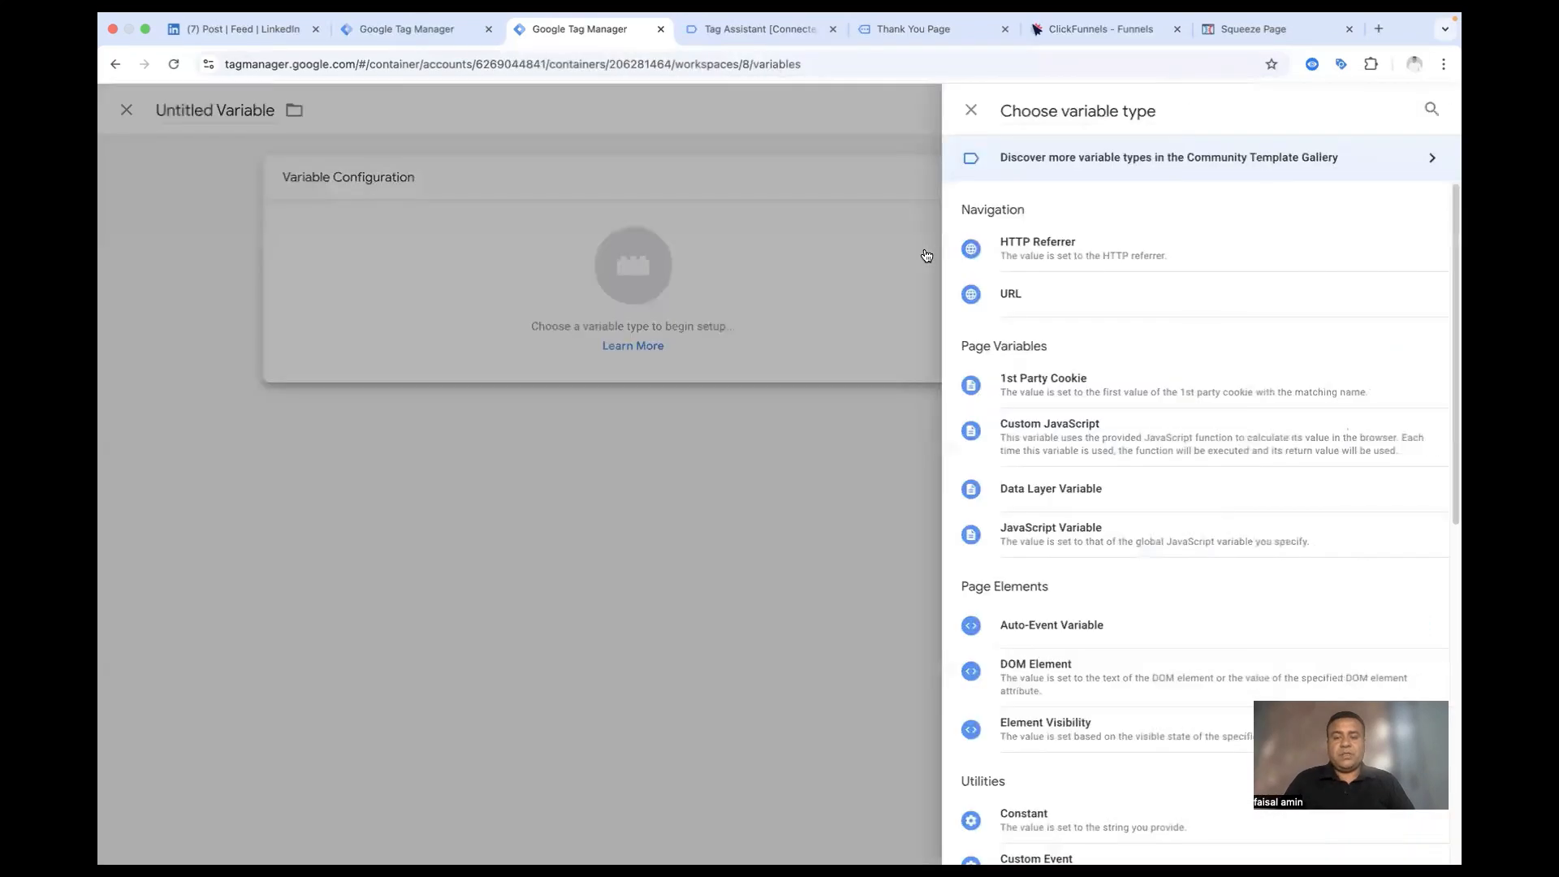
{"action": "left_click", "coordinate": [1049, 423]}
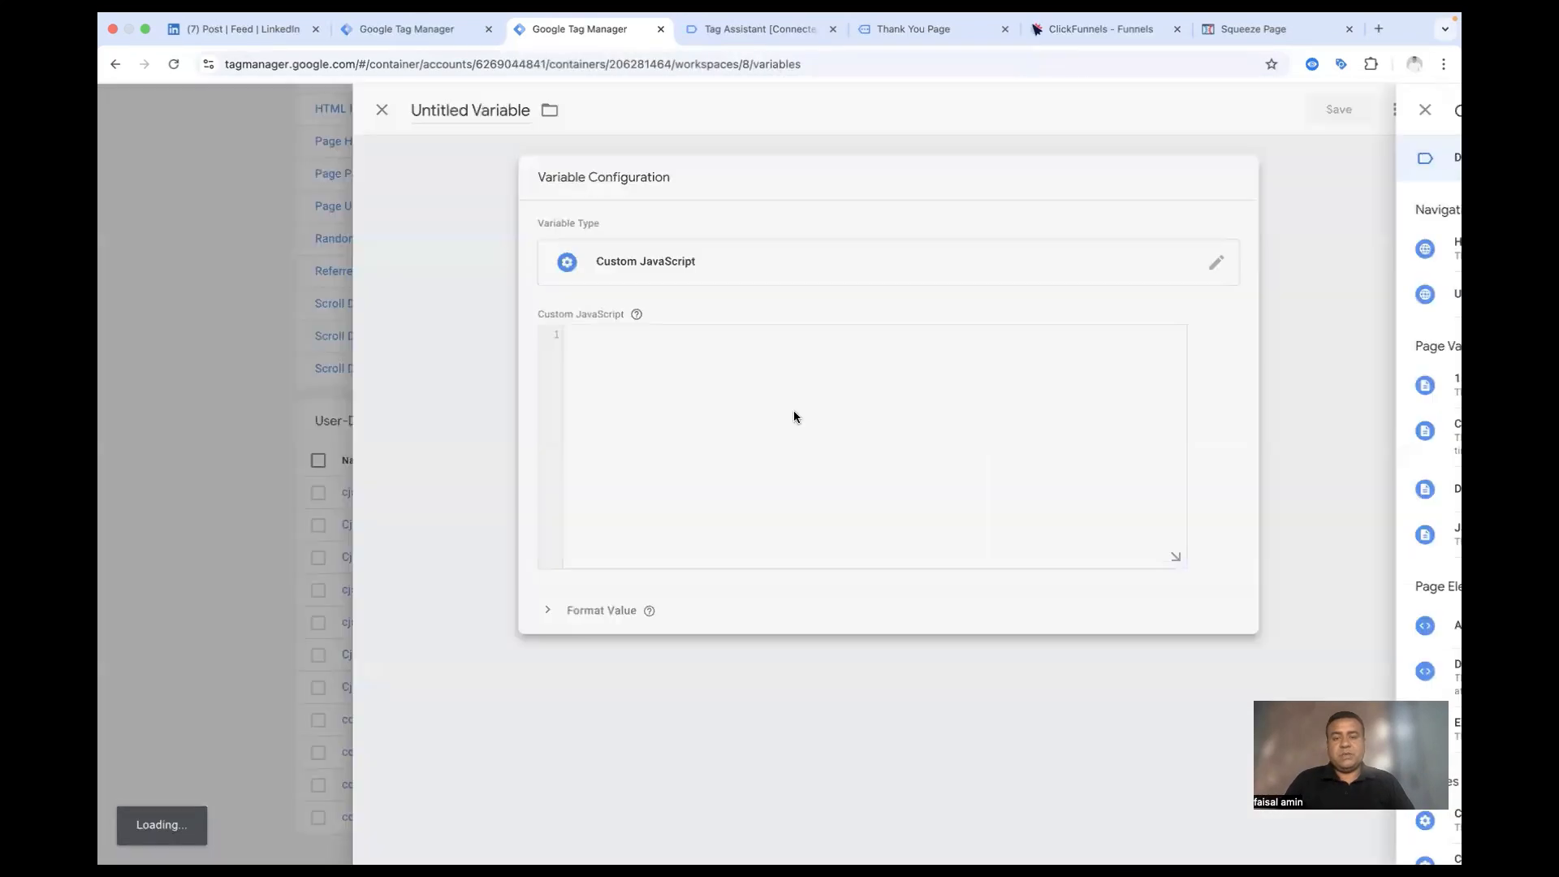
Step: Write the variable's function so it returns window.localStorage.getItem(''), leaving the key between the quotes empty
{"action": "left_click", "coordinate": [793, 417]}
{"action": "type", "text": "fucti"}
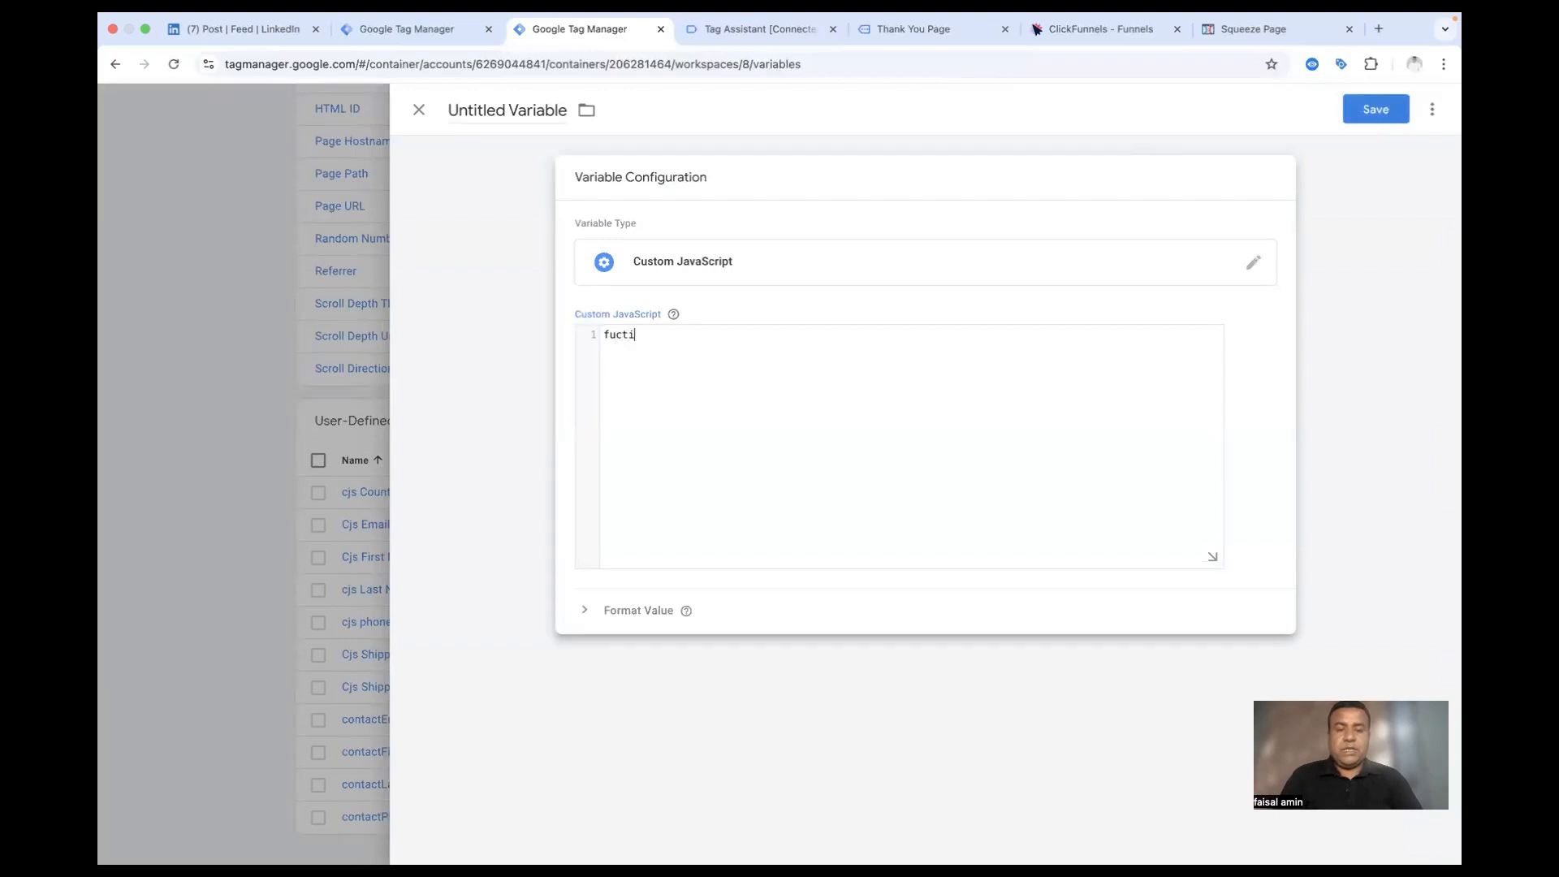
{"action": "type", "text": "on"}
{"action": "type", "text": "(){"}
{"action": "key", "text": "Return"}
{"action": "key", "text": "Return"}
{"action": "key", "text": "Return"}
{"action": "type", "text": "}"}
{"action": "key", "text": "Up"}
{"action": "key", "text": "Up"}
{"action": "type", "text": "retur"}
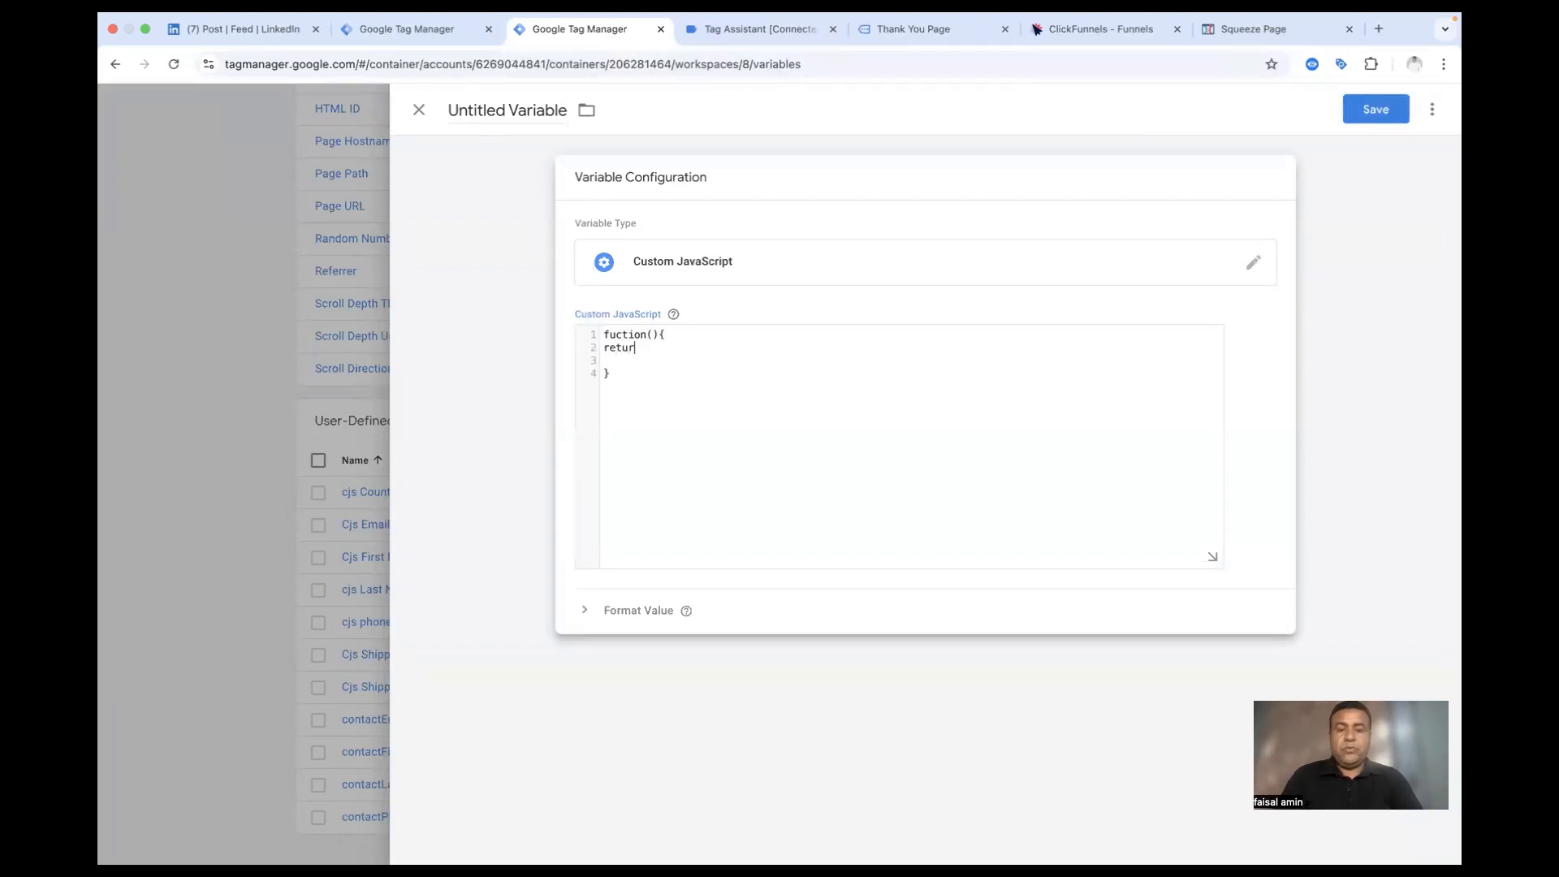
{"action": "type", "text": "n window.localStorage"}
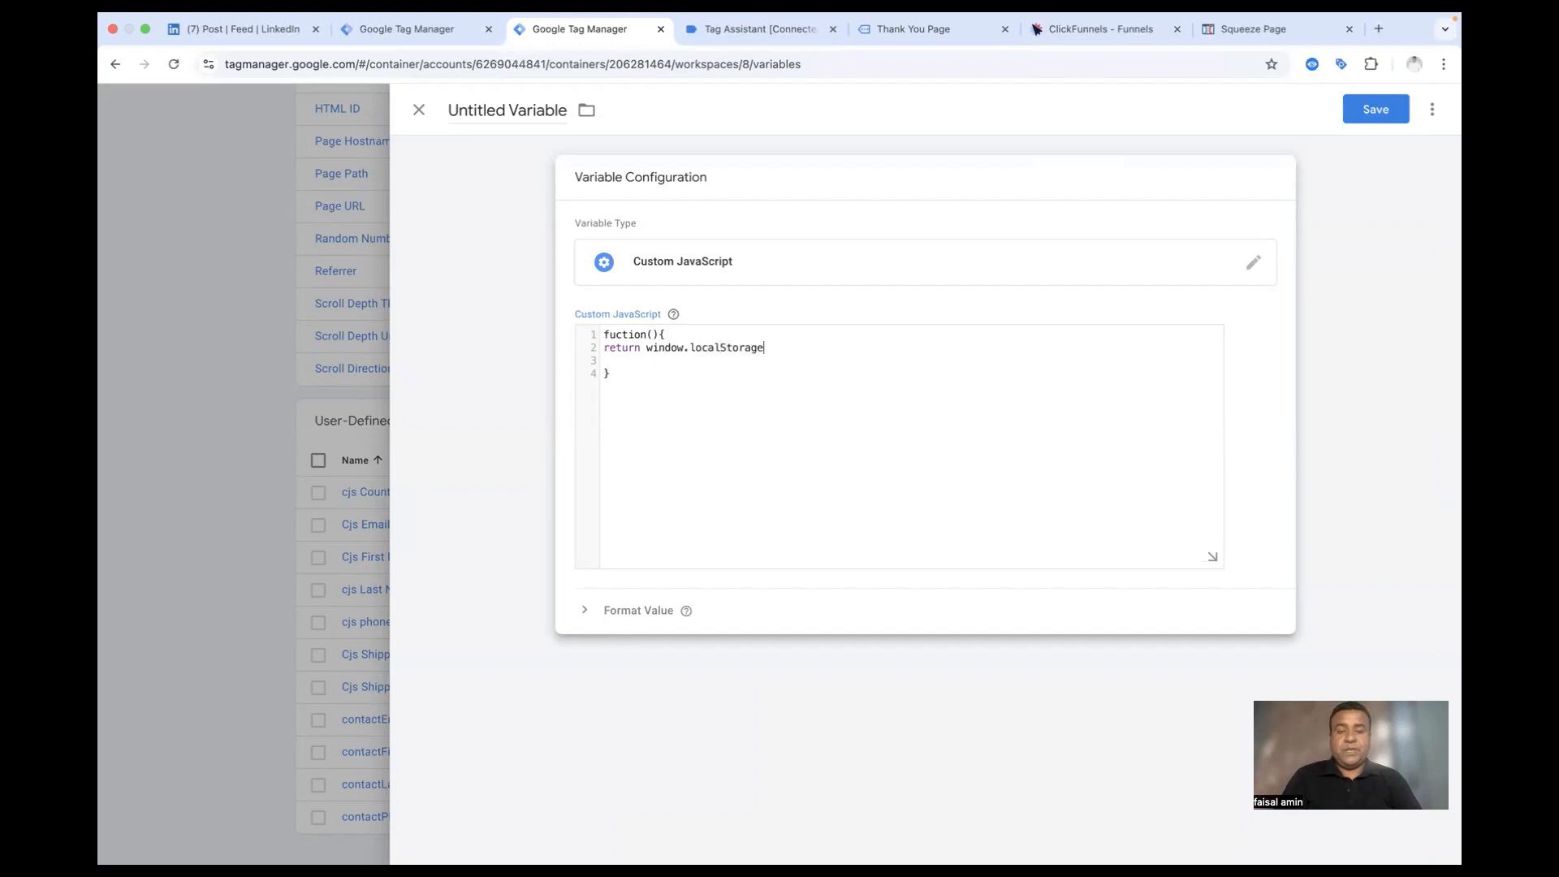
{"action": "type", "text": ".getIt"}
{"action": "type", "text": "em('"}
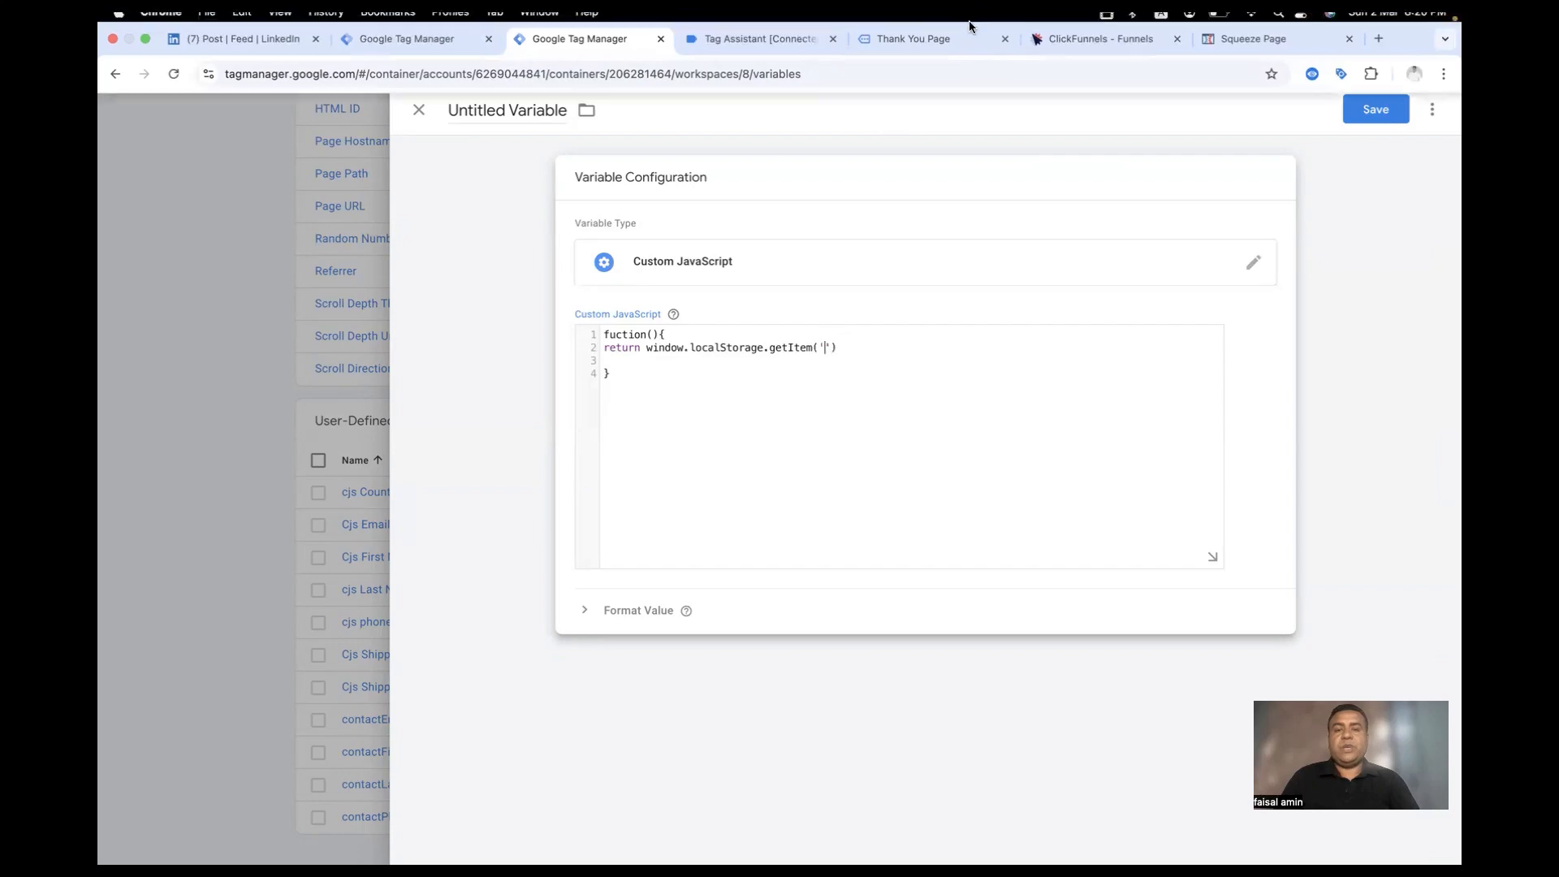
Step: Copy the firstName key from the Thank You Page's local storage and insert it as the getItem key in the variable's code
{"action": "left_click", "coordinate": [932, 50]}
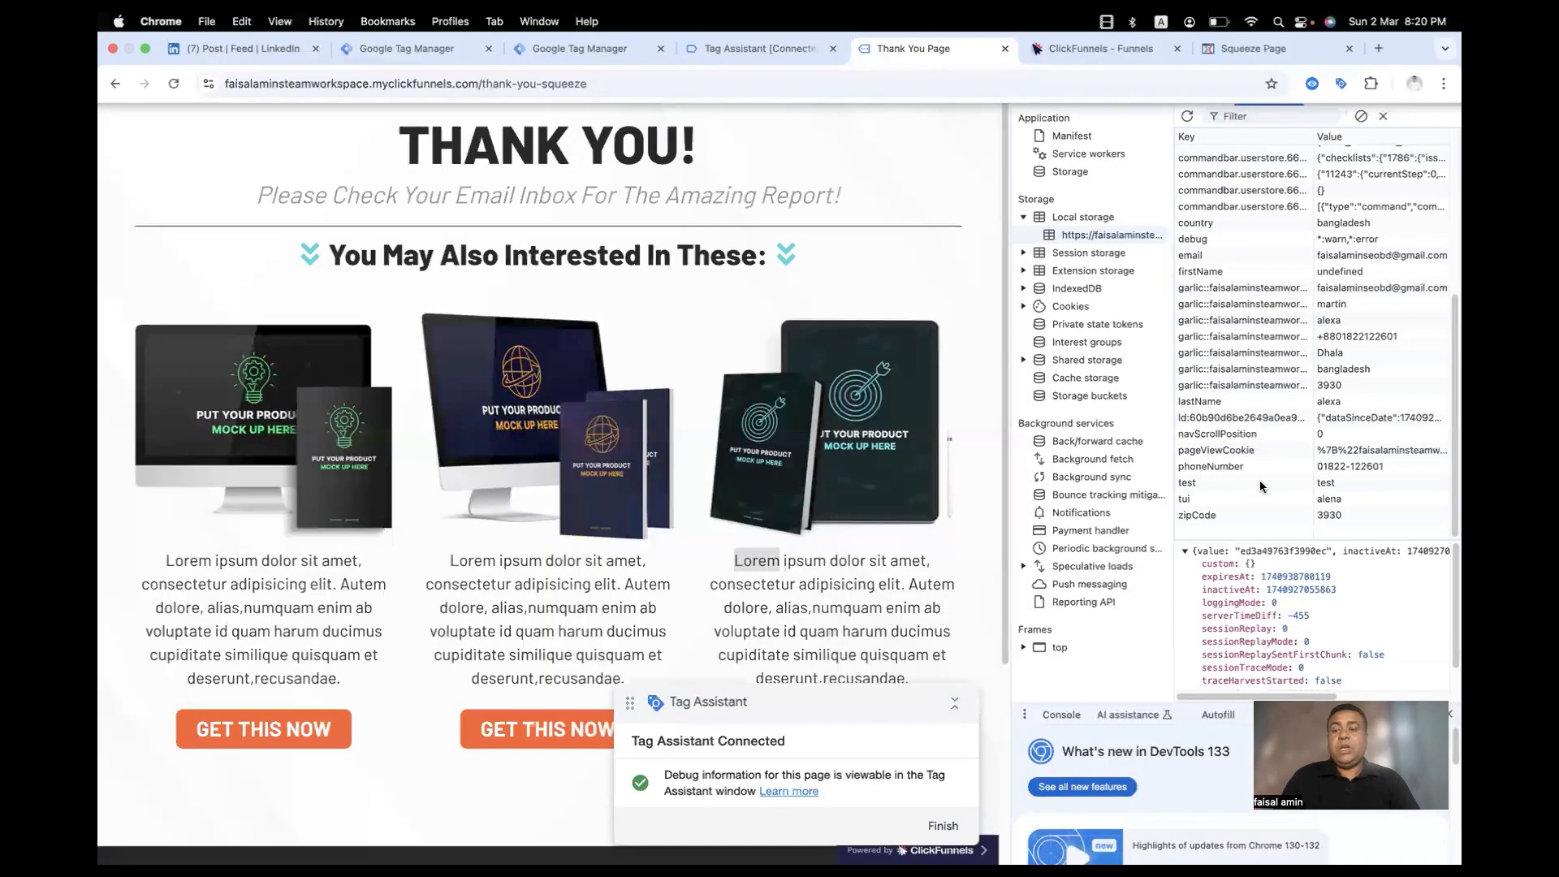
{"action": "scroll", "coordinate": [1250, 469], "scroll_direction": "up", "scroll_amount": 1}
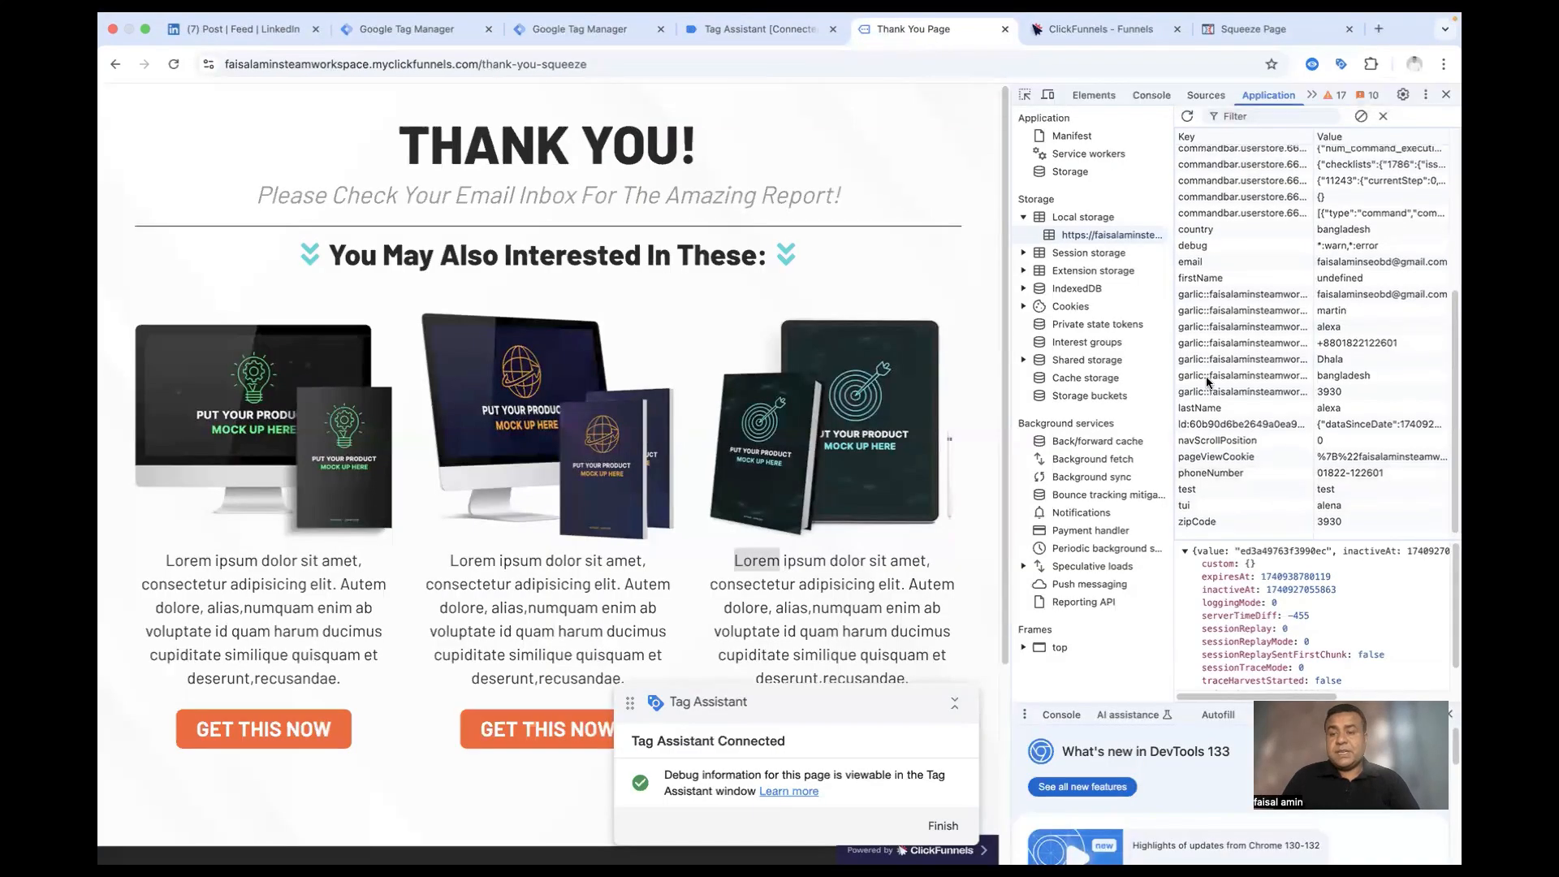
{"action": "double_click", "coordinate": [1212, 280]}
{"action": "key", "text": "super+c"}
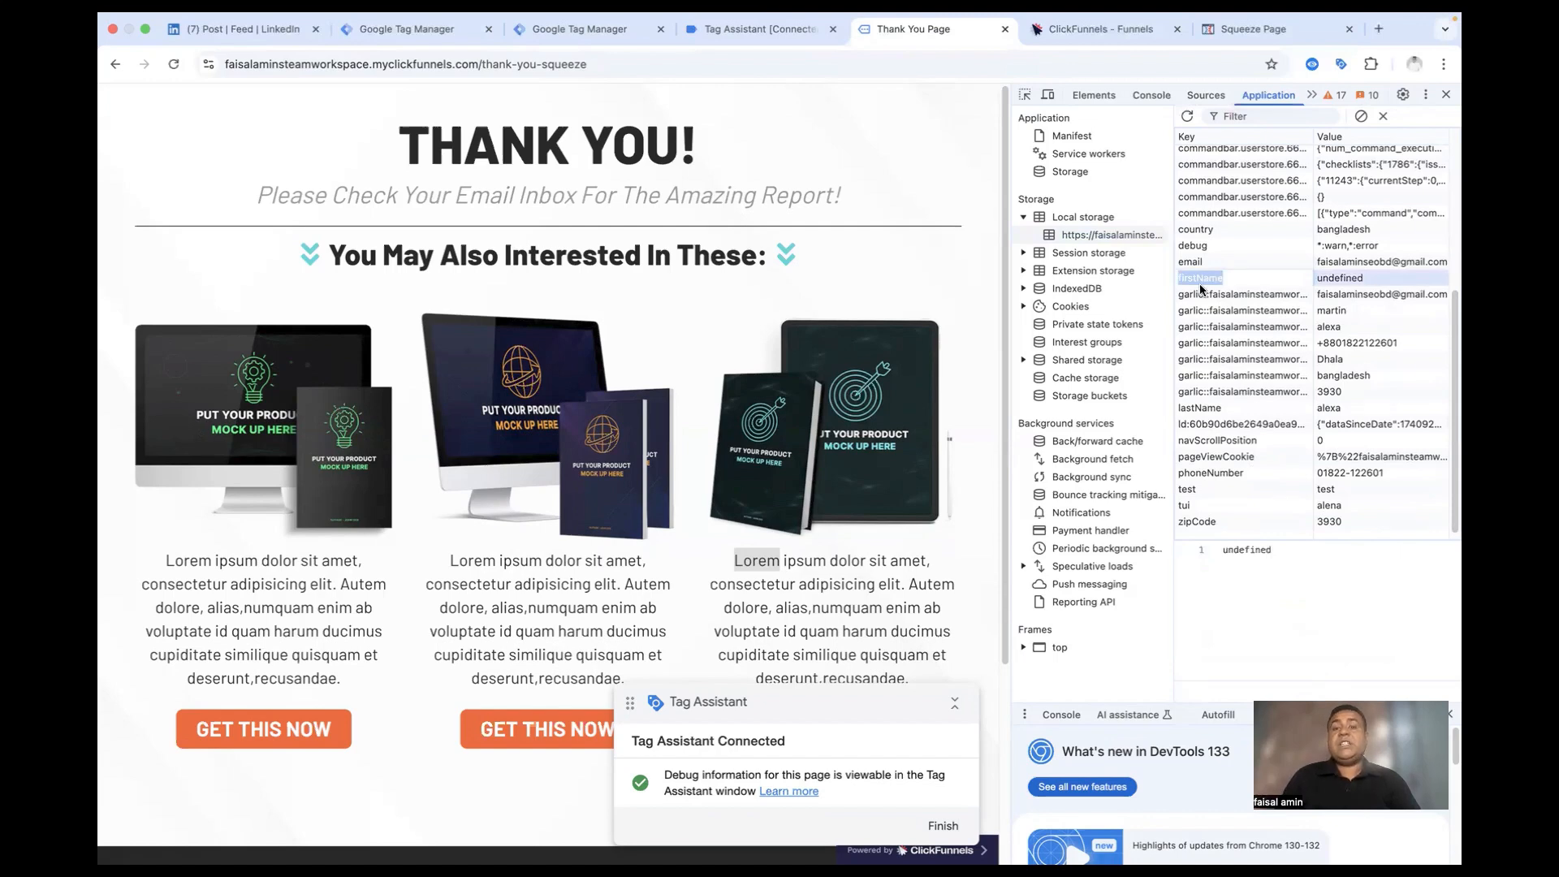
{"action": "left_click", "coordinate": [580, 28]}
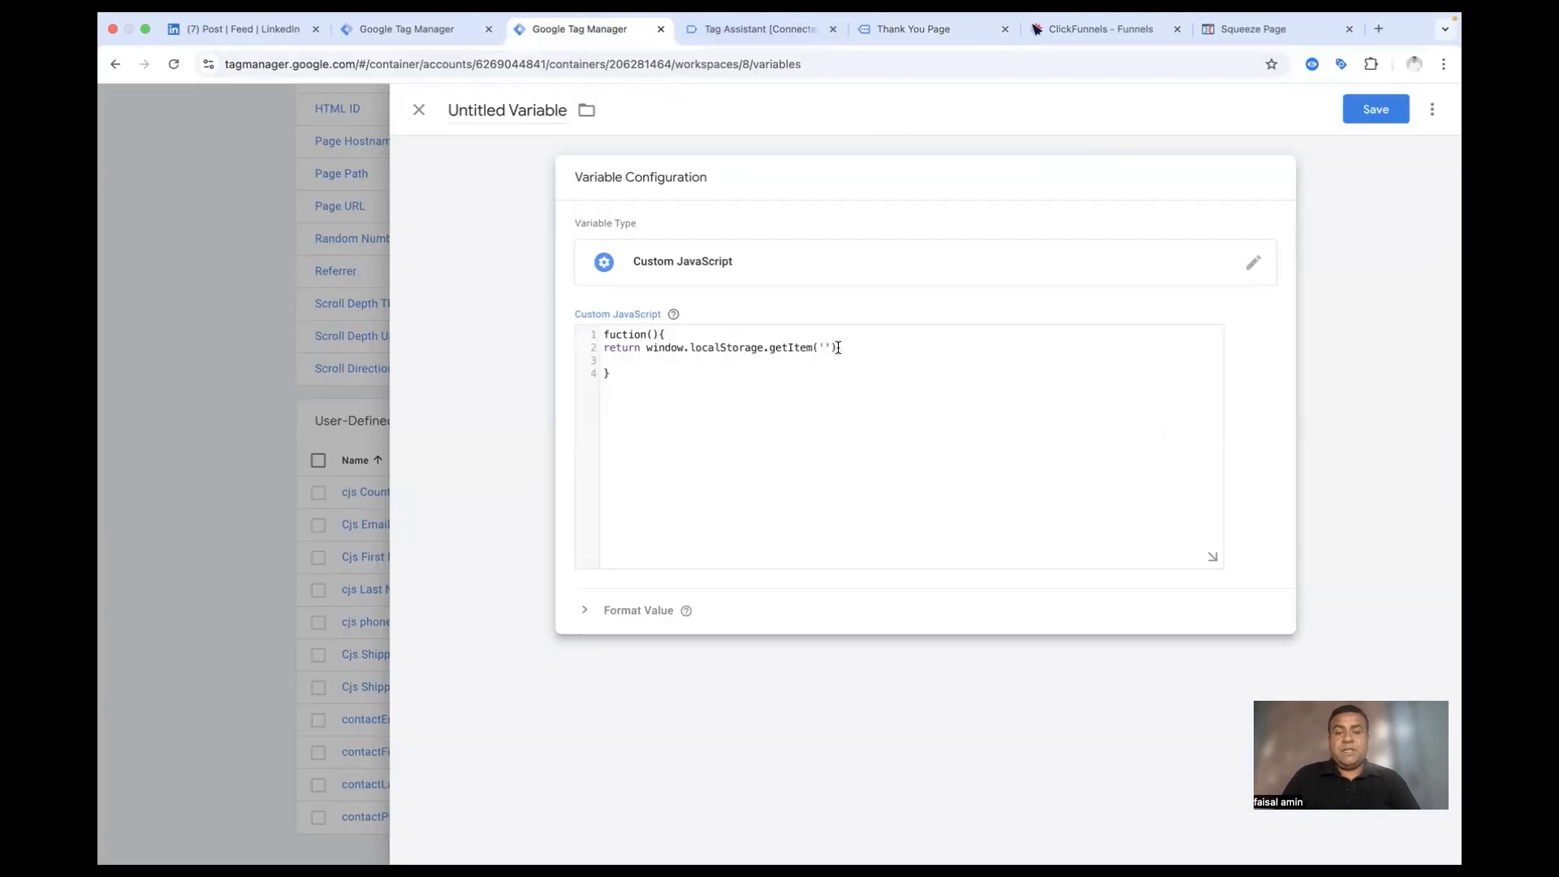
{"action": "key", "text": "super+v"}
Step: Name the variable "Get - firstName", correct the misspelled function keyword in its code, and save it
{"action": "left_click", "coordinate": [500, 111]}
{"action": "type", "text": "Ge"}
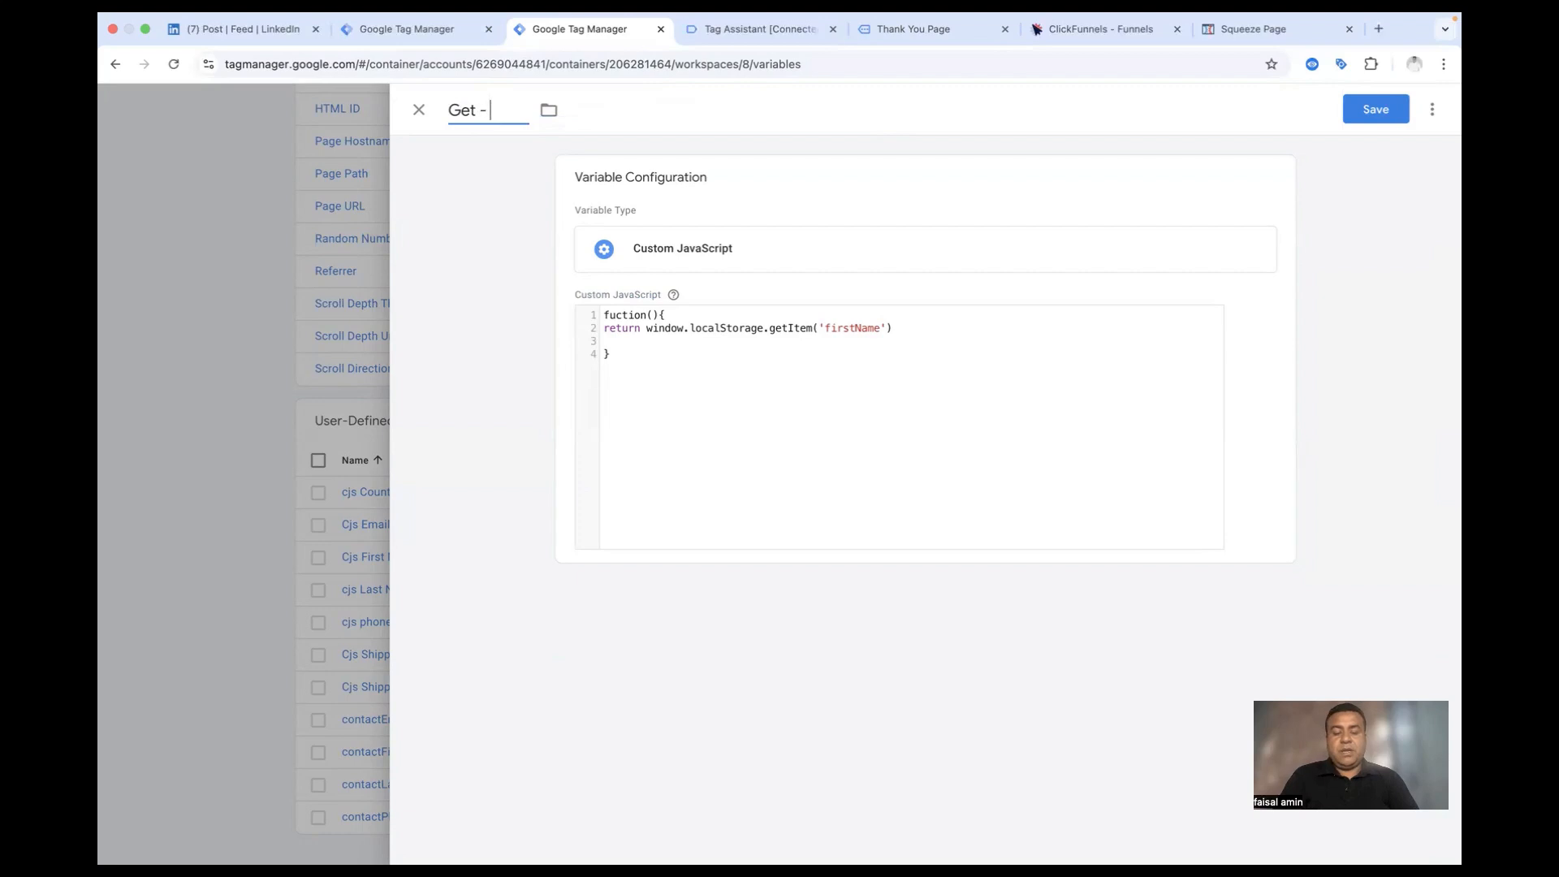
{"action": "type", "text": "t -"}
{"action": "key", "text": "super+v"}
{"action": "left_click", "coordinate": [1372, 111]}
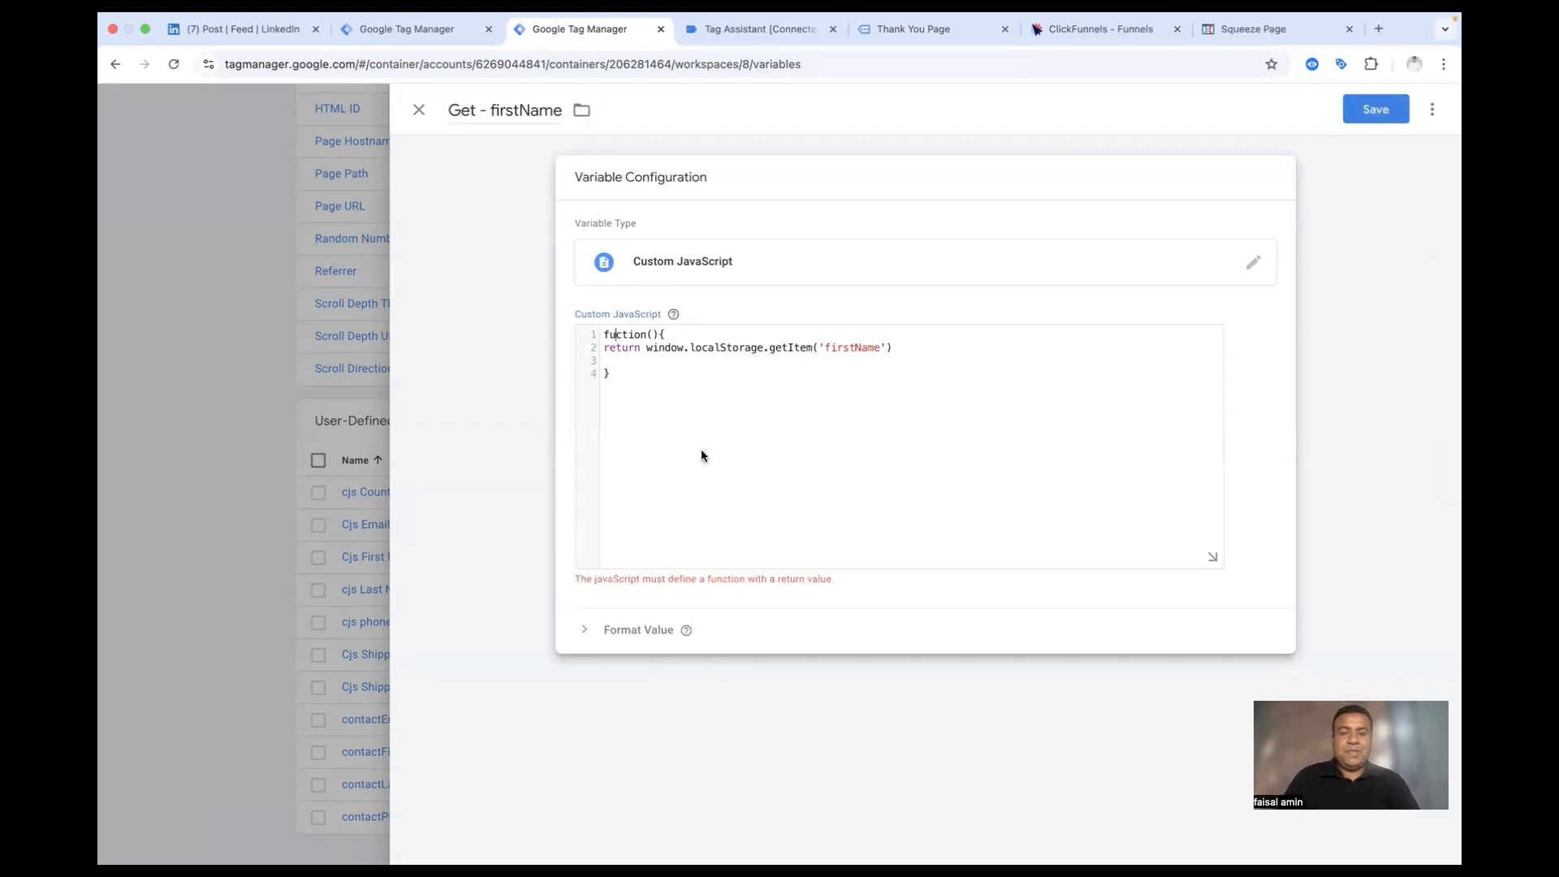
{"action": "type", "text": "n"}
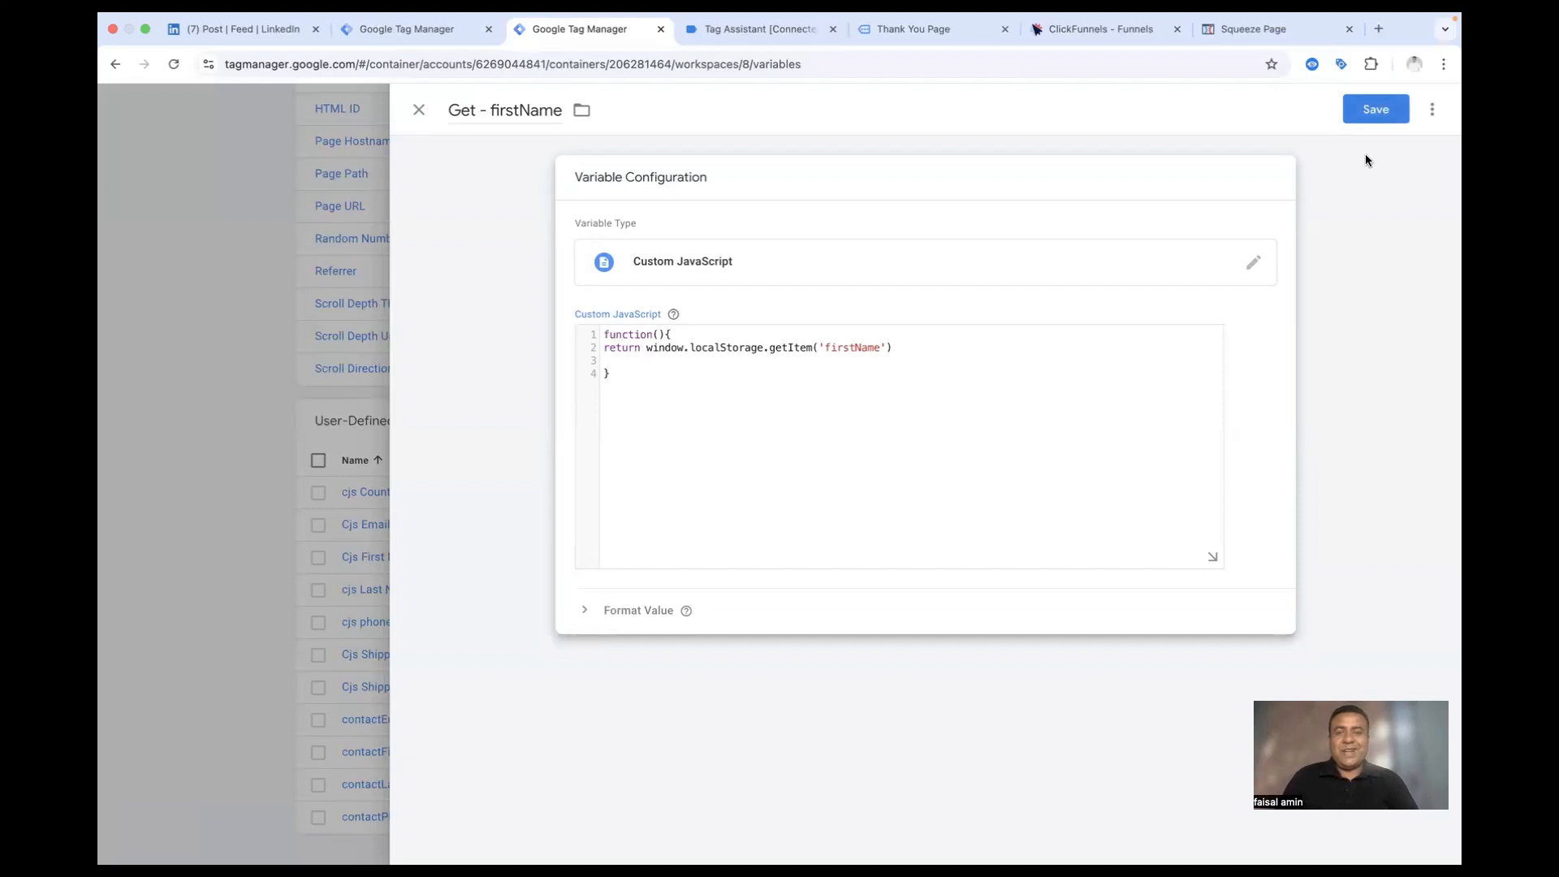
{"action": "left_click", "coordinate": [1372, 111]}
Step: Duplicate the "Get - firstName" variable and remove the "Copy of" prefix from the duplicate's name
{"action": "left_click", "coordinate": [1376, 419]}
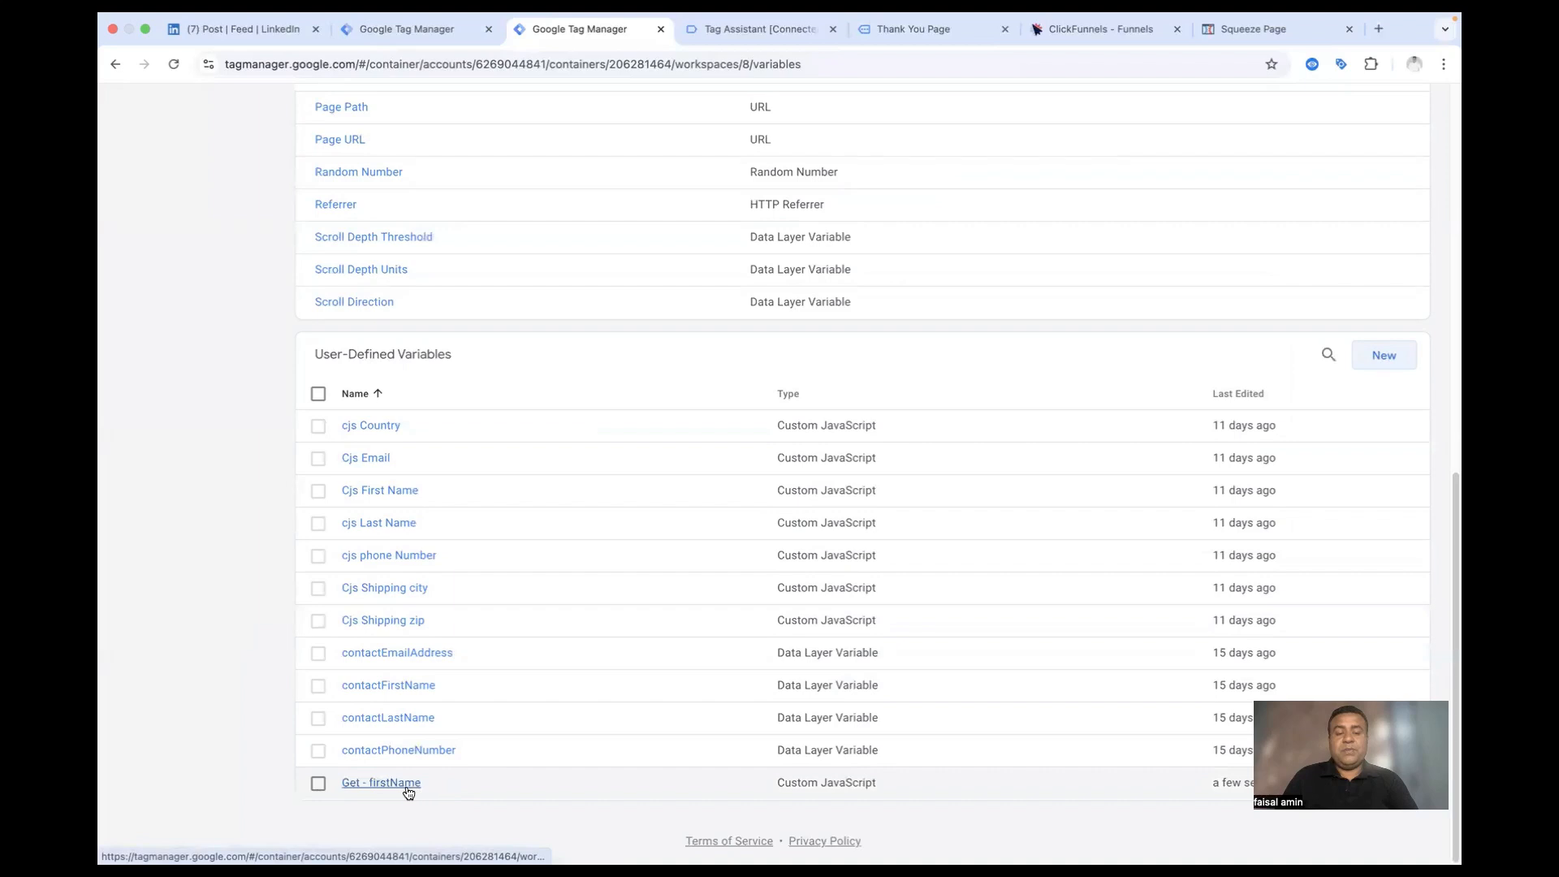
{"action": "left_click", "coordinate": [408, 791]}
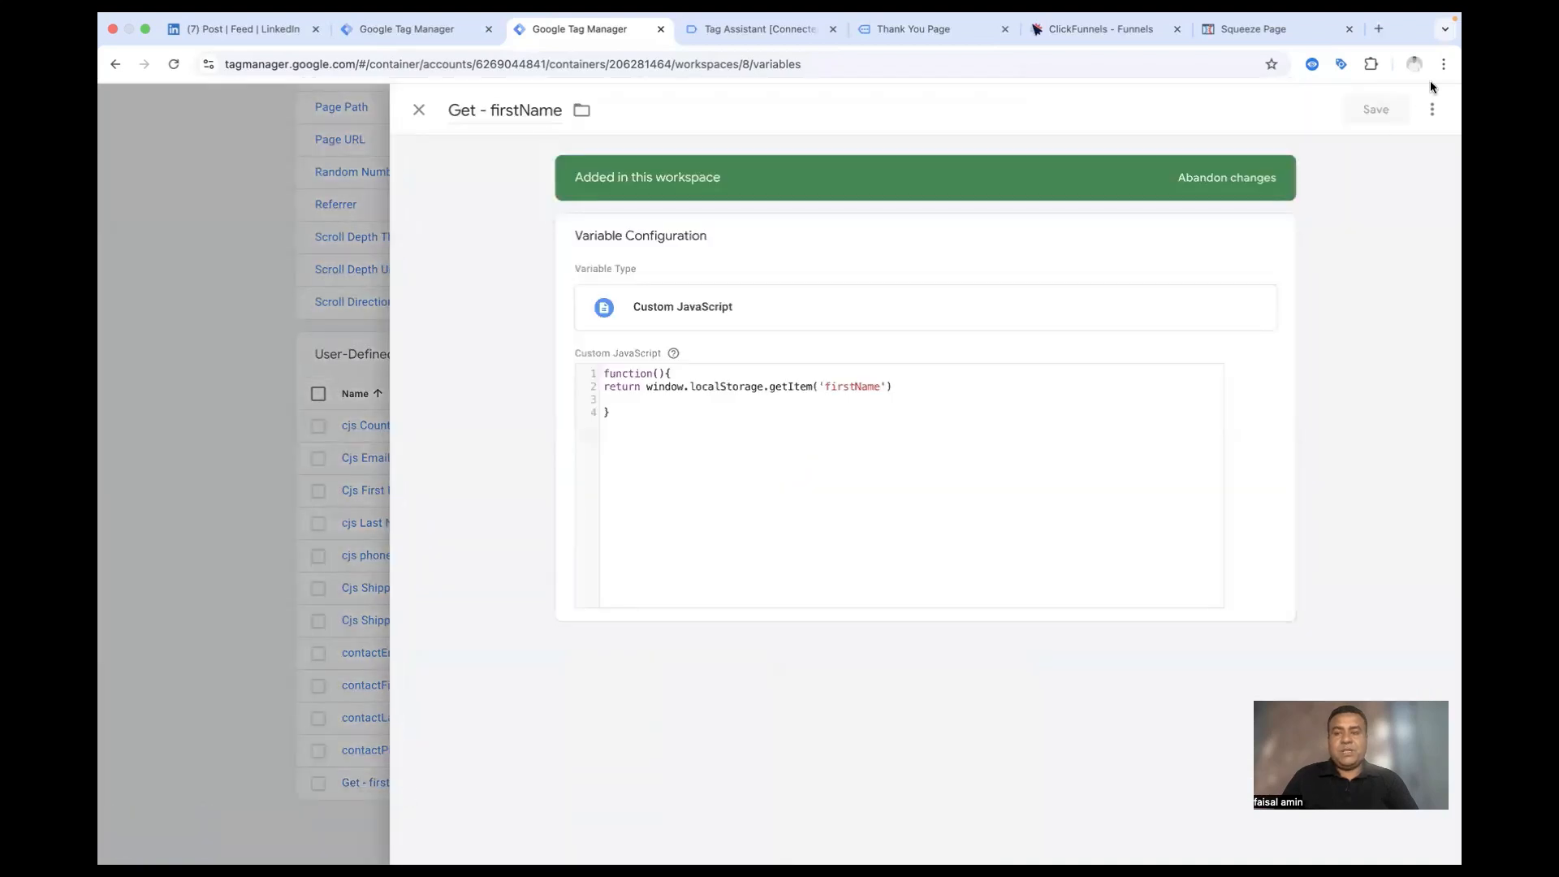
{"action": "left_click", "coordinate": [1431, 113]}
{"action": "left_click", "coordinate": [1409, 146]}
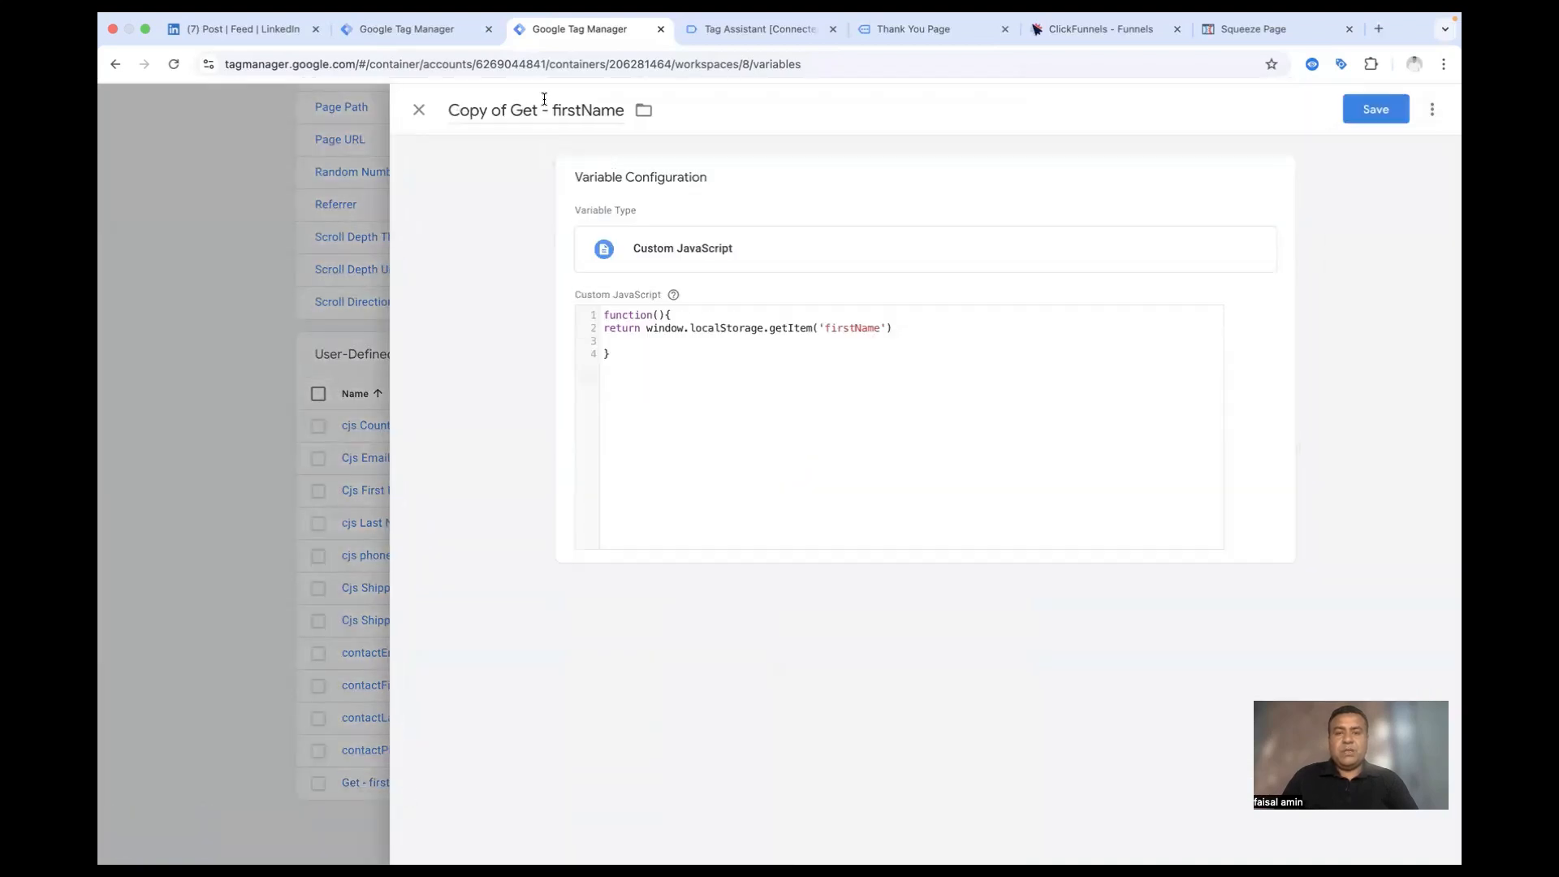
{"action": "left_click_drag", "start_coordinate": [510, 114], "coordinate": [448, 111]}
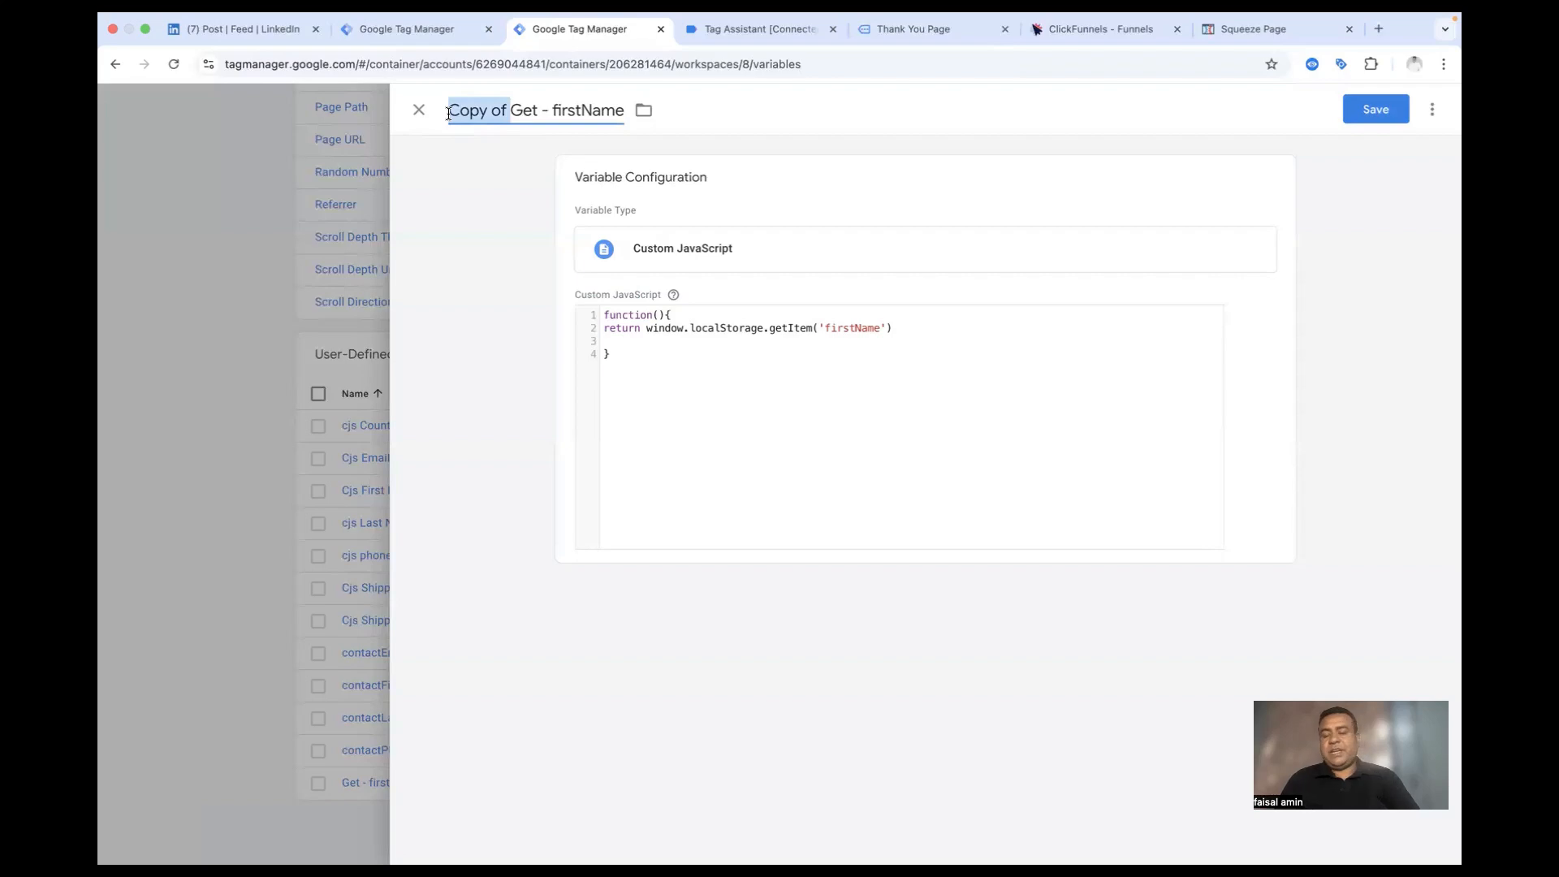
{"action": "key", "text": "BackSpace"}
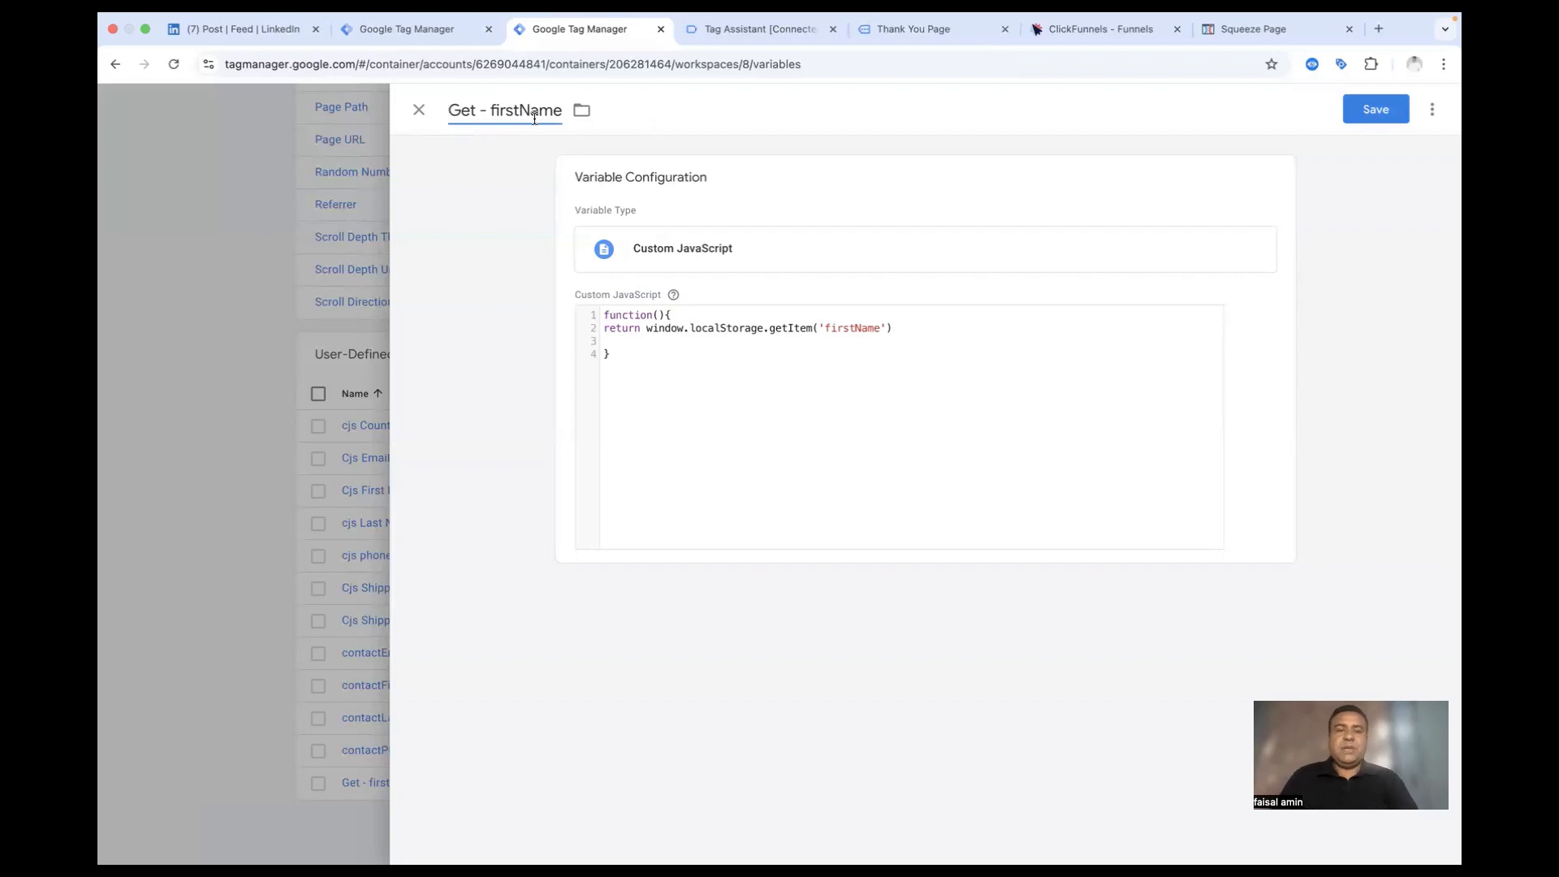
Step: Copy the lastName key from the Thank You Page's local storage
{"action": "left_click", "coordinate": [948, 27]}
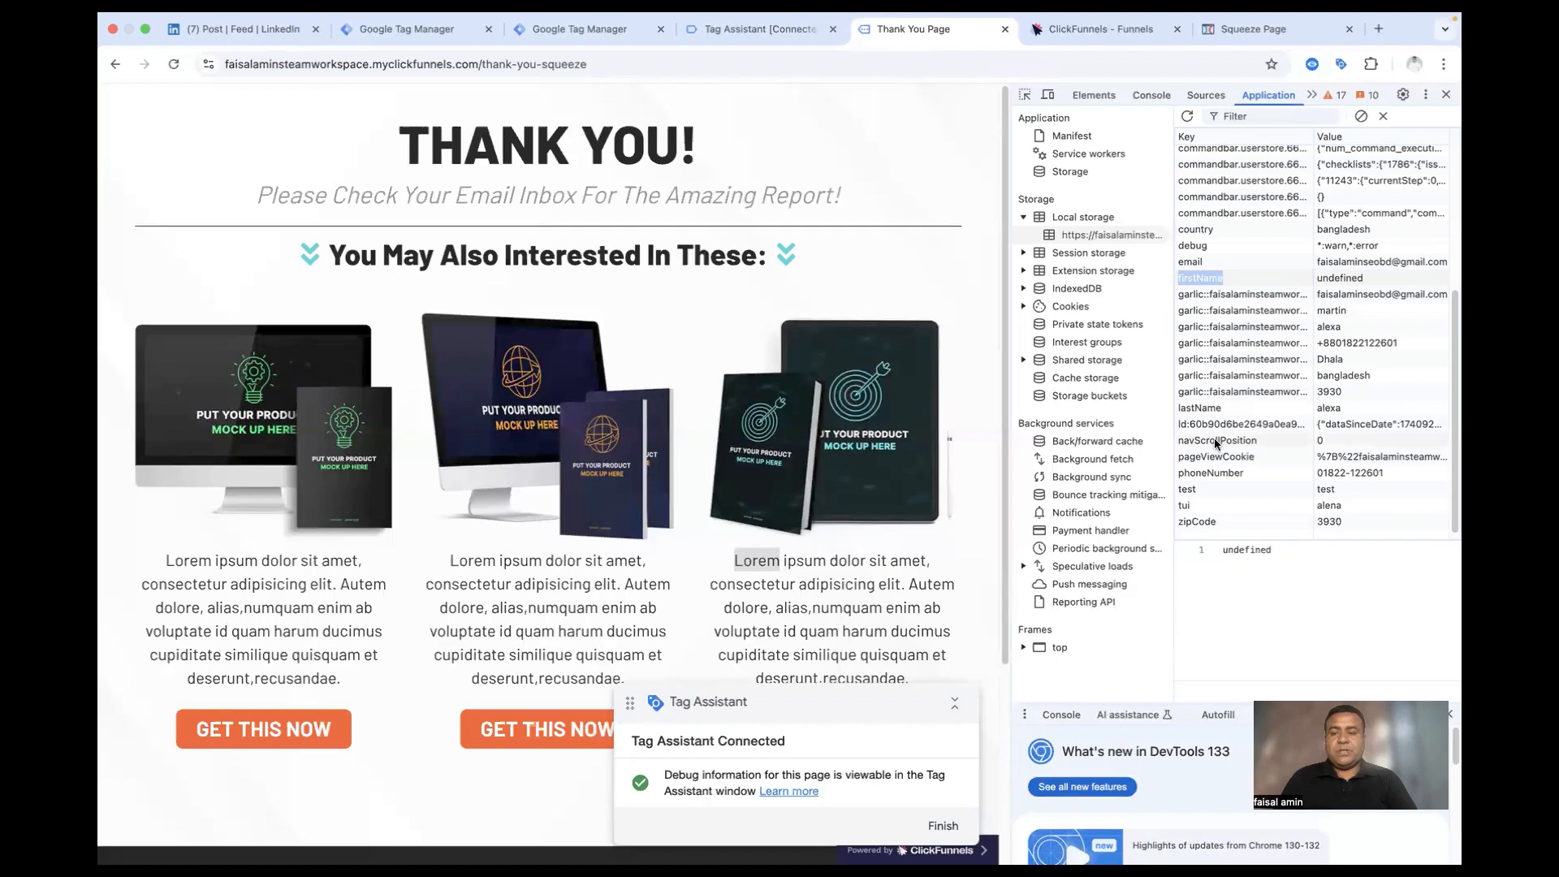
{"action": "scroll", "coordinate": [1215, 415], "scroll_direction": "up", "scroll_amount": 3}
{"action": "scroll", "coordinate": [1216, 415], "scroll_direction": "down", "scroll_amount": 3}
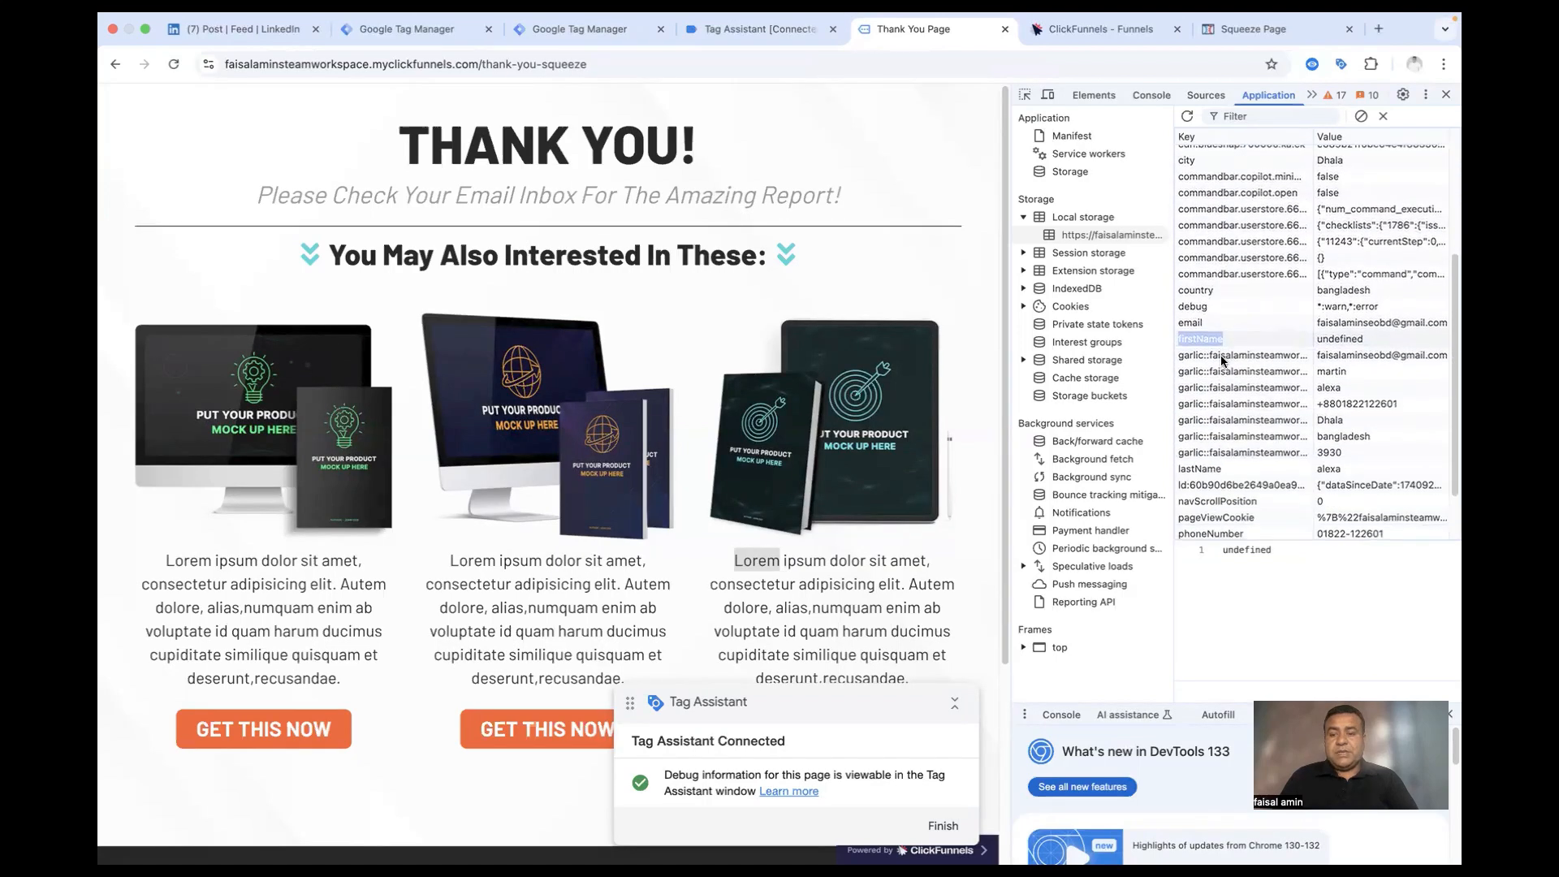
{"action": "scroll", "coordinate": [1221, 366], "scroll_direction": "down", "scroll_amount": 1}
{"action": "left_click", "coordinate": [1205, 464]}
{"action": "left_click", "coordinate": [1206, 464]}
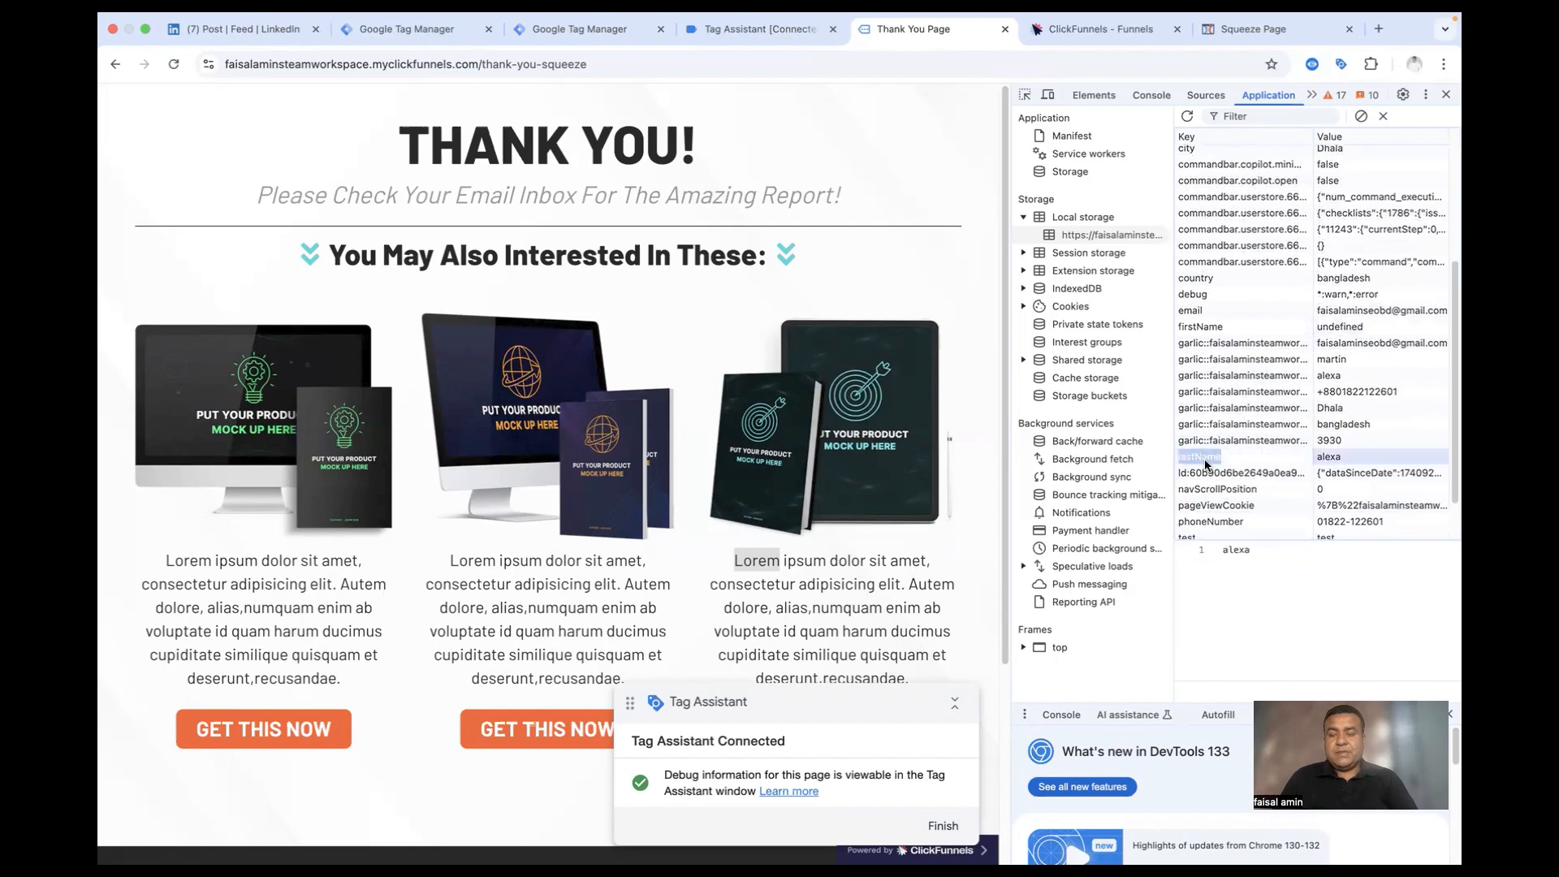
Step: In the duplicated Tag Manager variable, replace the getItem key with lastName and end the return line with a semicolon
{"action": "left_click", "coordinate": [579, 28]}
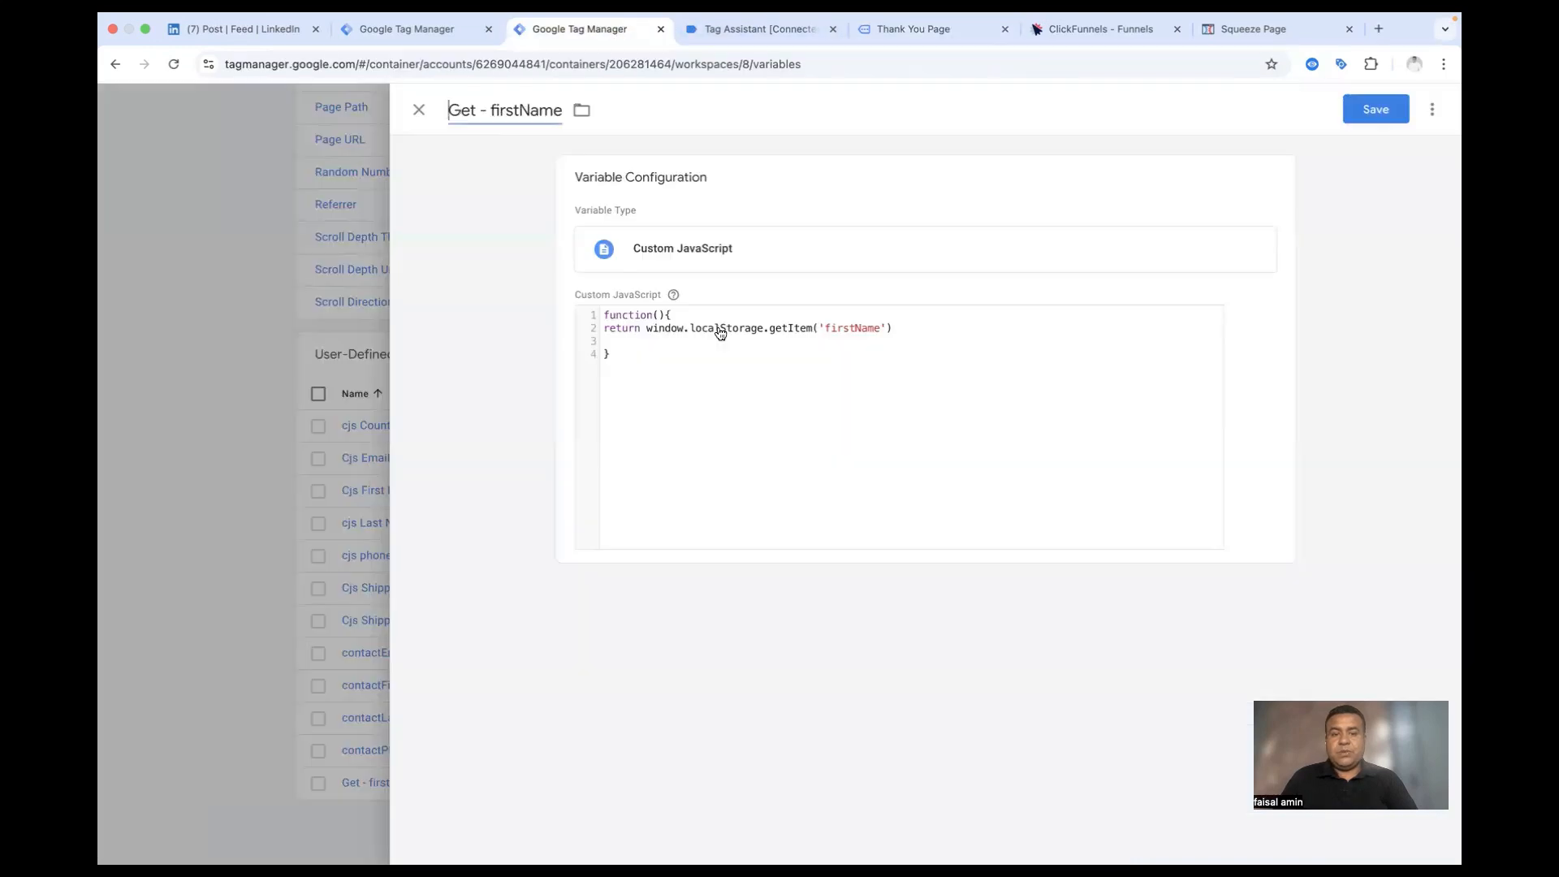
{"action": "left_click", "coordinate": [830, 335]}
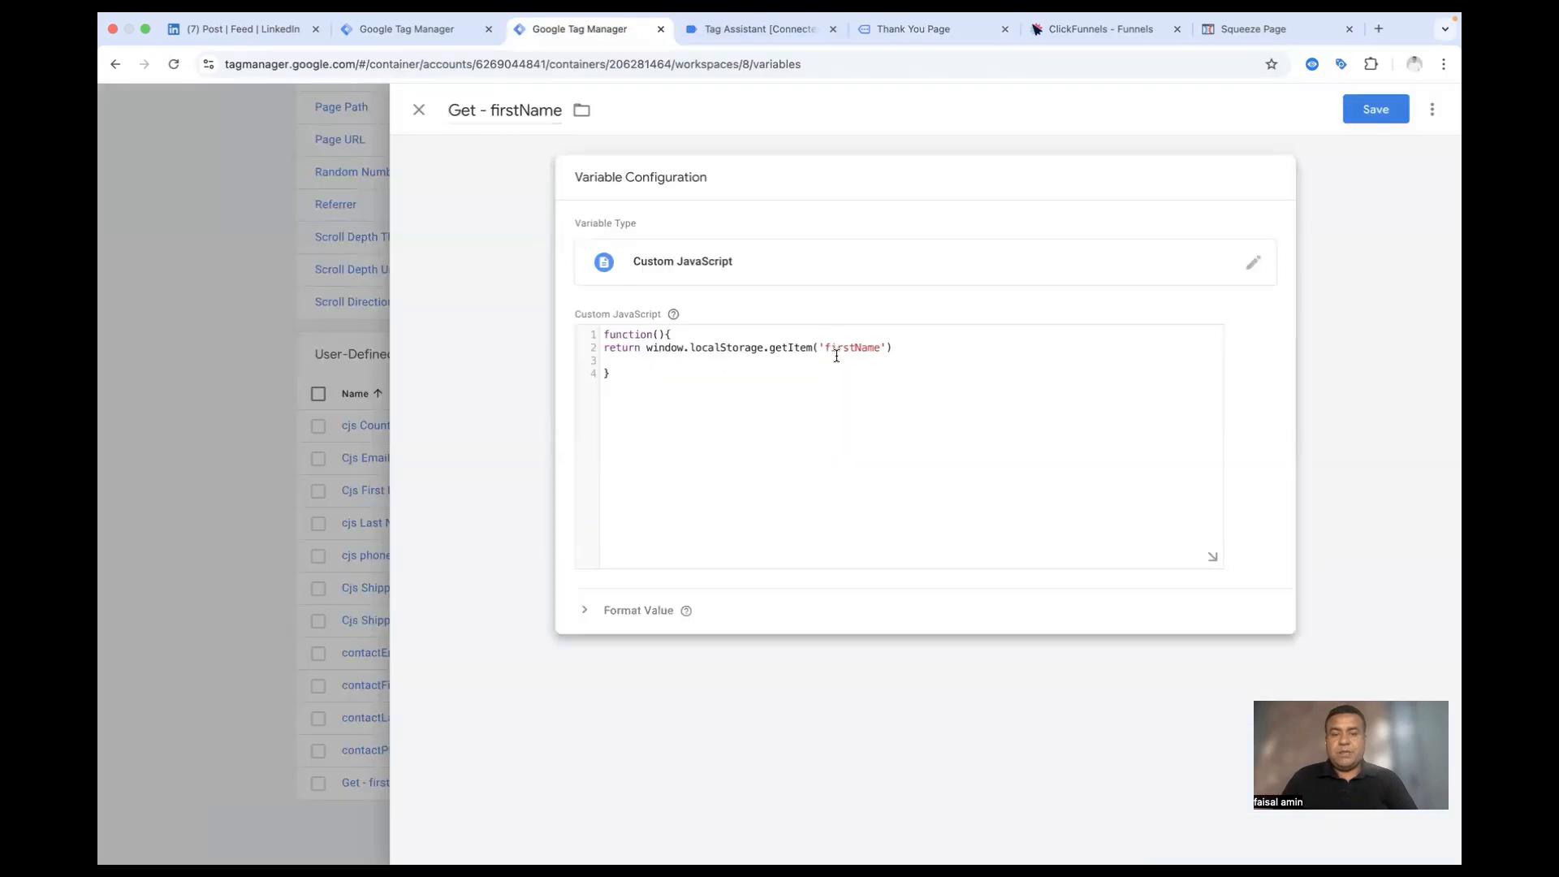
{"action": "left_click_drag", "start_coordinate": [826, 351], "coordinate": [856, 349]}
{"action": "key", "text": "super+v"}
{"action": "left_click", "coordinate": [897, 348]}
{"action": "type", "text": ";"}
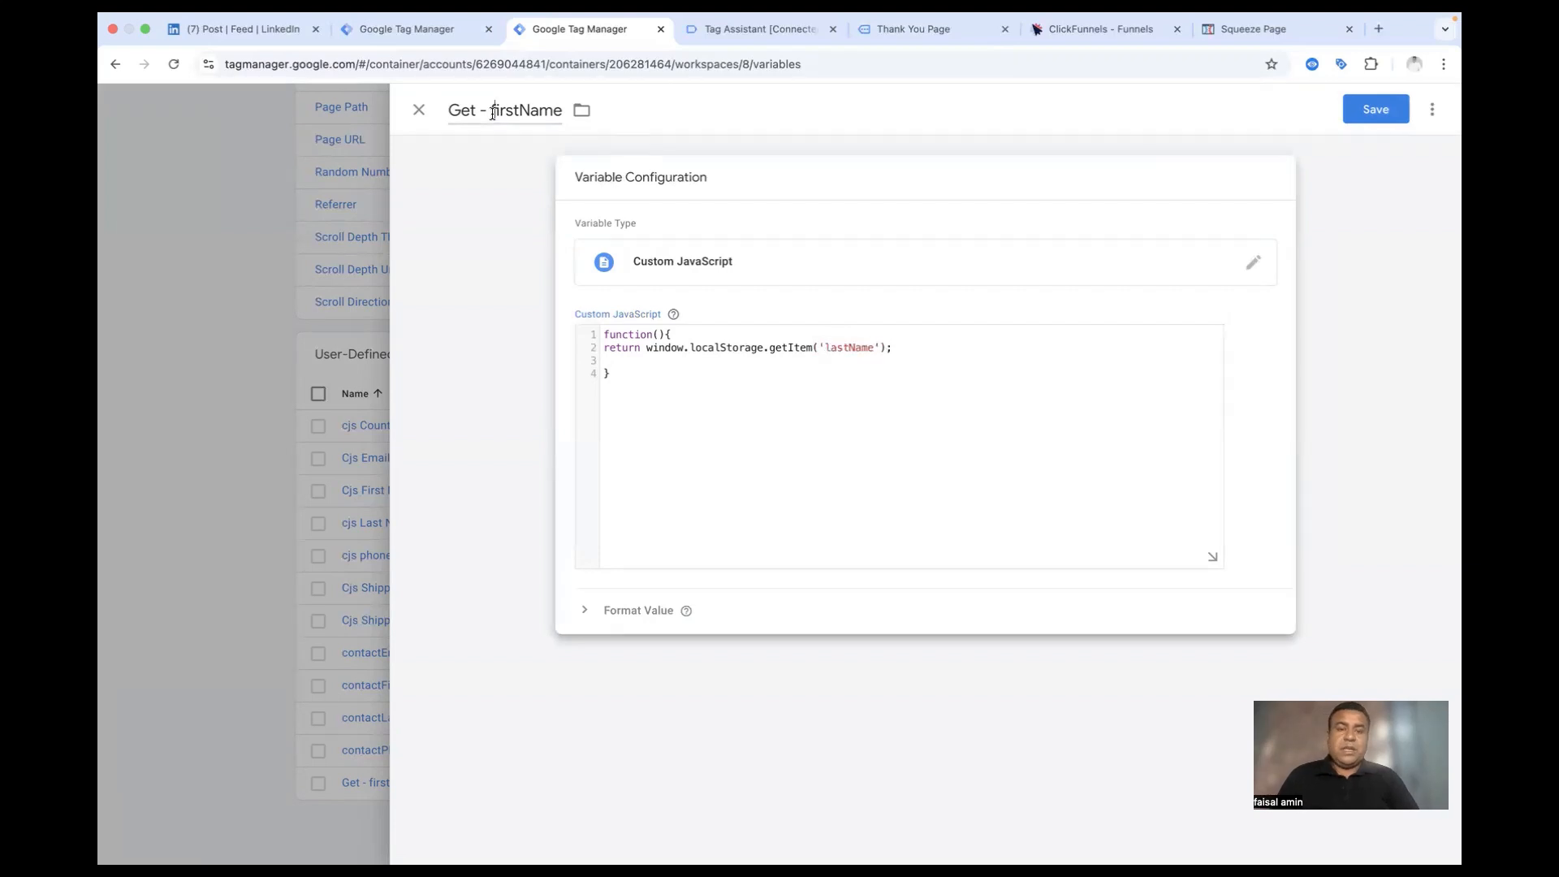
Step: Rename the duplicated variable "Get - lastName" and save it
{"action": "left_click_drag", "start_coordinate": [493, 110], "coordinate": [557, 112]}
{"action": "key", "text": "super+v"}
{"action": "left_click", "coordinate": [1365, 118]}
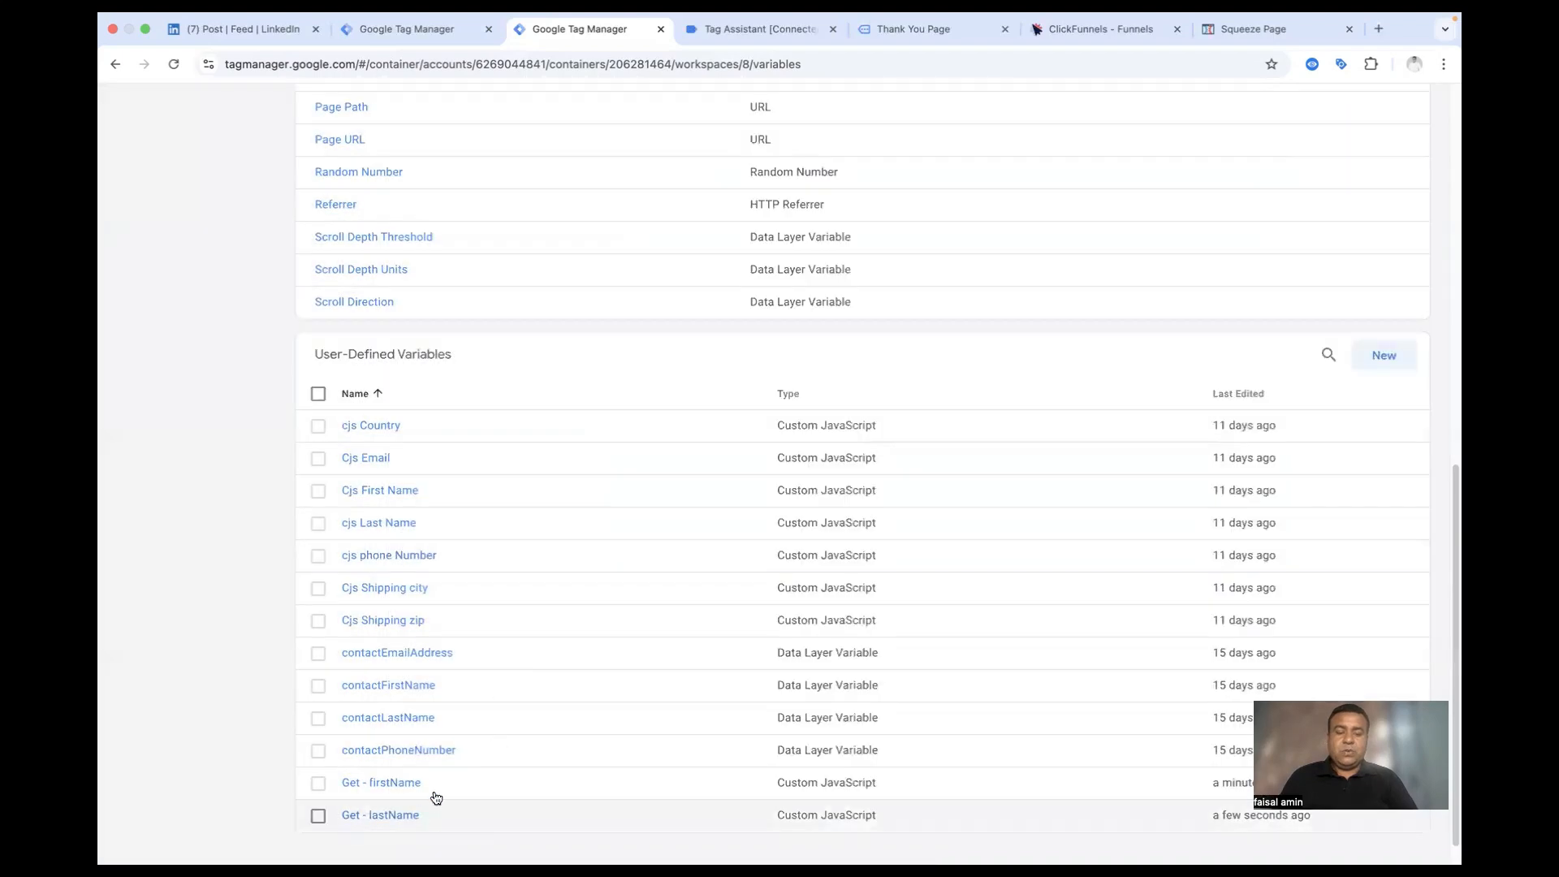
Step: Duplicate the "Get - lastName" variable and remove the "Copy of" prefix from the duplicate's name
{"action": "left_click", "coordinate": [468, 807]}
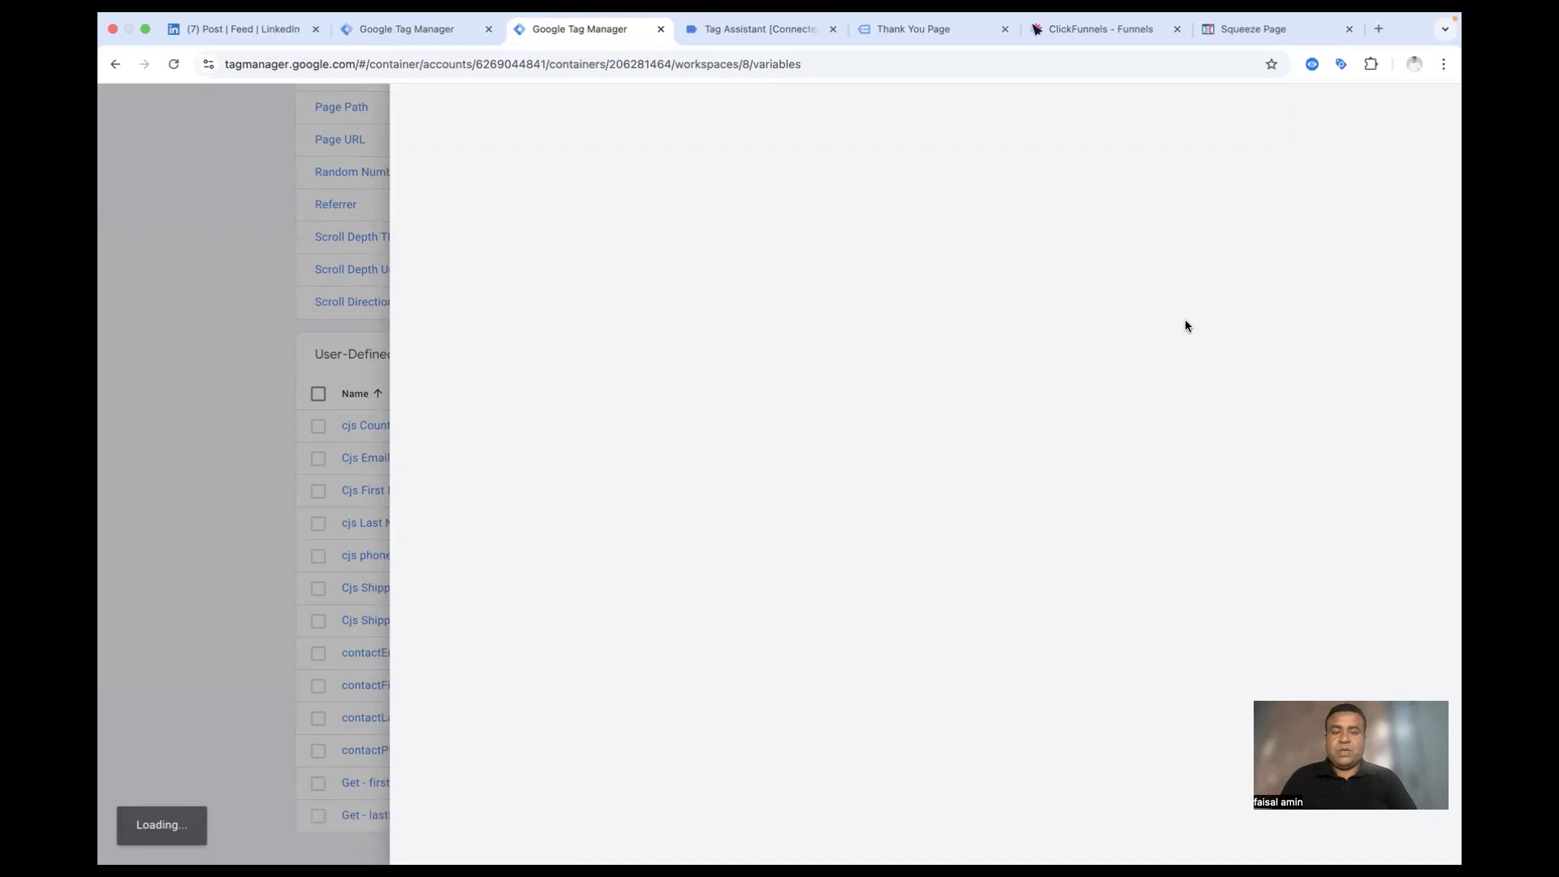
{"action": "left_click", "coordinate": [1435, 114]}
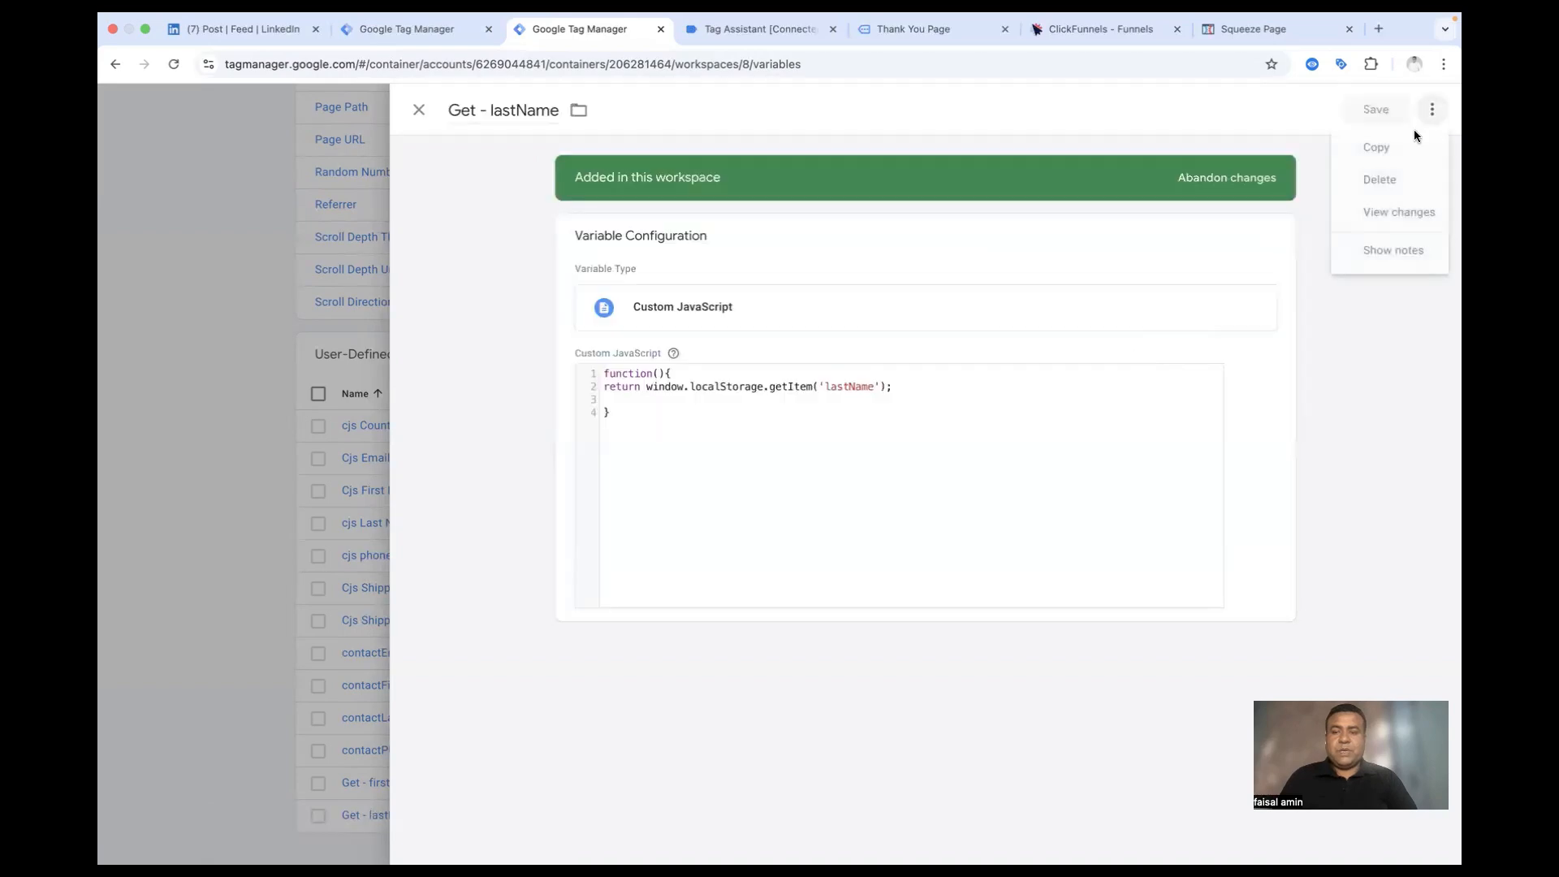
{"action": "left_click", "coordinate": [1378, 150]}
{"action": "left_click", "coordinate": [508, 111]}
{"action": "key", "text": "BackSpace"}
{"action": "key", "text": "BackSpace"}
{"action": "key", "text": "BackSpace"}
{"action": "key", "text": "BackSpace"}
{"action": "key", "text": "BackSpace"}
{"action": "key", "text": "BackSpace"}
{"action": "key", "text": "BackSpace"}
{"action": "key", "text": "BackSpace"}
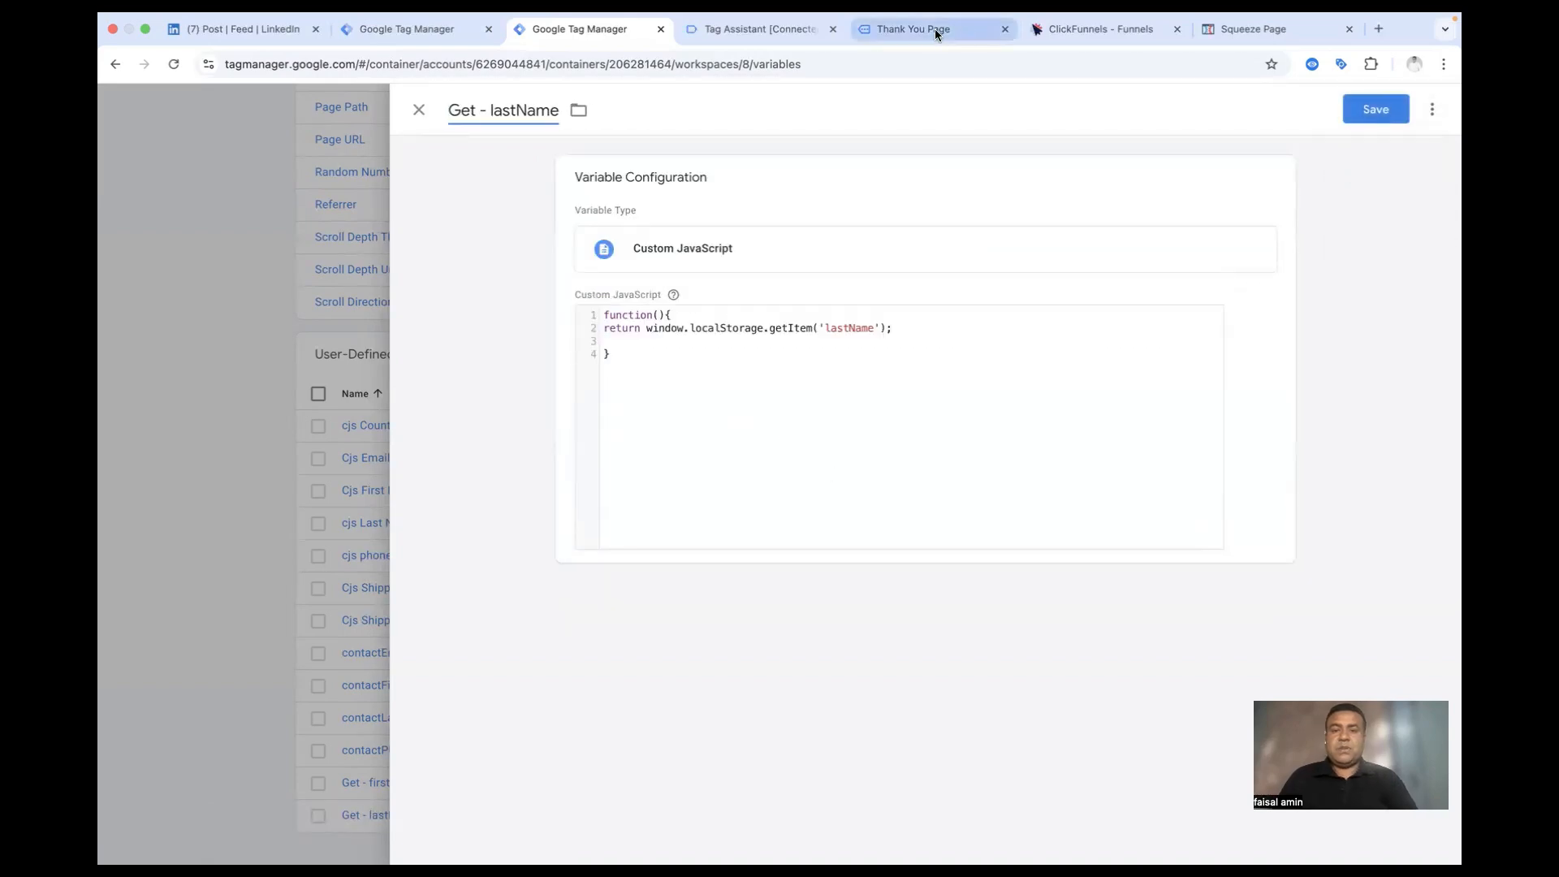
Step: Copy the email key from the Thank You Page's local storage and set it as the getItem key in the duplicated variable
{"action": "left_click", "coordinate": [932, 31]}
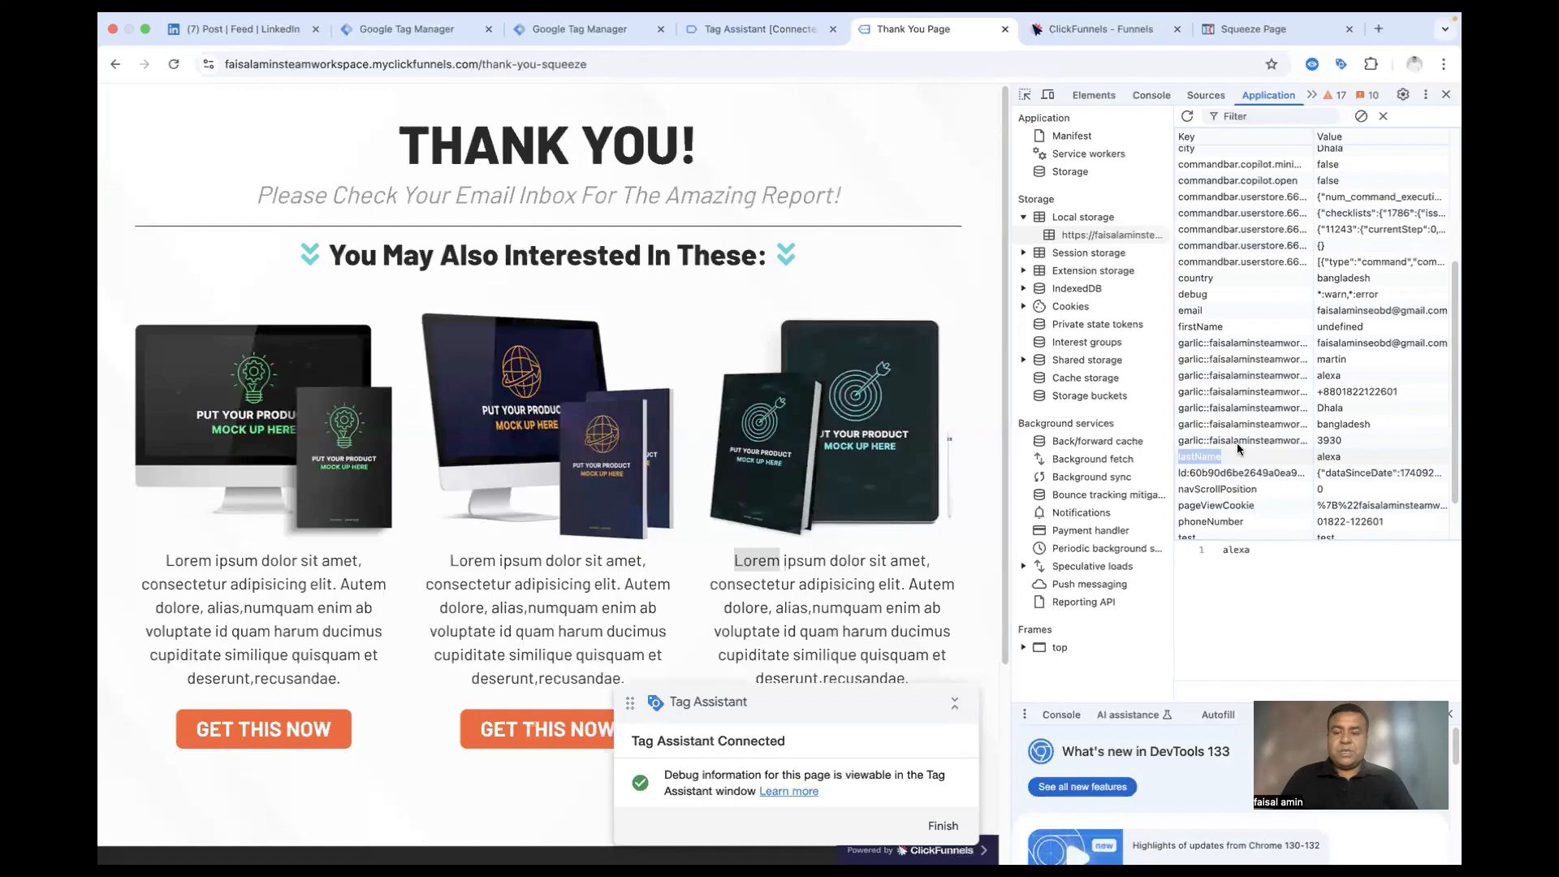
{"action": "left_click", "coordinate": [1194, 312]}
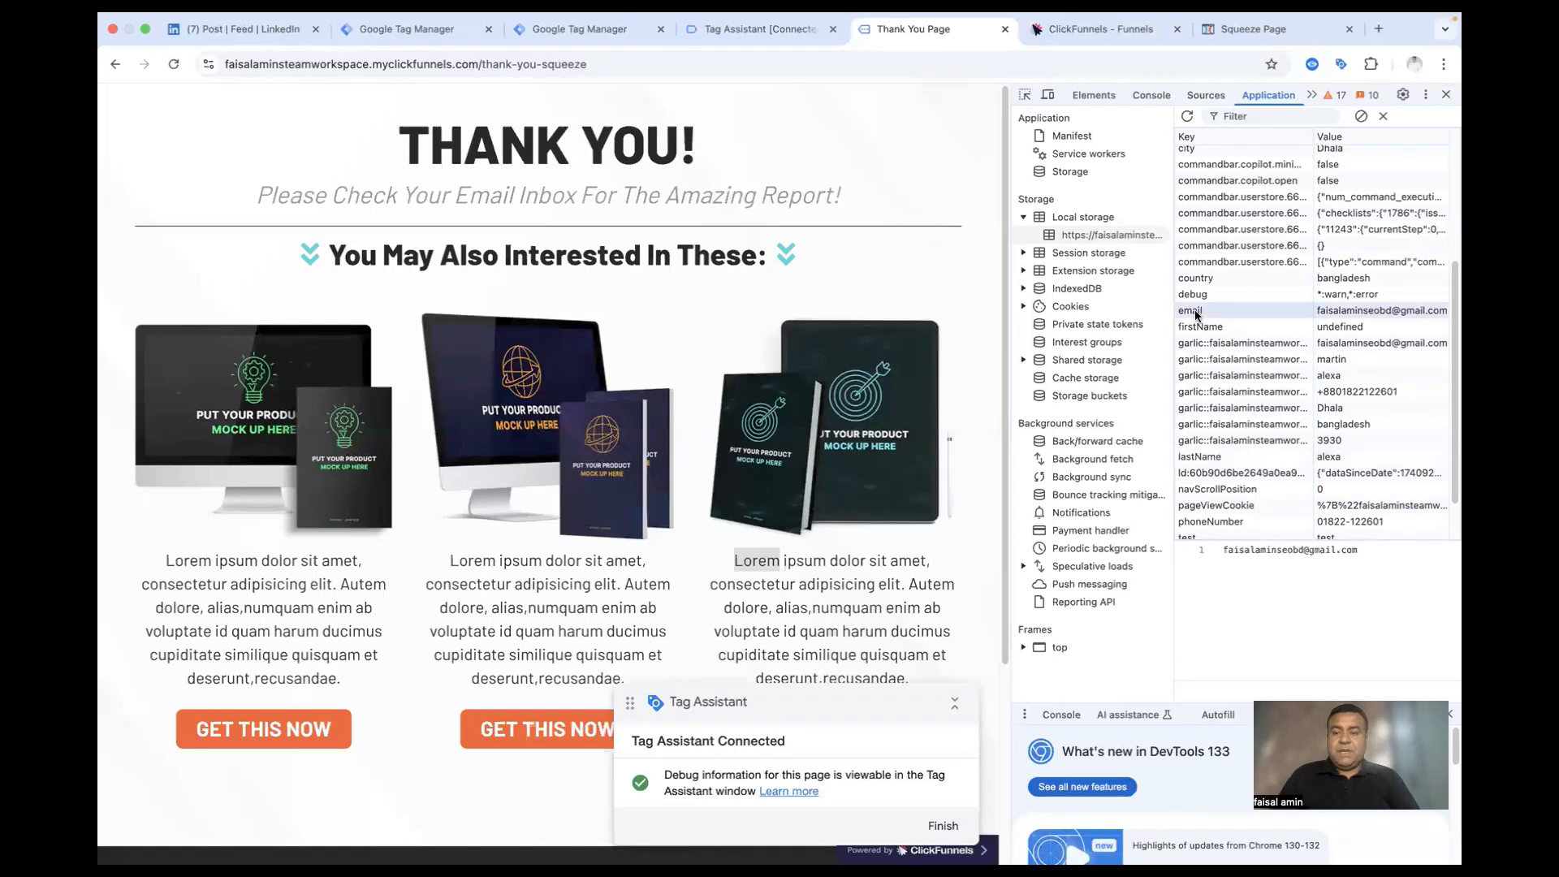
{"action": "double_click", "coordinate": [1193, 311]}
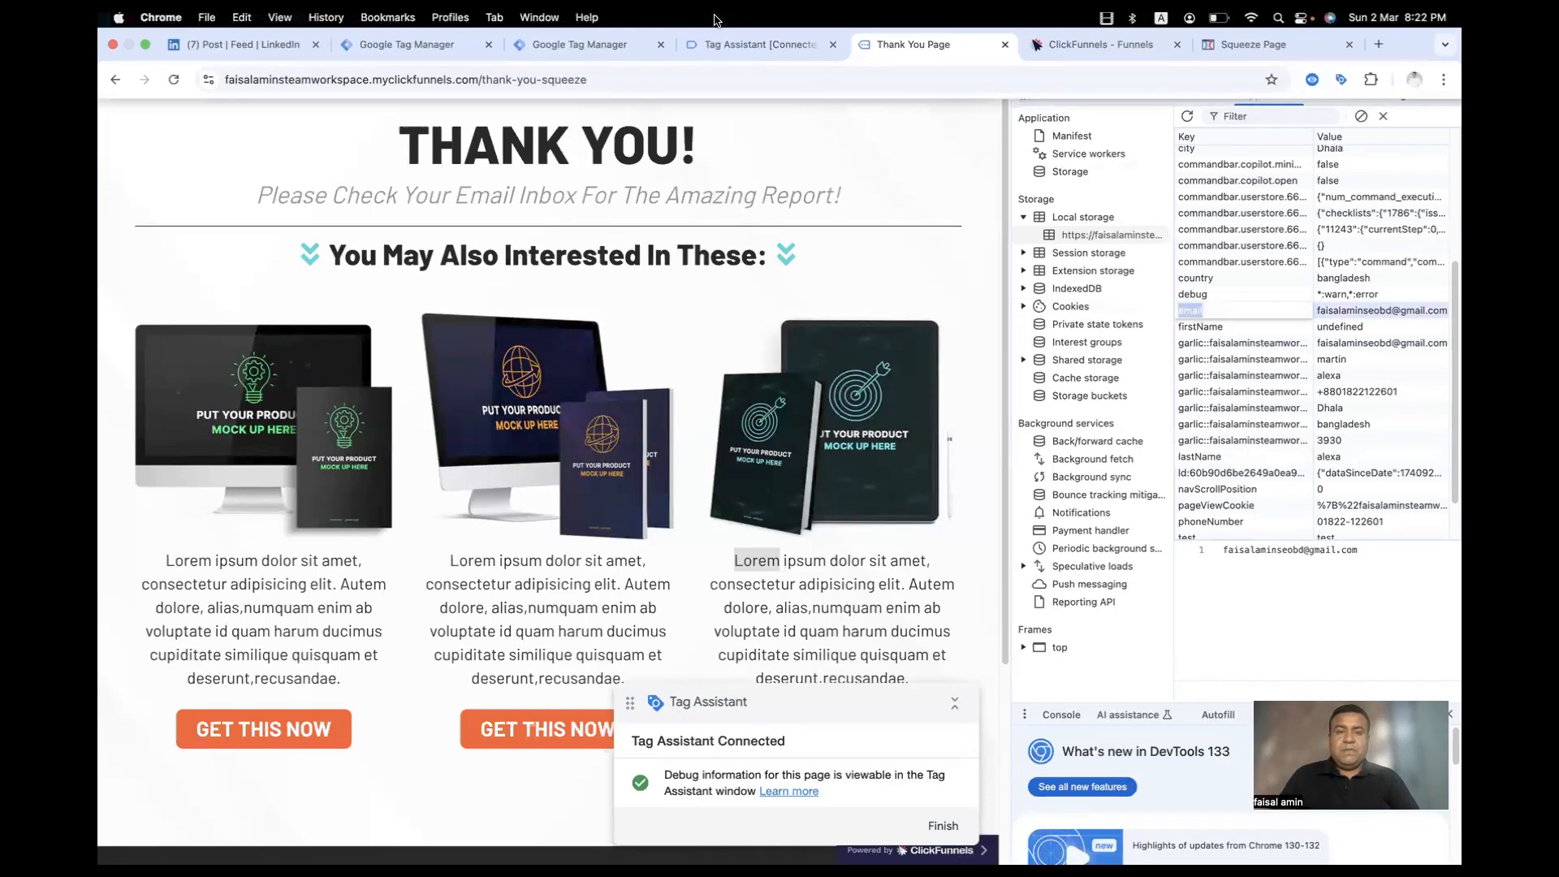
{"action": "left_click", "coordinate": [601, 50]}
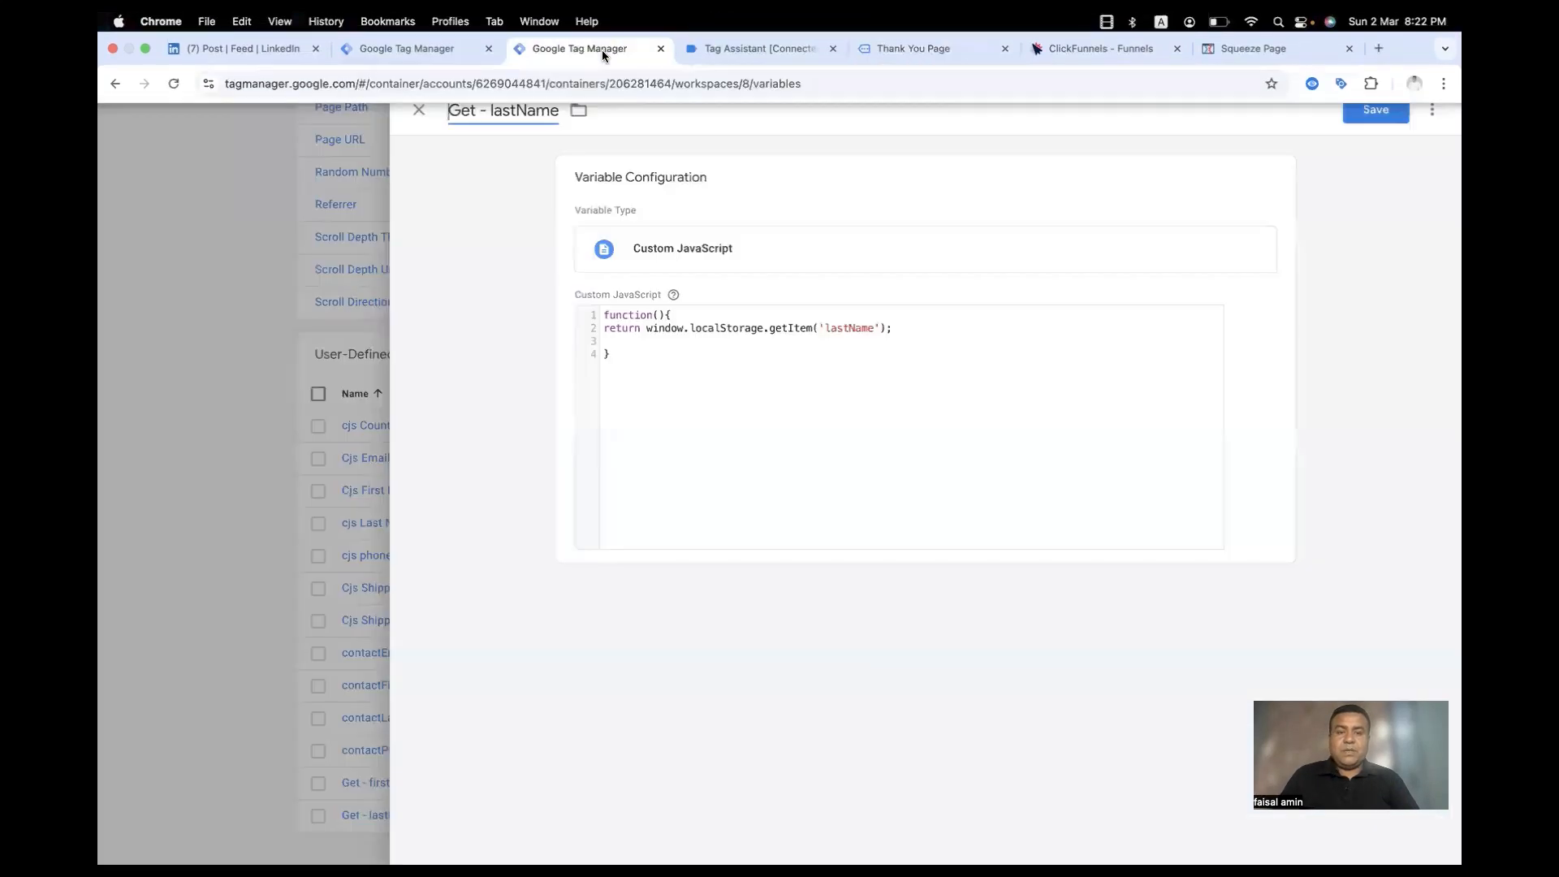
{"action": "left_click", "coordinate": [841, 329]}
{"action": "double_click", "coordinate": [847, 349]}
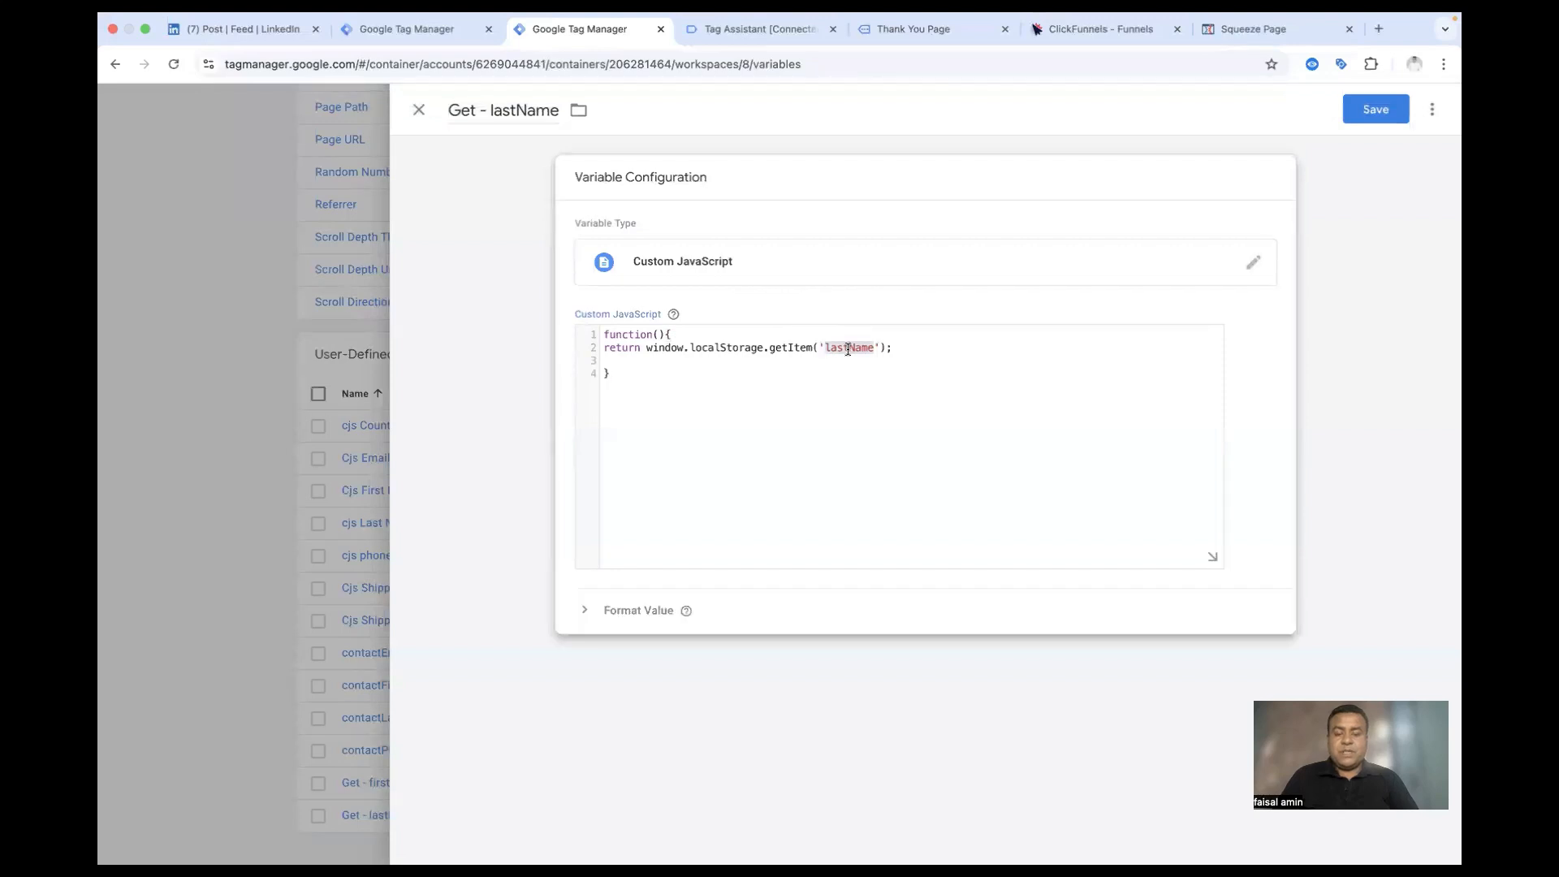
{"action": "type", "text": "email"}
Step: Rename the duplicated variable "Get - email" and save it
{"action": "left_click_drag", "start_coordinate": [491, 118], "coordinate": [558, 114]}
{"action": "type", "text": "email"}
{"action": "left_click", "coordinate": [1376, 111]}
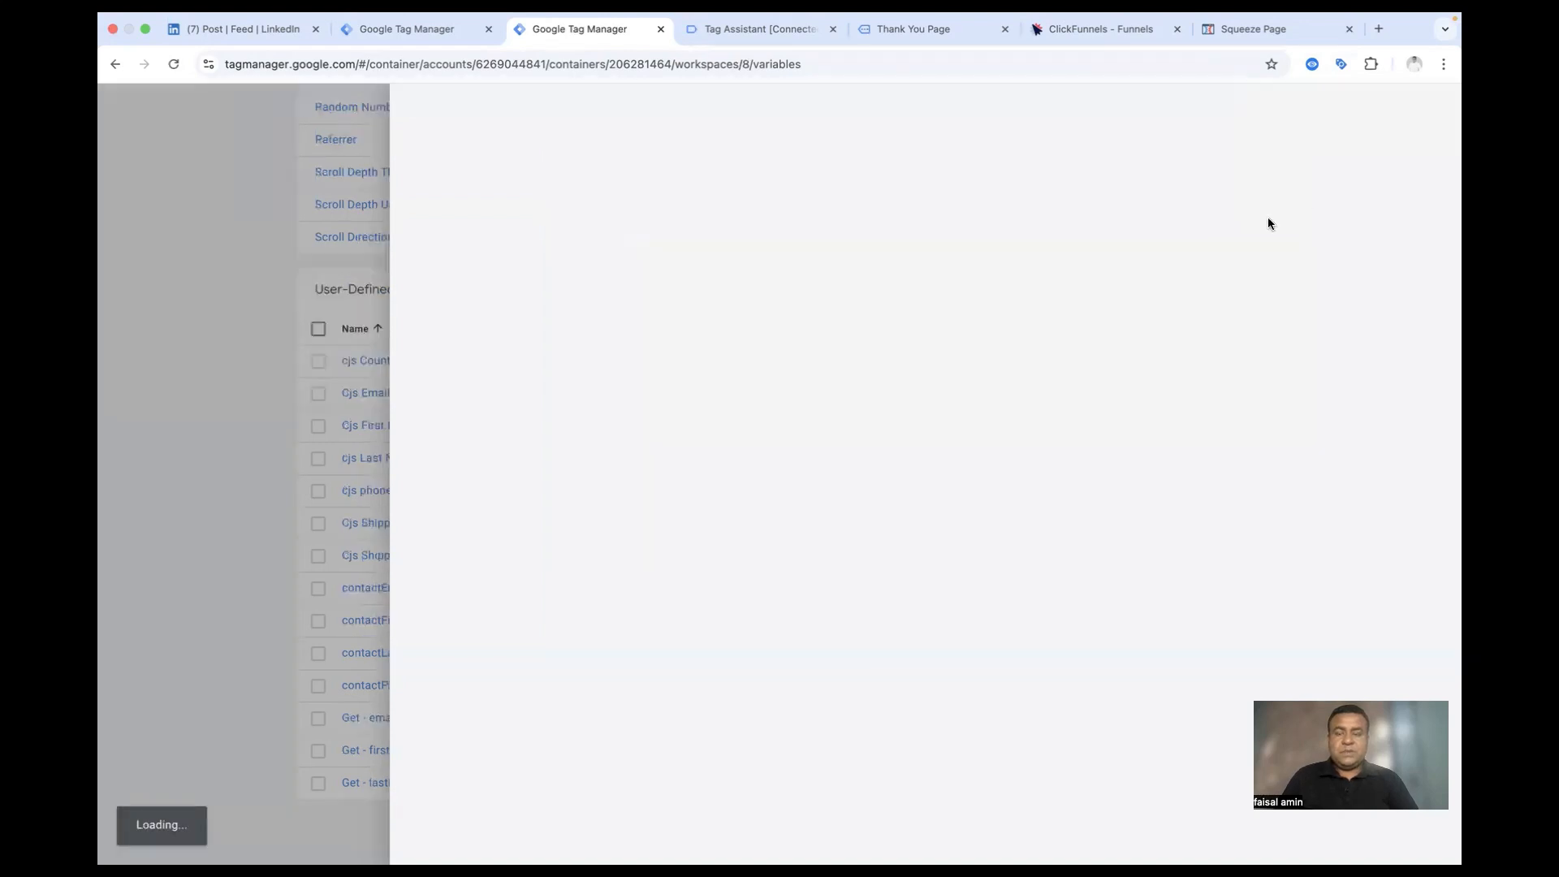
Step: Make another duplicate of the "Get - lastName" variable and copy the phoneNumber key from the Thank You Page's local storage
{"action": "left_click", "coordinate": [1432, 109]}
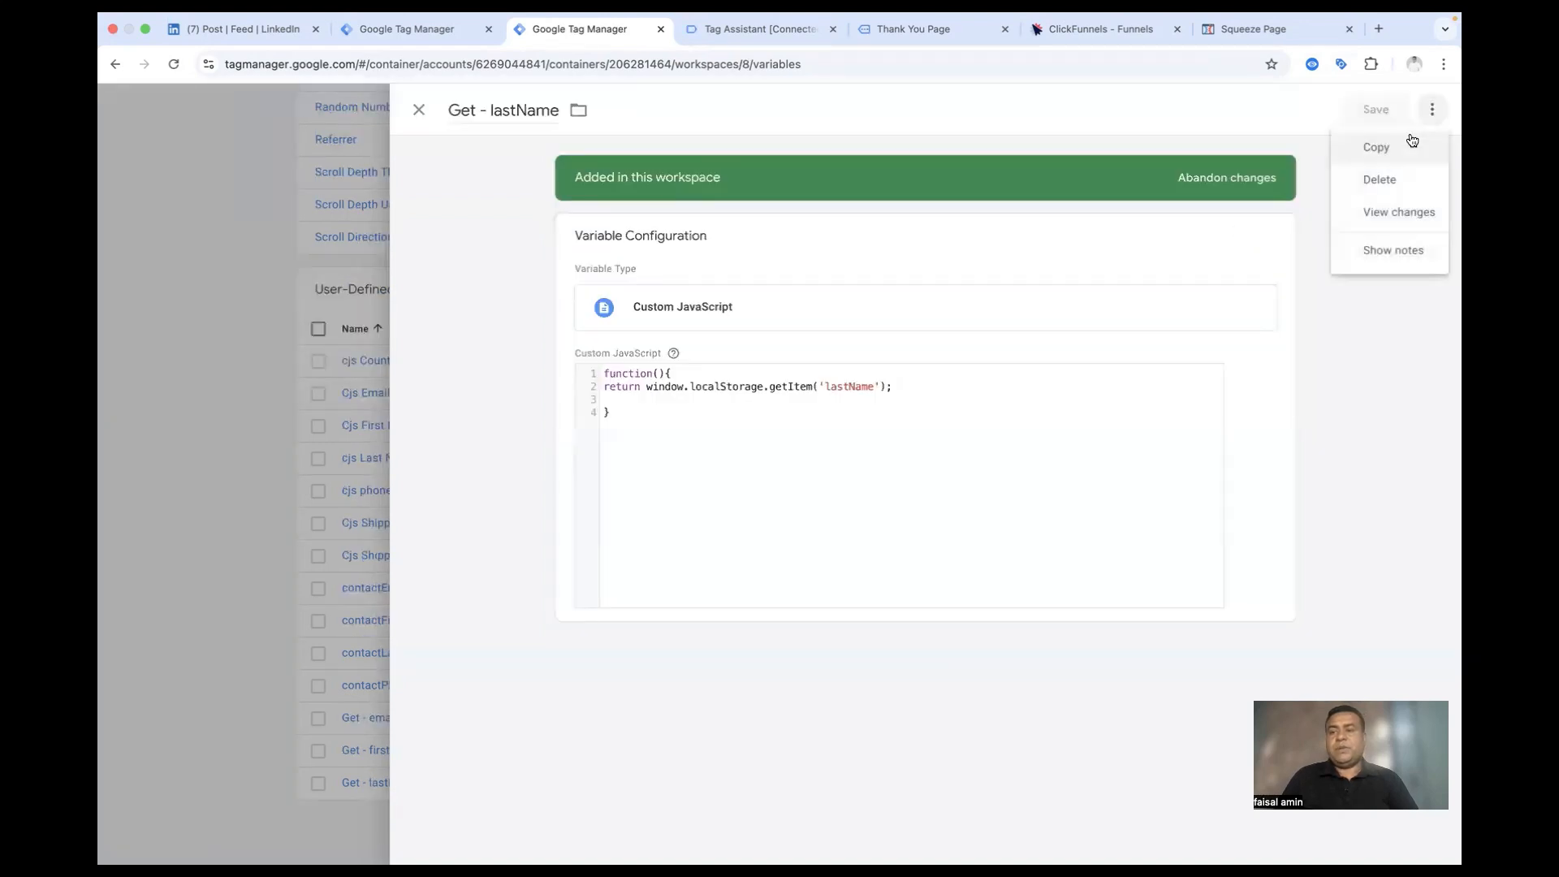
{"action": "left_click", "coordinate": [1409, 141]}
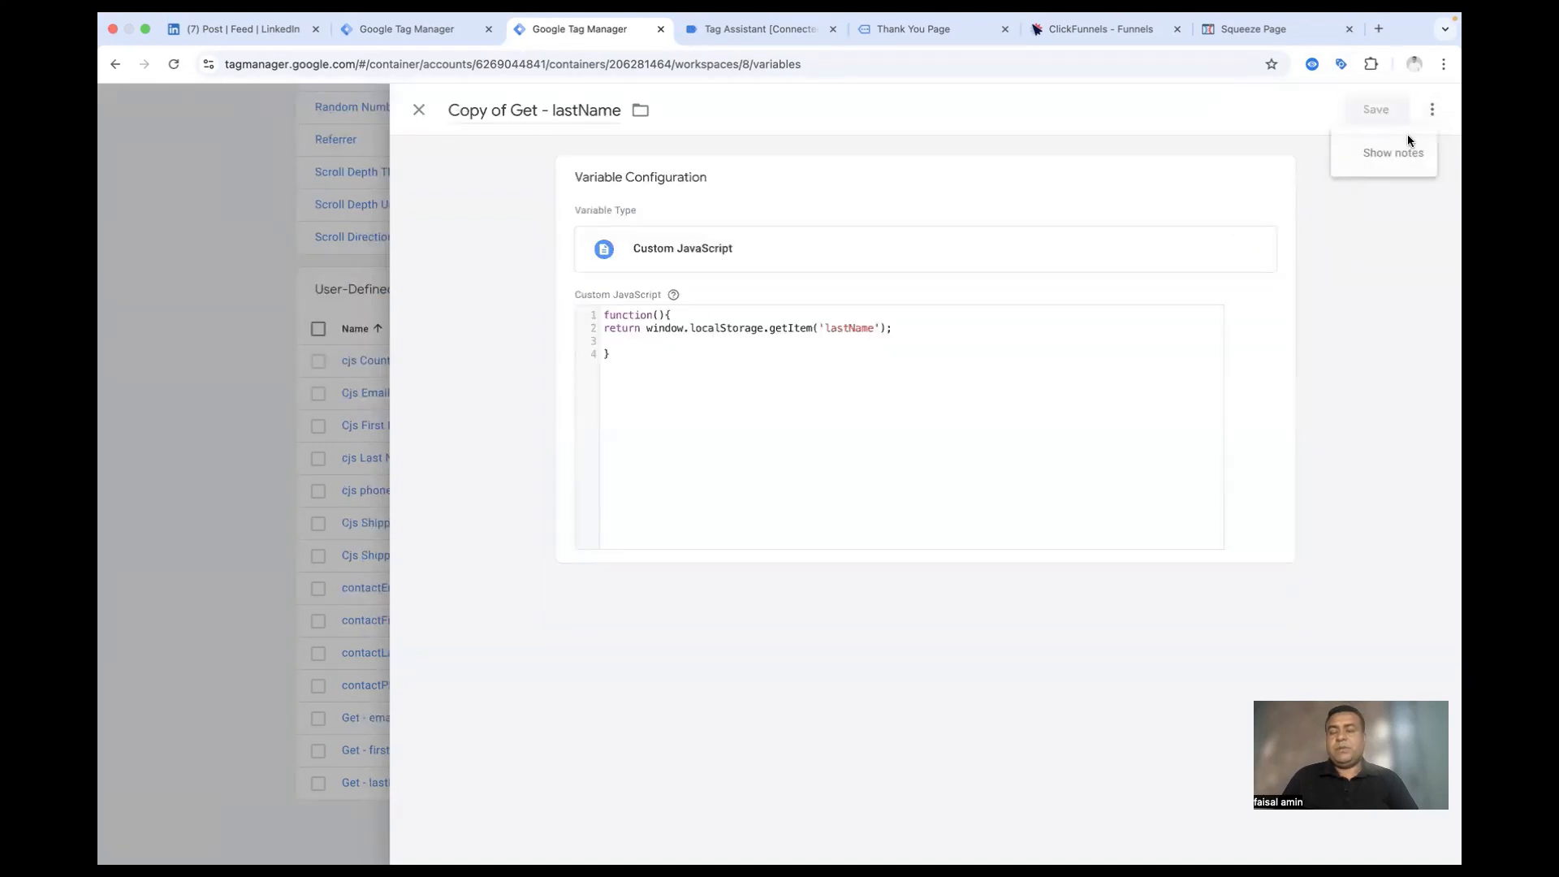
{"action": "left_click", "coordinate": [934, 31]}
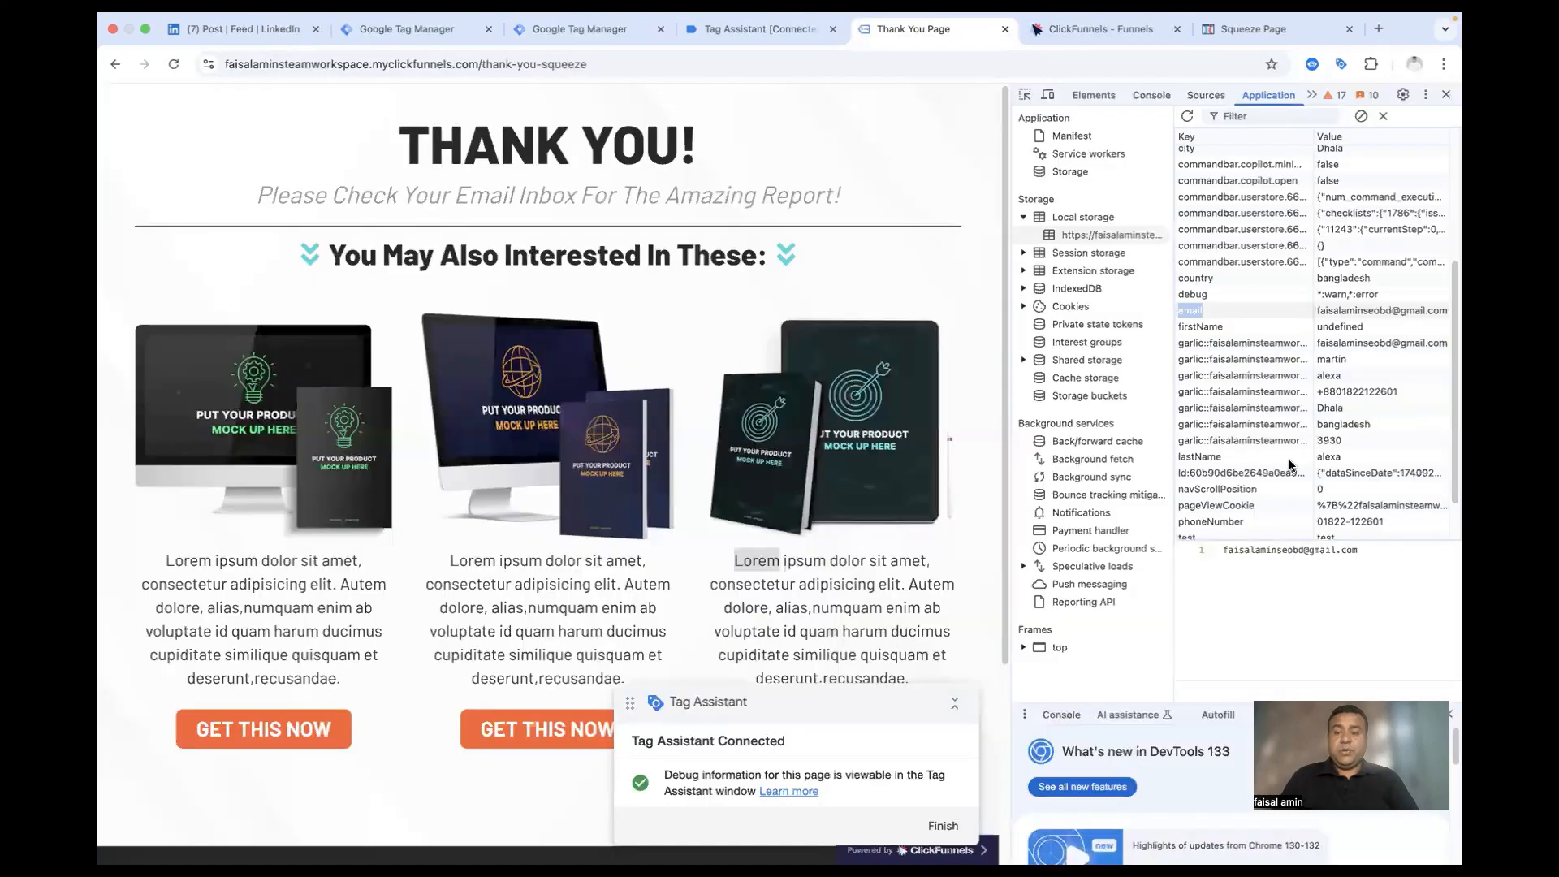
{"action": "double_click", "coordinate": [1224, 522]}
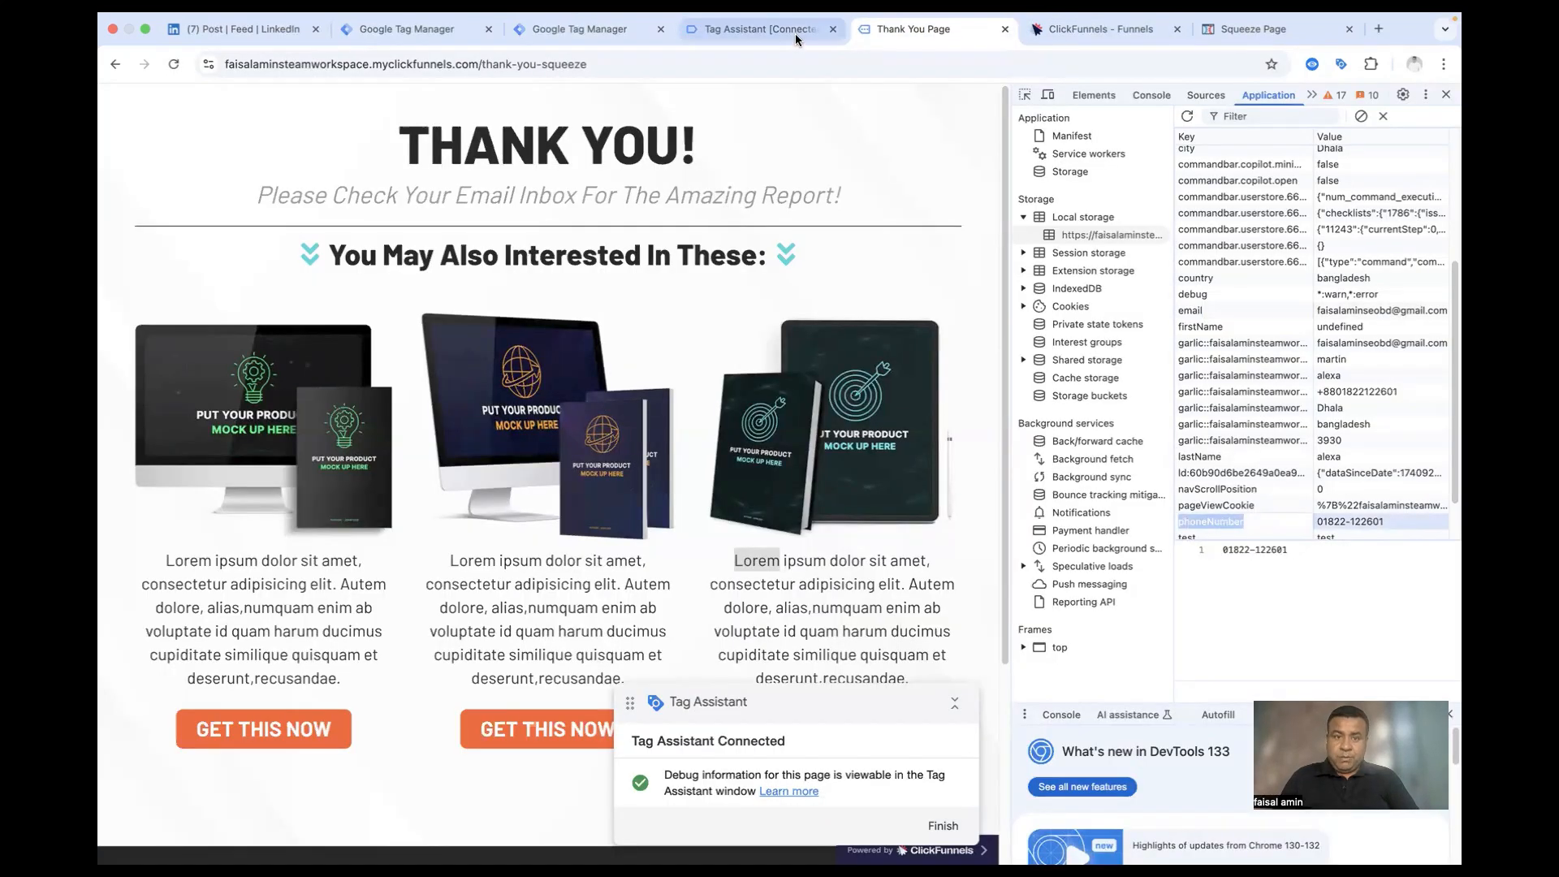
Step: Set the duplicate's getItem key to phoneNumber, rename the variable "Get - phoneNumber", and save it
{"action": "left_click", "coordinate": [590, 29]}
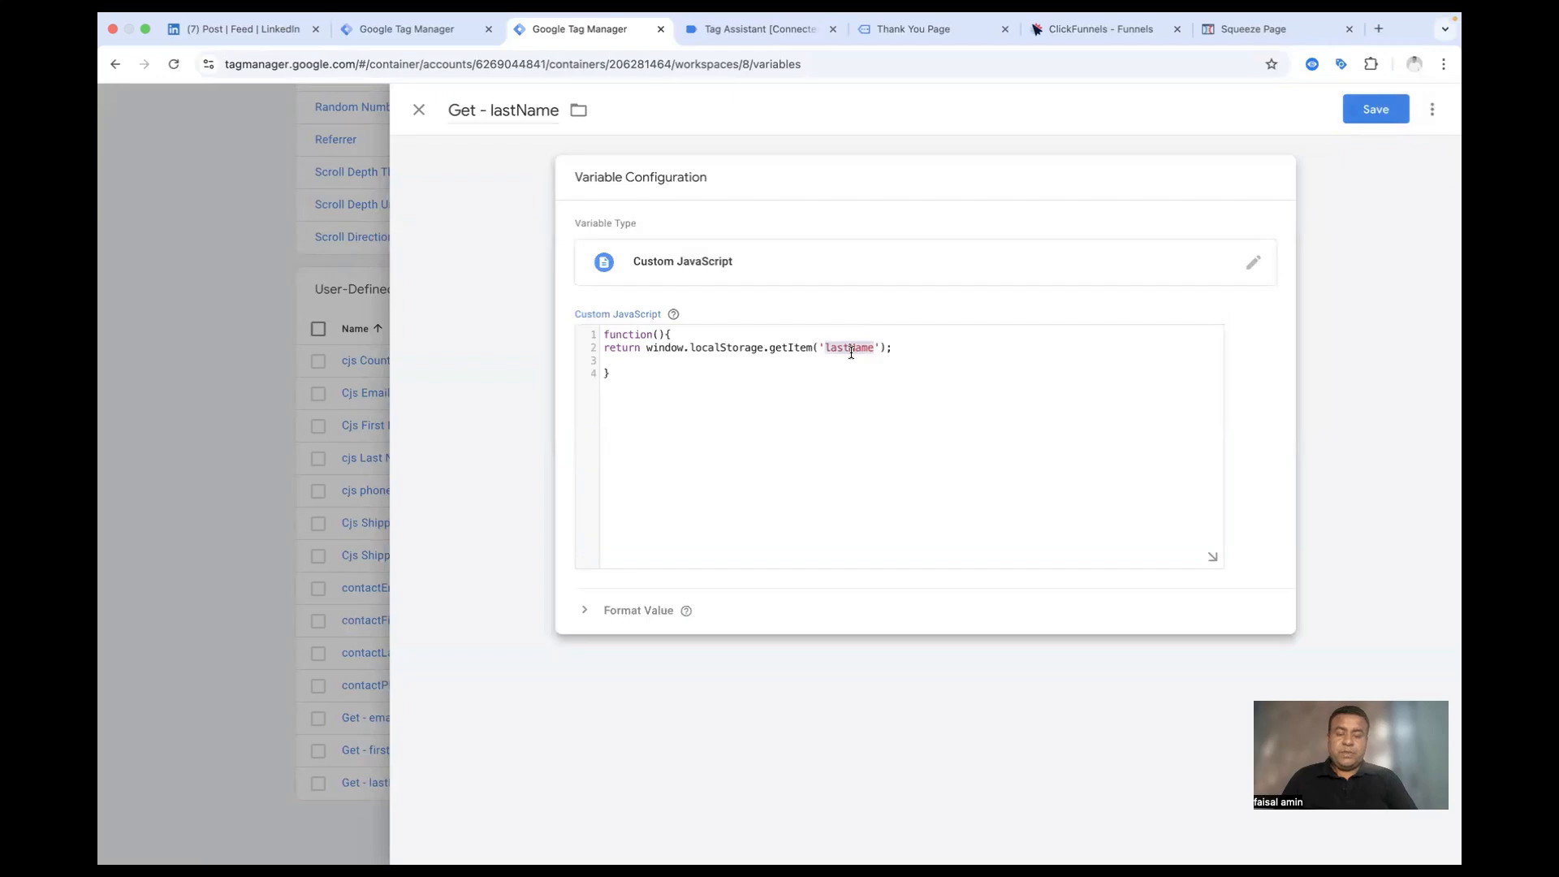
{"action": "key", "text": "ctrl+v"}
{"action": "double_click", "coordinate": [490, 110]}
{"action": "key", "text": "ctrl+v"}
{"action": "left_click", "coordinate": [1388, 110]}
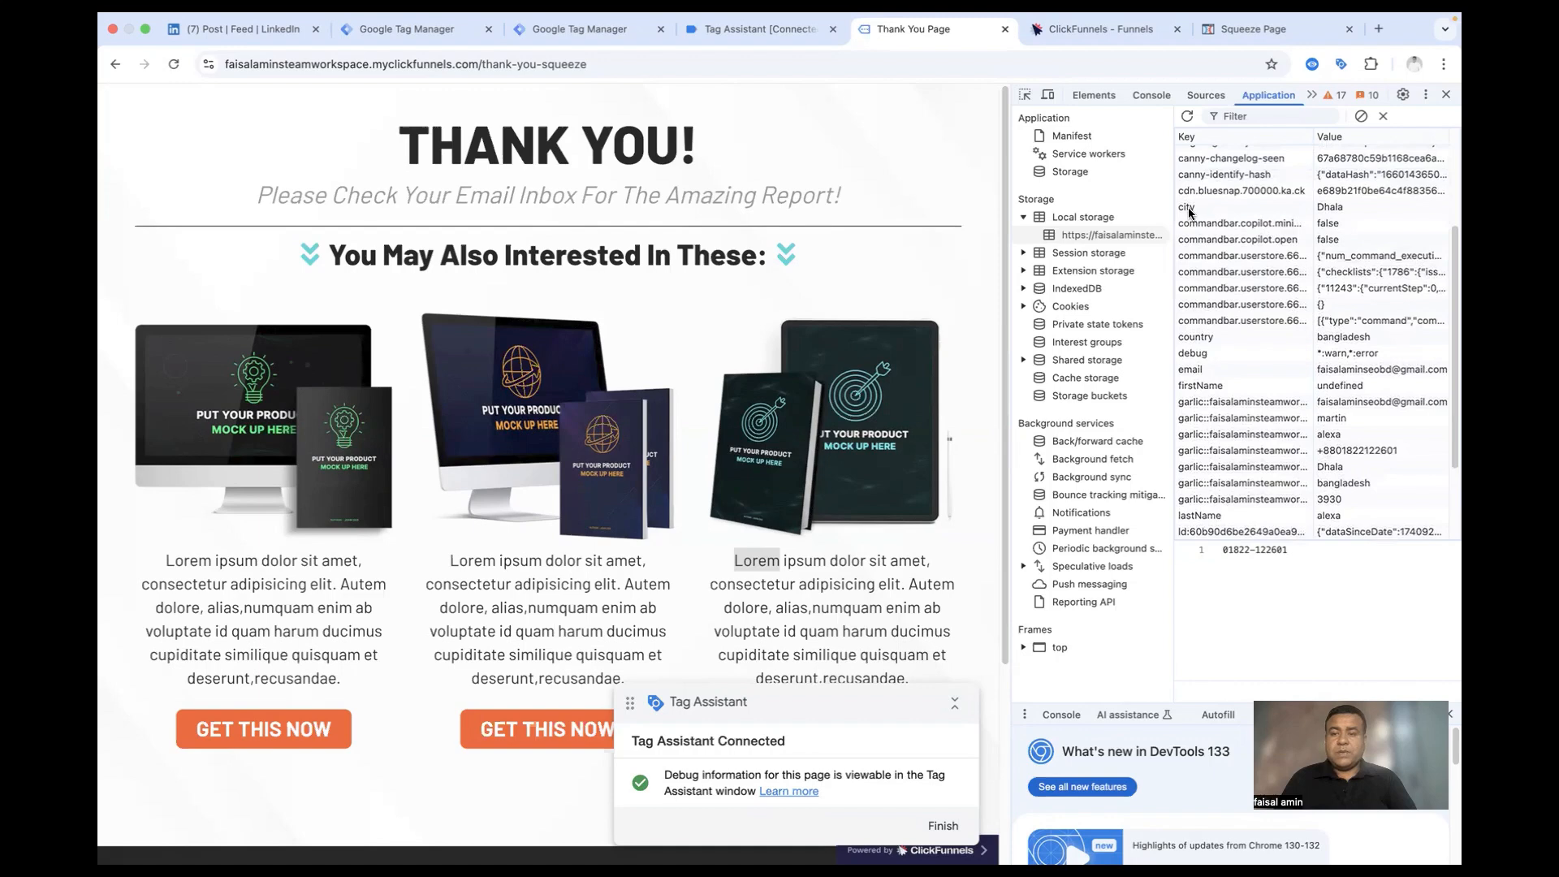
Step: Copy the city key from local storage, set it as the duplicated variable's getItem key, and save the variable as "Get - city"
{"action": "double_click", "coordinate": [1188, 208]}
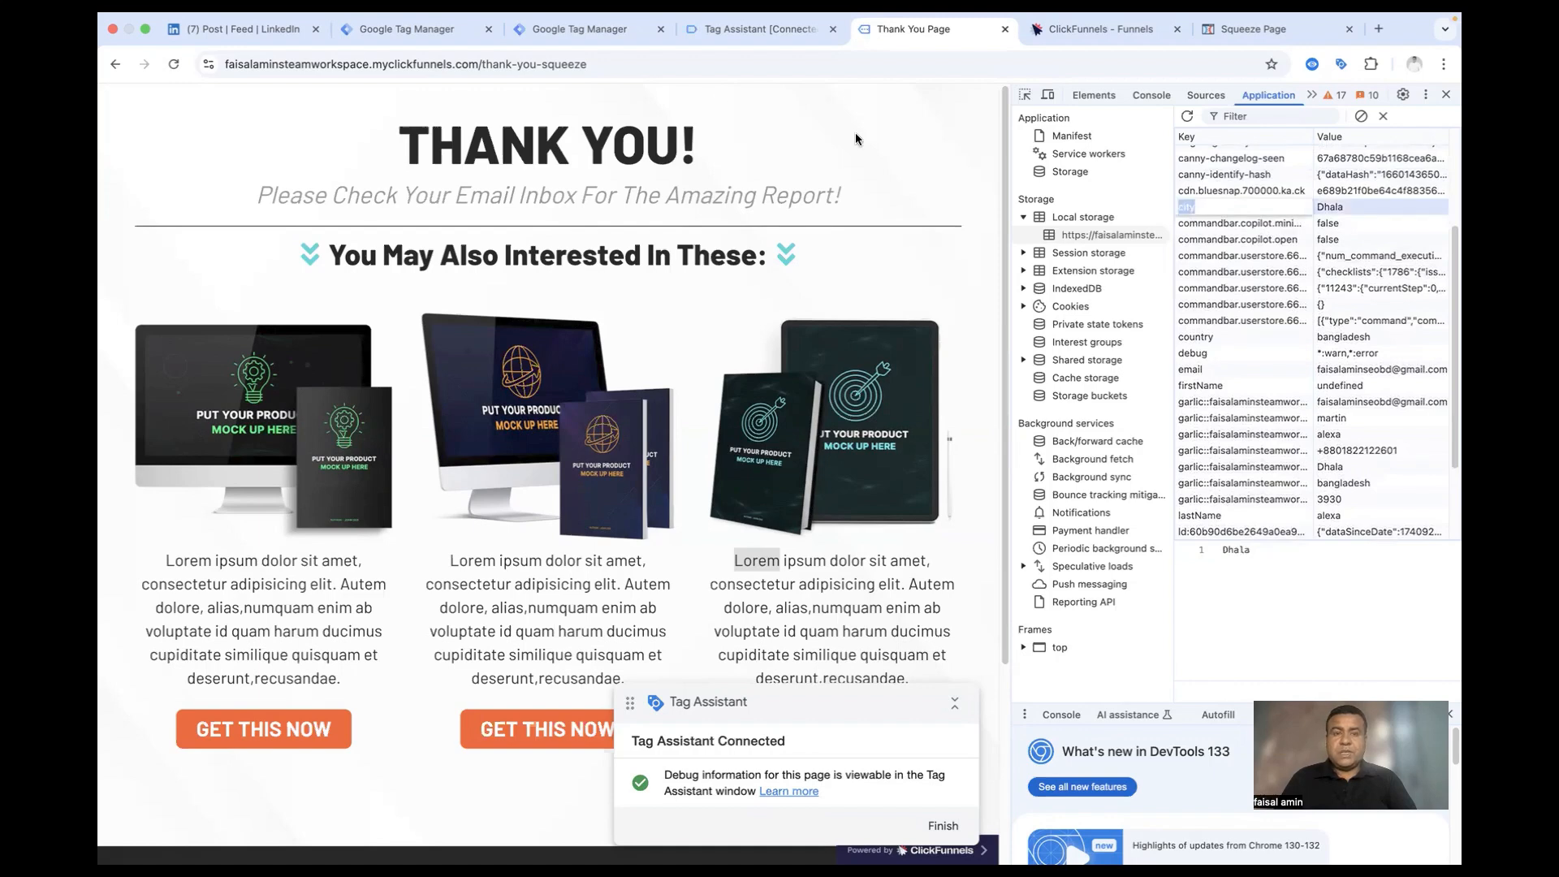
{"action": "left_click", "coordinate": [584, 31]}
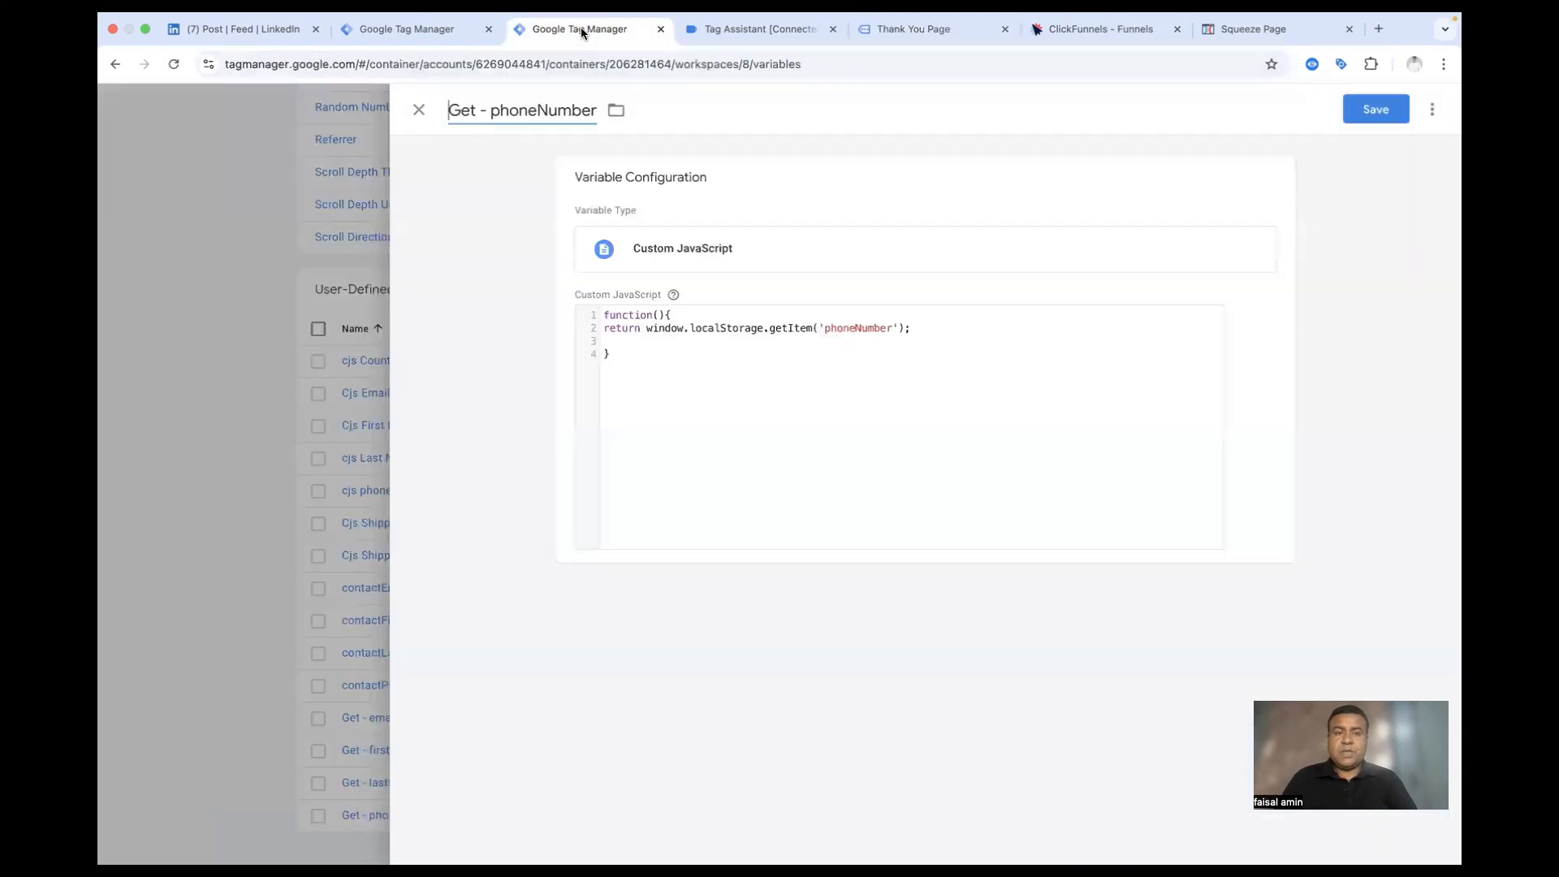
{"action": "left_click", "coordinate": [856, 334]}
{"action": "double_click", "coordinate": [856, 345]}
{"action": "key", "text": "super+v"}
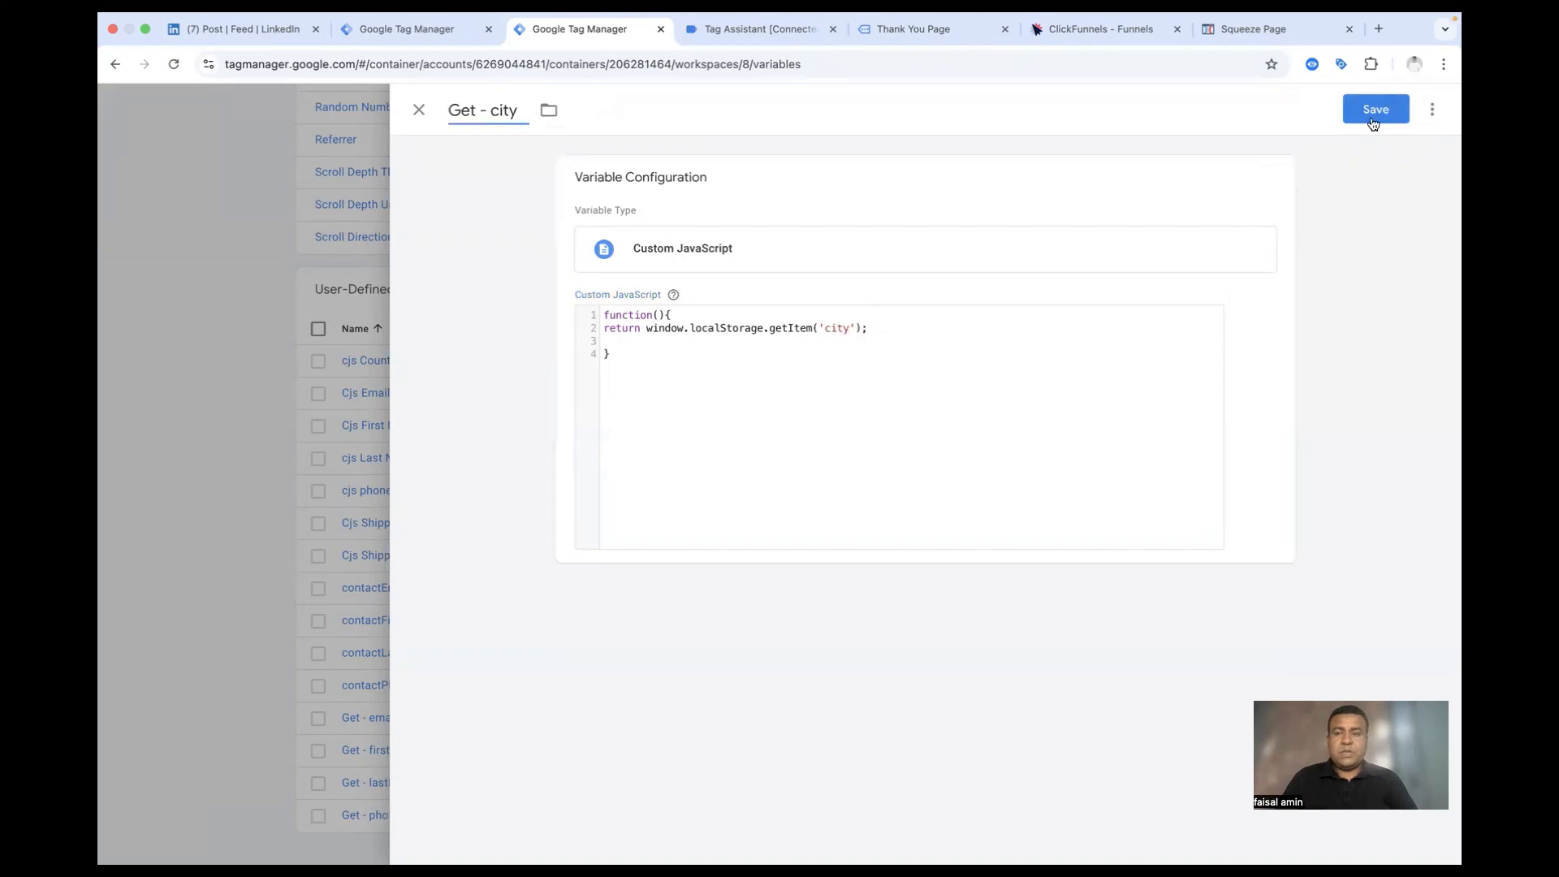
{"action": "left_click", "coordinate": [1372, 122]}
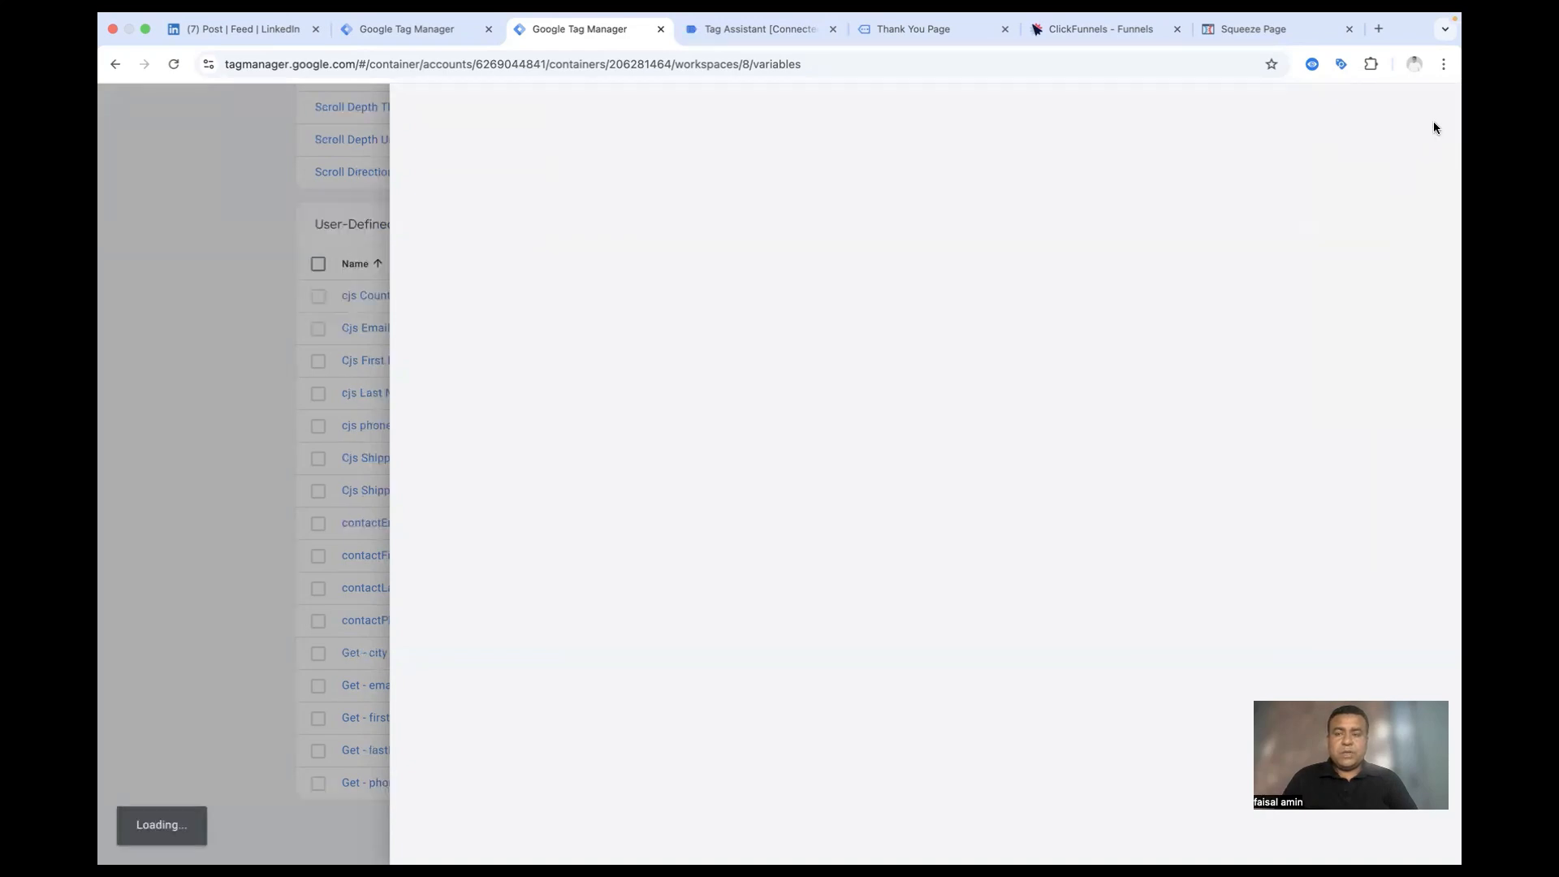
Step: Duplicate the "Get - phoneNumber" variable and copy the zipCode key from the Thank You Page's local storage
{"action": "left_click", "coordinate": [1402, 144]}
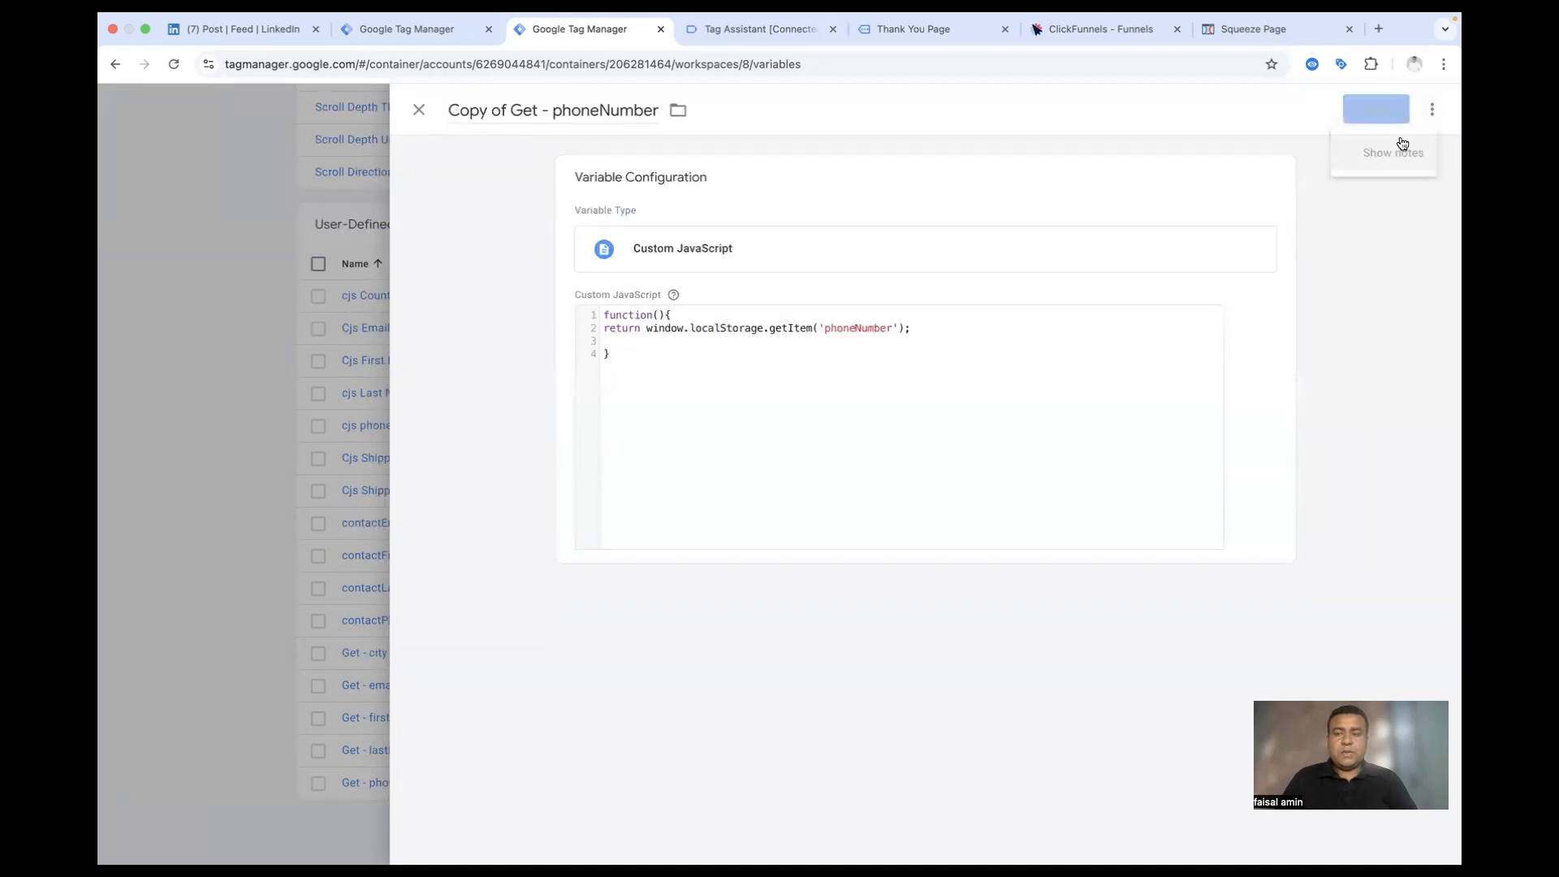
{"action": "left_click", "coordinate": [933, 30]}
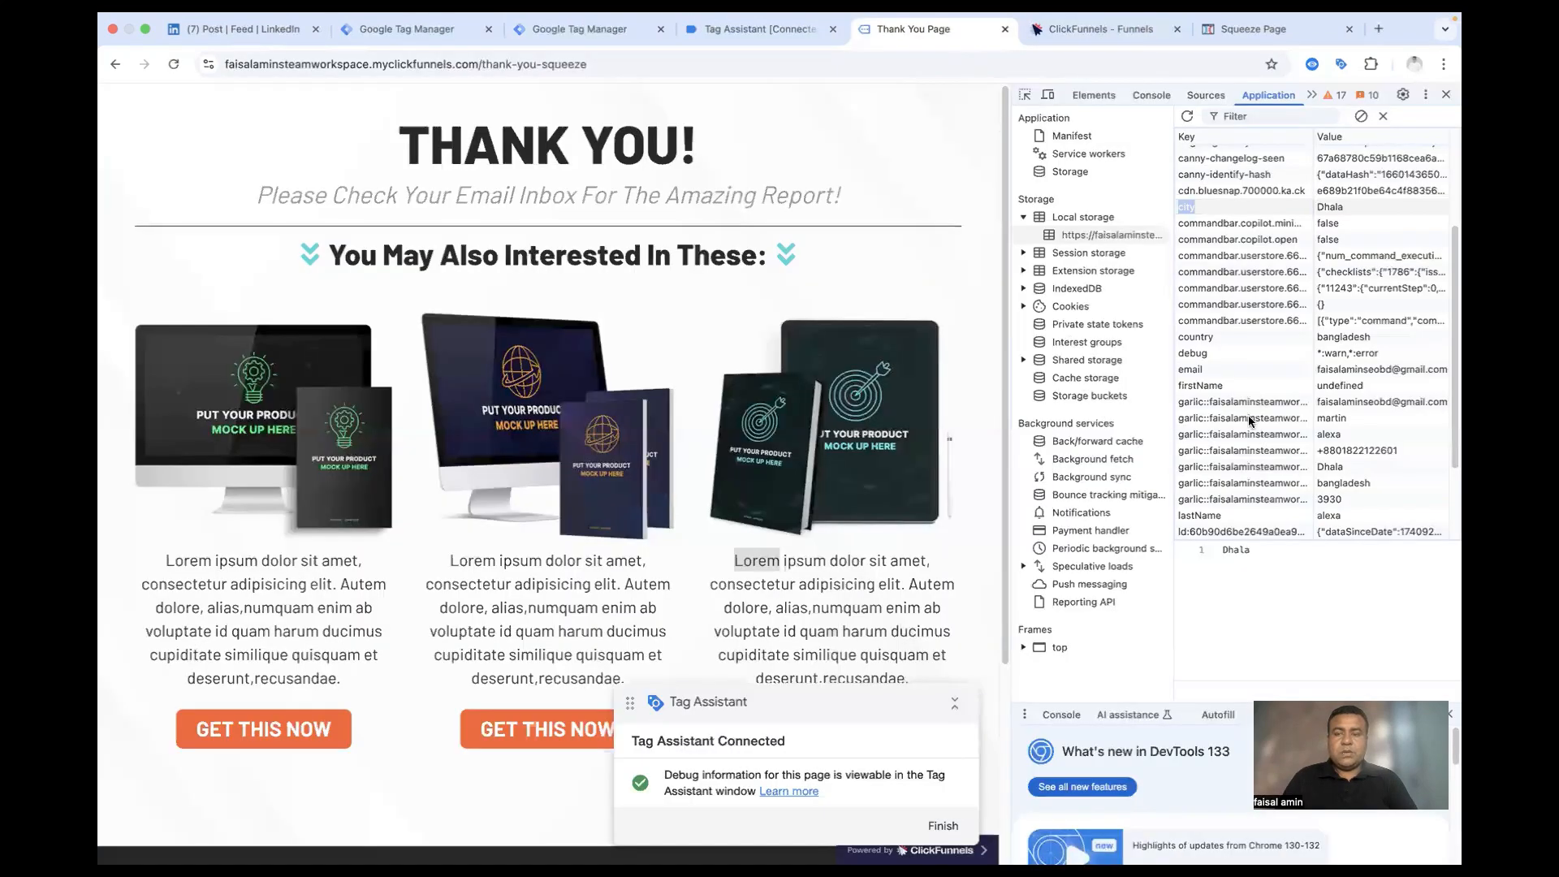
{"action": "scroll", "coordinate": [1250, 420], "scroll_direction": "down", "scroll_amount": 3}
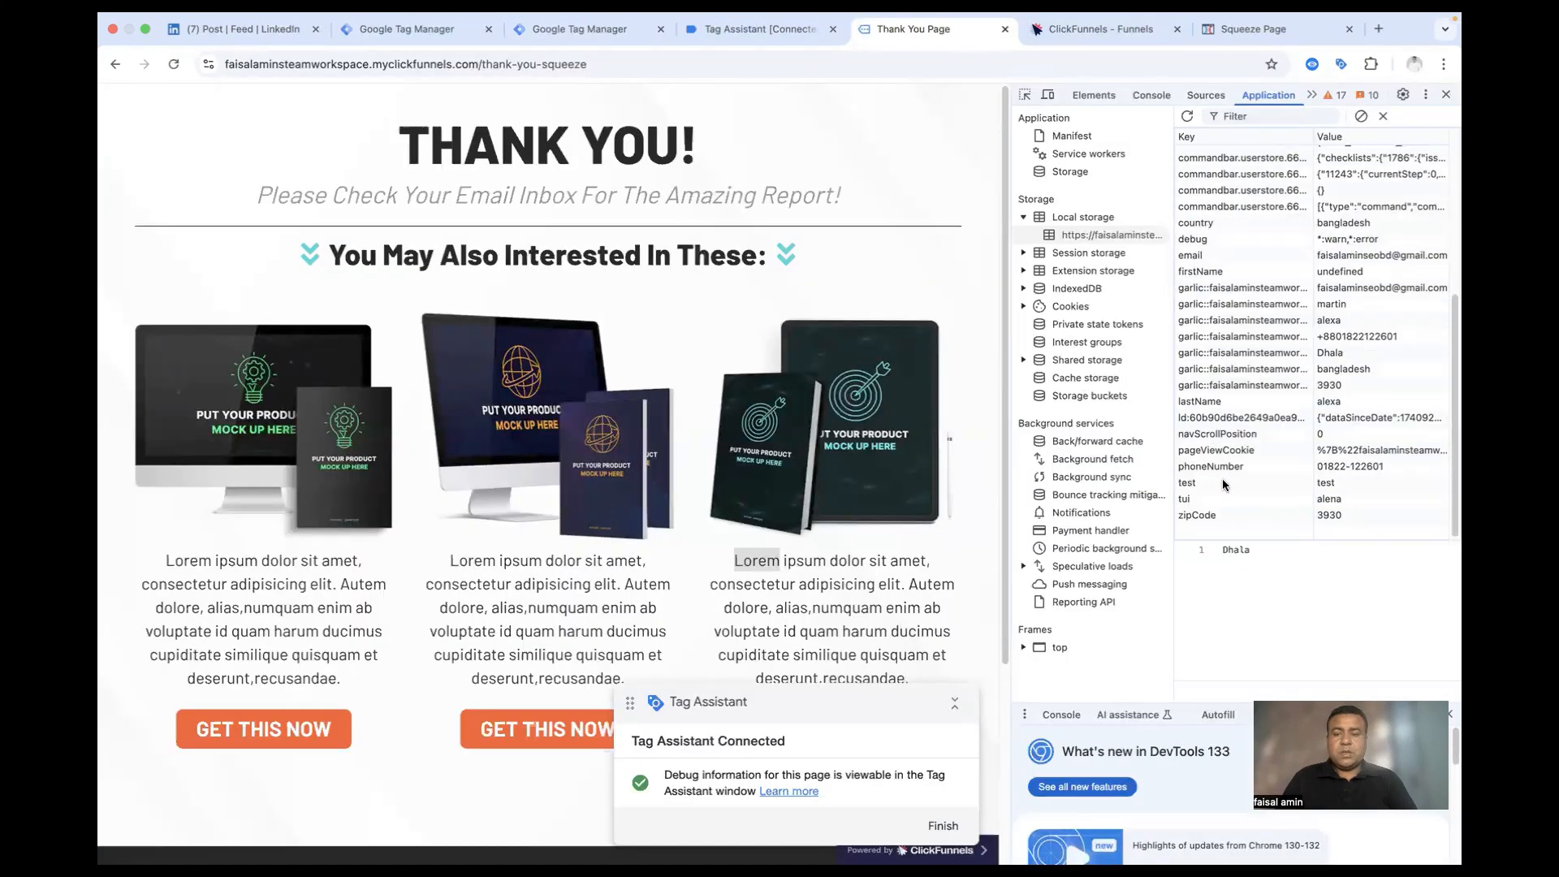
{"action": "left_click", "coordinate": [1204, 516]}
Step: Set the duplicate's getItem key to zipCode, rename the variable "Get - zipCode", and save it
{"action": "left_click", "coordinate": [580, 30]}
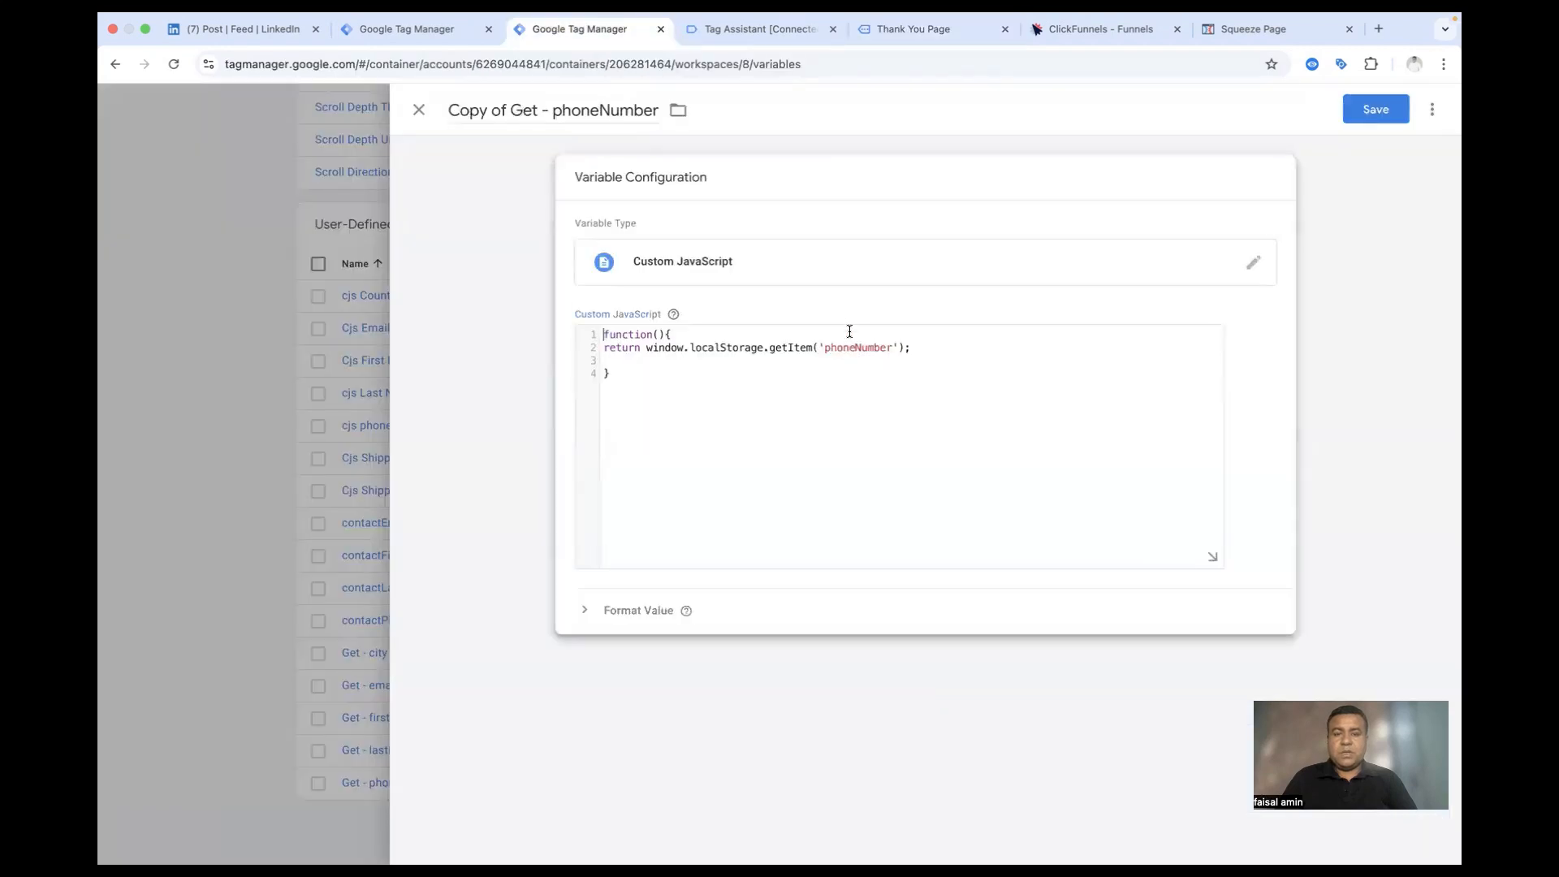
{"action": "double_click", "coordinate": [851, 349]}
{"action": "type", "text": "zipCode"}
{"action": "left_click_drag", "start_coordinate": [513, 111], "coordinate": [445, 111]}
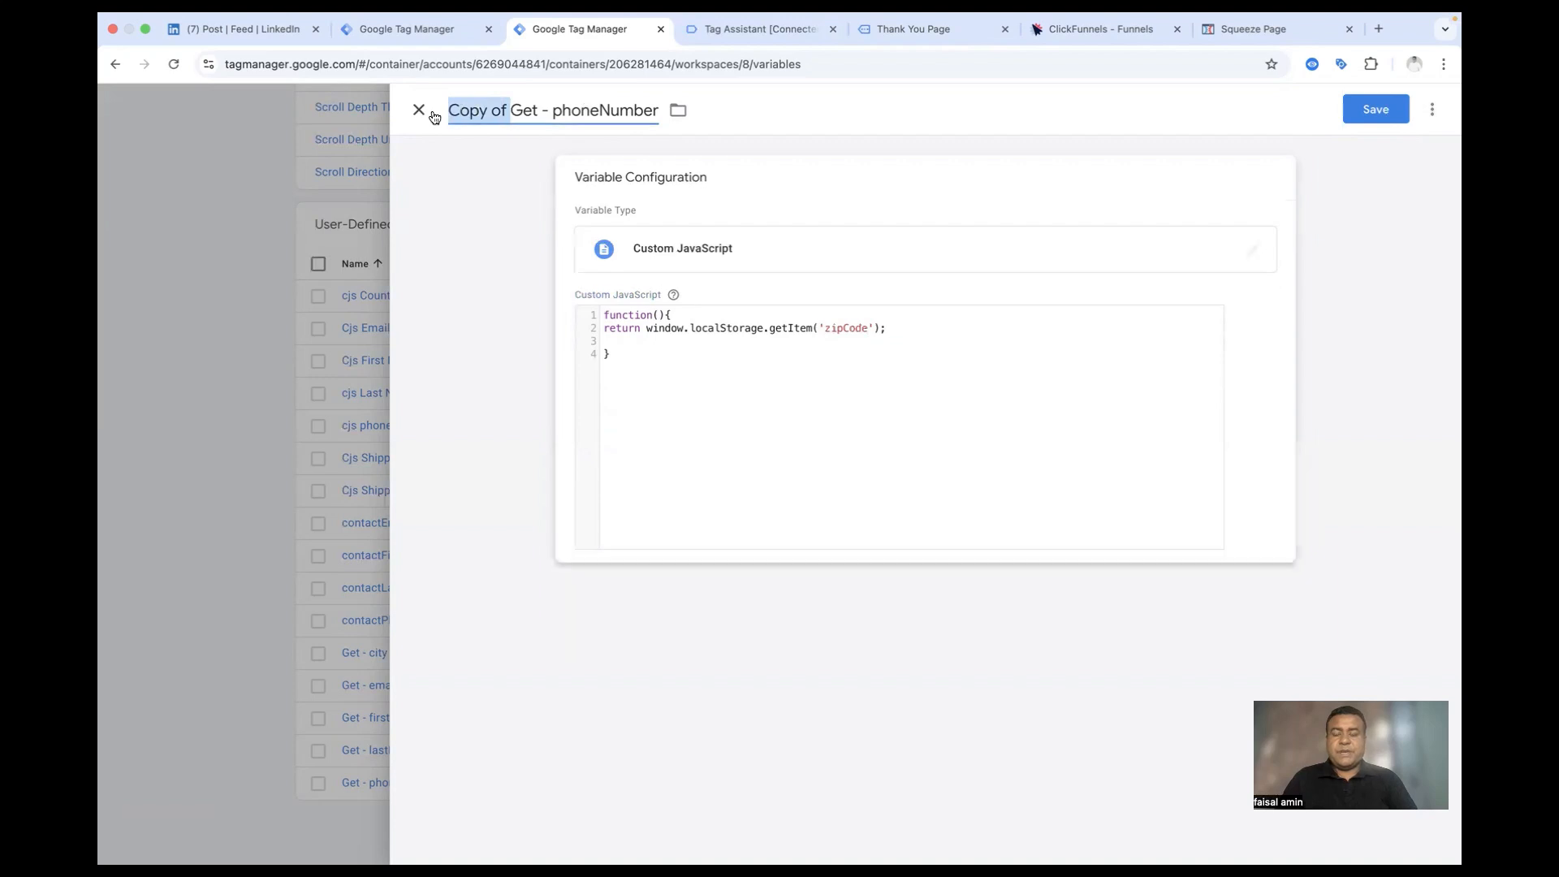
{"action": "key", "text": "BackSpace"}
{"action": "double_click", "coordinate": [494, 112]}
{"action": "type", "text": "zipCode"}
{"action": "left_click", "coordinate": [1375, 109]}
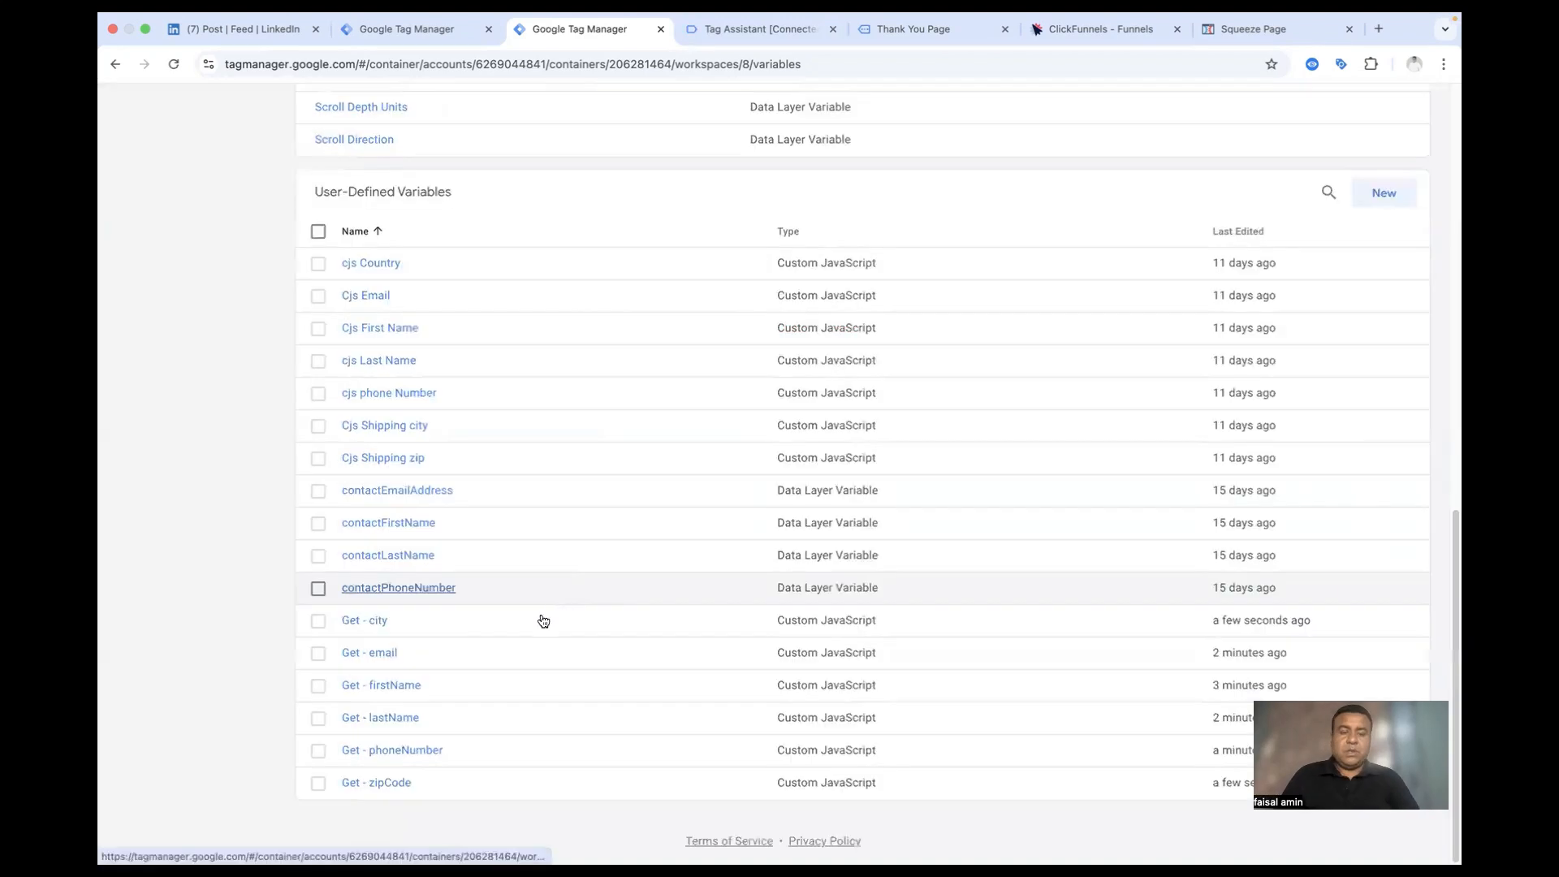
Step: Duplicate the "Get - zipCode" variable and copy the country key from the Thank You Page's local storage
{"action": "left_click", "coordinate": [388, 785]}
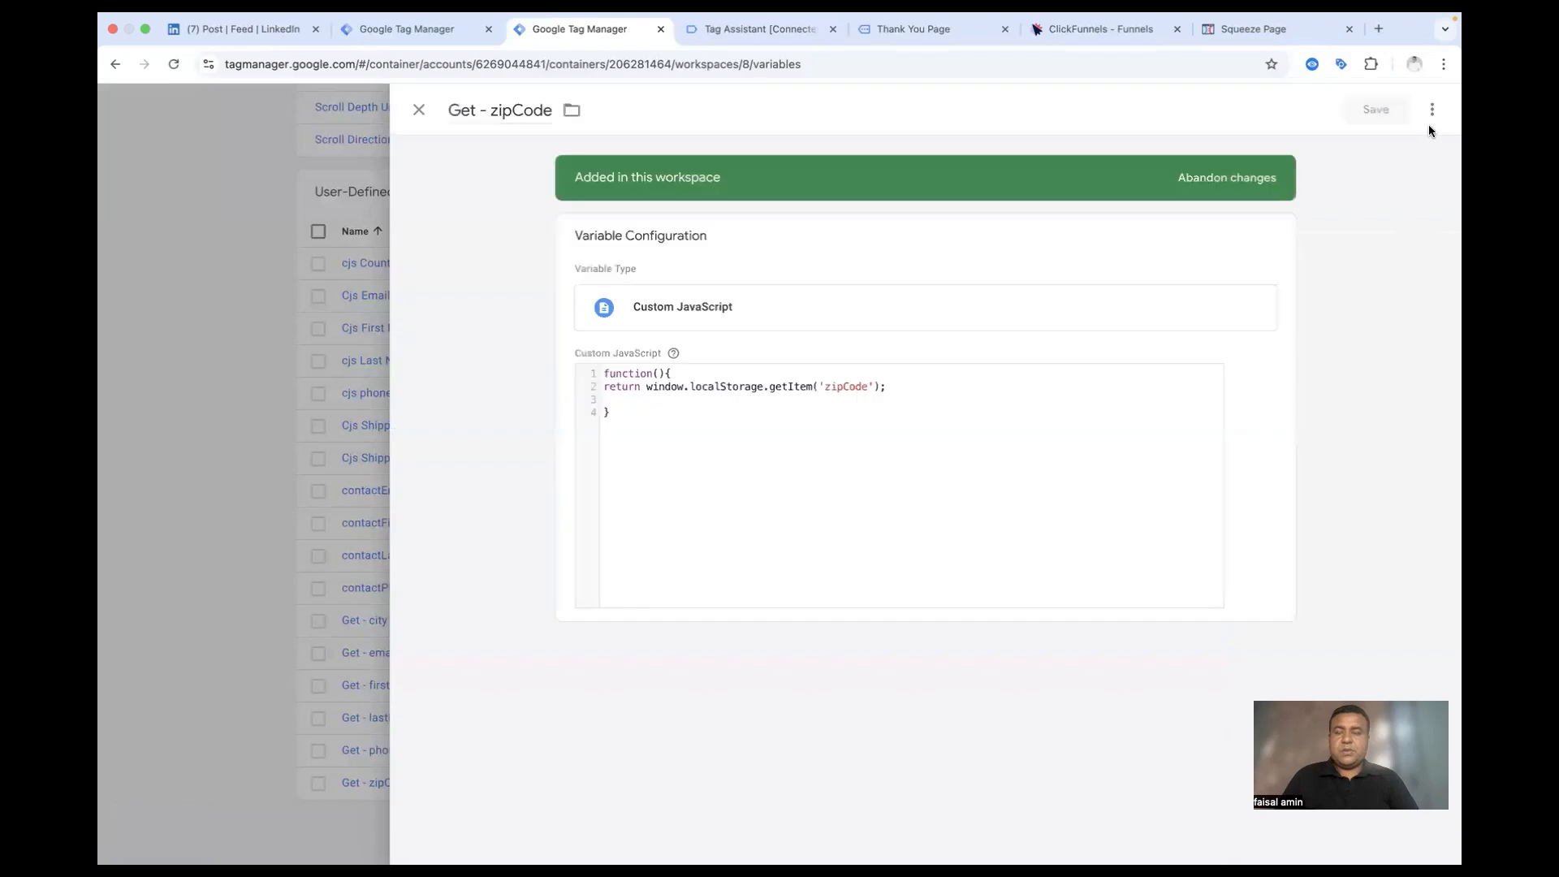
{"action": "left_click", "coordinate": [1432, 111]}
{"action": "left_click", "coordinate": [1413, 144]}
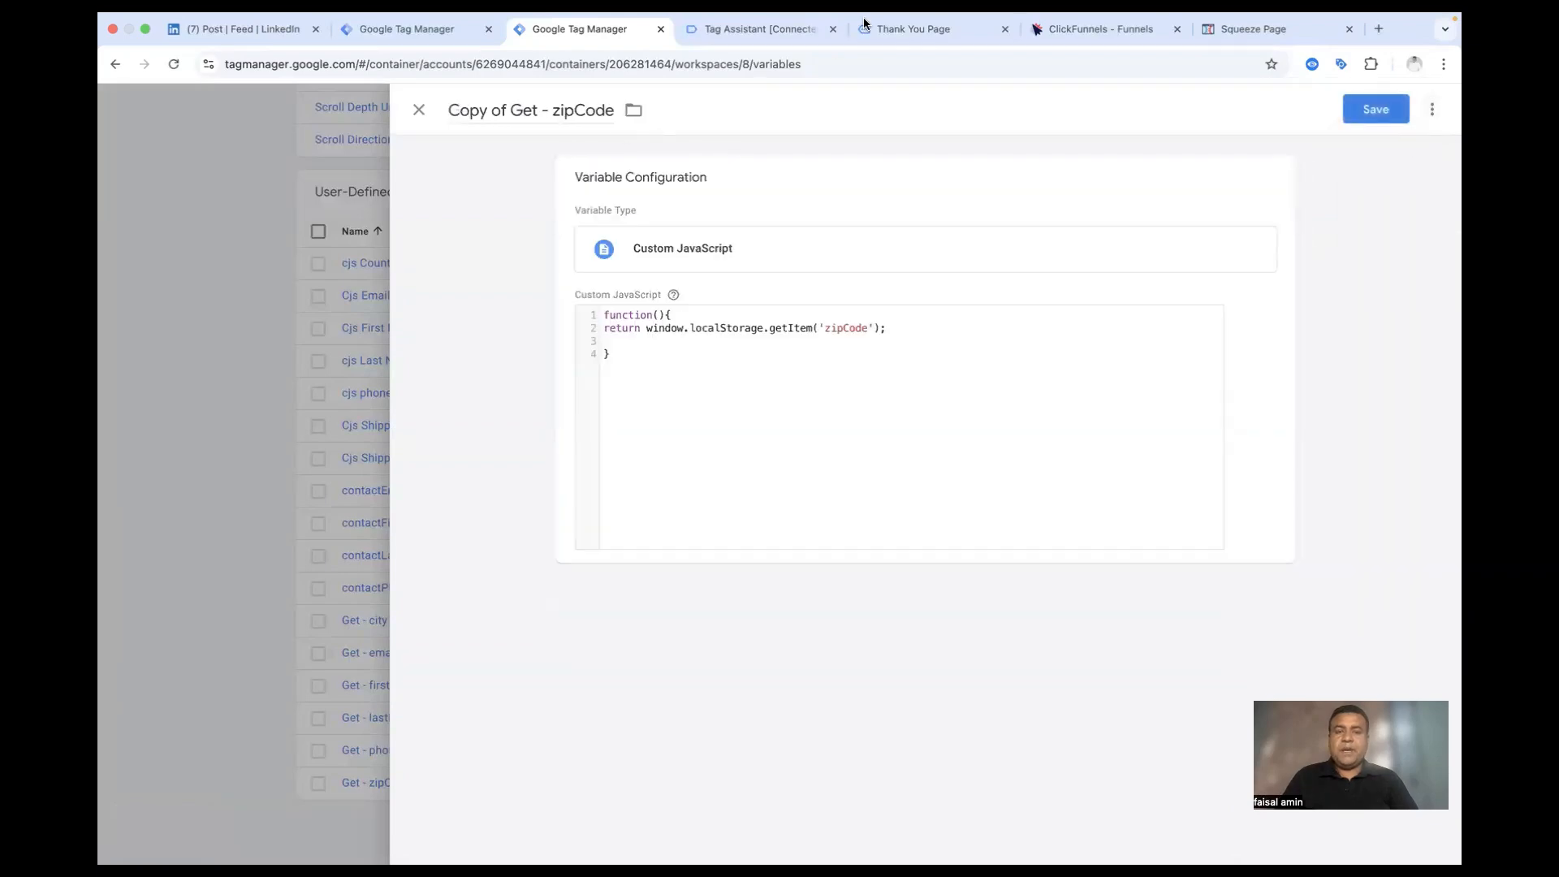
{"action": "left_click", "coordinate": [904, 28]}
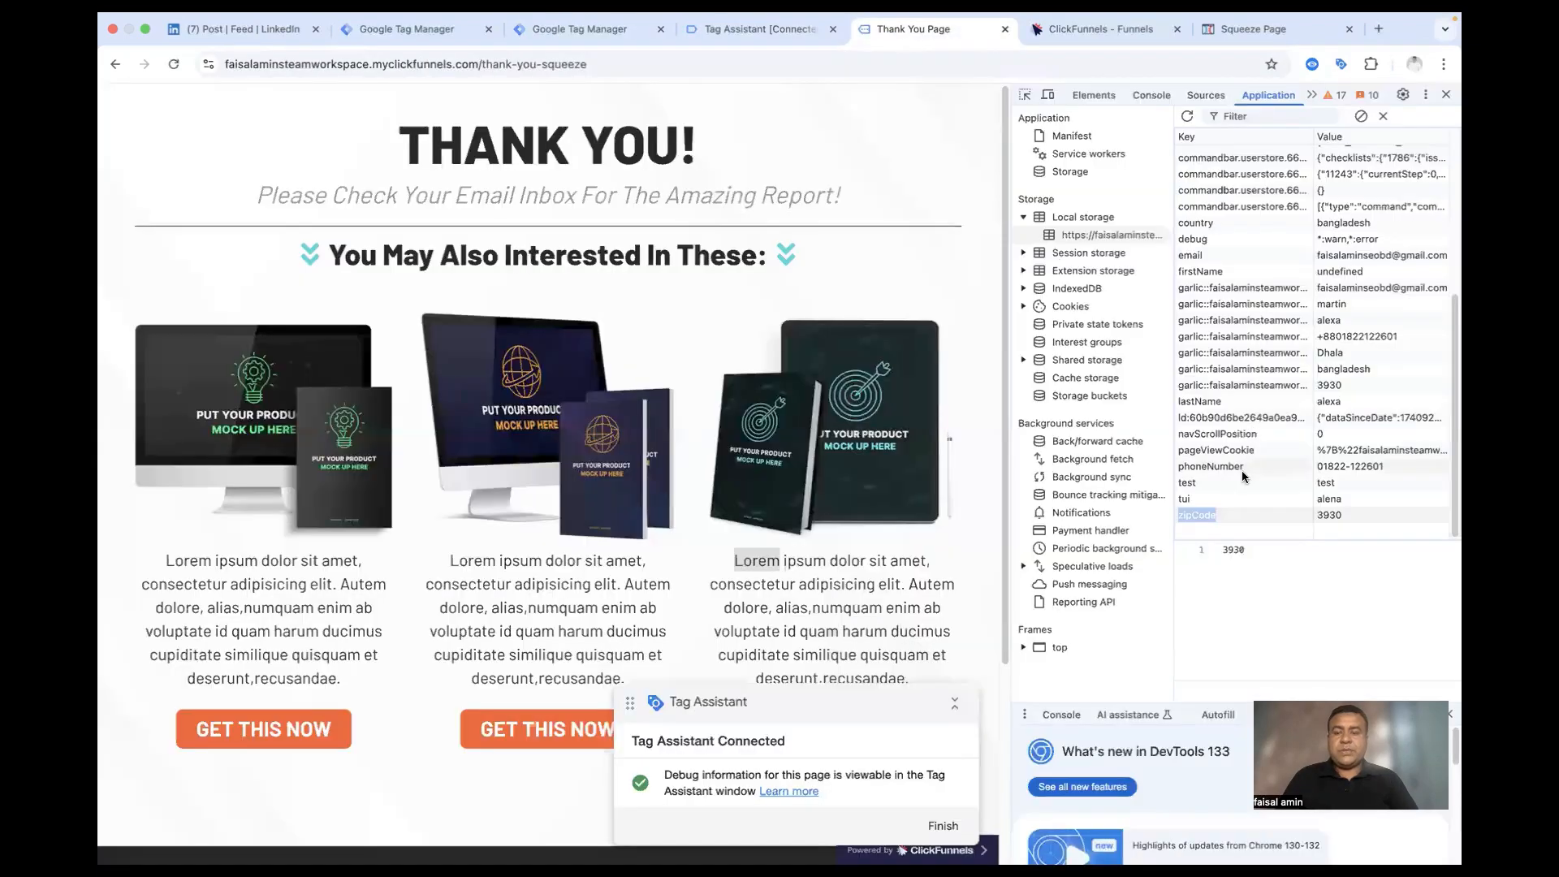
{"action": "left_click", "coordinate": [1200, 224]}
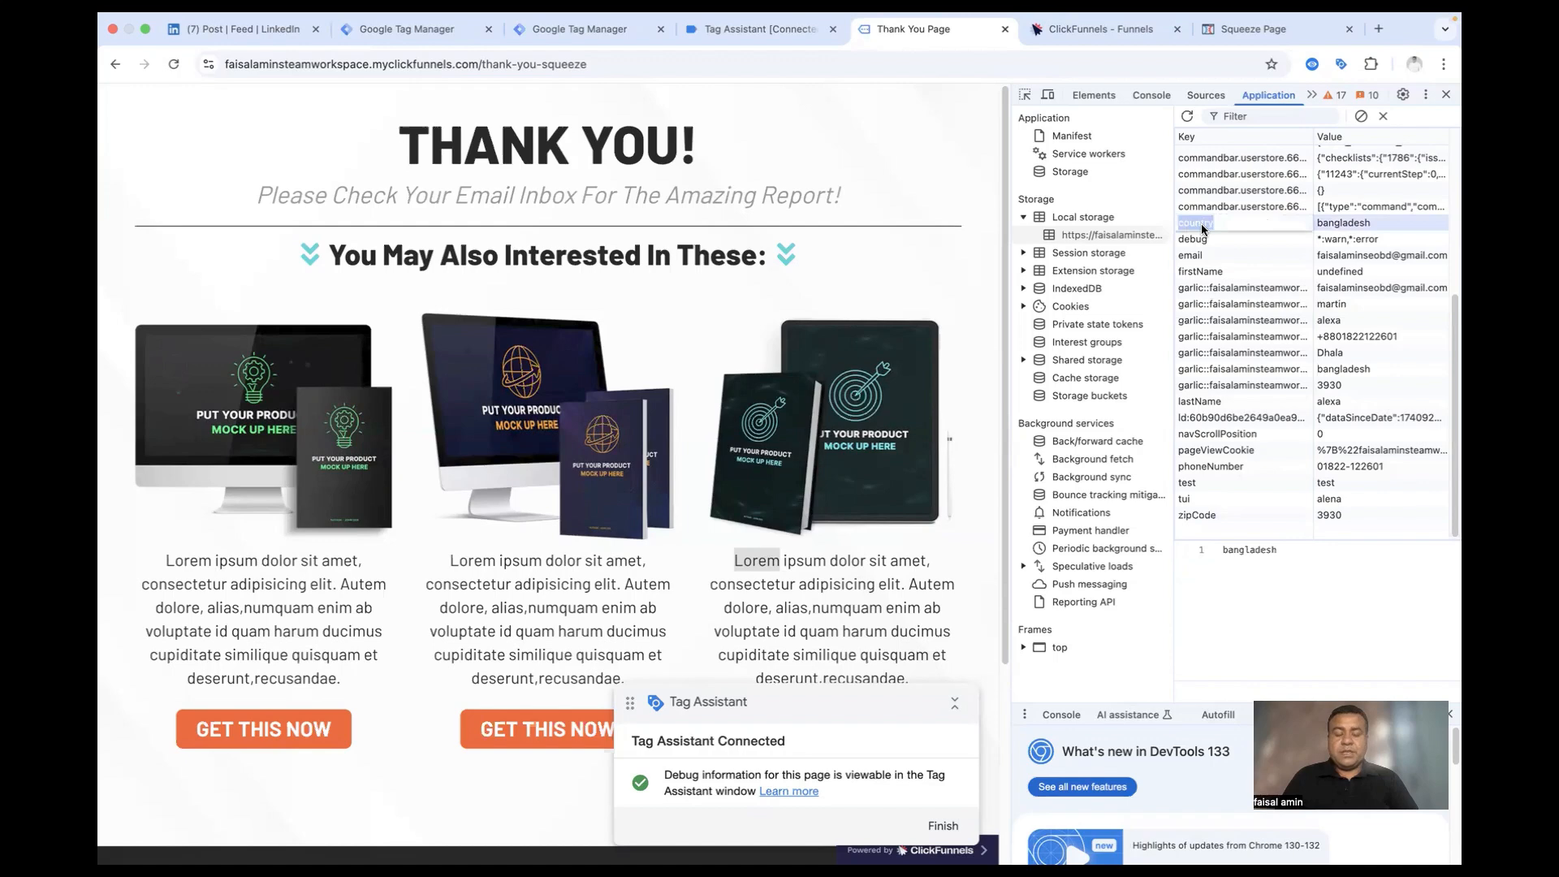
Step: Set the duplicate's getItem key to country, rename the variable "Get - country", and save it
{"action": "left_click", "coordinate": [580, 29]}
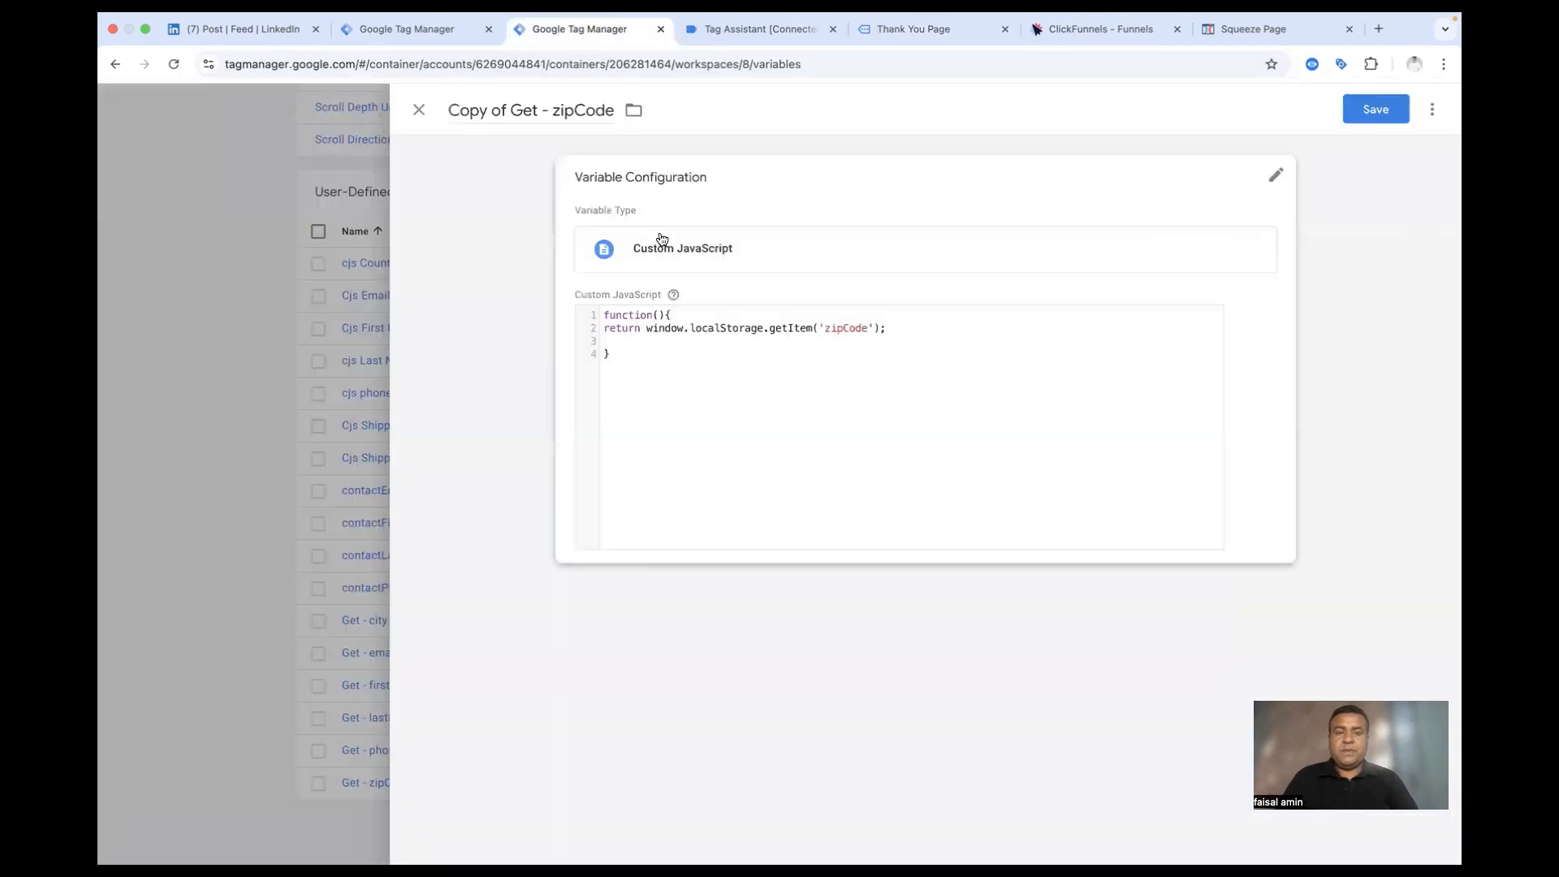
{"action": "left_click", "coordinate": [832, 325]}
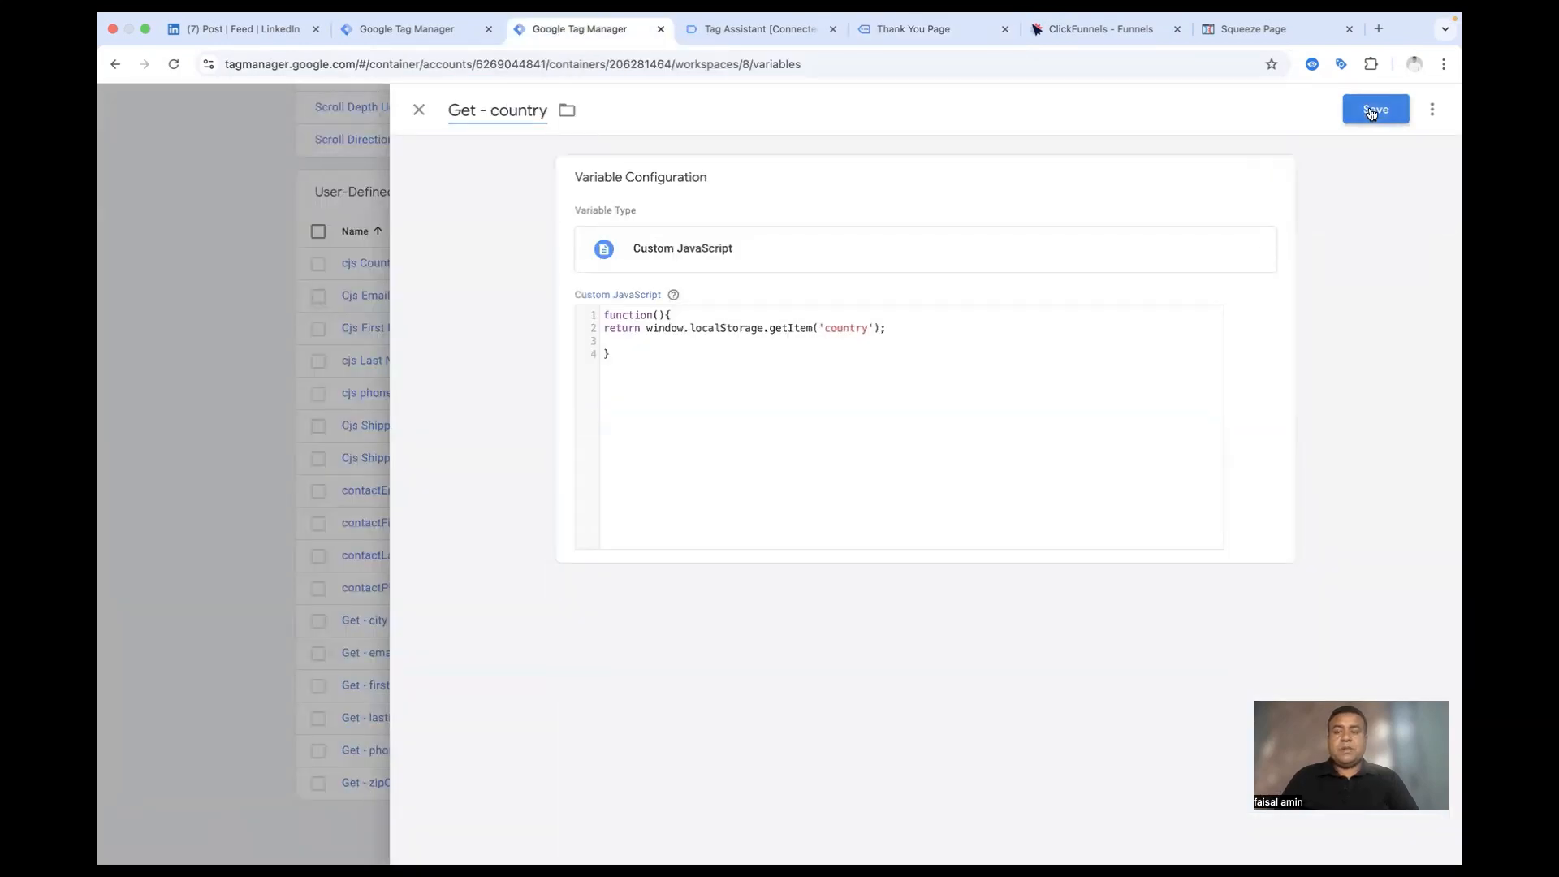
{"action": "left_click", "coordinate": [1375, 108]}
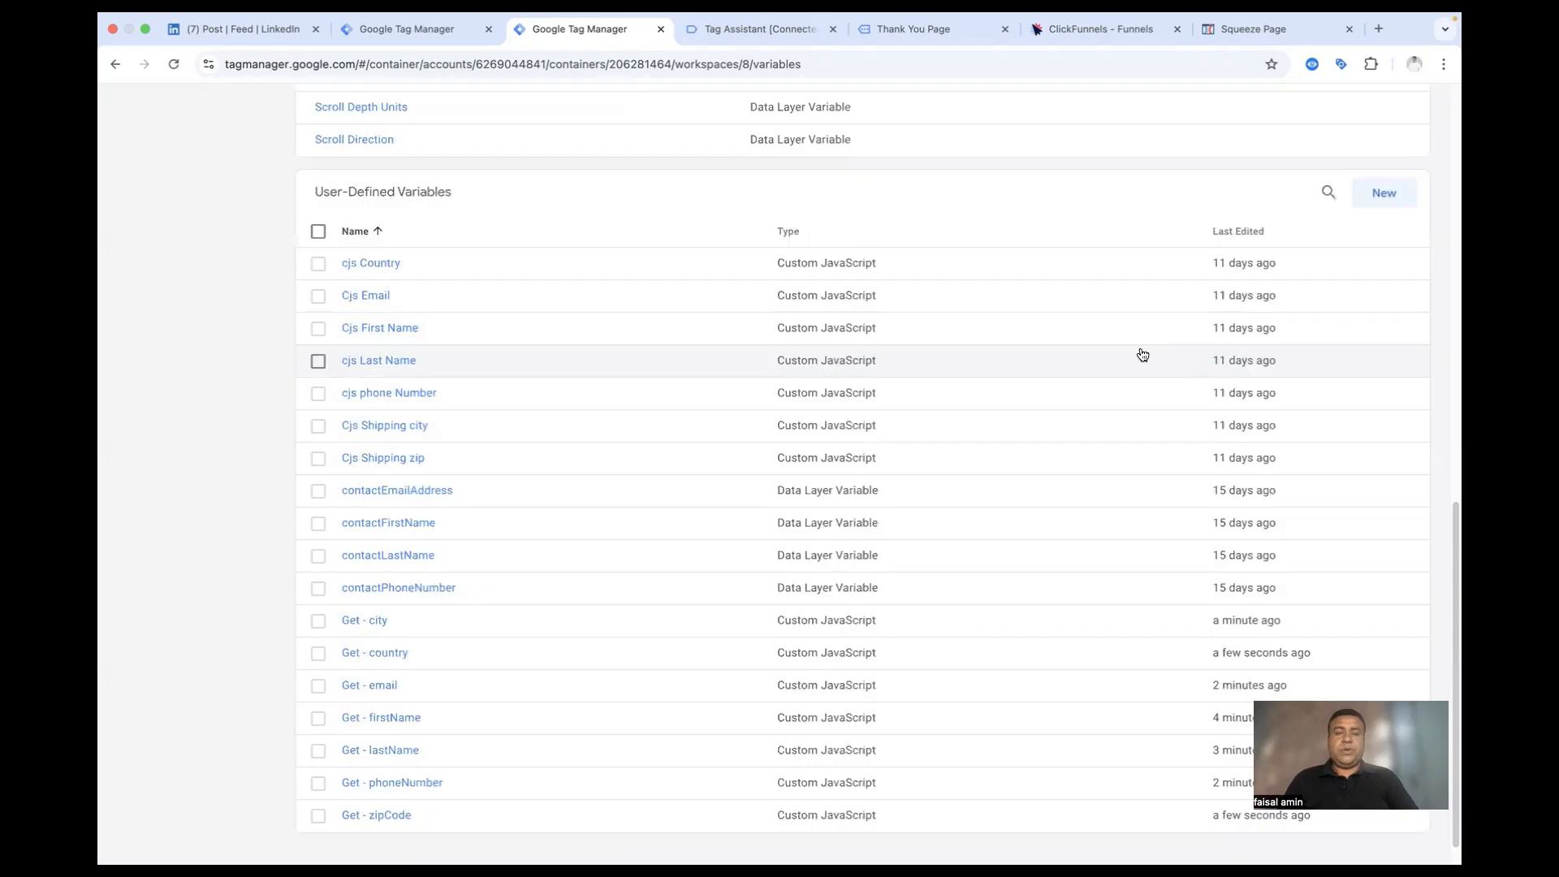
Step: Submit and publish the workspace changes without a version name or description
{"action": "scroll", "coordinate": [1138, 352], "scroll_direction": "up", "scroll_amount": 5}
{"action": "left_click", "coordinate": [1390, 156]}
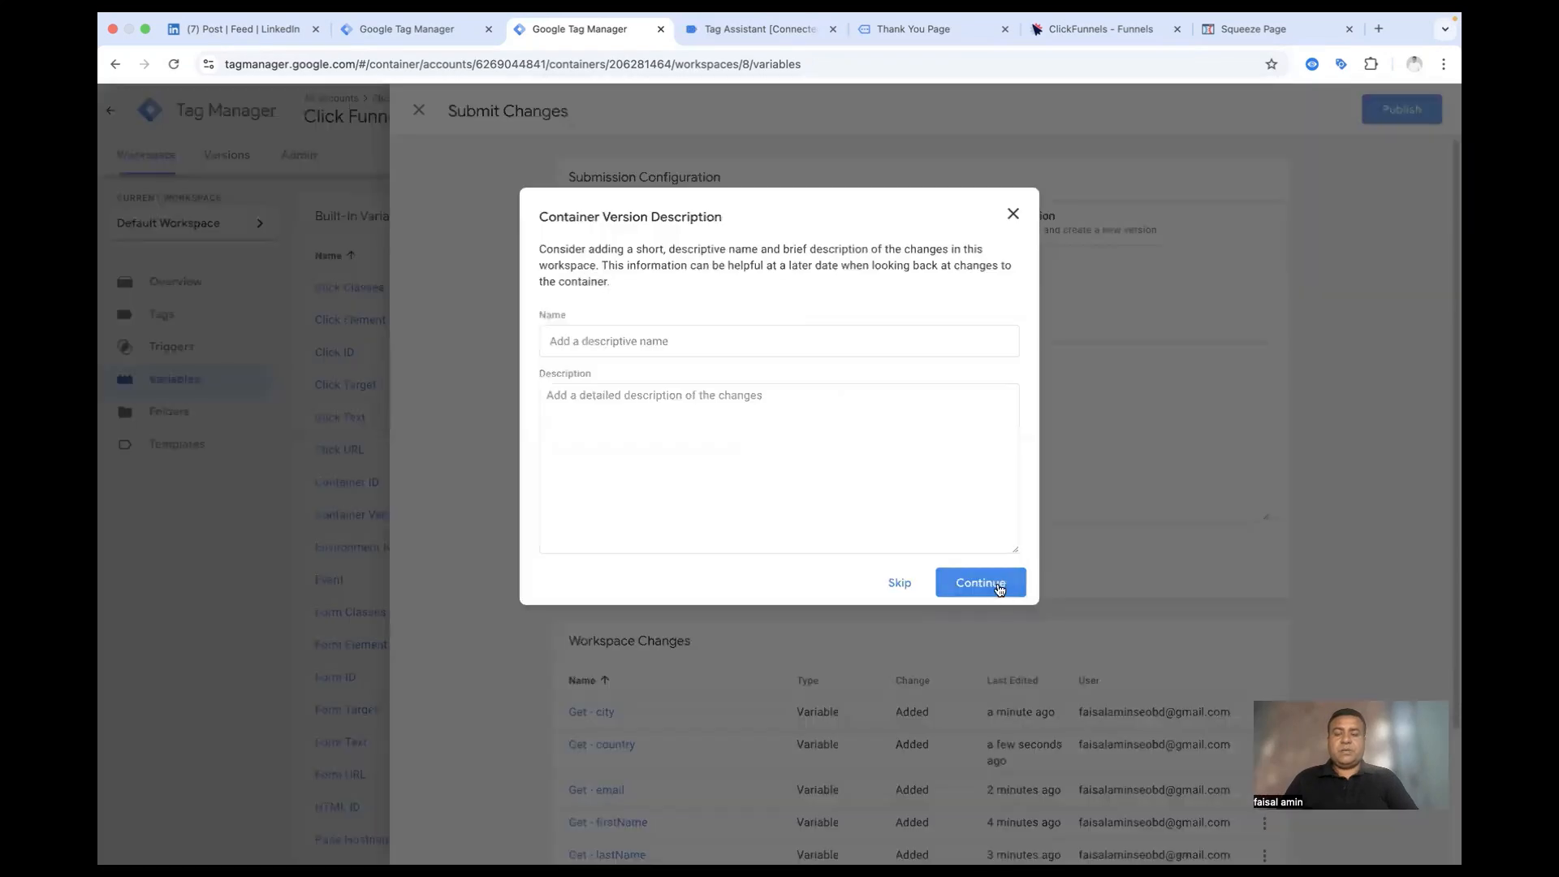
{"action": "left_click", "coordinate": [997, 583]}
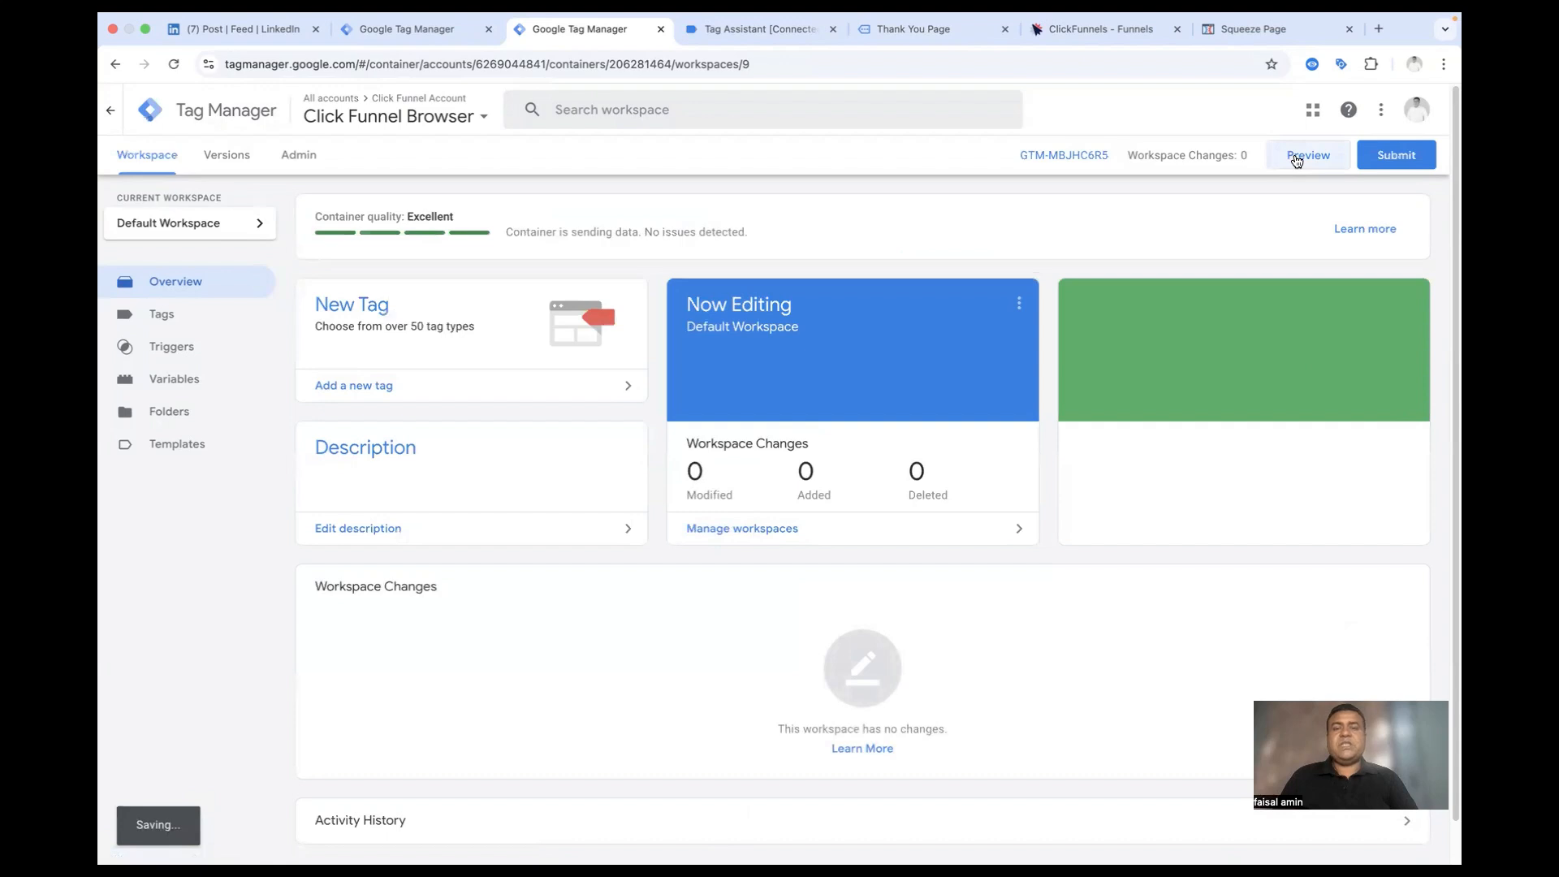
Step: Start preview mode for the container, continue to the connected debug session, and switch to the Squeeze Page
{"action": "left_click", "coordinate": [1296, 155]}
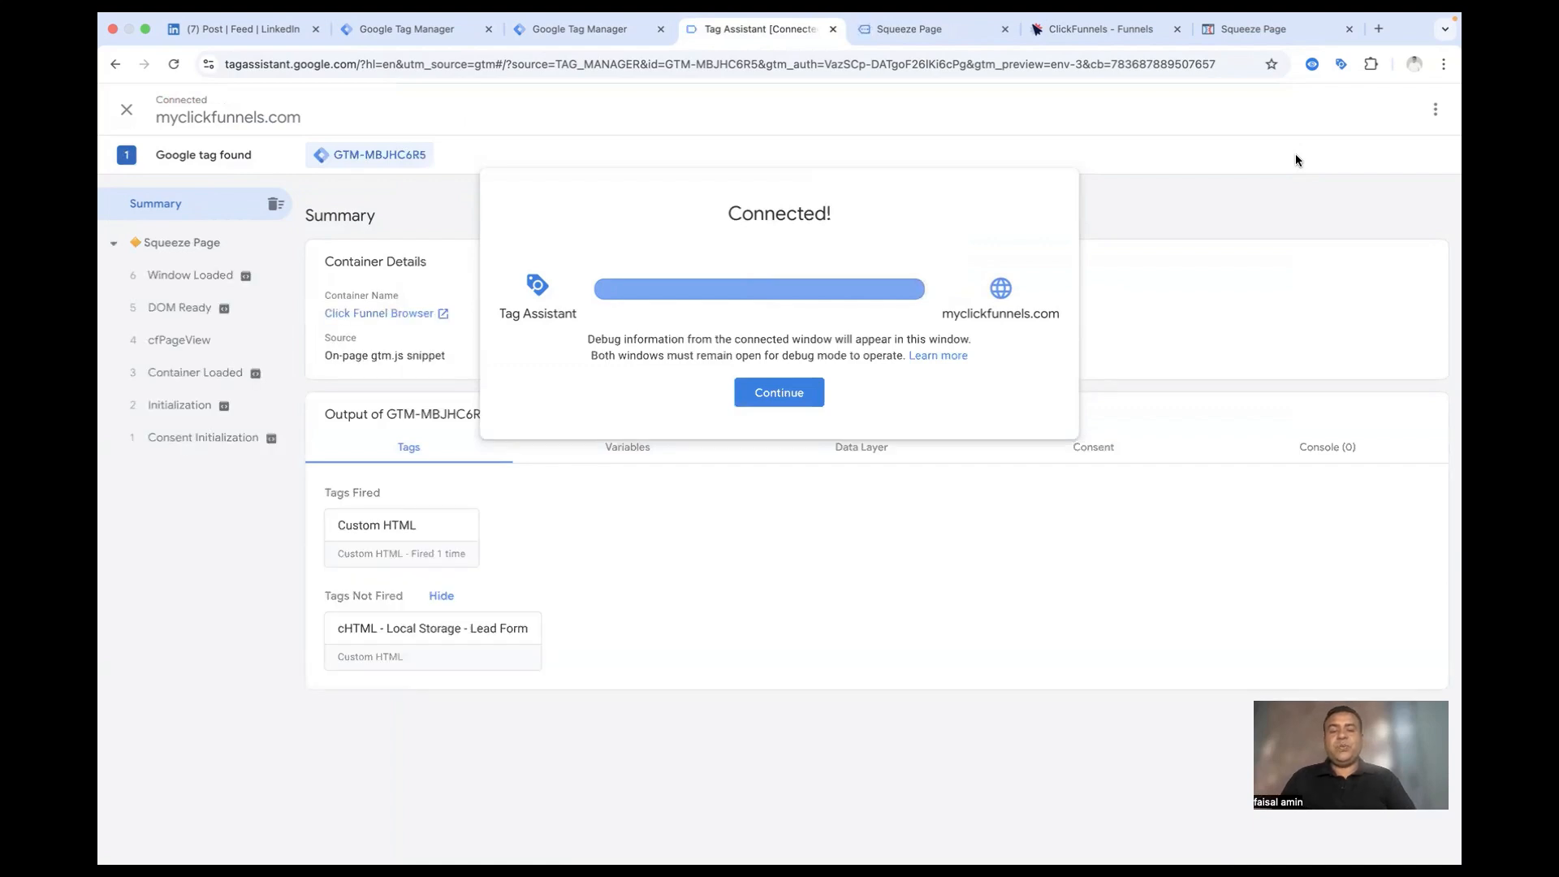
{"action": "left_click", "coordinate": [779, 392]}
{"action": "left_click", "coordinate": [933, 27]}
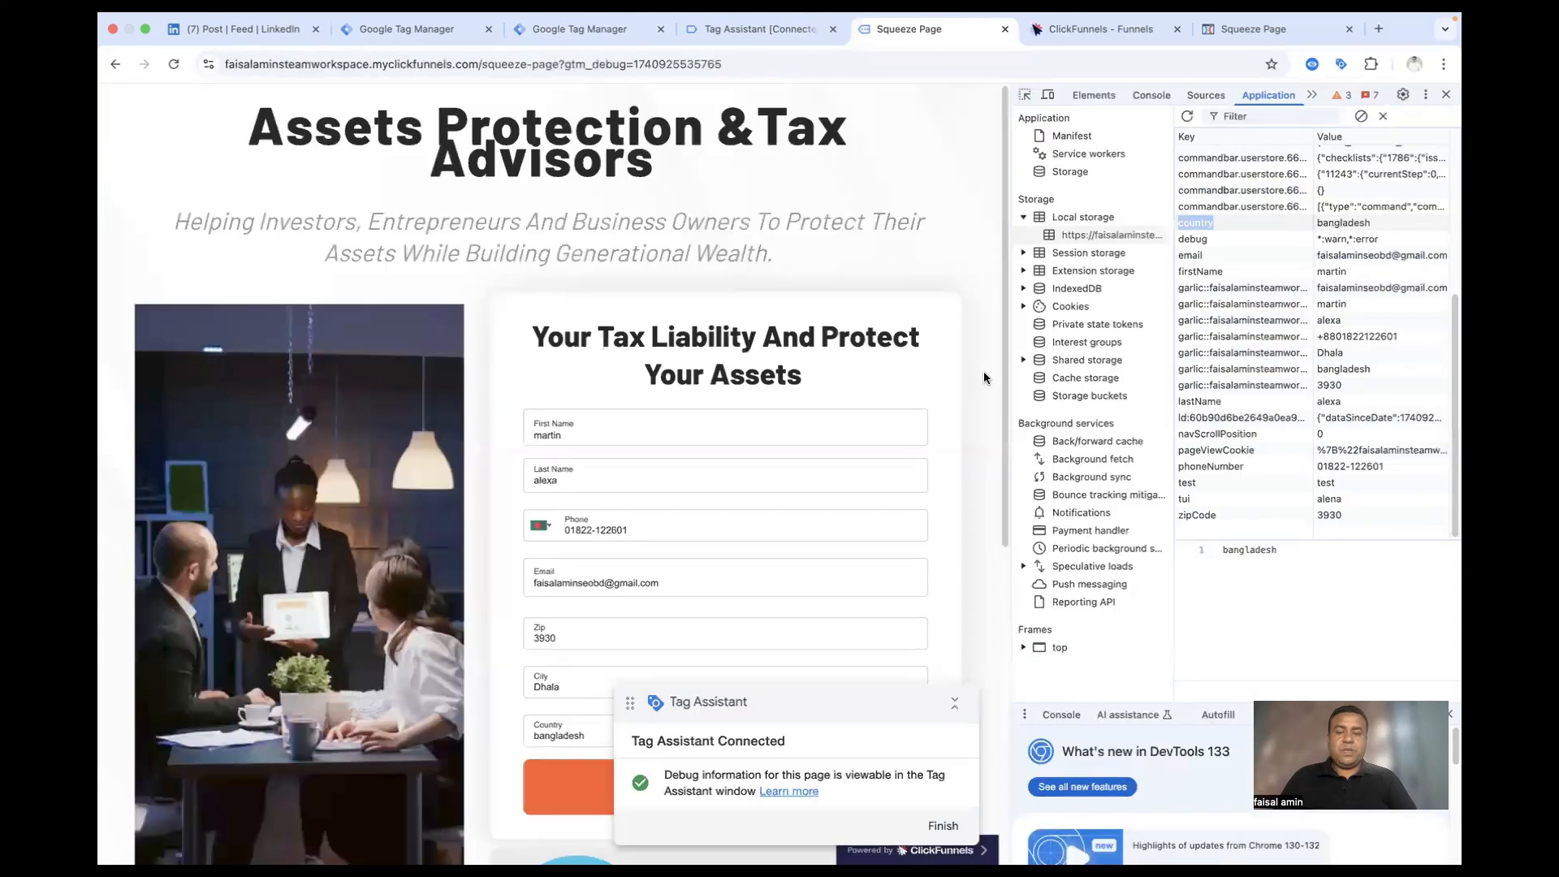
Step: Close the developer tools on the Squeeze Page and submit the prefilled lead form
{"action": "left_click", "coordinate": [1443, 96]}
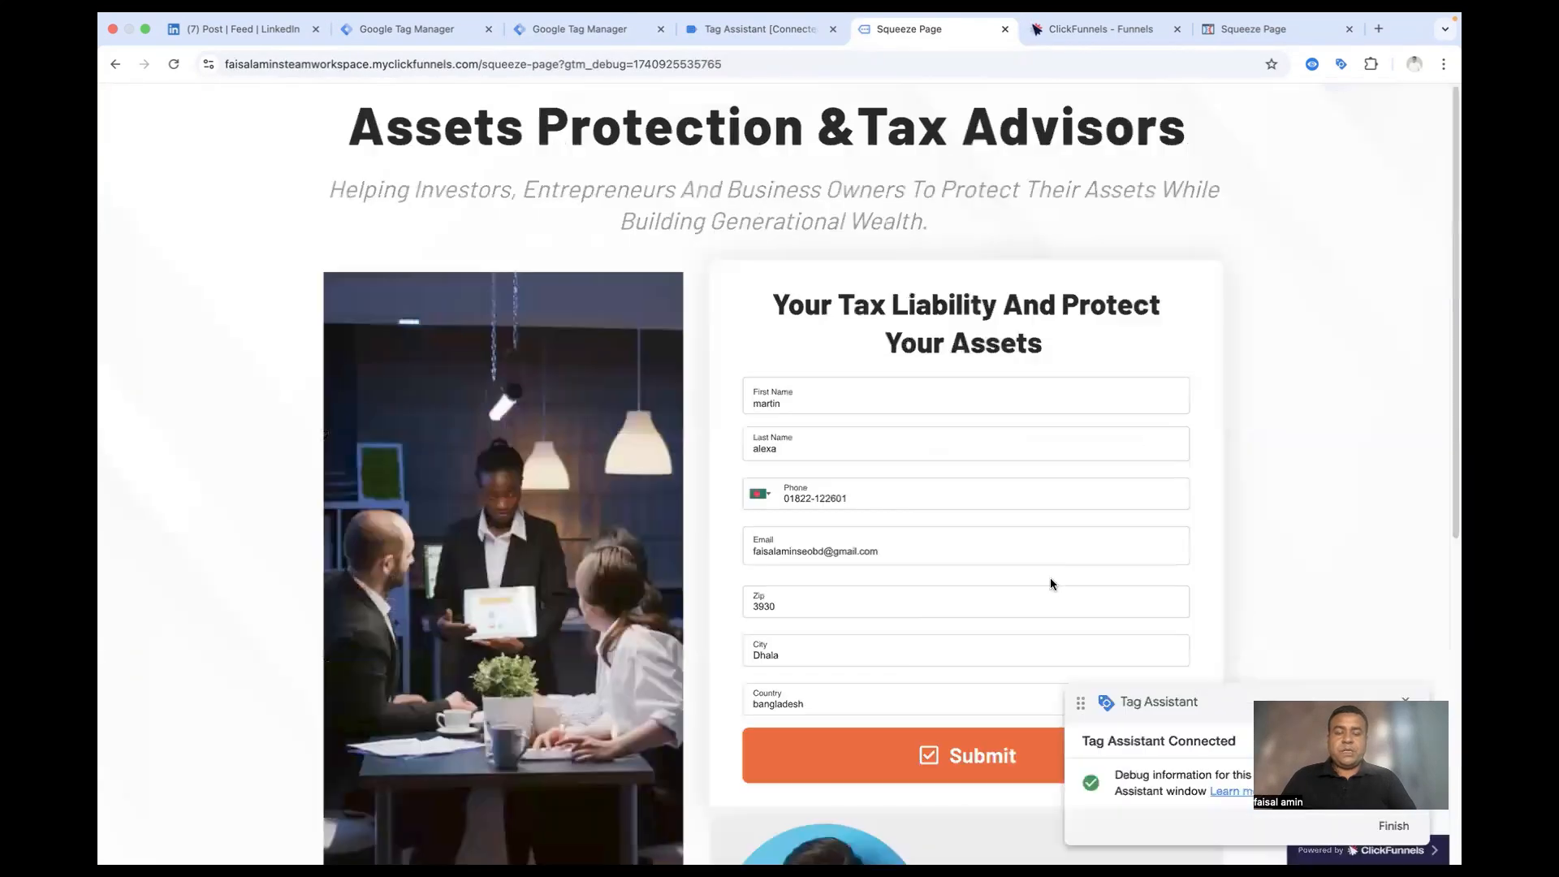
{"action": "scroll", "coordinate": [1050, 581], "scroll_direction": "down", "scroll_amount": 5}
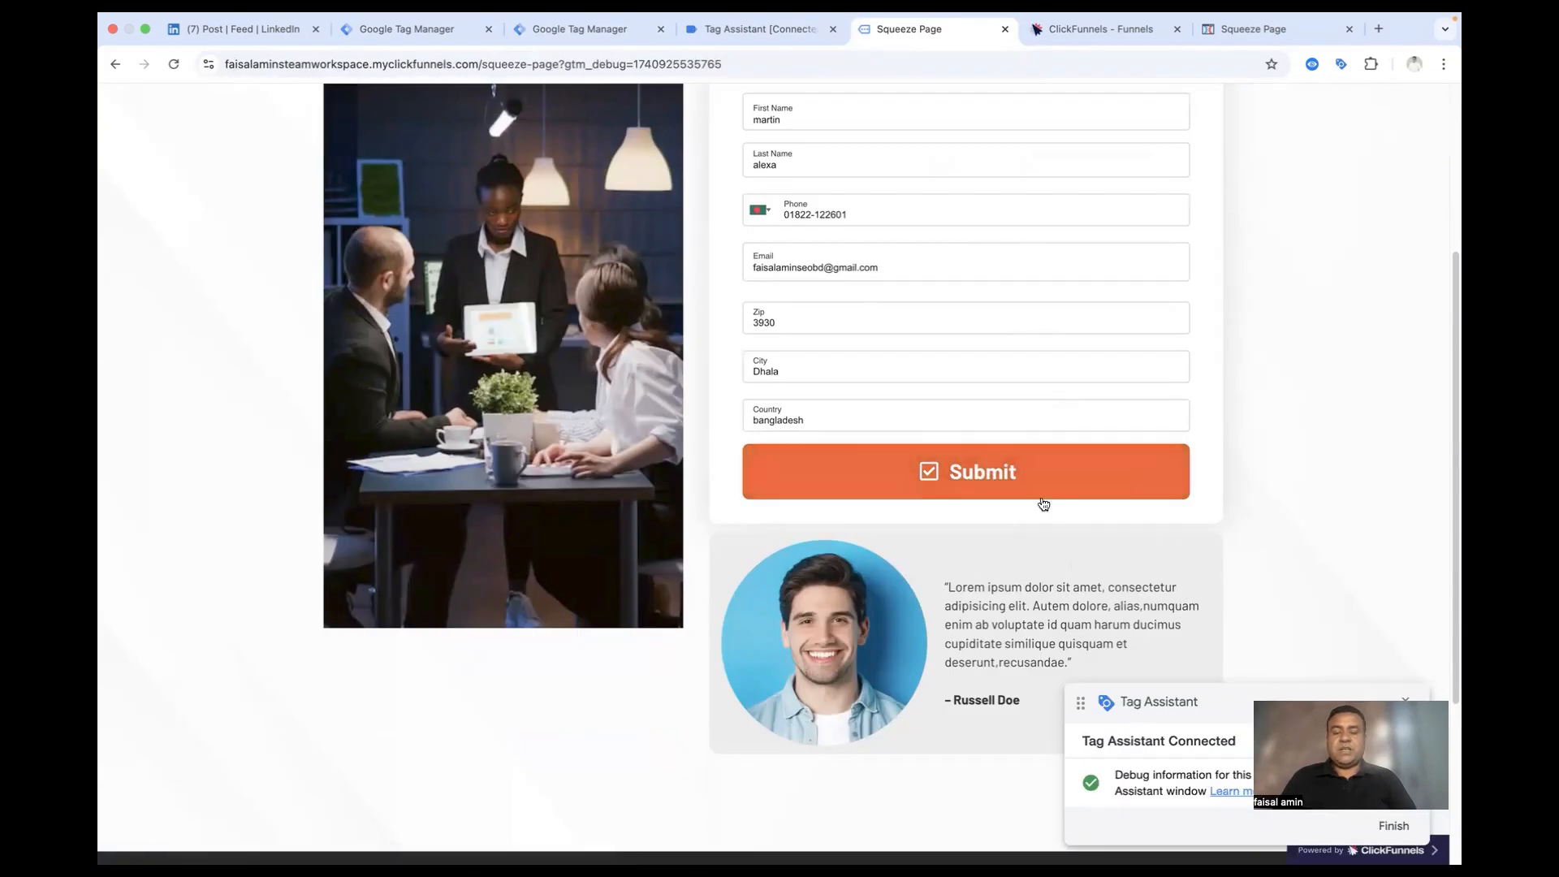
{"action": "left_click", "coordinate": [981, 474]}
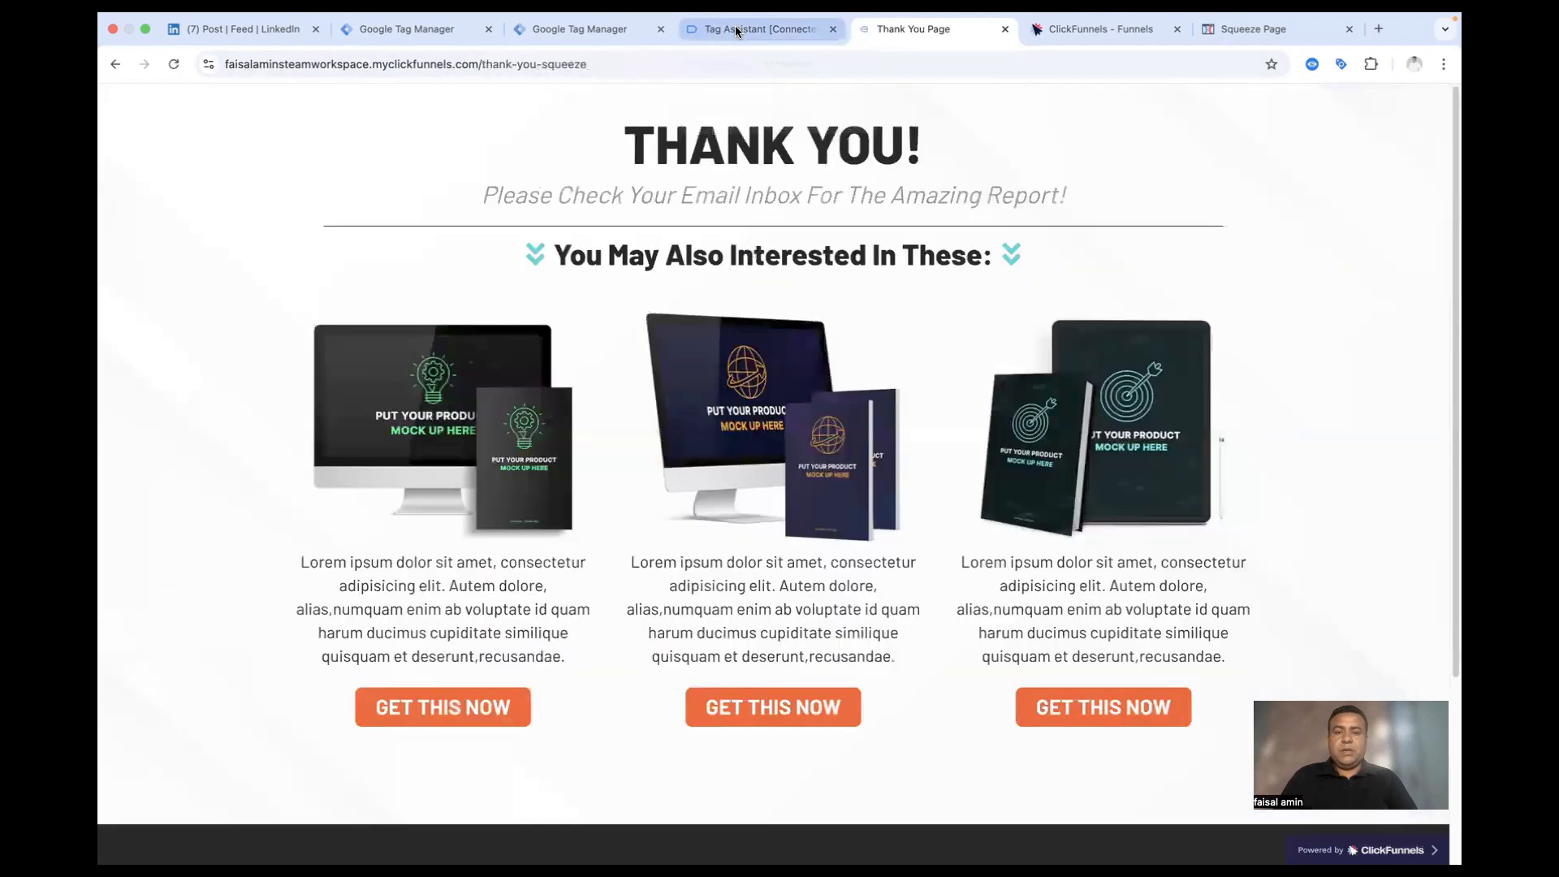
Step: Check the values of the "Get -" variables on the Thank You Page's cfLead event in Tag Assistant
{"action": "left_click", "coordinate": [736, 30]}
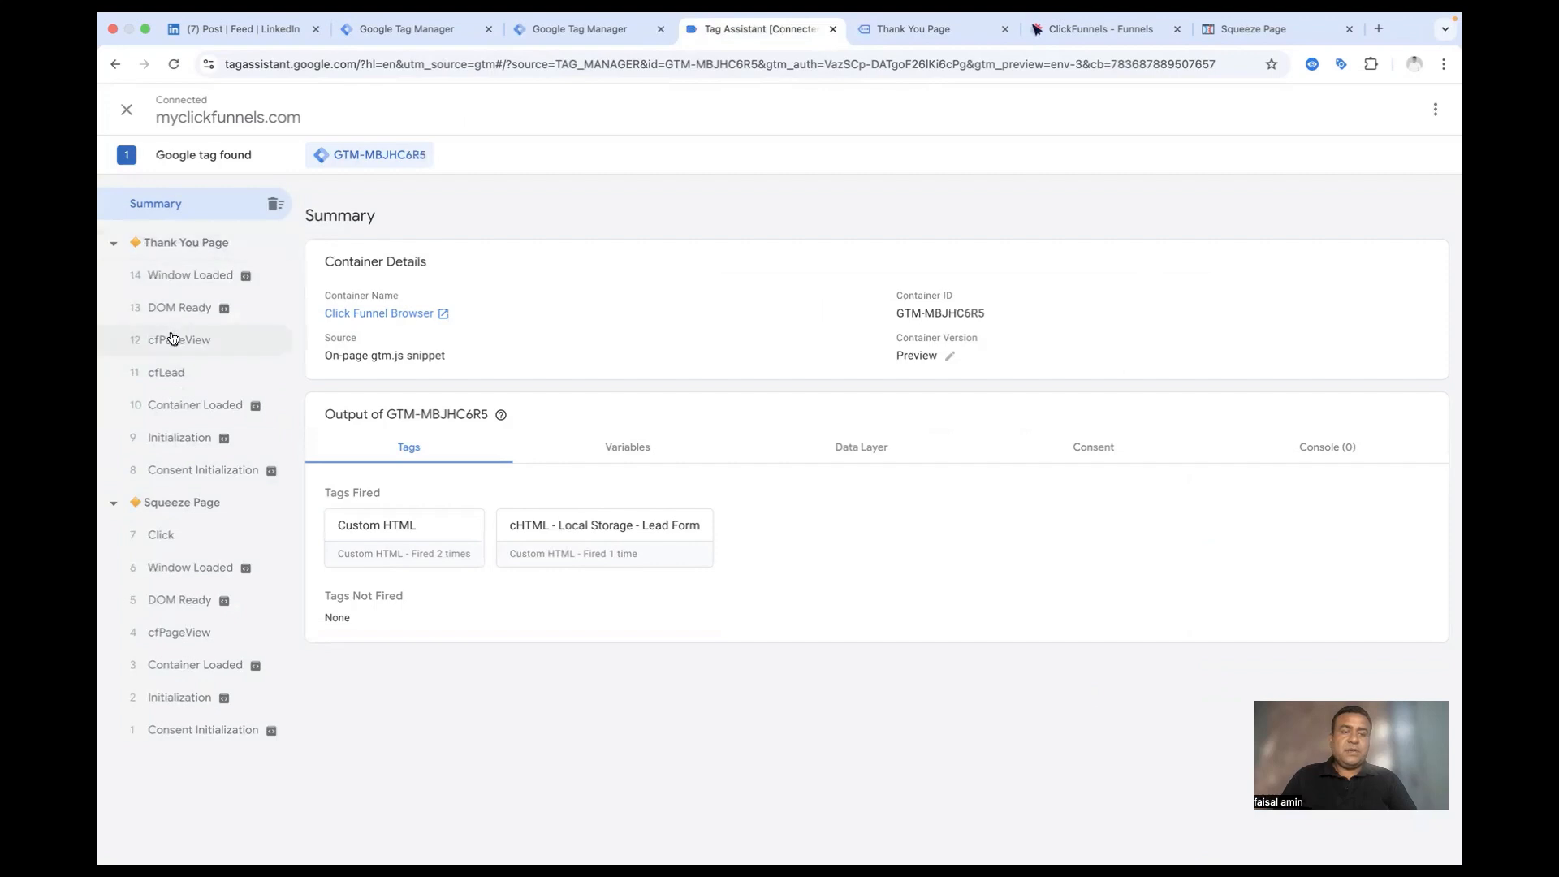
{"action": "left_click", "coordinate": [173, 374]}
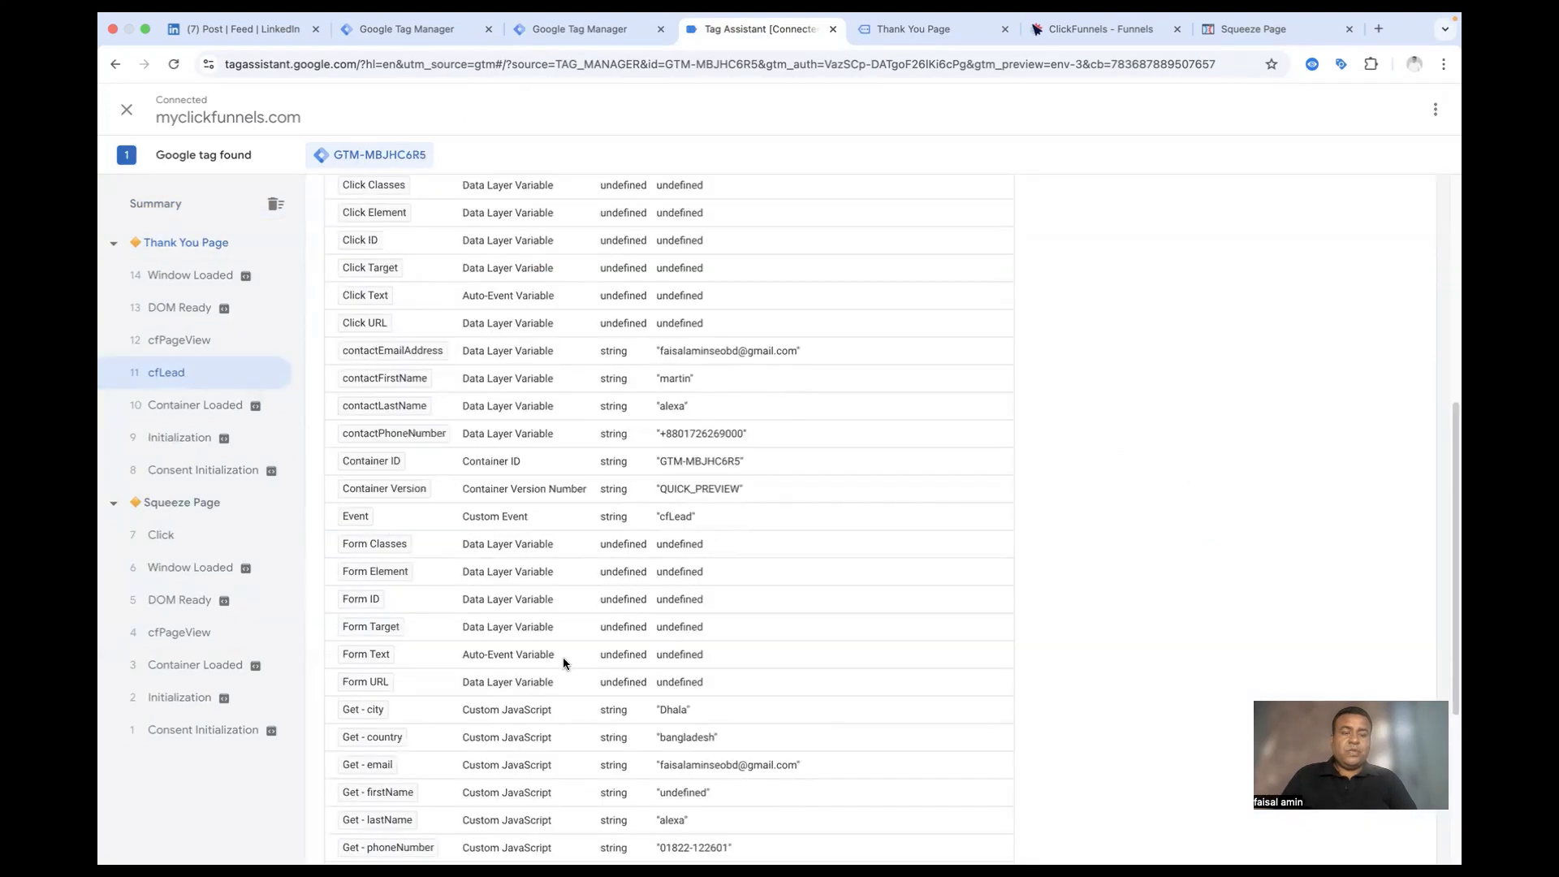
{"action": "scroll", "coordinate": [562, 656], "scroll_direction": "down", "scroll_amount": 3}
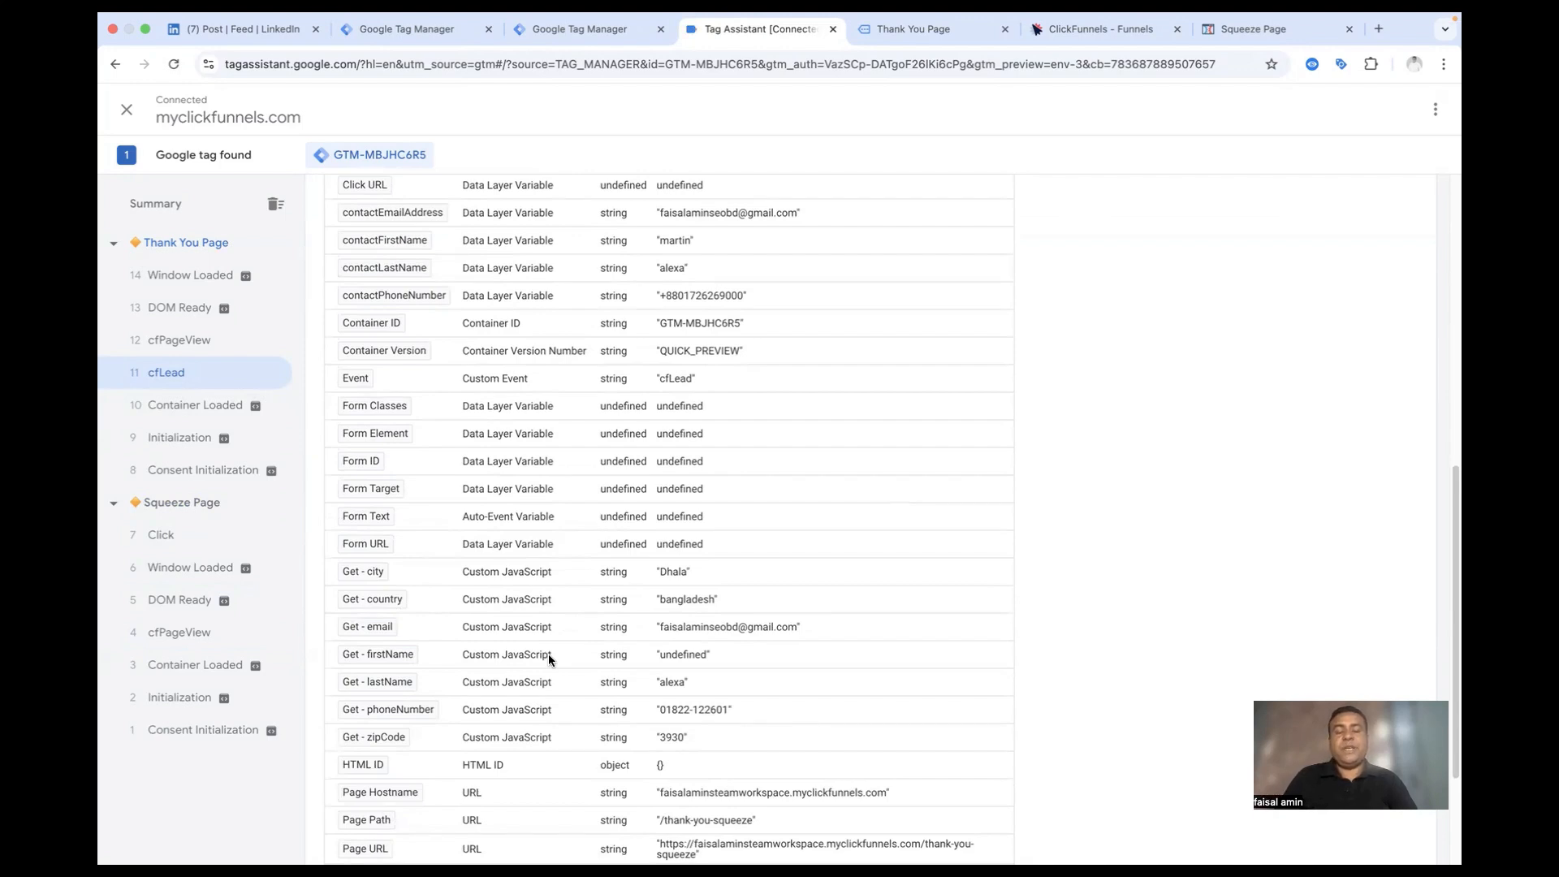
{"action": "scroll", "coordinate": [548, 655], "scroll_direction": "down", "scroll_amount": 3}
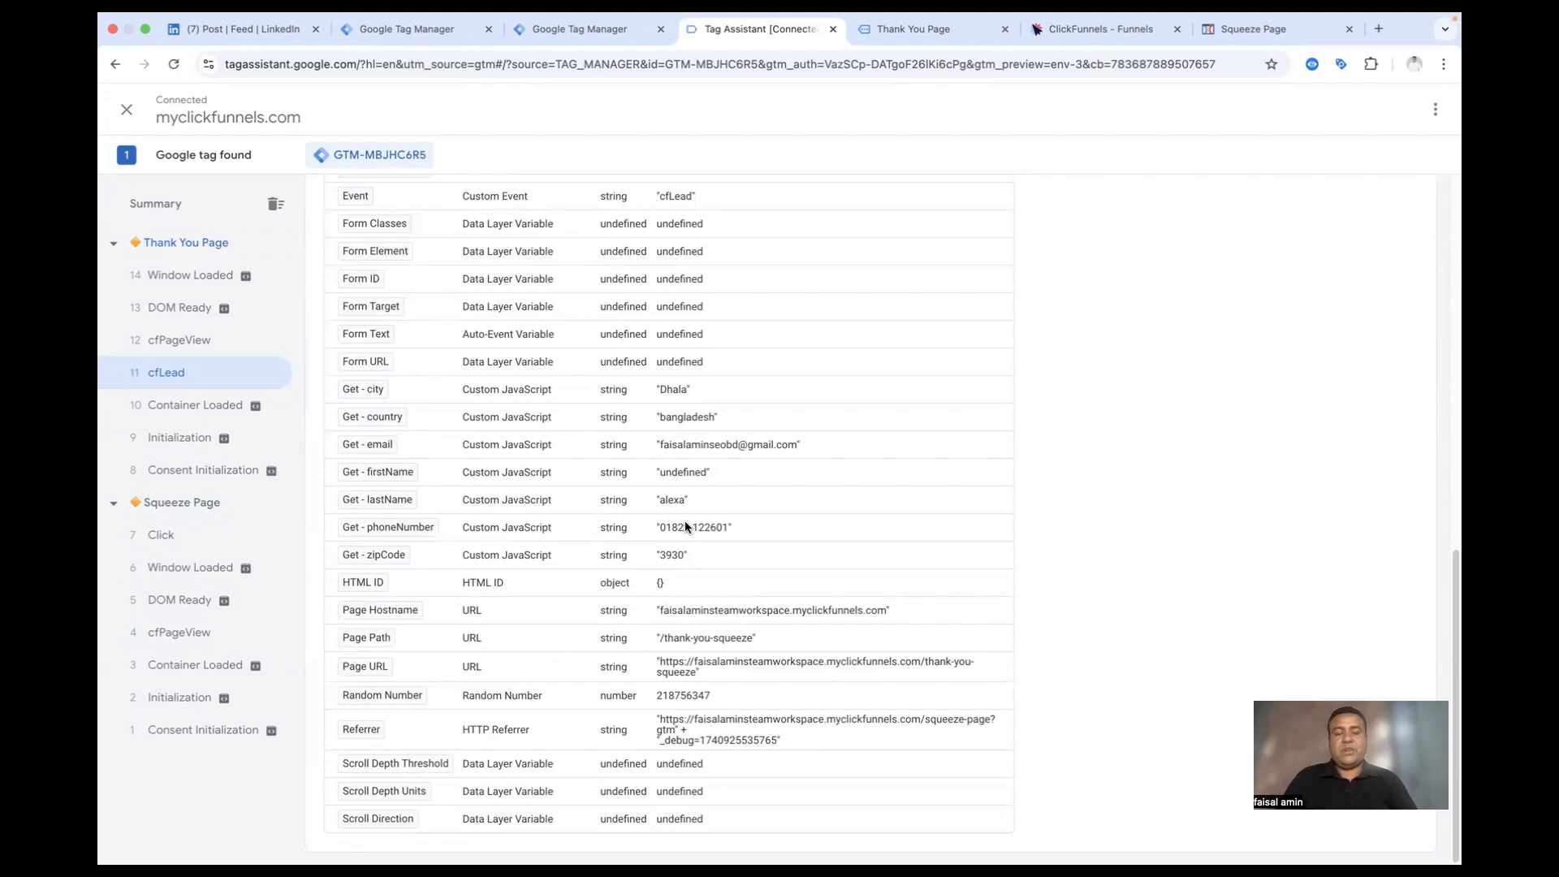
{"action": "scroll", "coordinate": [686, 526], "scroll_direction": "up", "scroll_amount": 10}
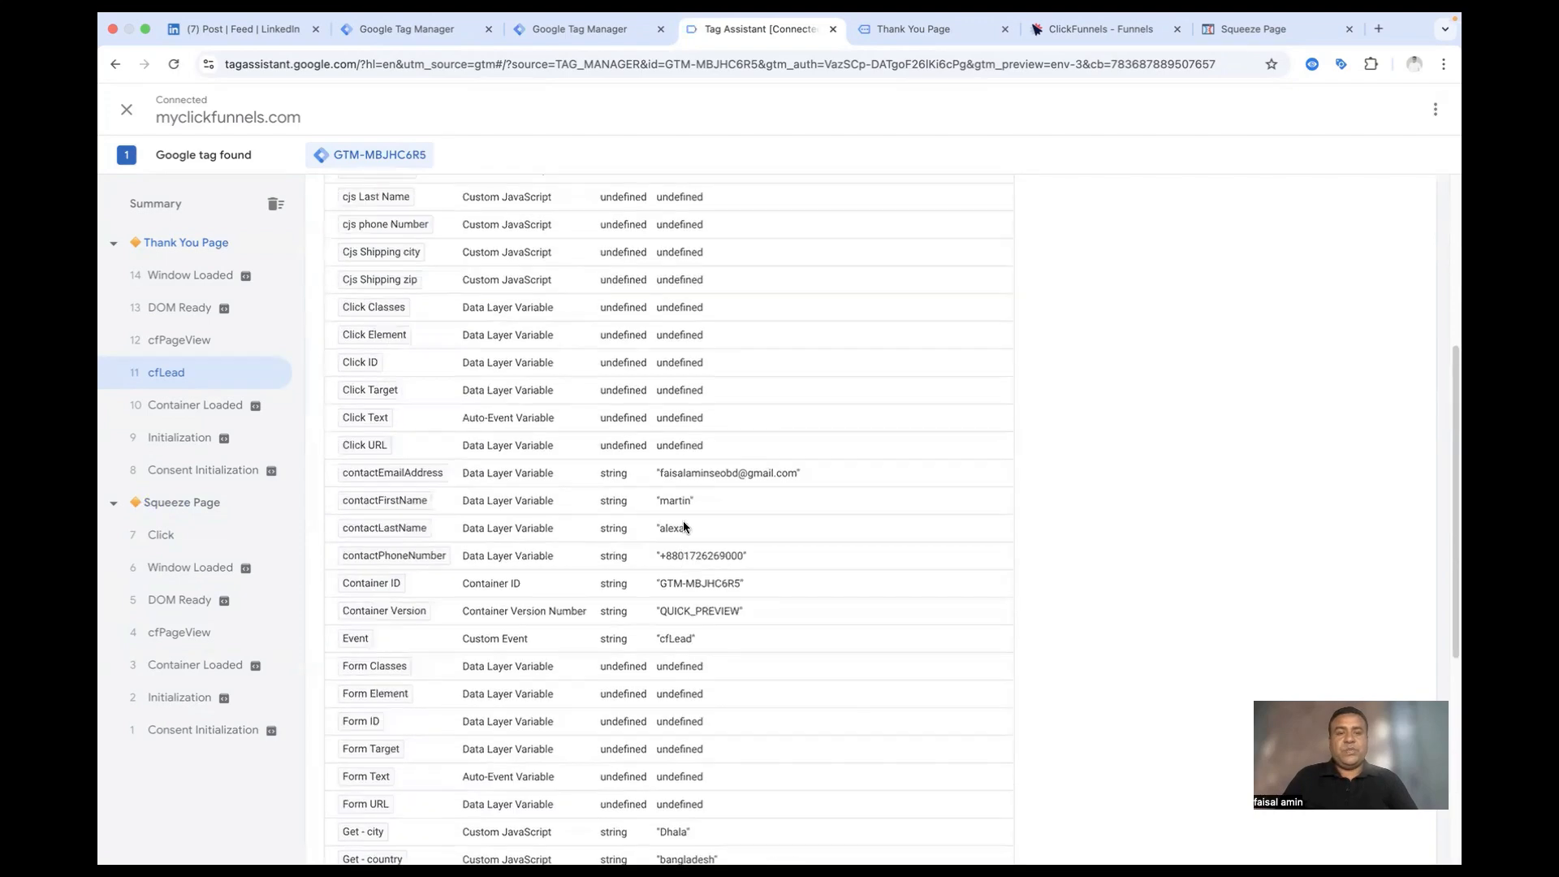